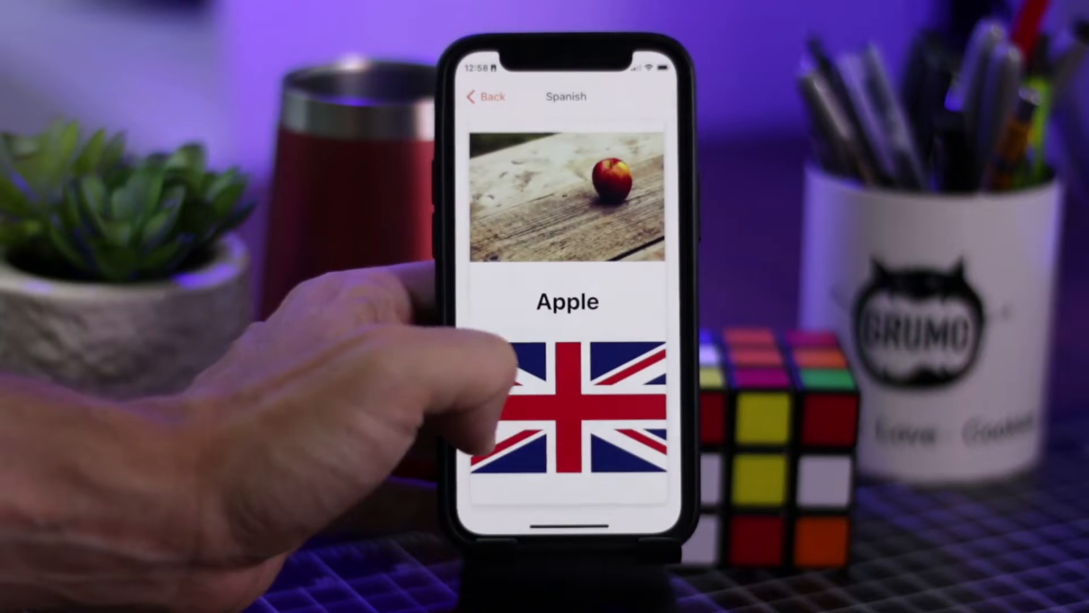
pyautogui.click(592, 412)
pyautogui.click(591, 408)
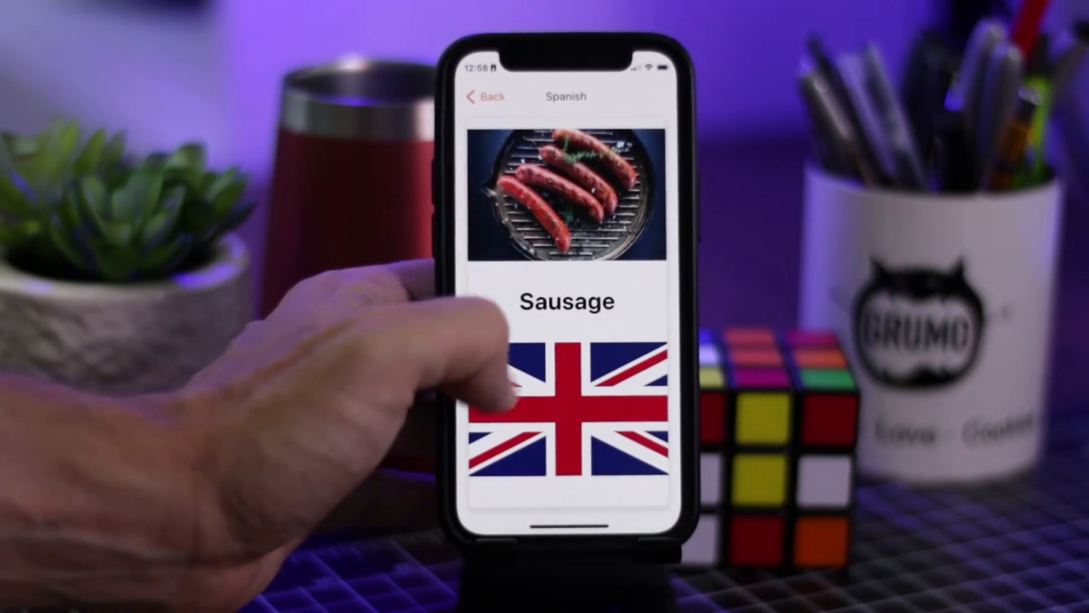
pyautogui.click(486, 96)
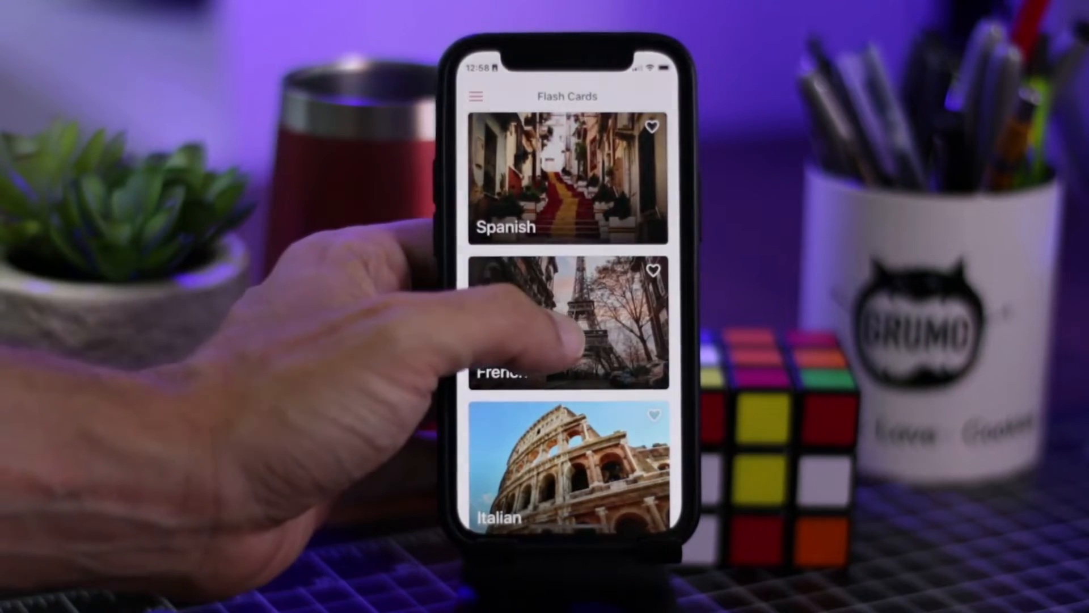
pyautogui.click(573, 340)
pyautogui.click(570, 414)
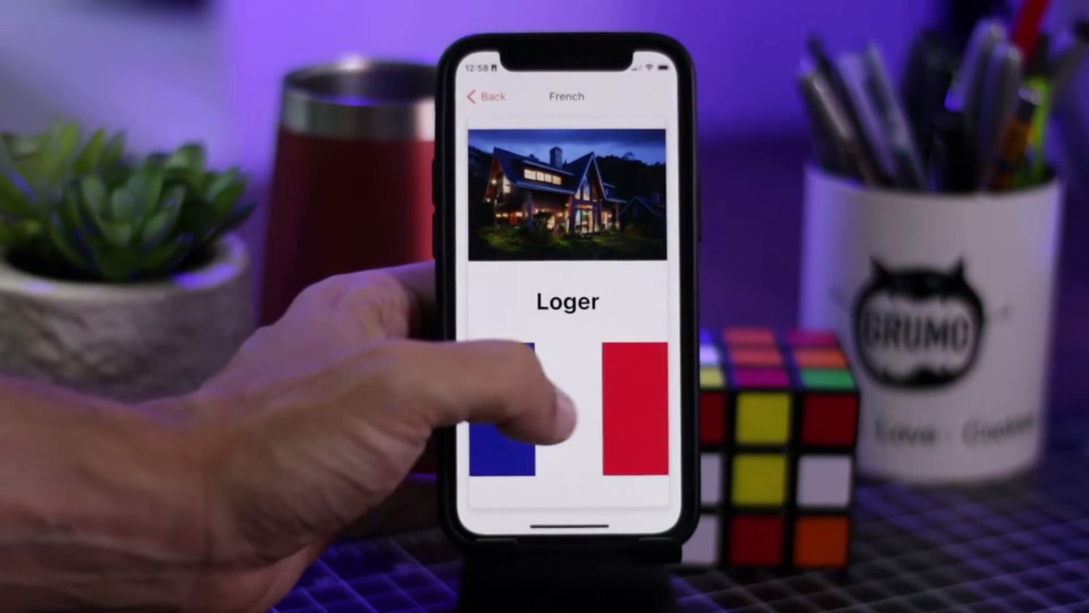
pyautogui.click(568, 420)
pyautogui.click(608, 377)
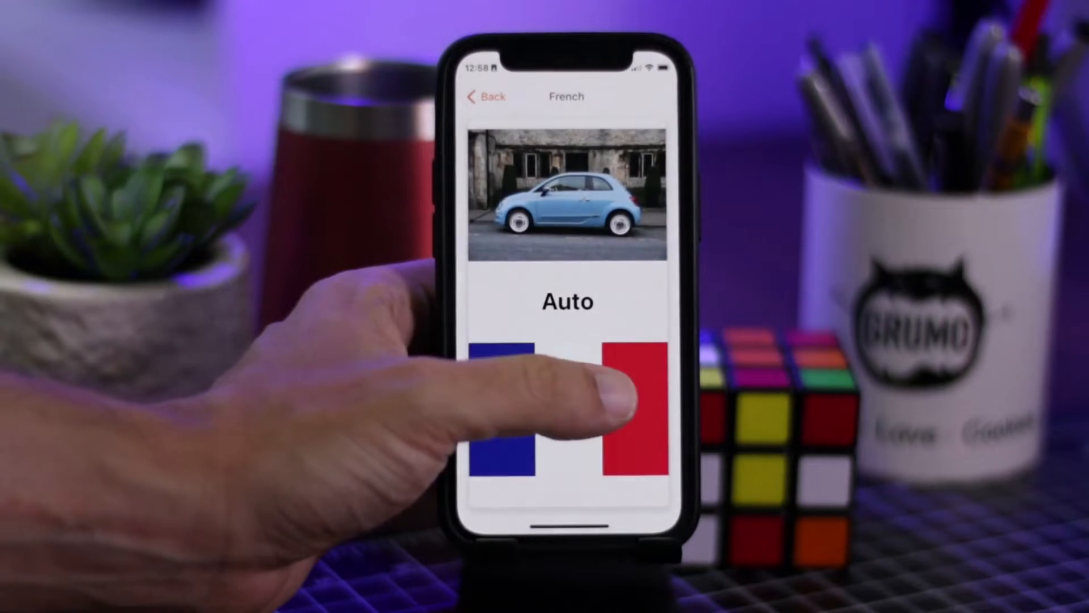
pyautogui.click(618, 394)
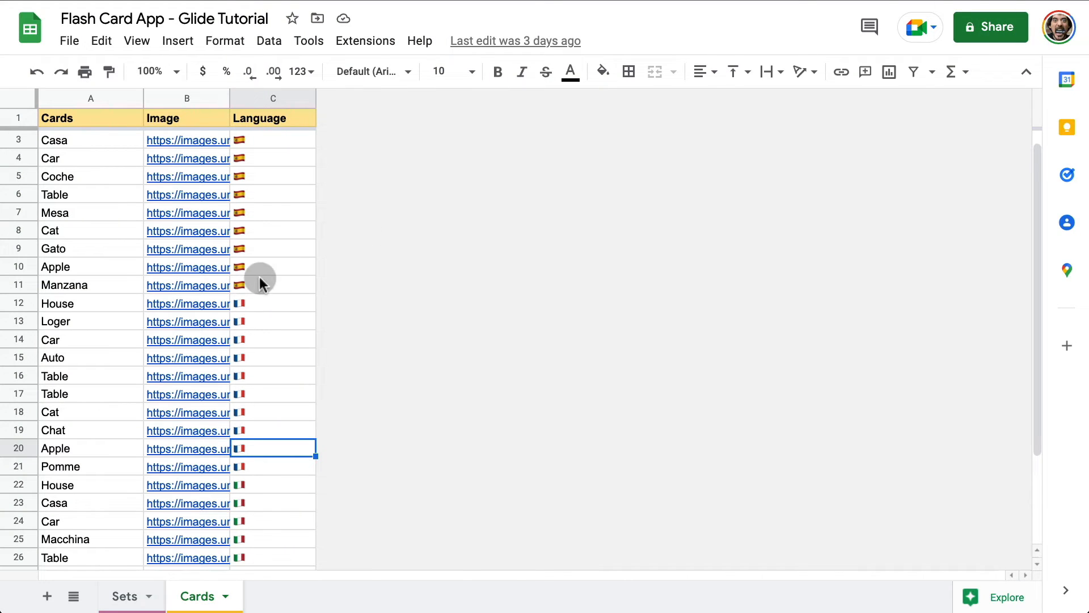
# Review the Sets sheet and the Cards sheet's word pairs, image links and language flags in the flash card spreadsheet.
pyautogui.click(125, 595)
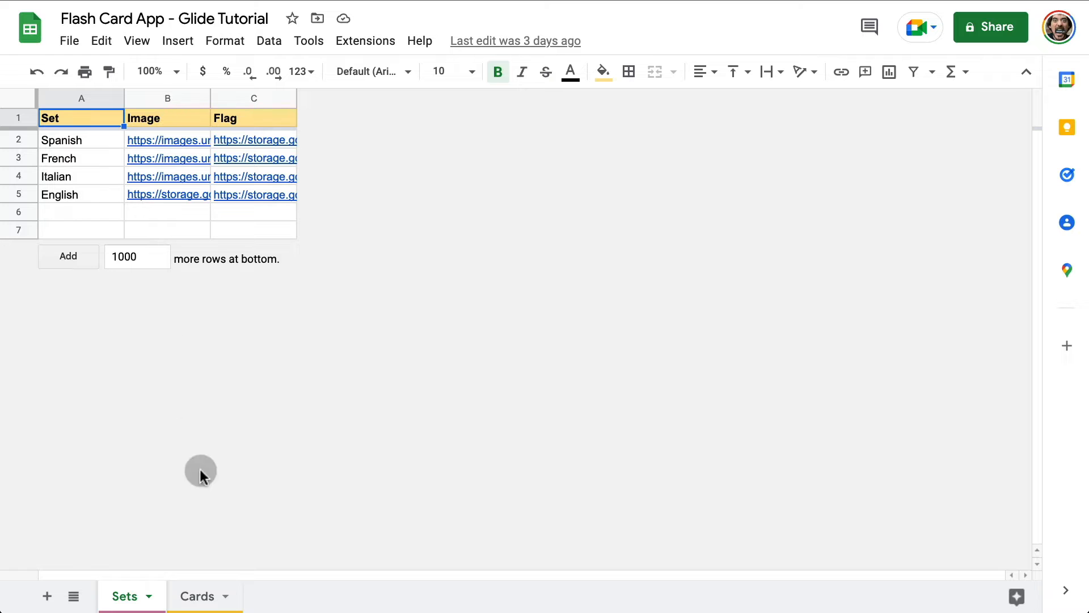
pyautogui.click(208, 594)
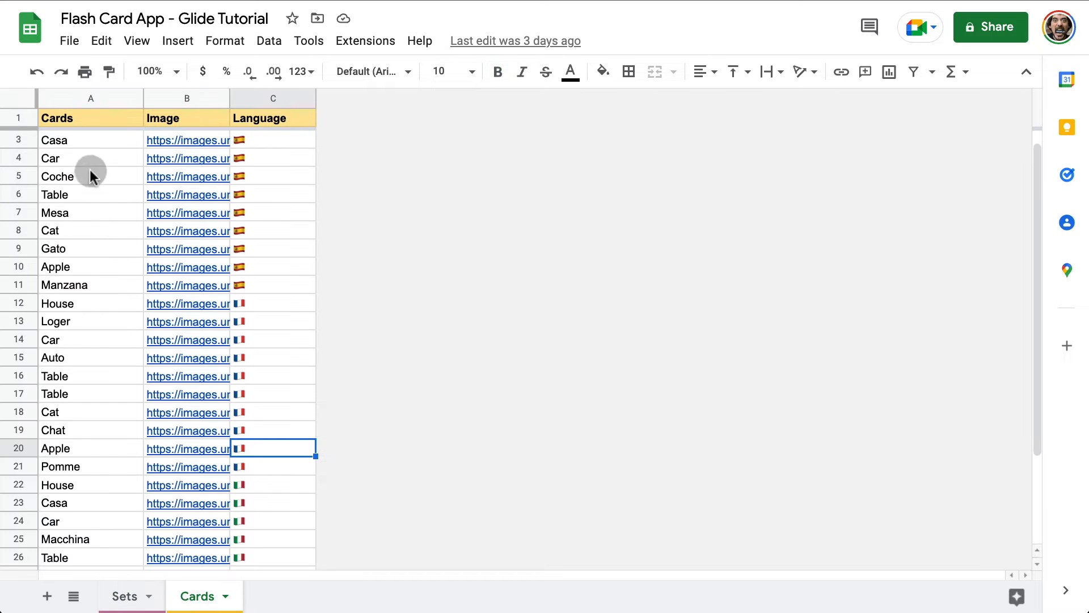
pyautogui.scroll(1, 77, 145)
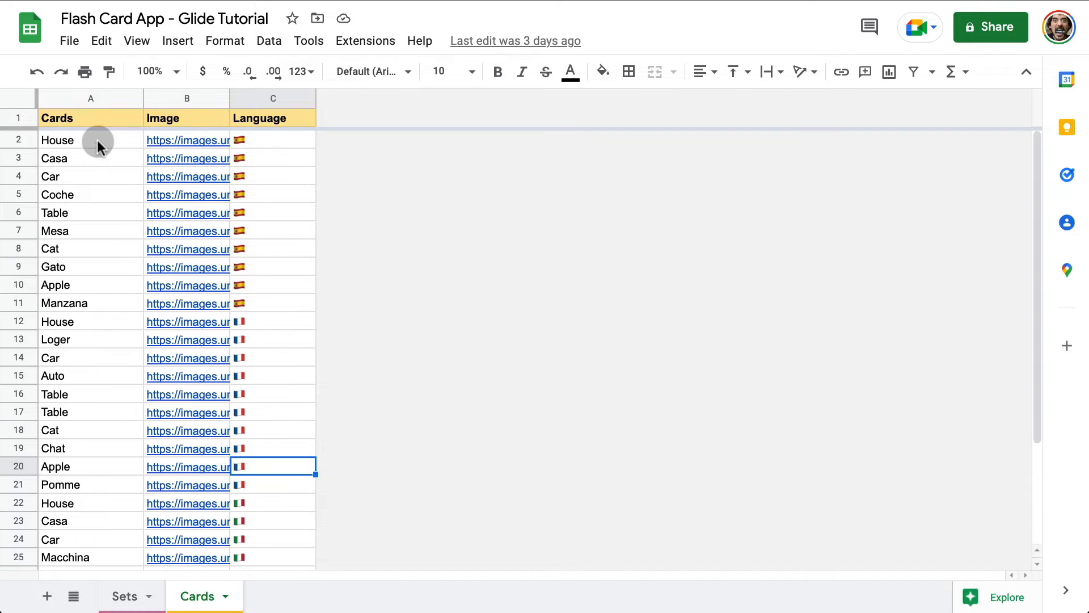
pyautogui.click(97, 141)
pyautogui.click(88, 177)
pyautogui.click(90, 214)
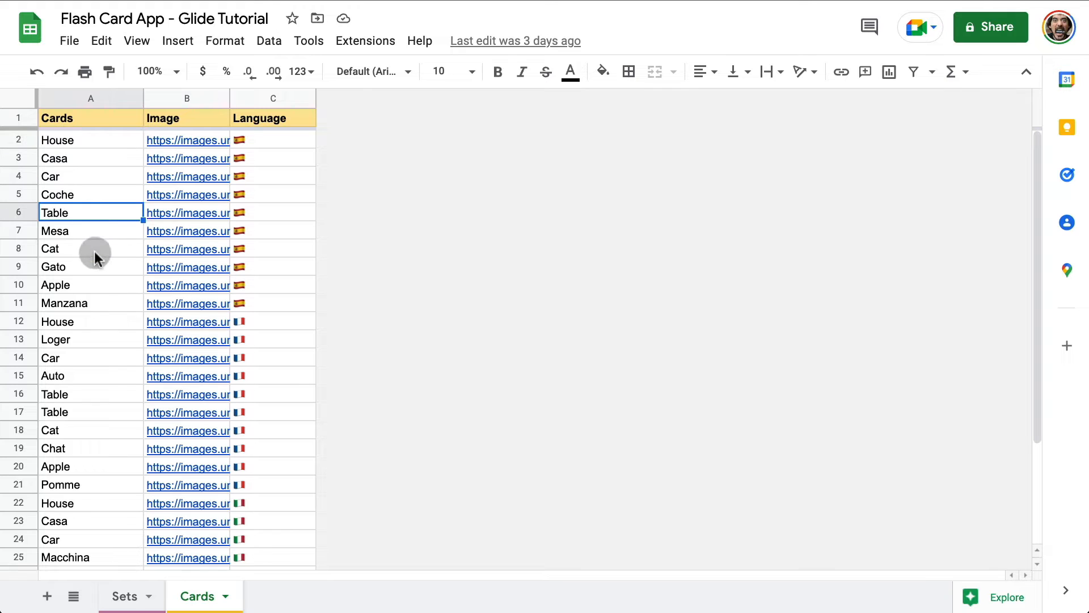
pyautogui.click(94, 253)
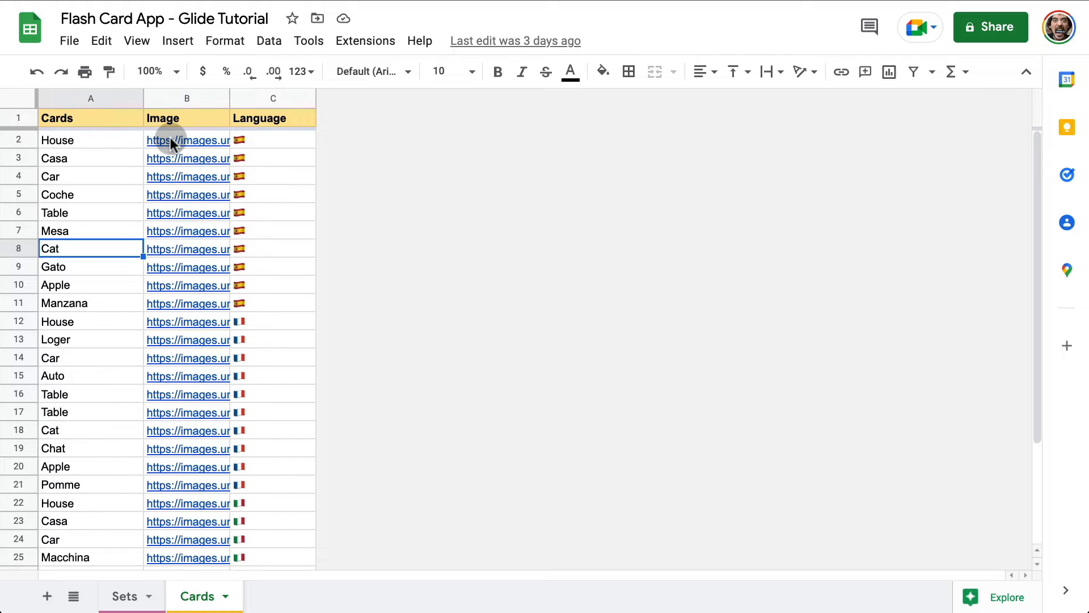
pyautogui.moveTo(170, 139)
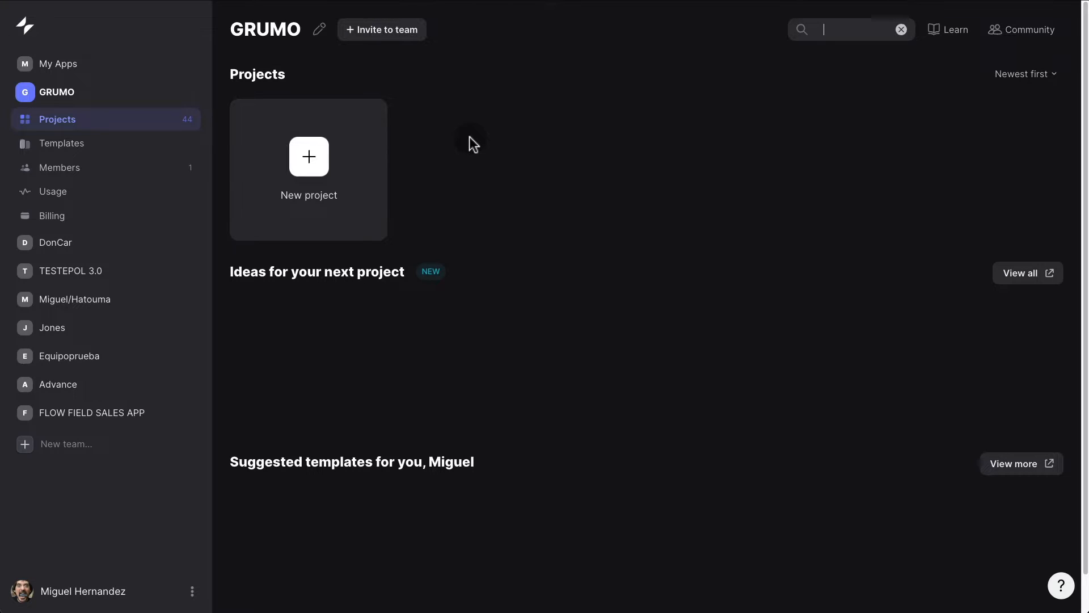
# In Glide, create a new Glide App project named "FlashCard App" with Glide Tables as its source.
pyautogui.click(318, 167)
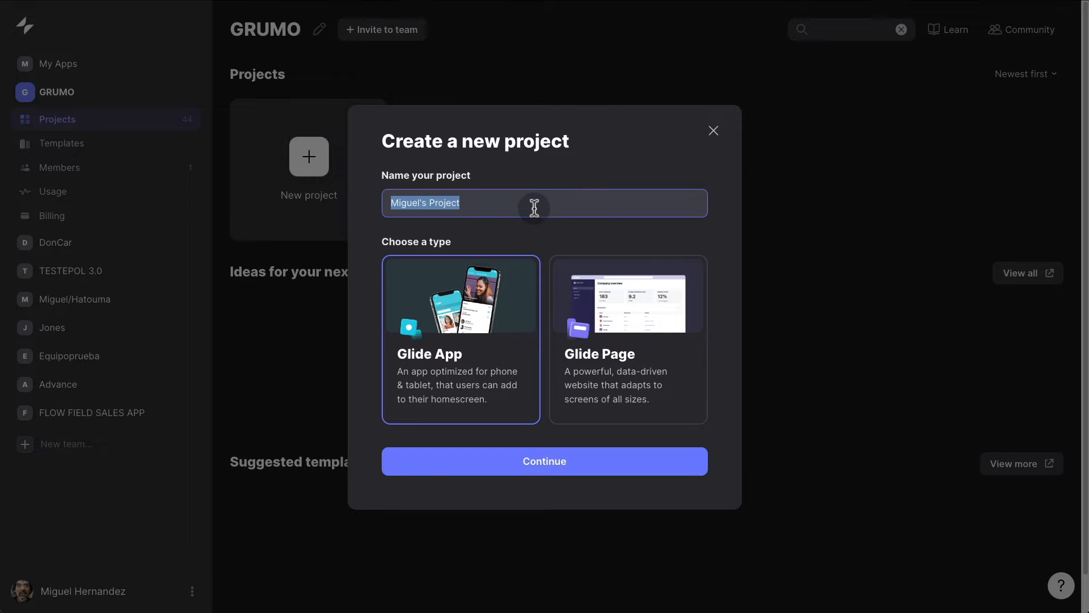
pyautogui.write('FlashCard App')
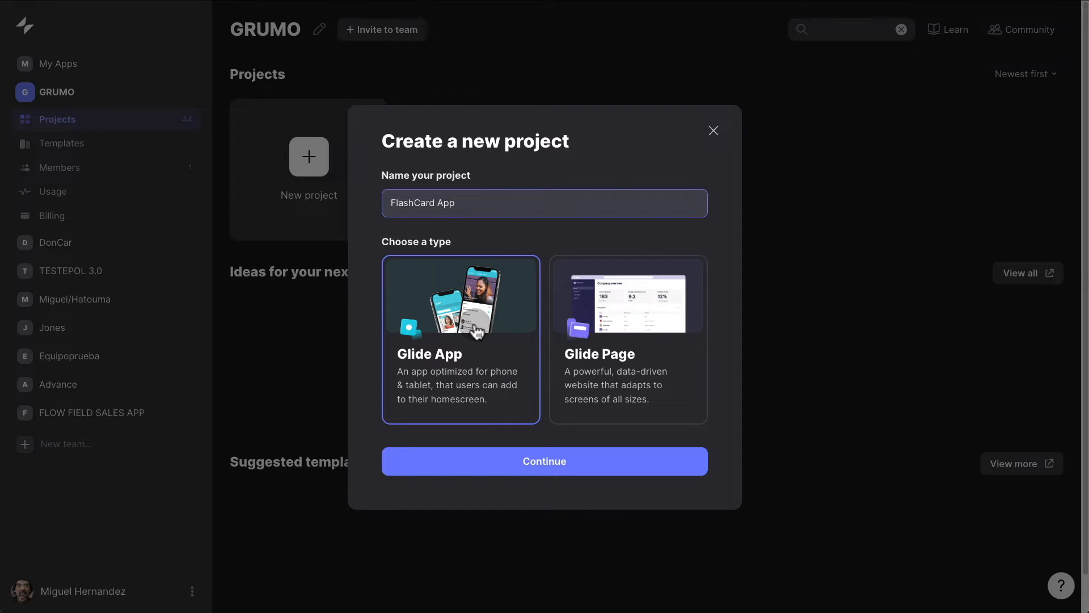
pyautogui.click(574, 468)
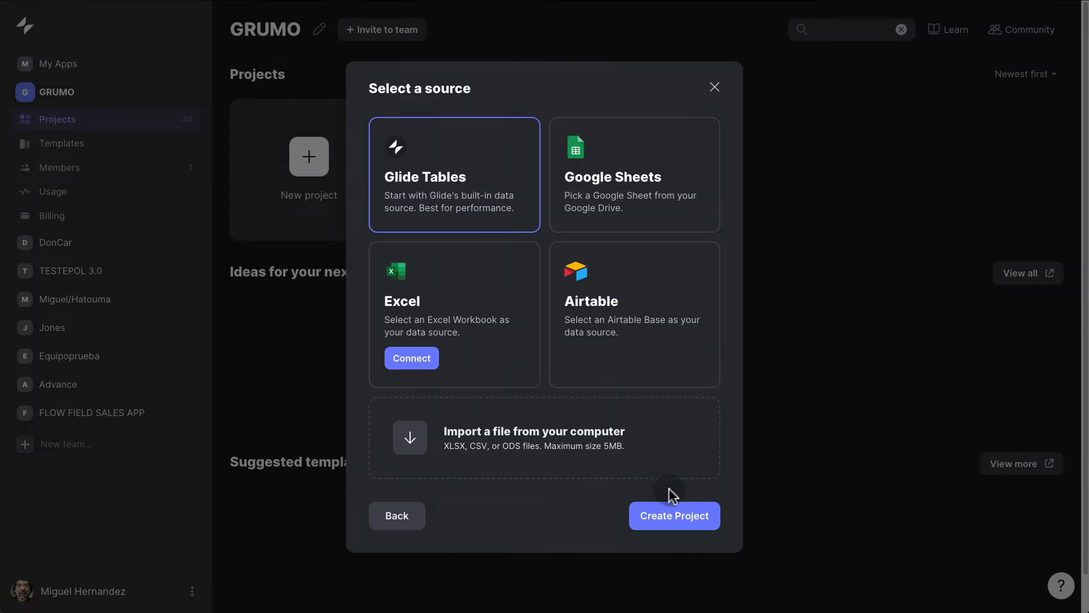
pyautogui.click(676, 514)
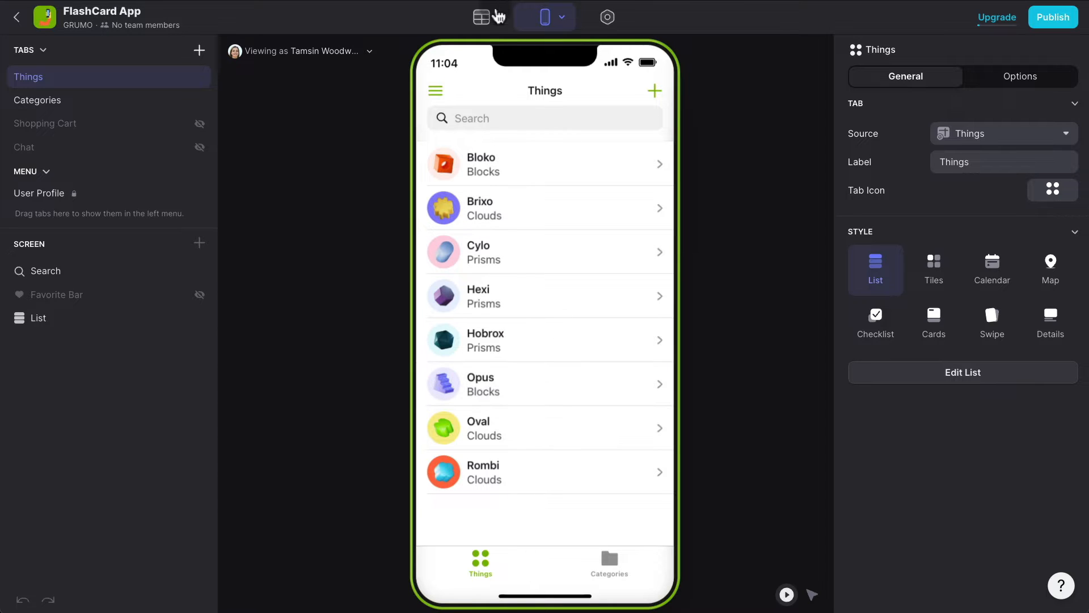
# Open the project's data editor and look through the sample Things and Users tables.
pyautogui.click(482, 17)
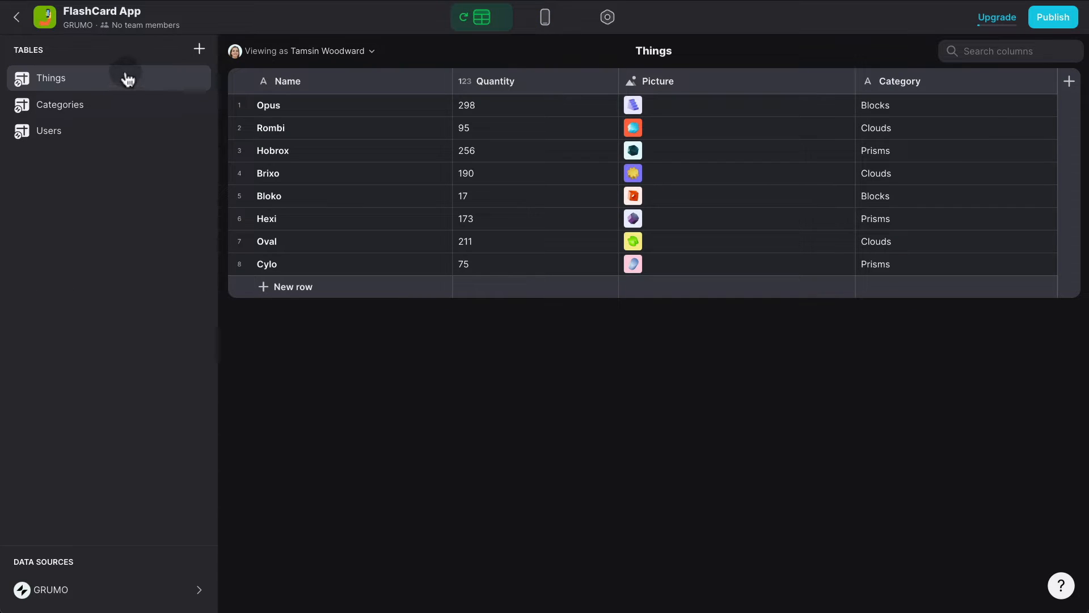
pyautogui.click(115, 139)
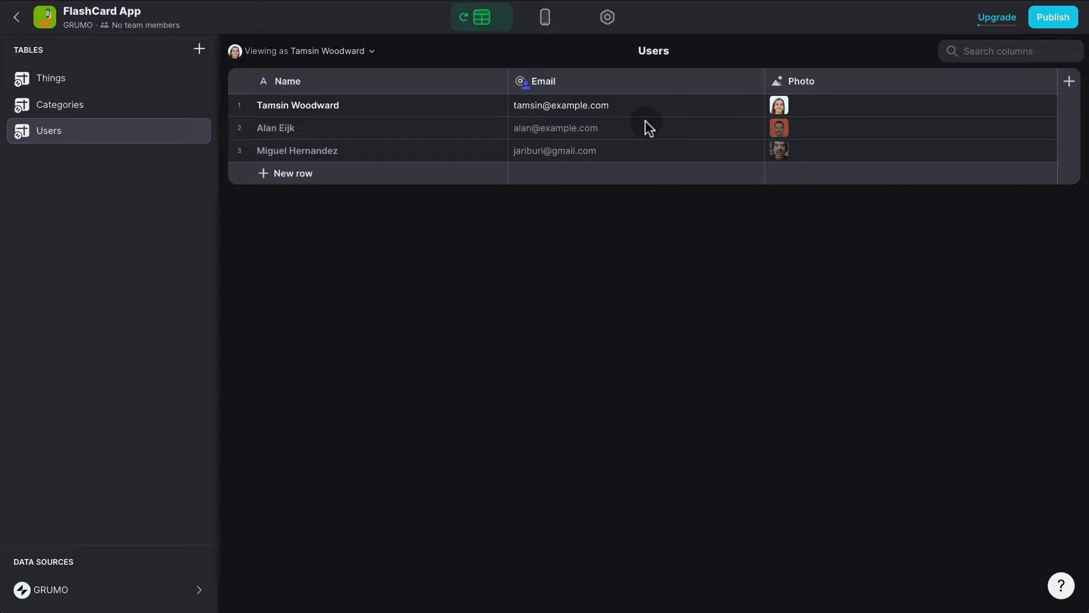
pyautogui.click(108, 86)
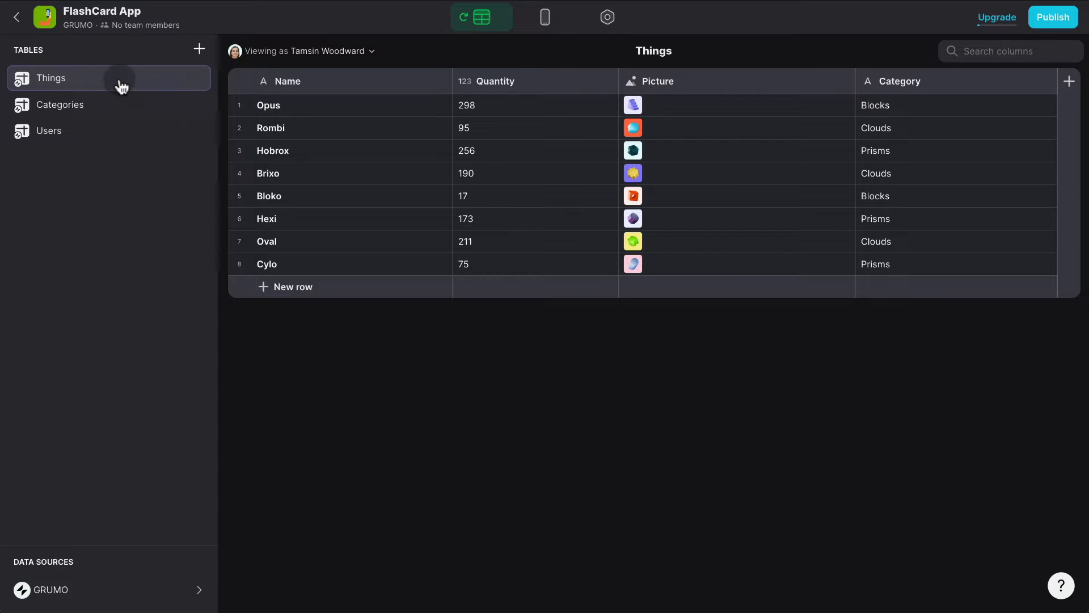
# Delete the sample Things and Categories tables from the project's data, keeping only the Users table.
pyautogui.click(112, 95)
pyautogui.rightClick(114, 90)
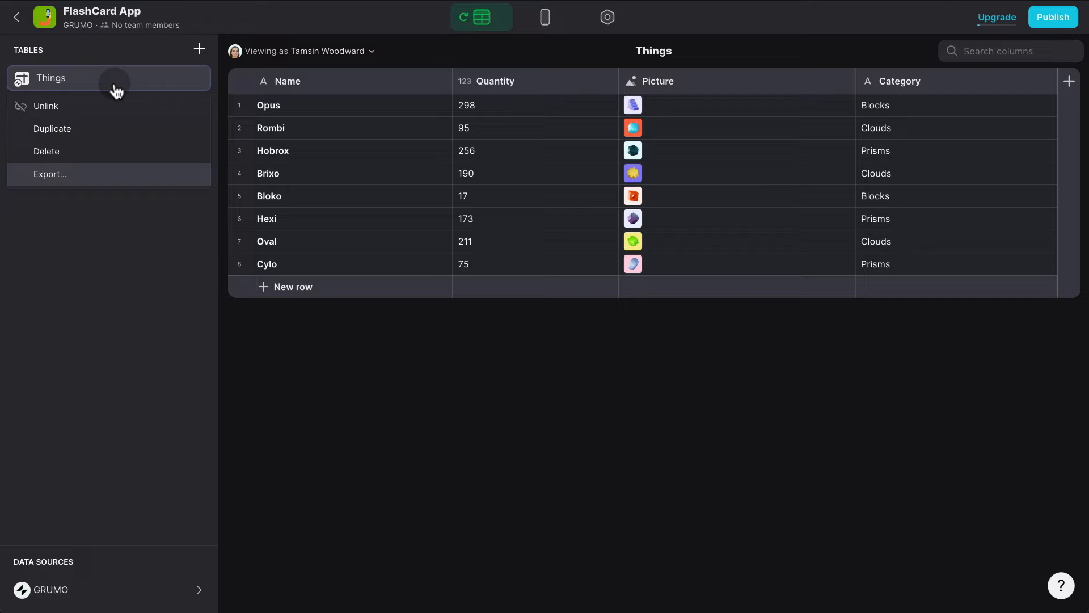
pyautogui.click(97, 151)
pyautogui.click(677, 364)
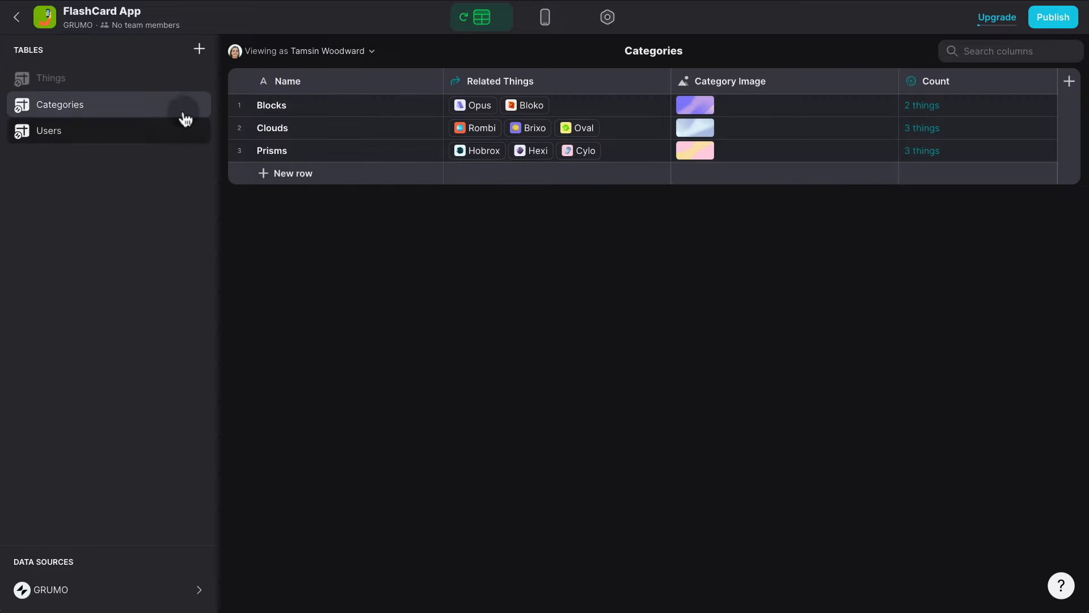
pyautogui.rightClick(126, 85)
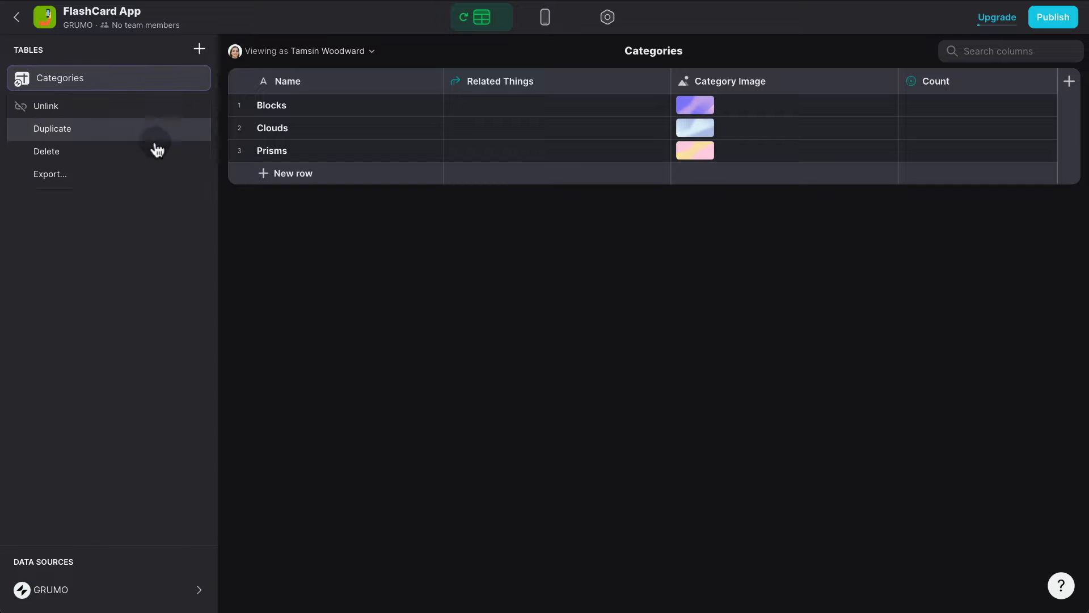
pyautogui.click(131, 161)
pyautogui.click(672, 364)
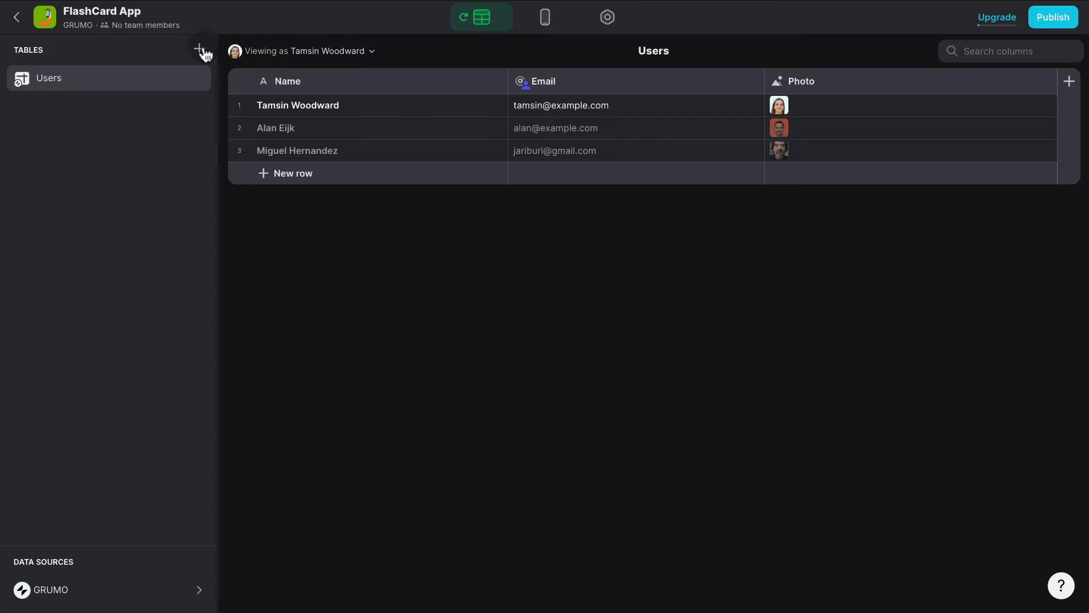
# Add the Google Sheets file "Flash Card App - Glide Tutorial" as a data source, searching for "flash".
pyautogui.click(200, 50)
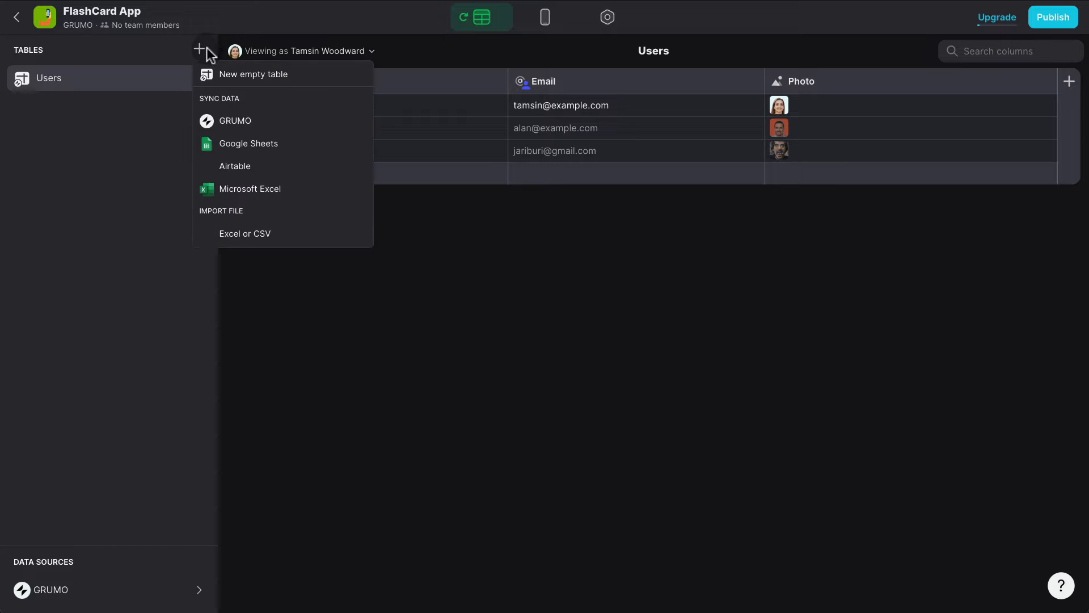
pyautogui.click(254, 148)
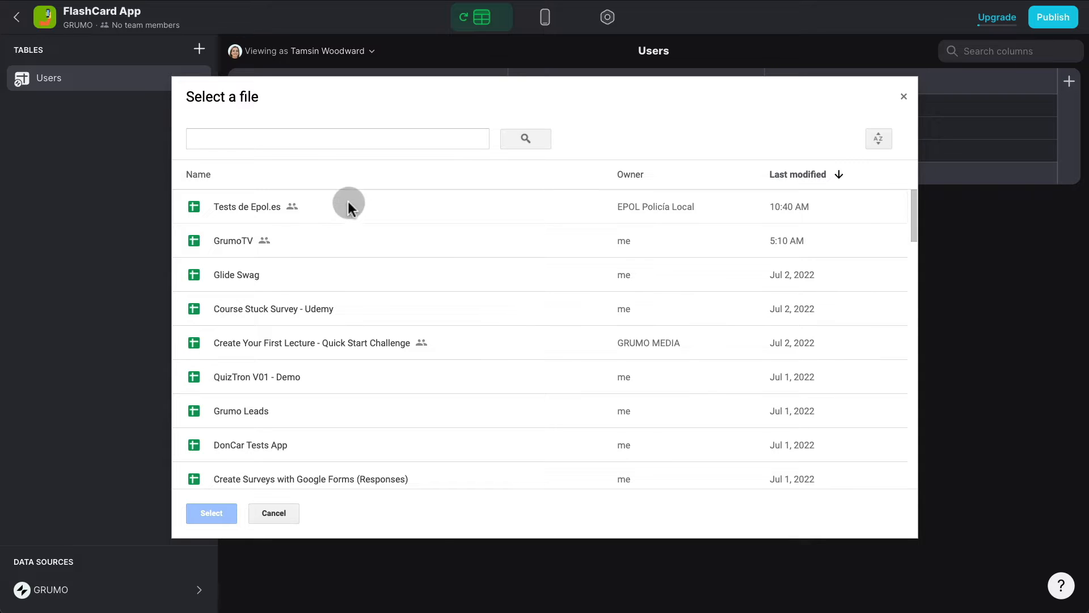
pyautogui.click(274, 140)
pyautogui.write('flash')
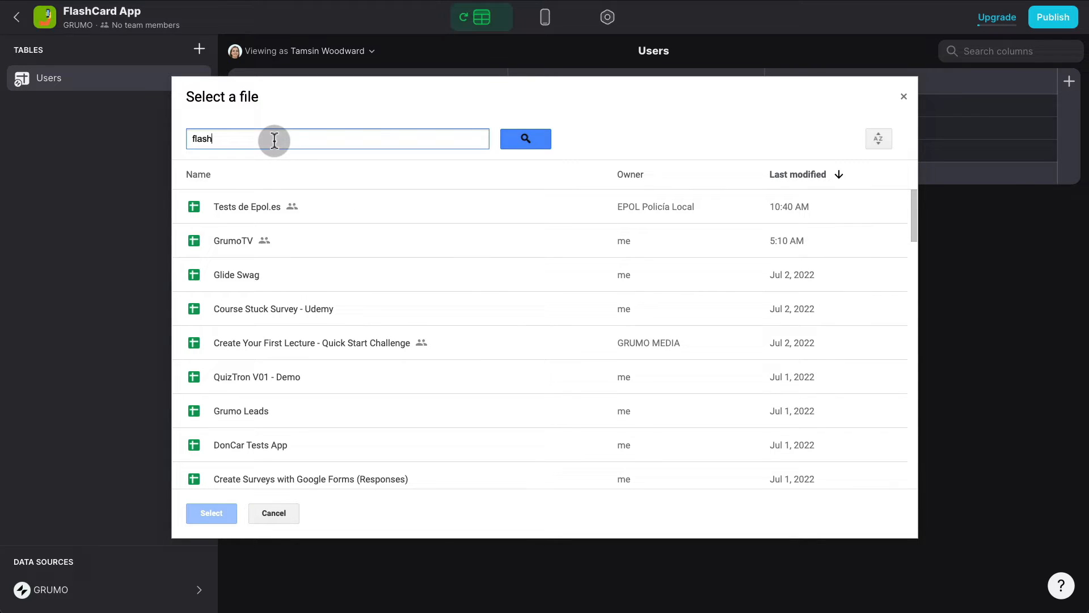
pyautogui.click(534, 141)
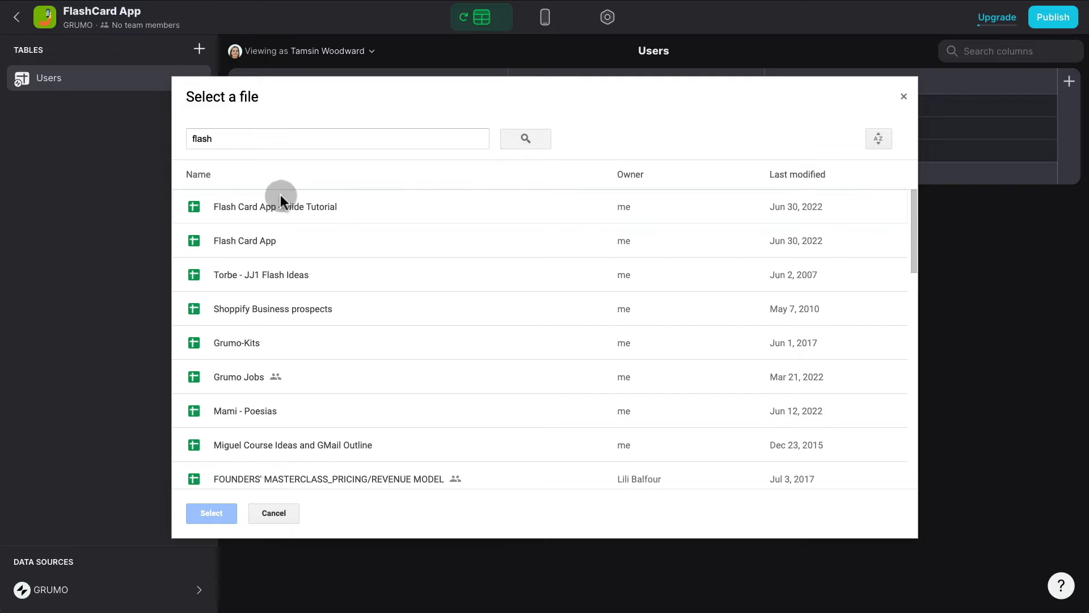
pyautogui.doubleClick(290, 206)
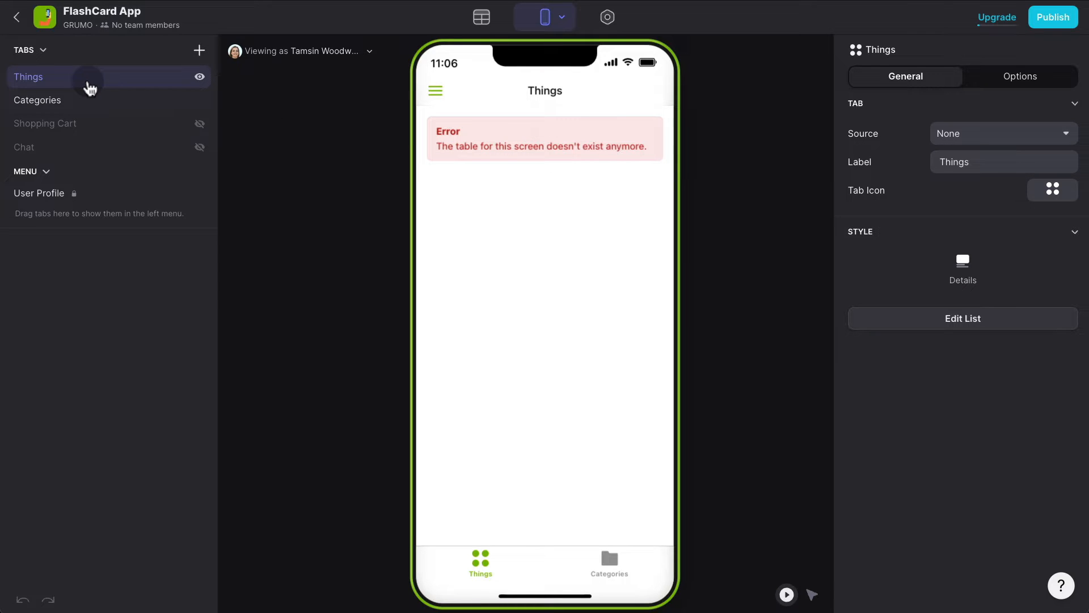
# Delete the Categories tab from the app layout.
pyautogui.rightClick(80, 101)
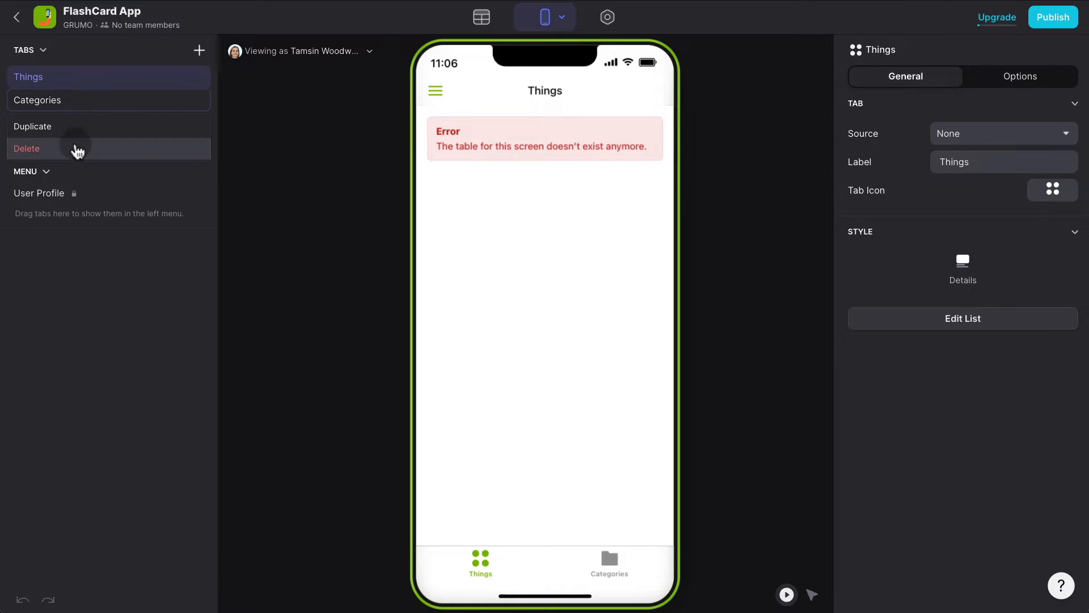
pyautogui.click(76, 148)
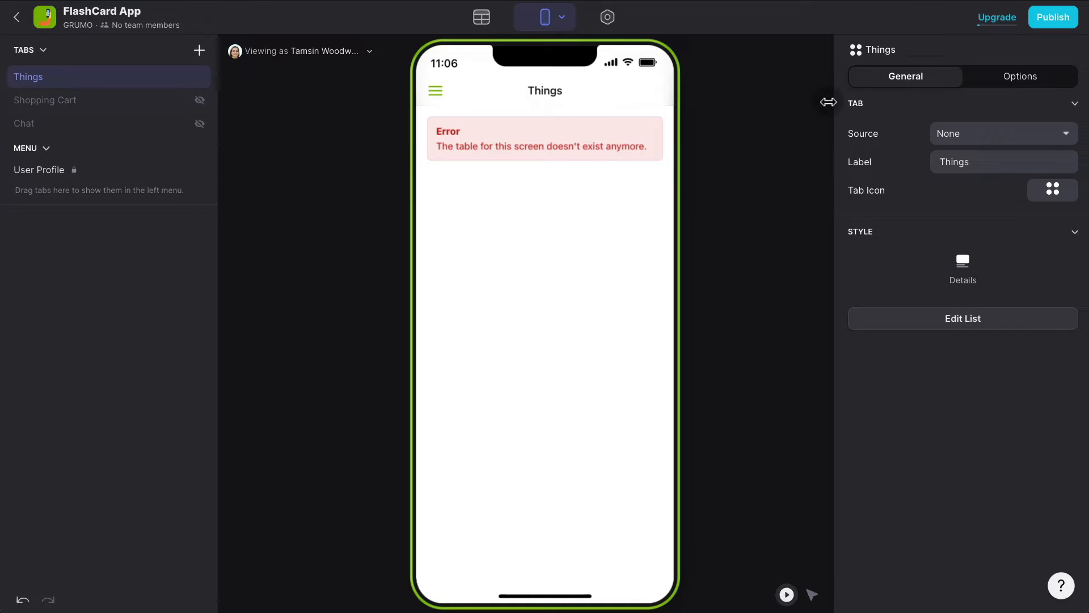
# Set the Things tab's source to the Cards table and rename its label to "Cards".
pyautogui.click(972, 138)
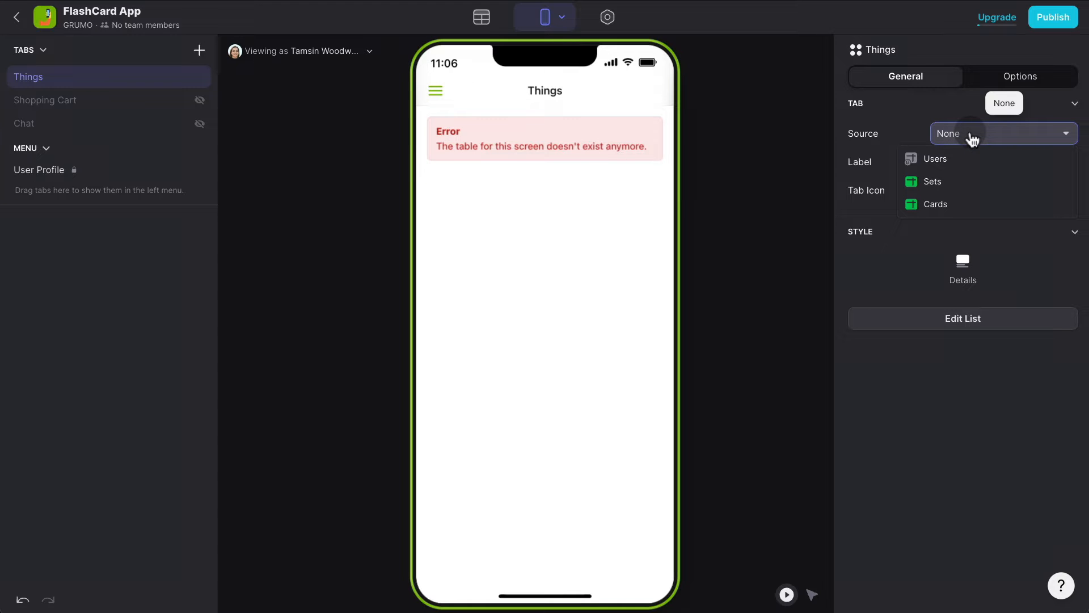
pyautogui.click(936, 204)
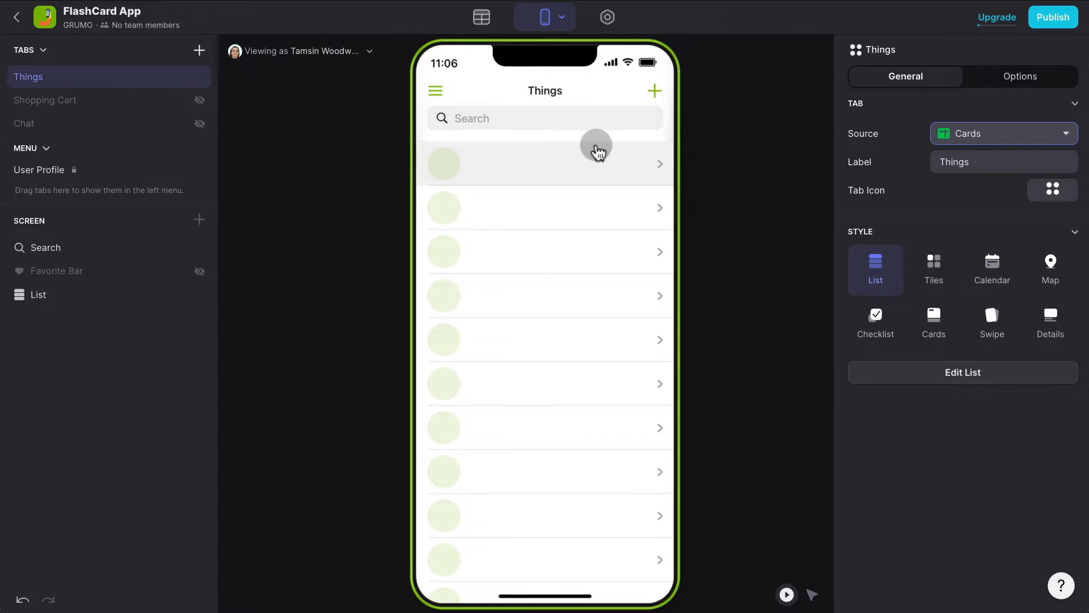
pyautogui.doubleClick(972, 162)
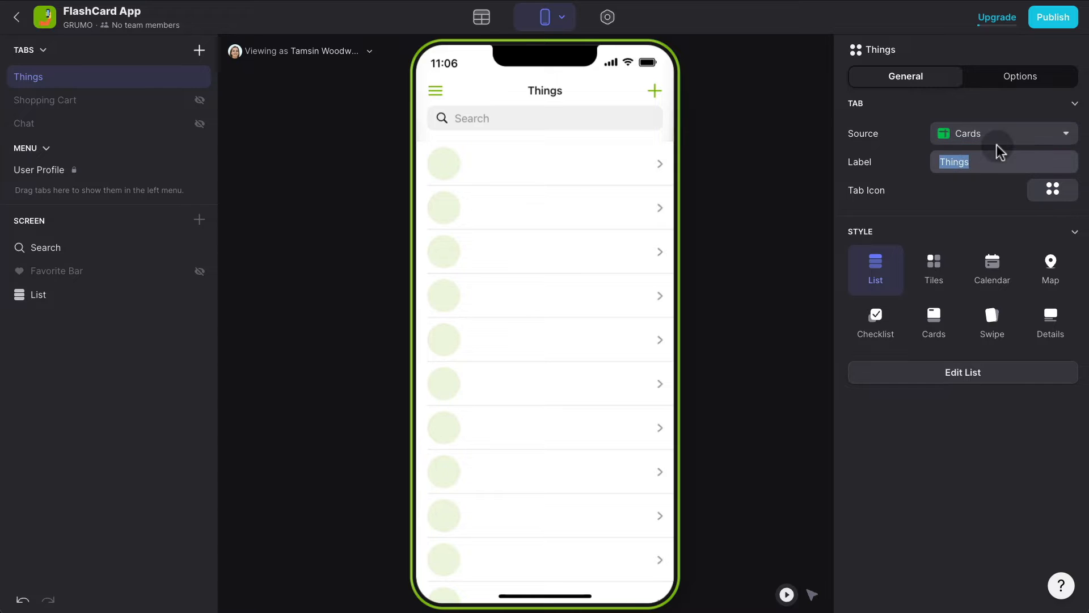
pyautogui.write('Cards')
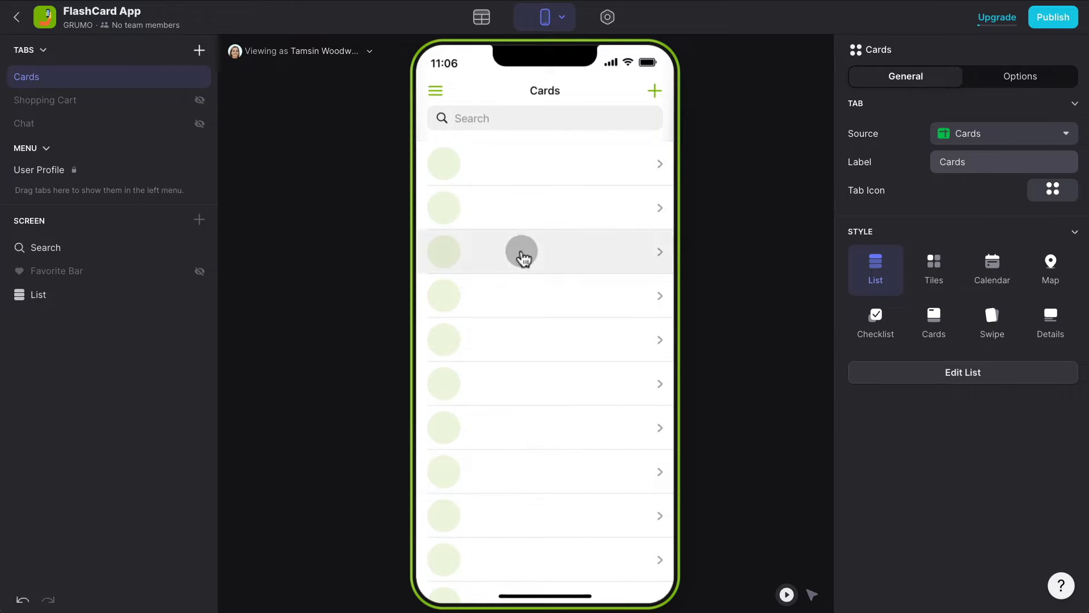
# Set the Cards list's title to the Cards column and its image to the Image column.
pyautogui.click(94, 307)
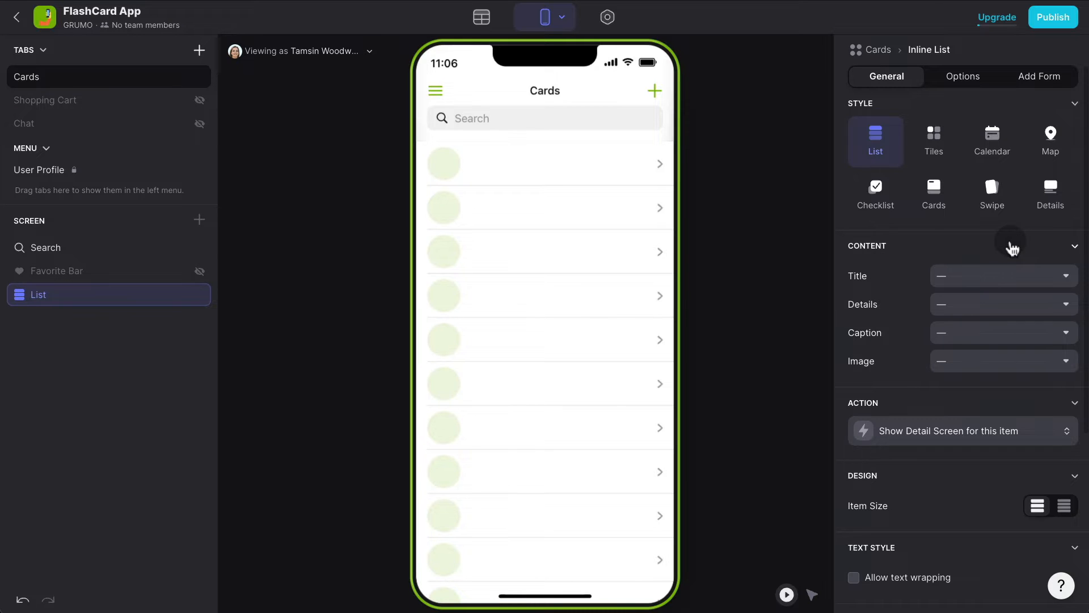
pyautogui.click(980, 278)
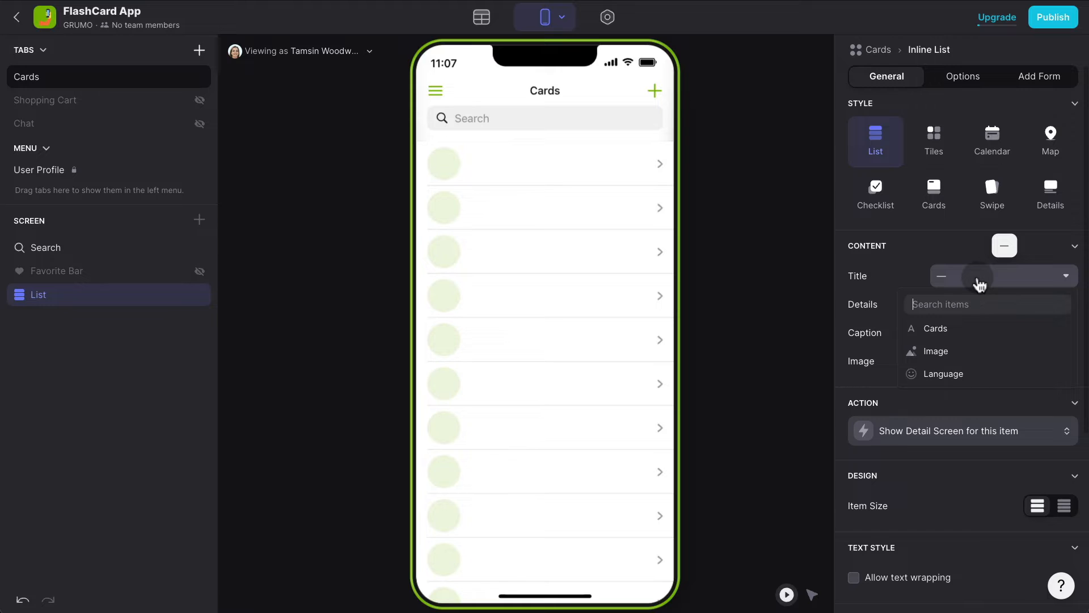
pyautogui.click(955, 330)
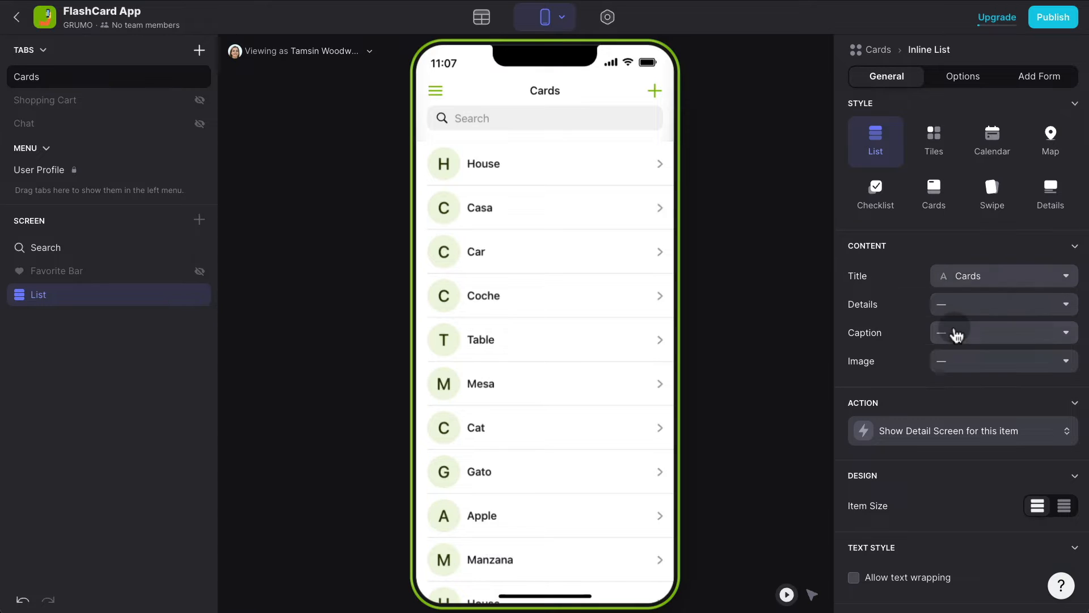
pyautogui.click(985, 366)
pyautogui.click(963, 456)
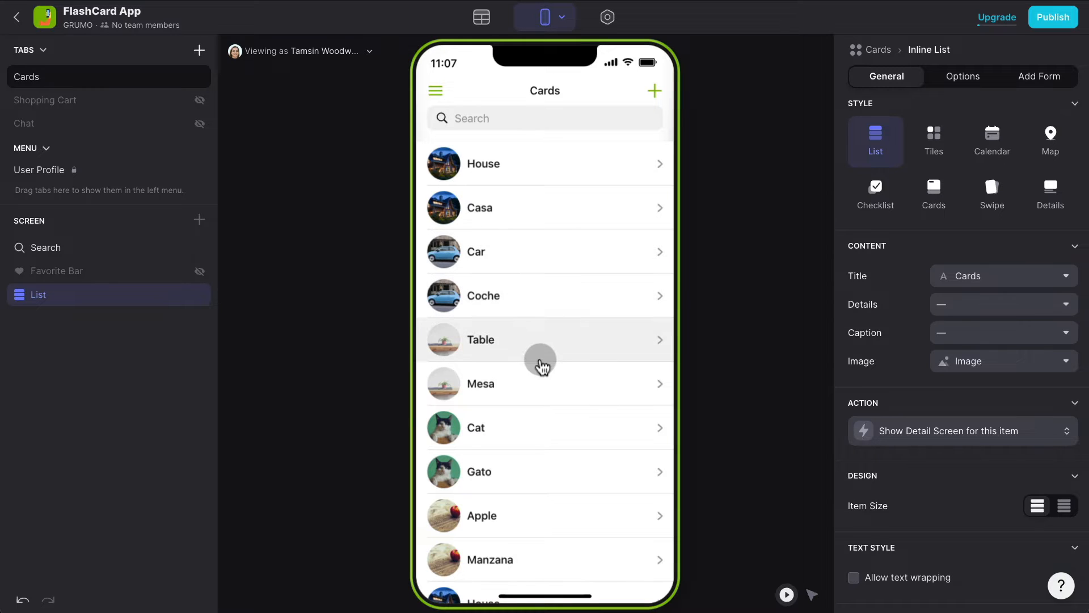
pyautogui.scroll(-6, 541, 363)
pyautogui.scroll(6, 543, 363)
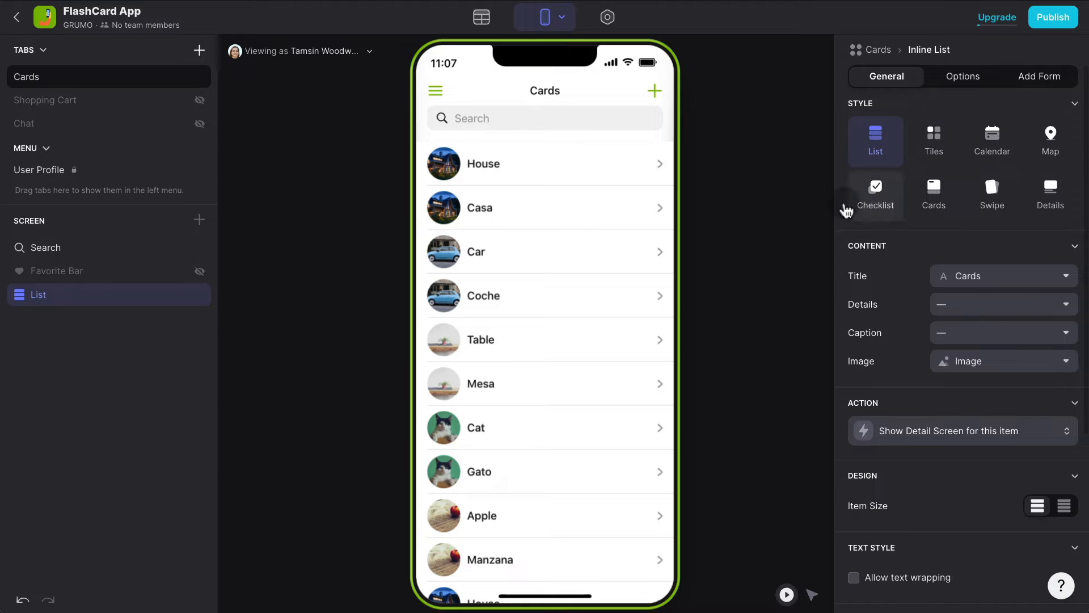
# Change the Cards screen's list style to Swipe and check which columns are available for saving the last swipe.
pyautogui.click(992, 203)
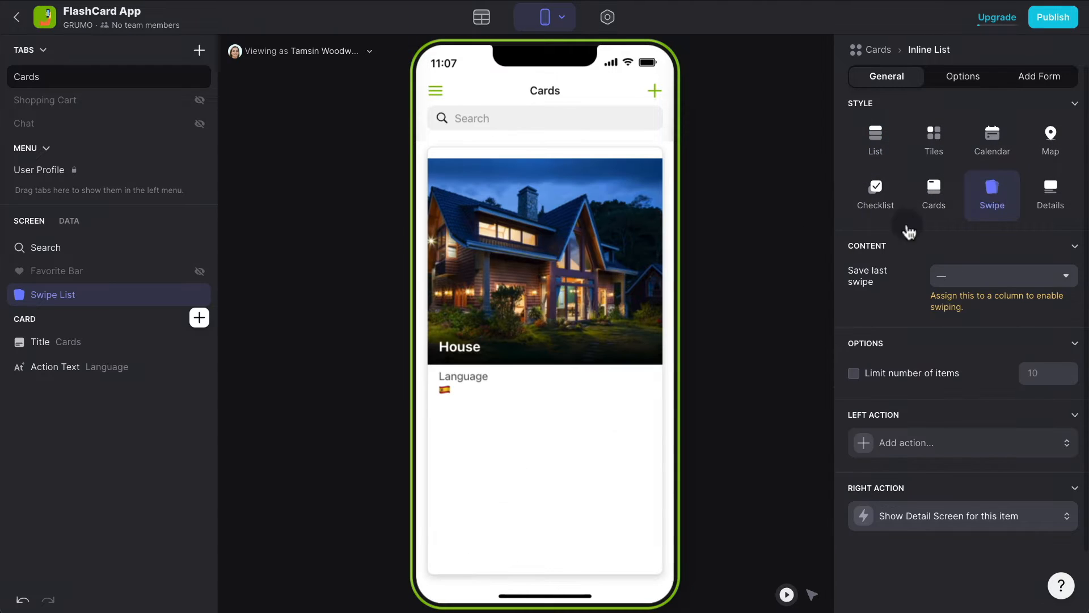
pyautogui.click(366, 253)
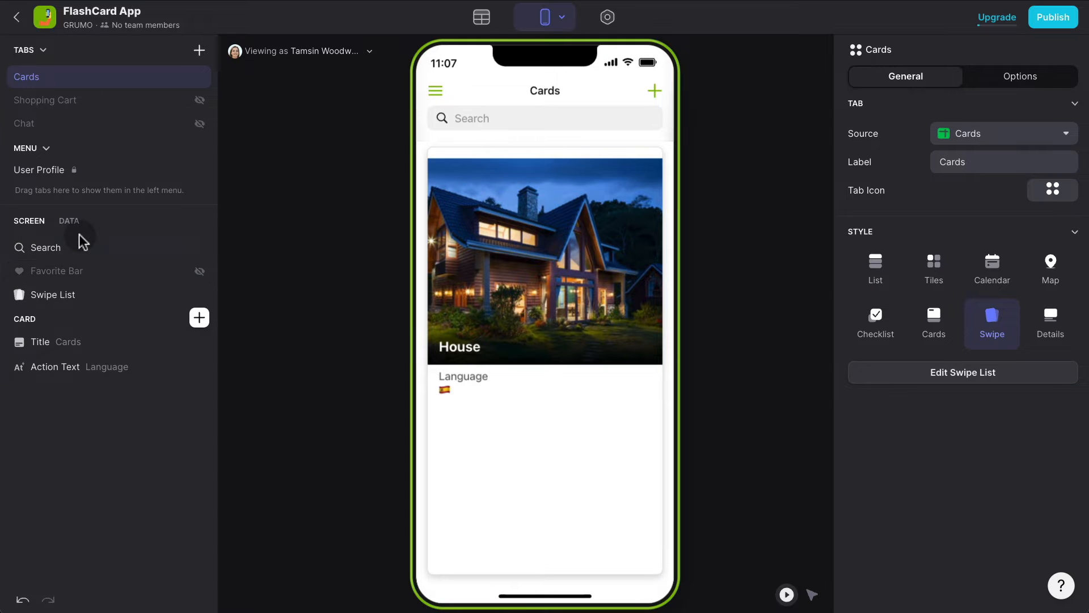
pyautogui.click(69, 296)
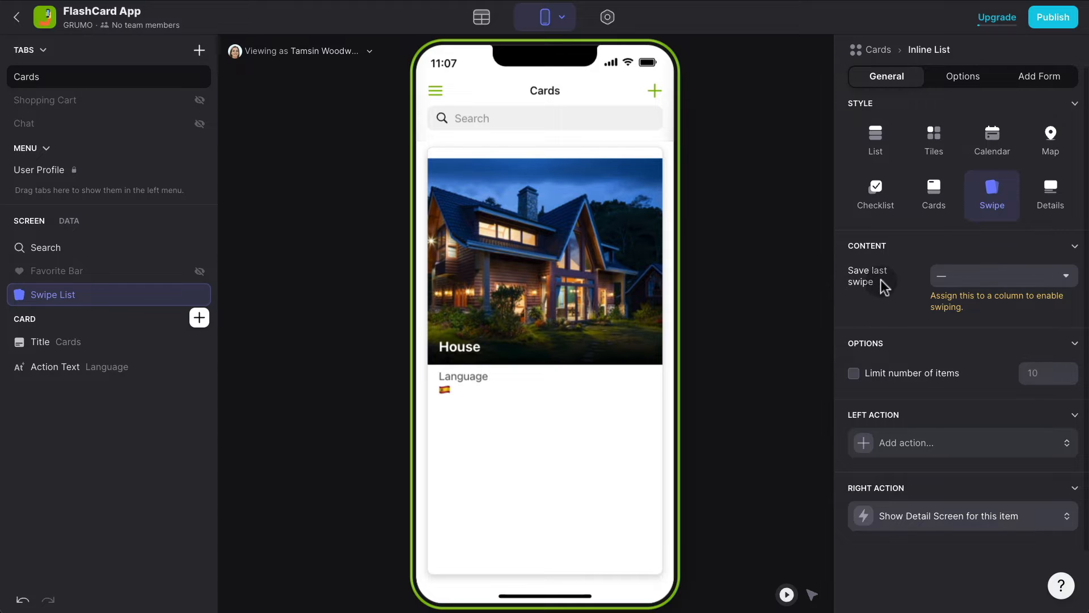
pyautogui.click(957, 281)
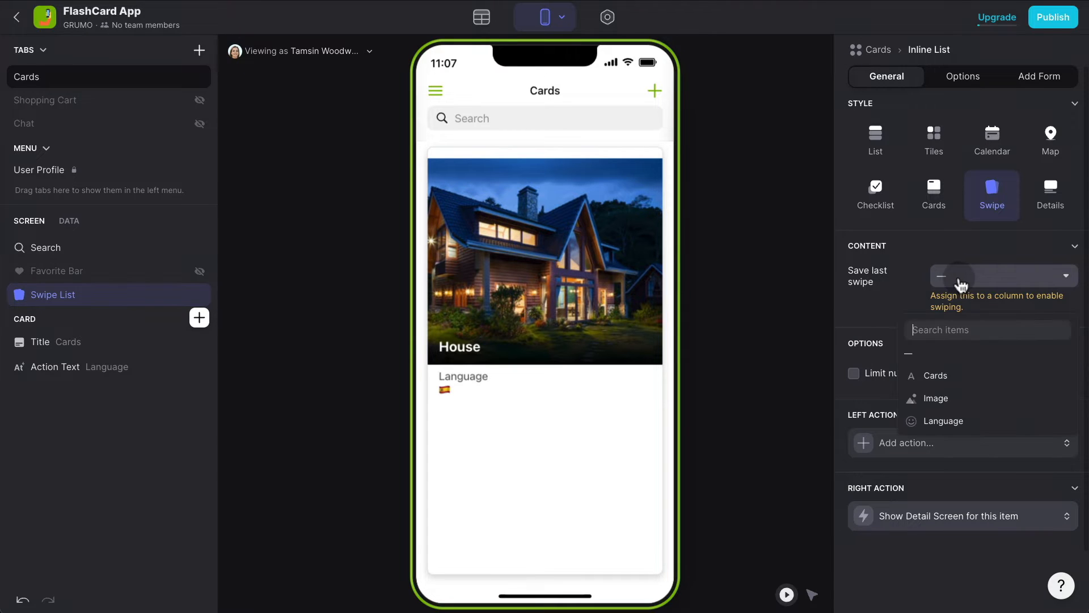
pyautogui.click(883, 291)
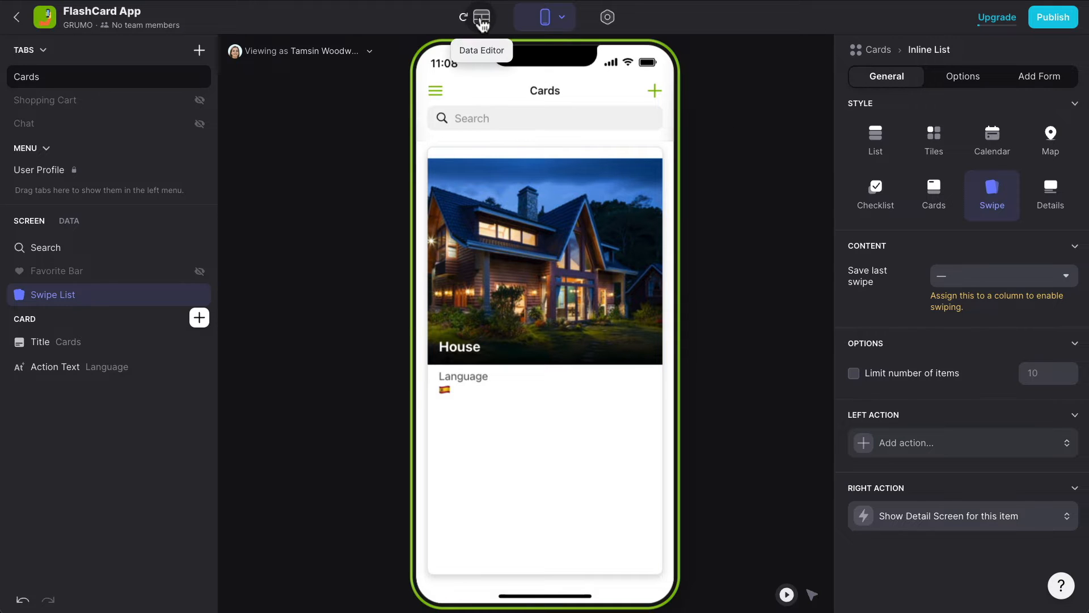
# Add a Row ID column to the Cards table to allow user-specific columns.
pyautogui.click(482, 24)
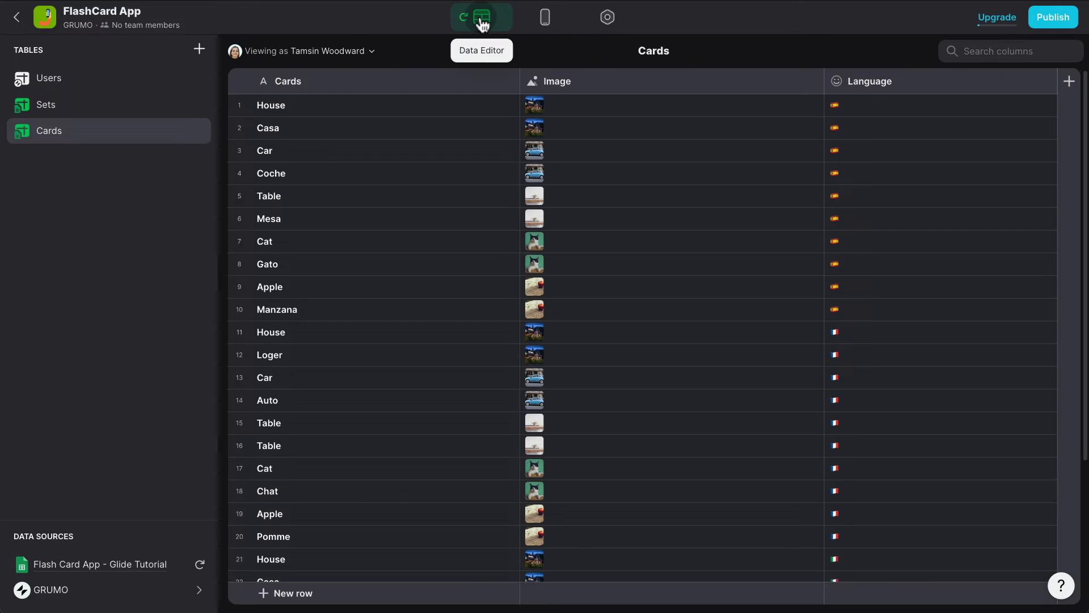
pyautogui.click(1070, 83)
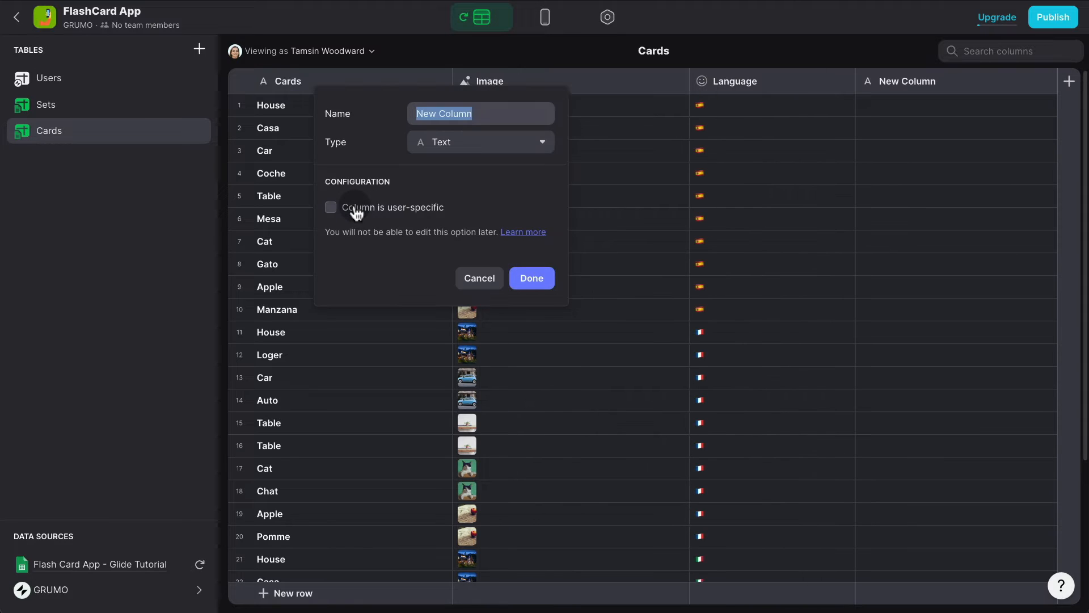
pyautogui.click(356, 210)
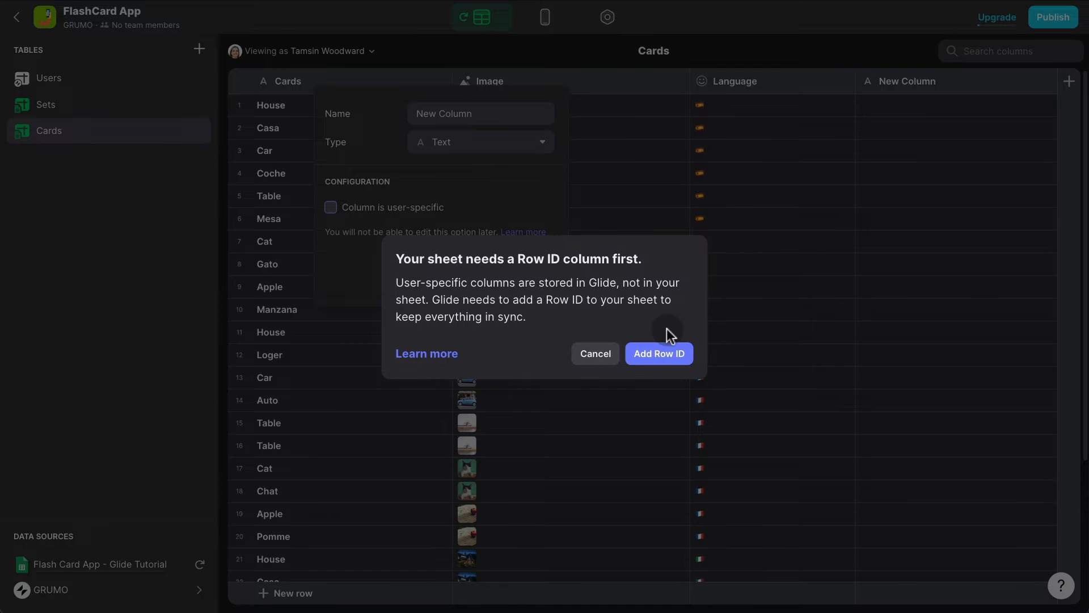
pyautogui.click(668, 362)
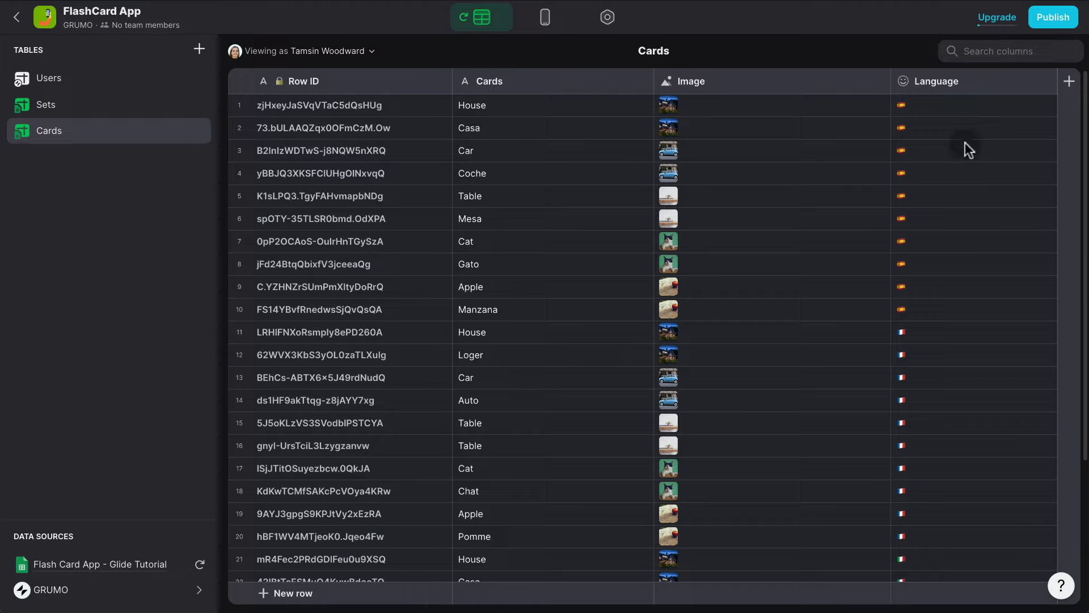
# Add a user-specific Date & Time column named "Swipe" to the Cards table.
pyautogui.click(1070, 81)
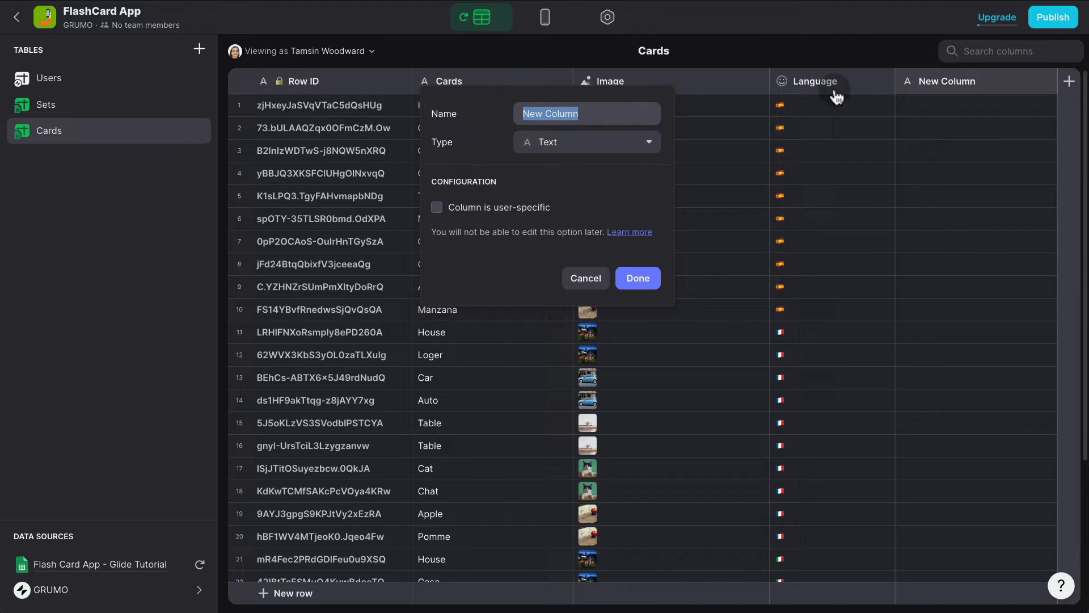
pyautogui.click(463, 211)
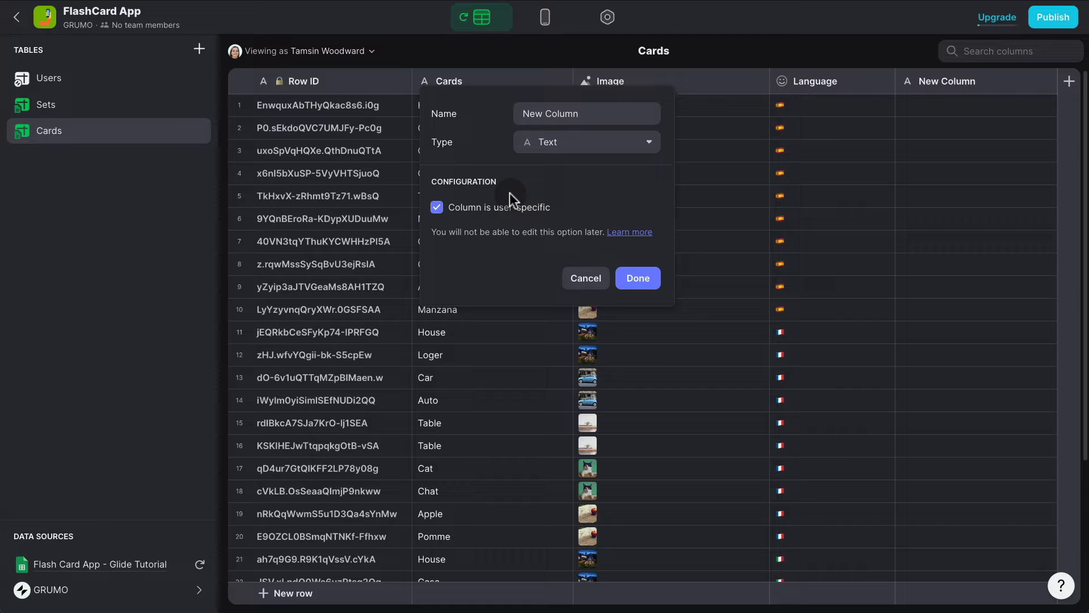
pyautogui.tripleClick(588, 117)
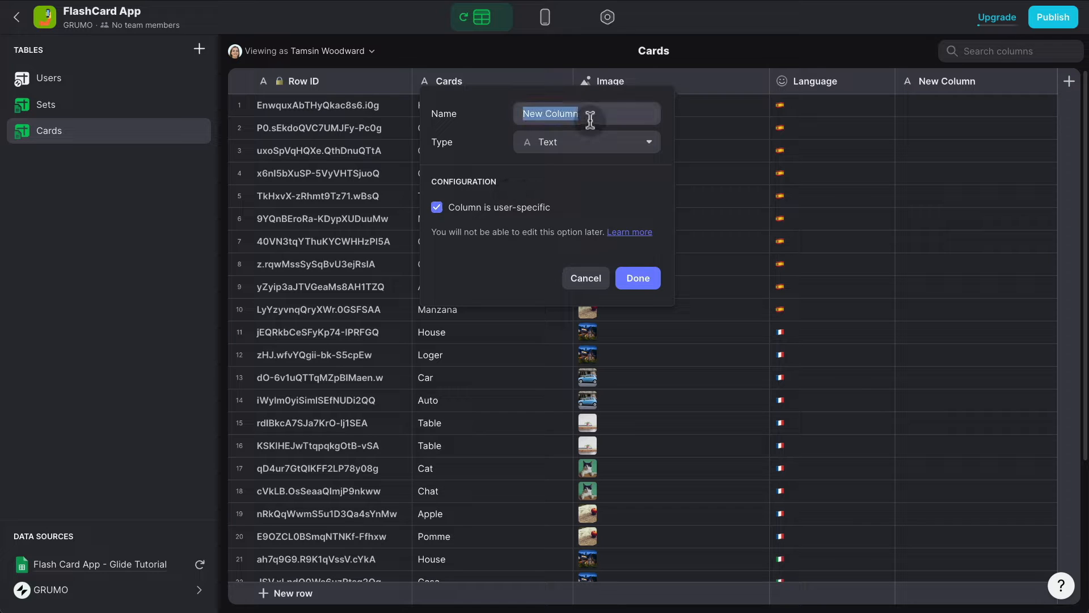
pyautogui.write('Swipe')
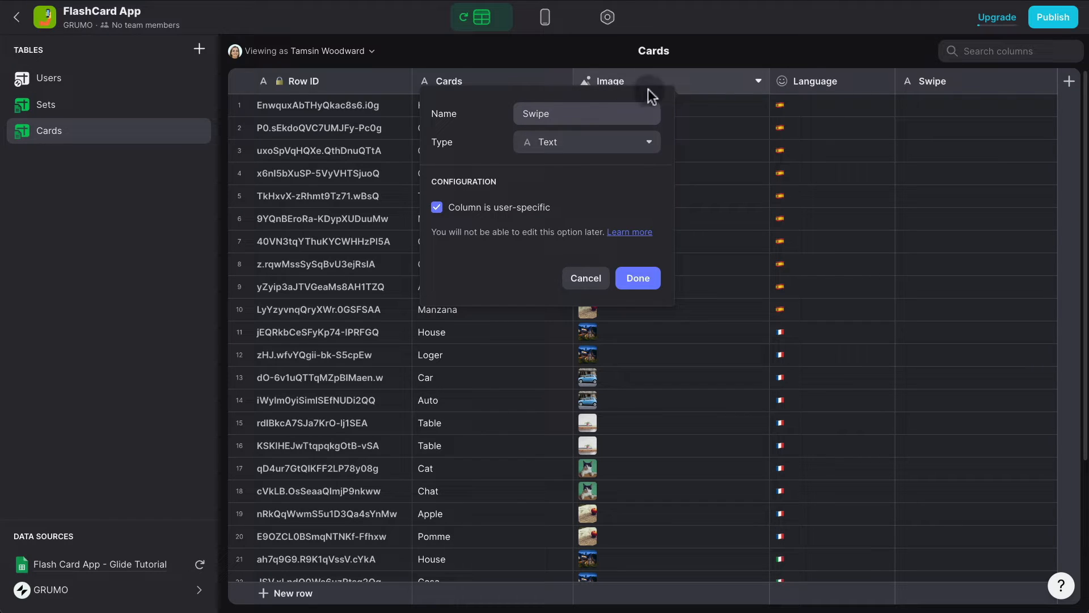
pyautogui.click(571, 150)
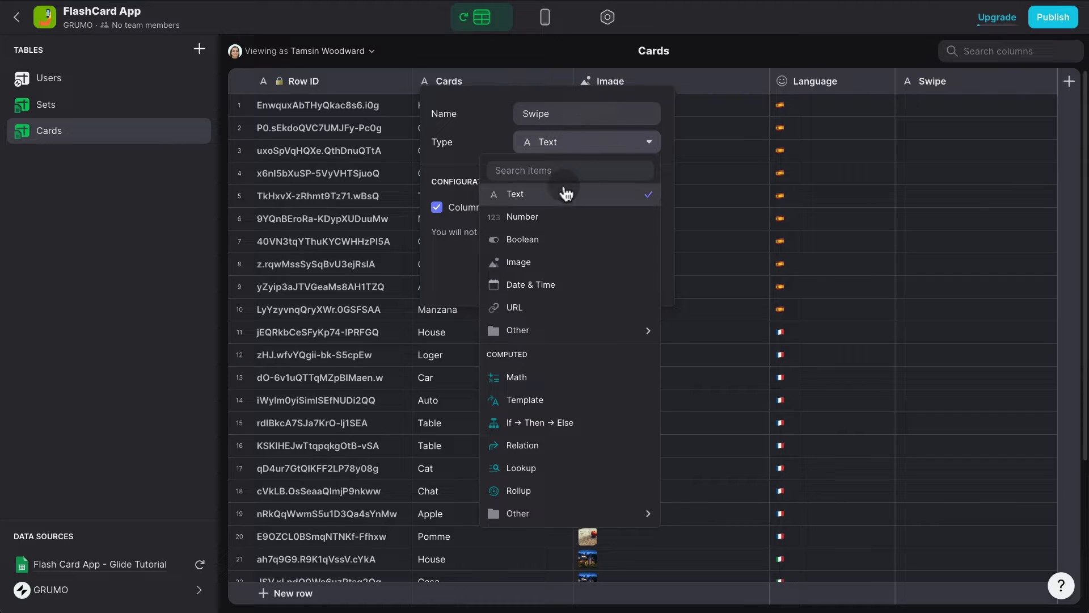
pyautogui.click(548, 279)
pyautogui.click(639, 386)
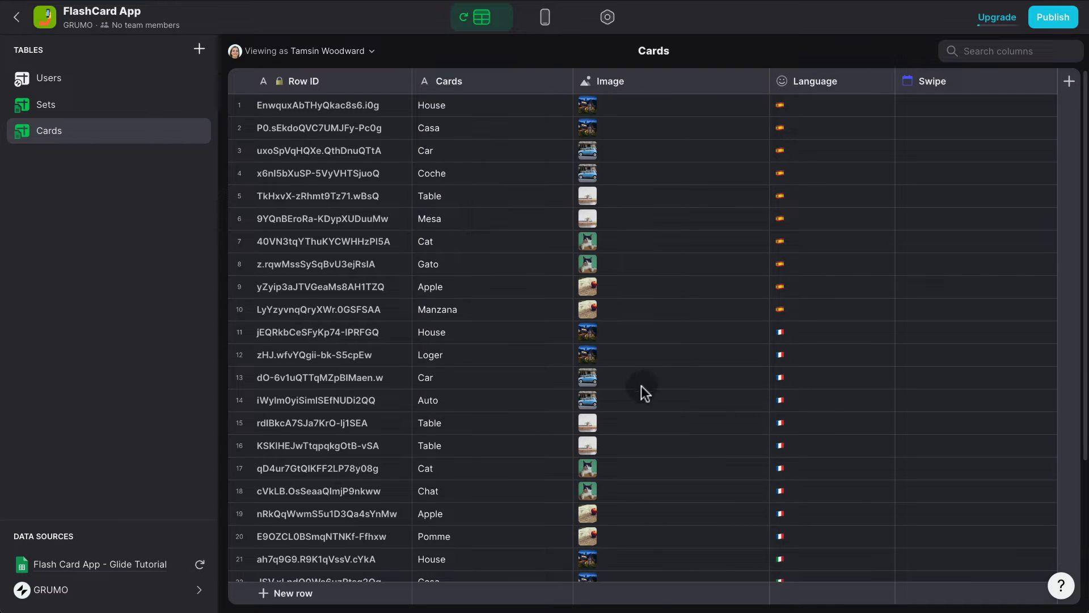
# Assign the Swipe column to store the last swipe of the Cards screen's swipe list.
pyautogui.click(545, 23)
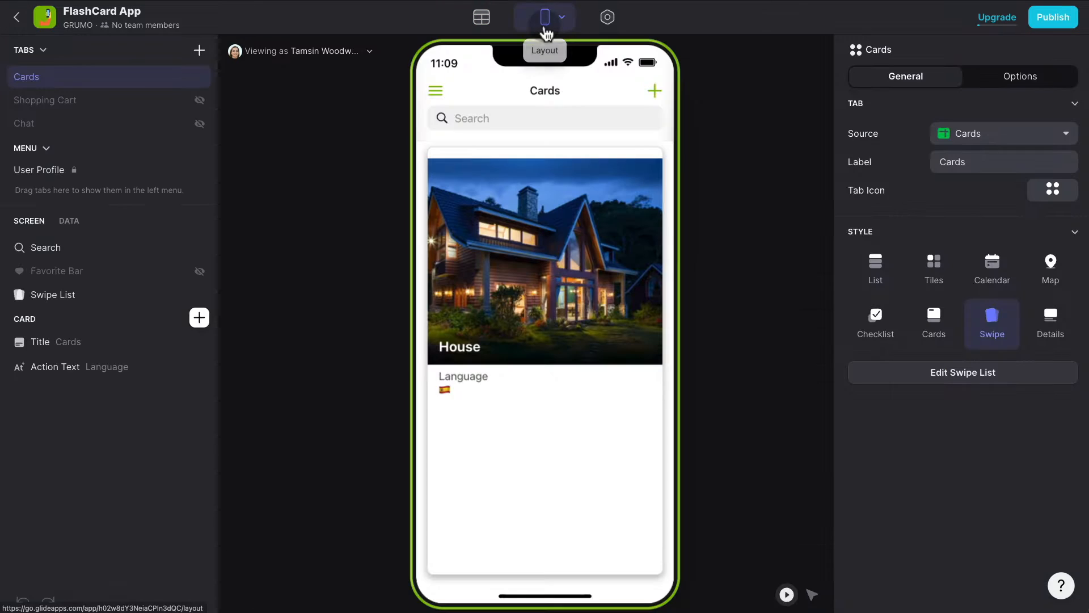
pyautogui.click(64, 298)
pyautogui.click(988, 277)
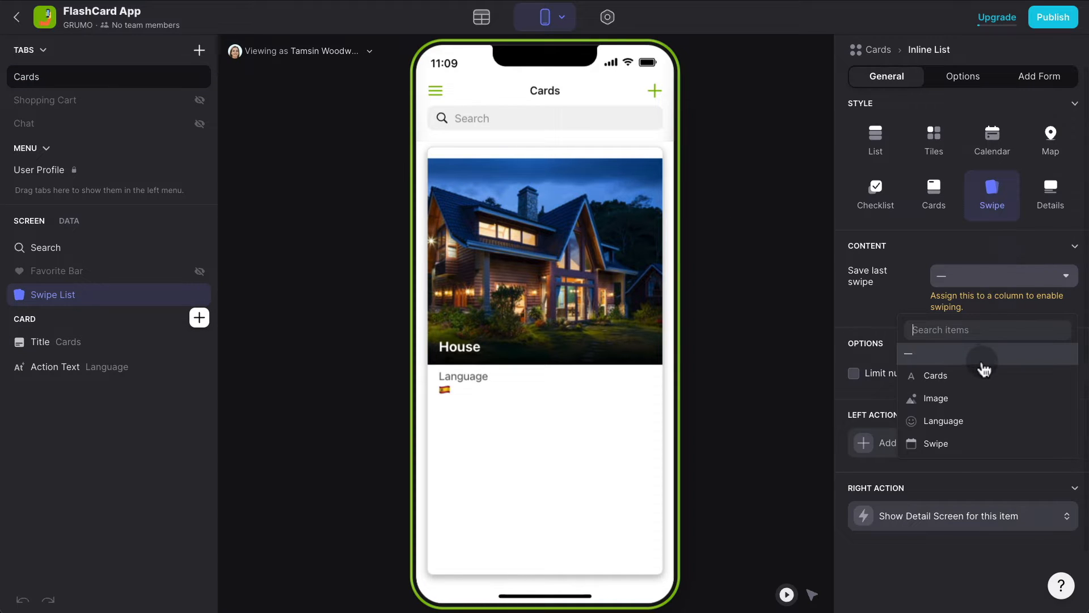
pyautogui.click(956, 443)
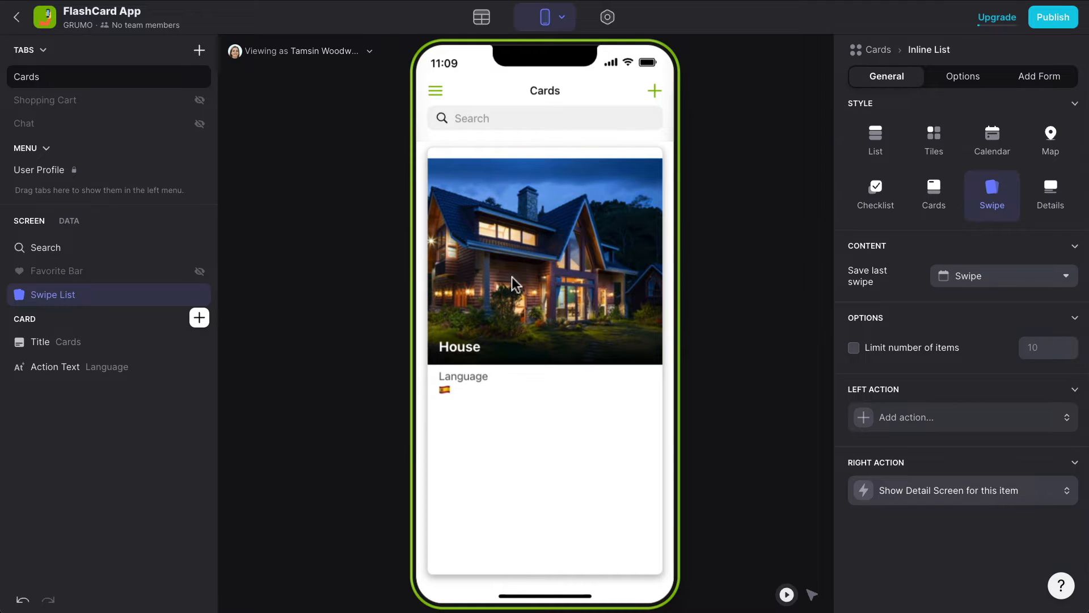
# Swipe cards in the preview, leave the details screen, and check the Swipe column in the Cards table.
pyautogui.moveTo(505, 273); pyautogui.dragTo(646, 307)
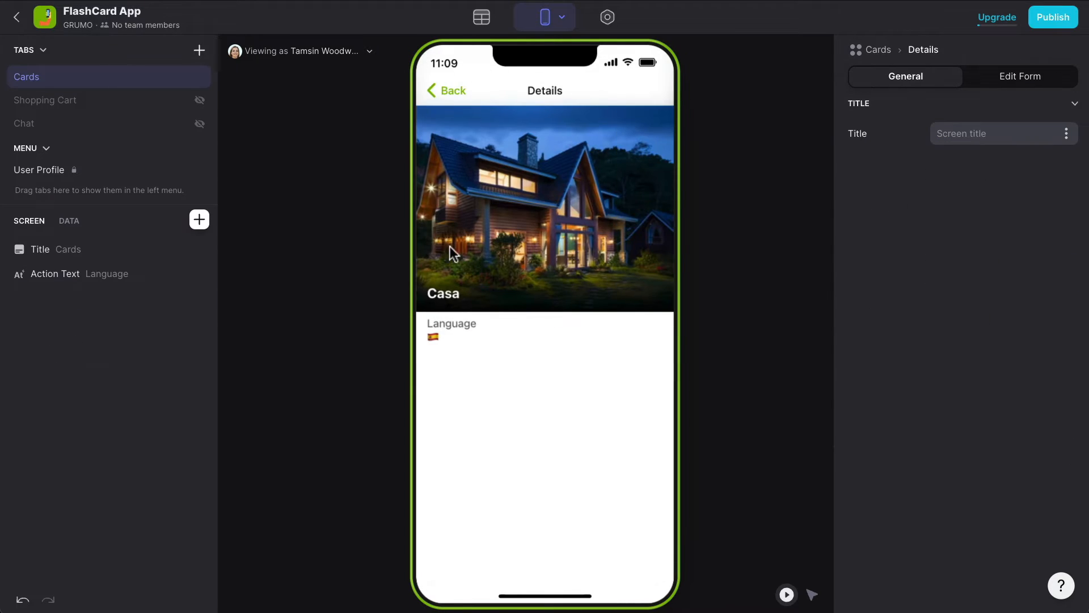
pyautogui.click(441, 97)
pyautogui.click(481, 17)
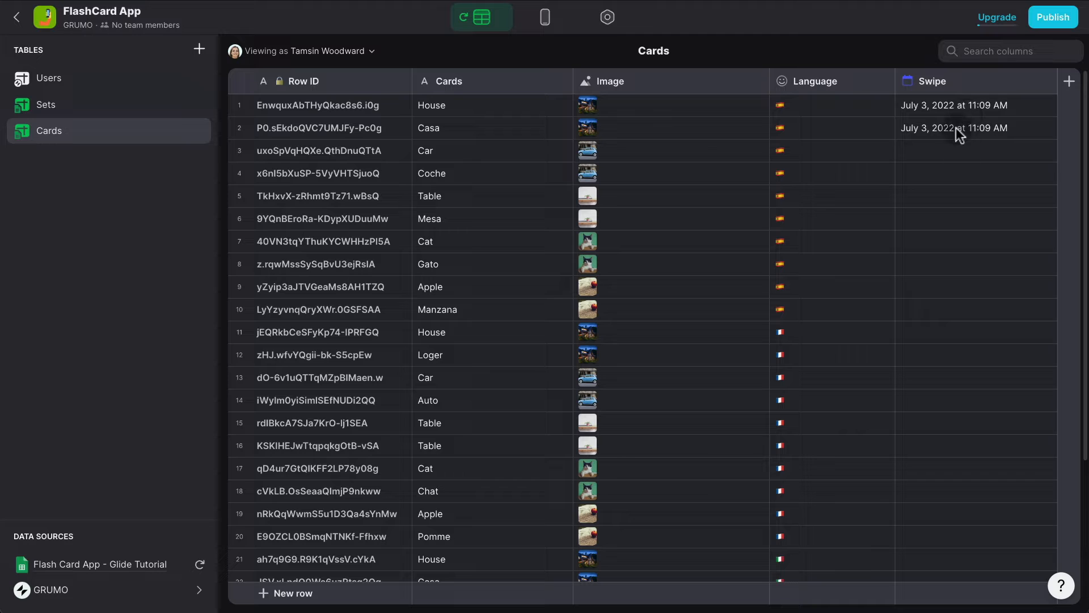
# Set the swipe list's right action to None in place of showing the detail screen.
pyautogui.click(545, 17)
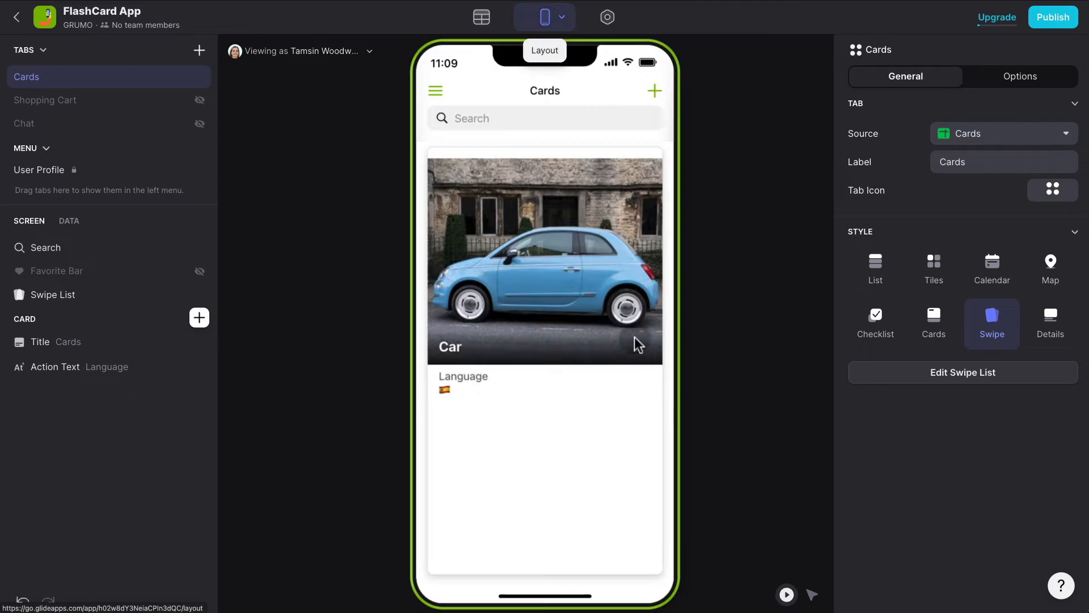
pyautogui.click(54, 298)
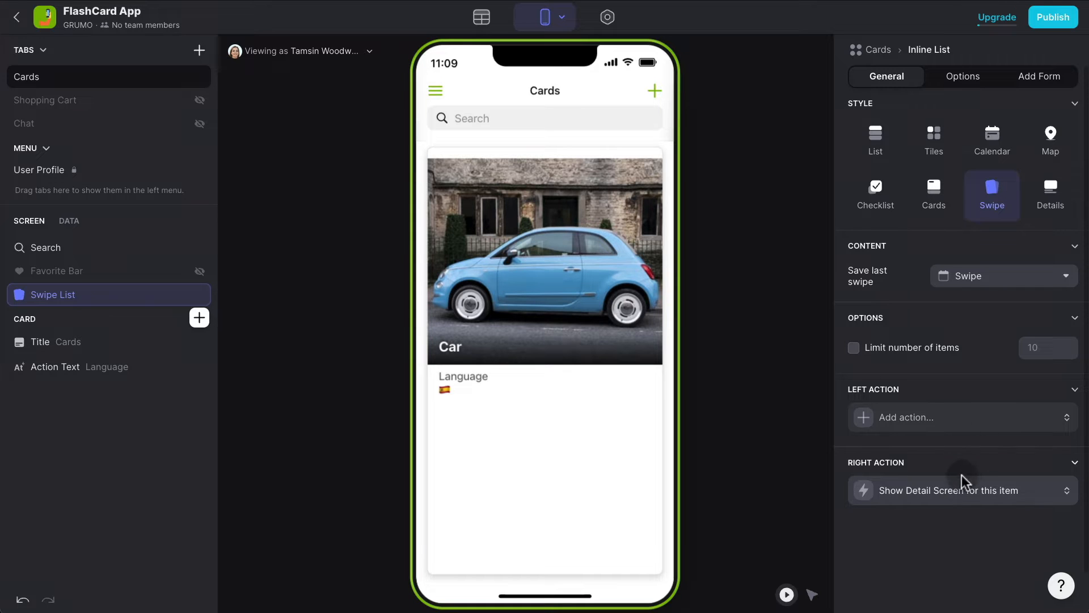
pyautogui.click(957, 497)
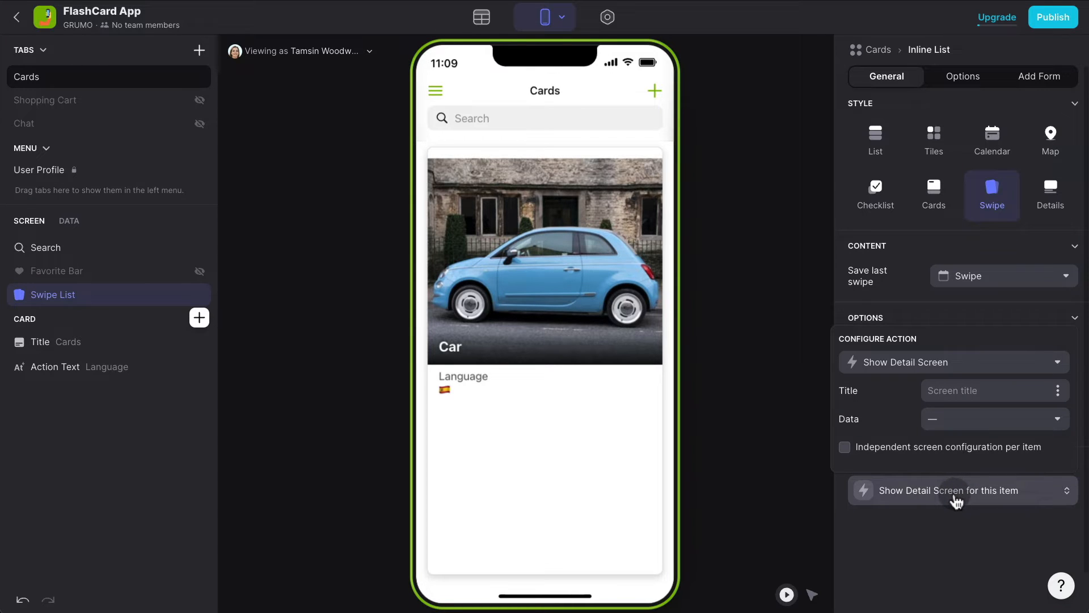
pyautogui.click(924, 375)
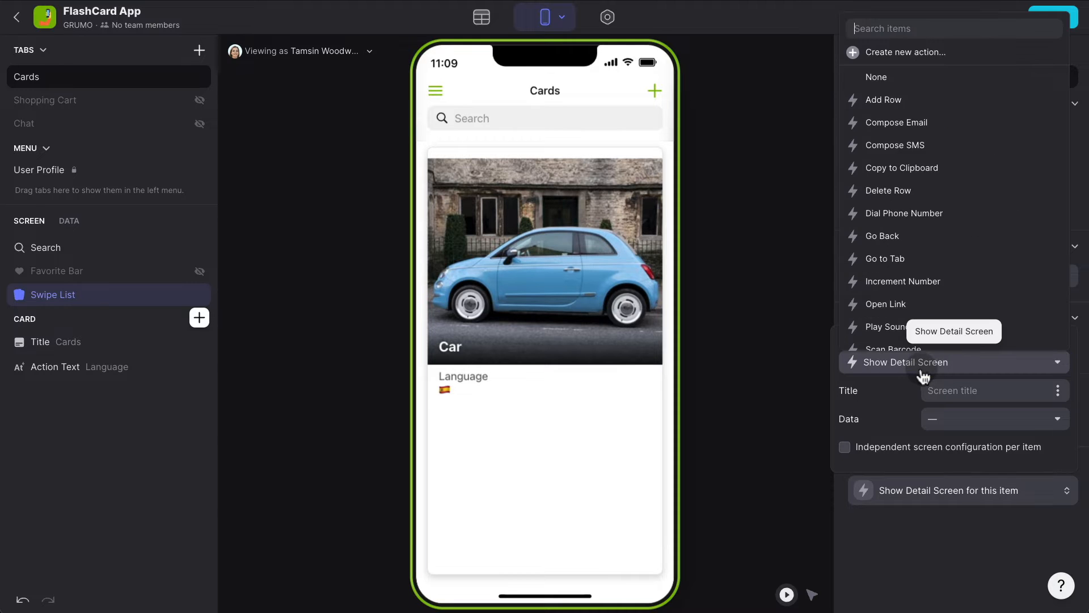
pyautogui.click(918, 85)
# Test the swipe list in the preview by swiping through several cards in both directions.
pyautogui.click(569, 318)
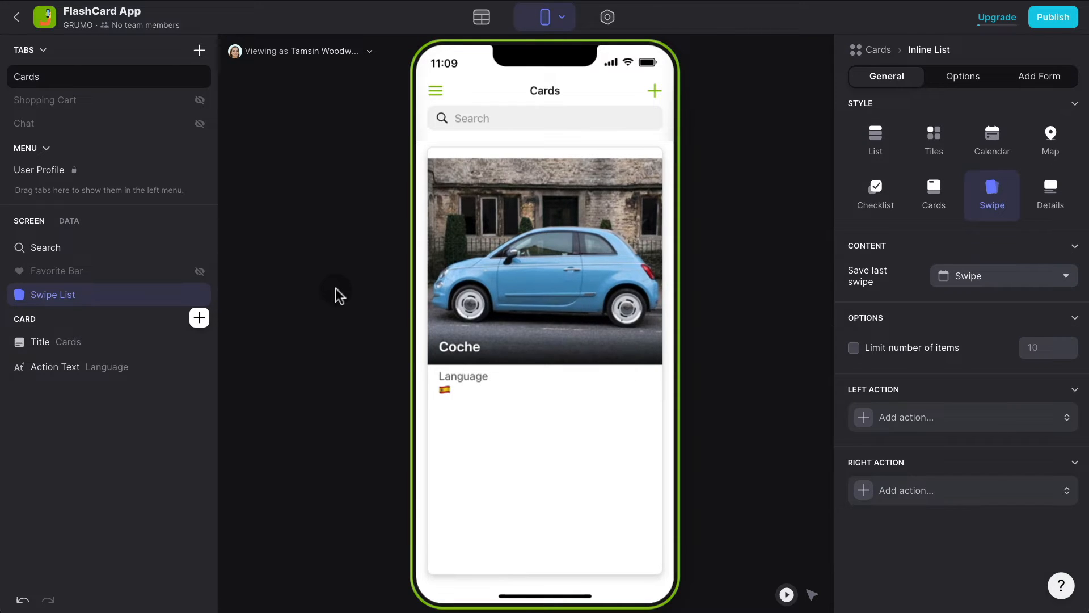
pyautogui.moveTo(454, 295); pyautogui.dragTo(768, 301)
pyautogui.click(768, 301)
pyautogui.click(590, 290)
pyautogui.moveTo(589, 285); pyautogui.dragTo(389, 277)
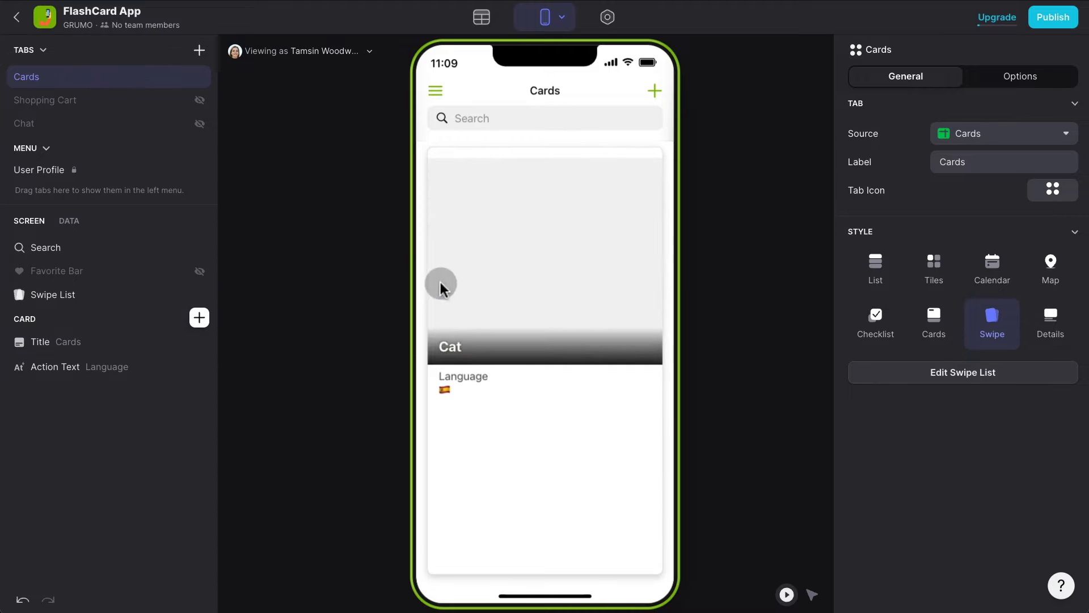
pyautogui.click(500, 316)
pyautogui.moveTo(503, 316); pyautogui.dragTo(425, 303)
pyautogui.moveTo(518, 283); pyautogui.dragTo(368, 298)
pyautogui.moveTo(459, 297); pyautogui.dragTo(723, 312)
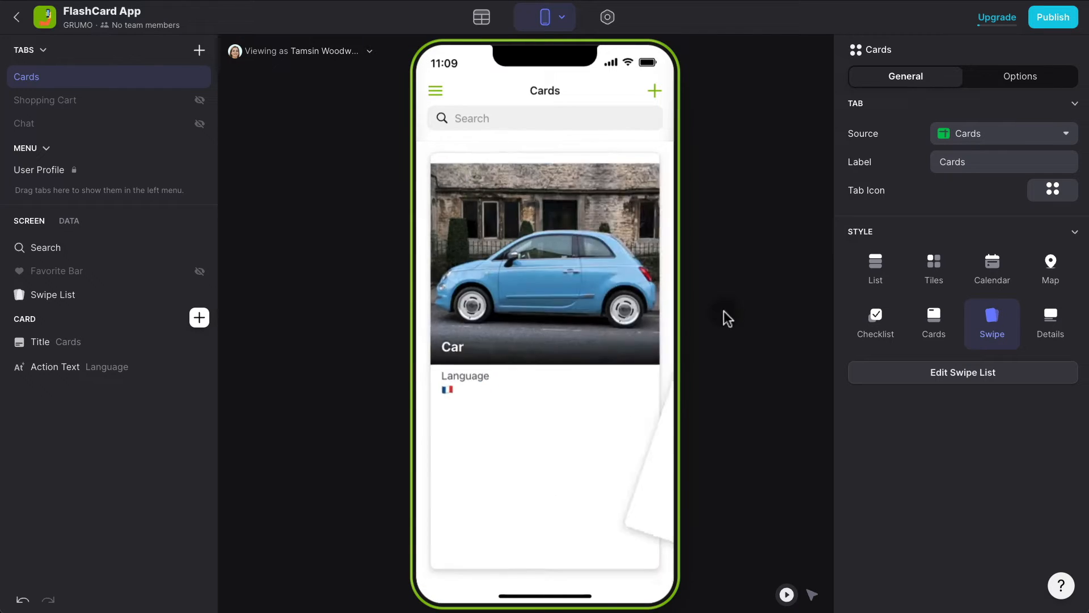
pyautogui.moveTo(528, 291); pyautogui.dragTo(308, 302)
pyautogui.moveTo(590, 326); pyautogui.dragTo(437, 304)
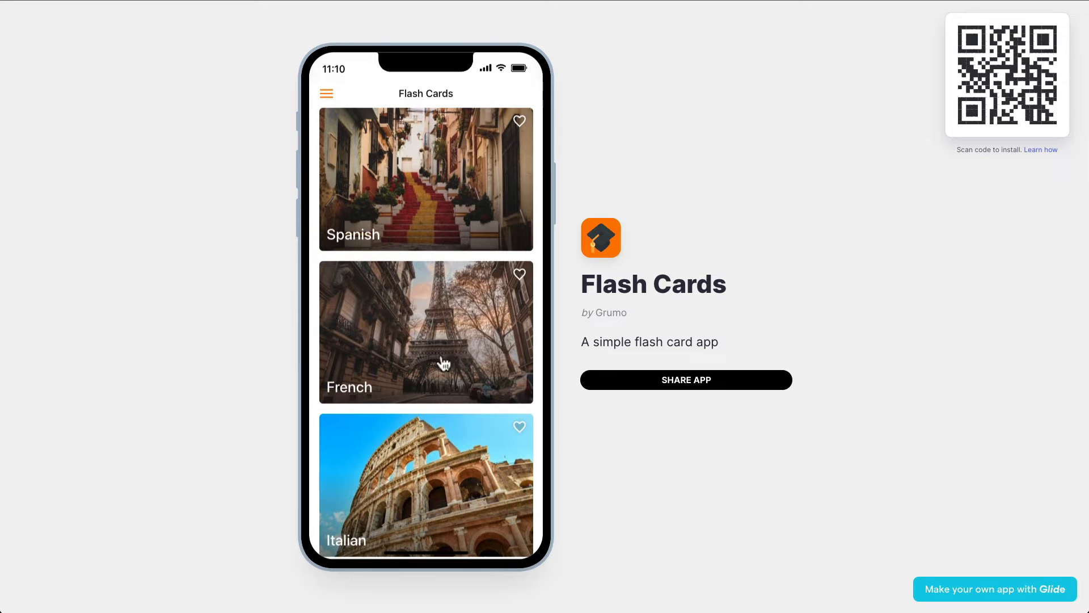
# Switch to the finished Flash Cards app, open the Spanish set and swipe through its first cards.
pyautogui.scroll(-1, 443, 363)
pyautogui.click(427, 198)
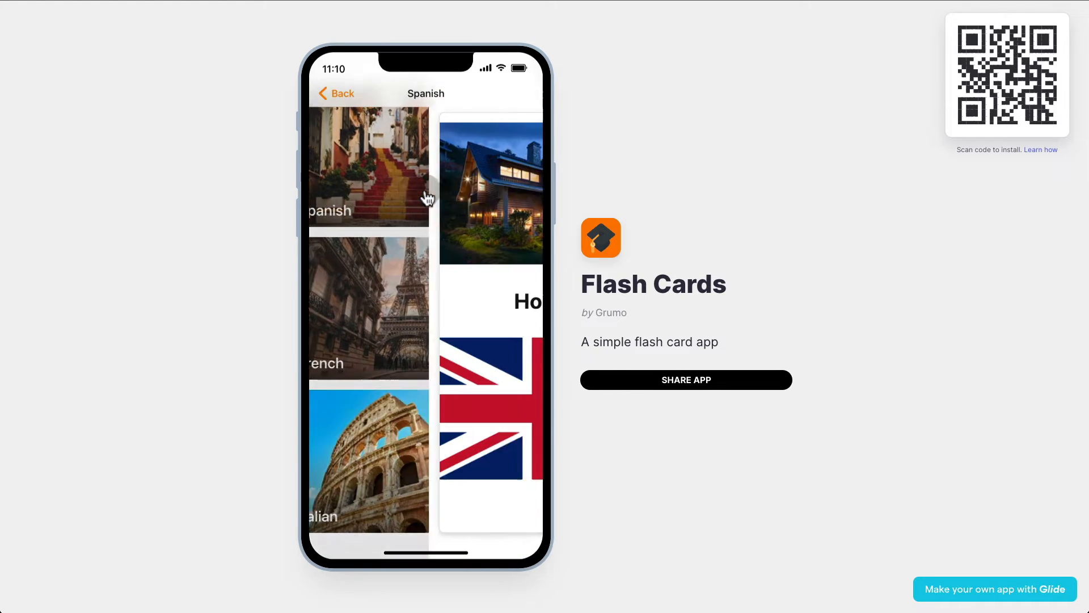
pyautogui.moveTo(455, 278); pyautogui.dragTo(332, 268)
pyautogui.moveTo(433, 265); pyautogui.dragTo(361, 257)
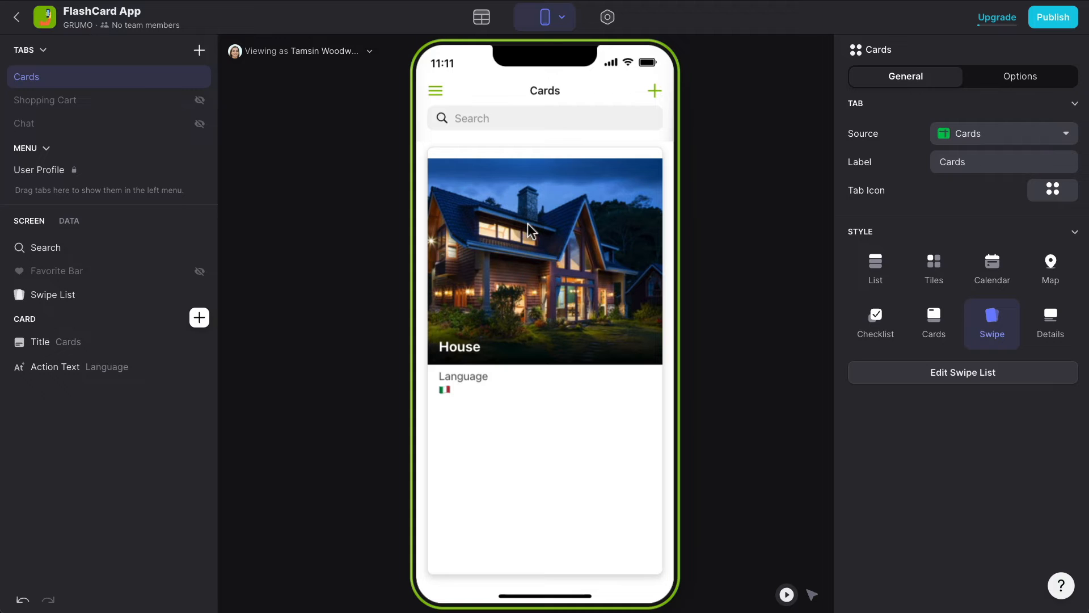
# Swipe two more cards in the FlashCard App preview, then return to the finished Flash Cards app and leave its Spanish set.
pyautogui.moveTo(527, 226); pyautogui.dragTo(352, 243)
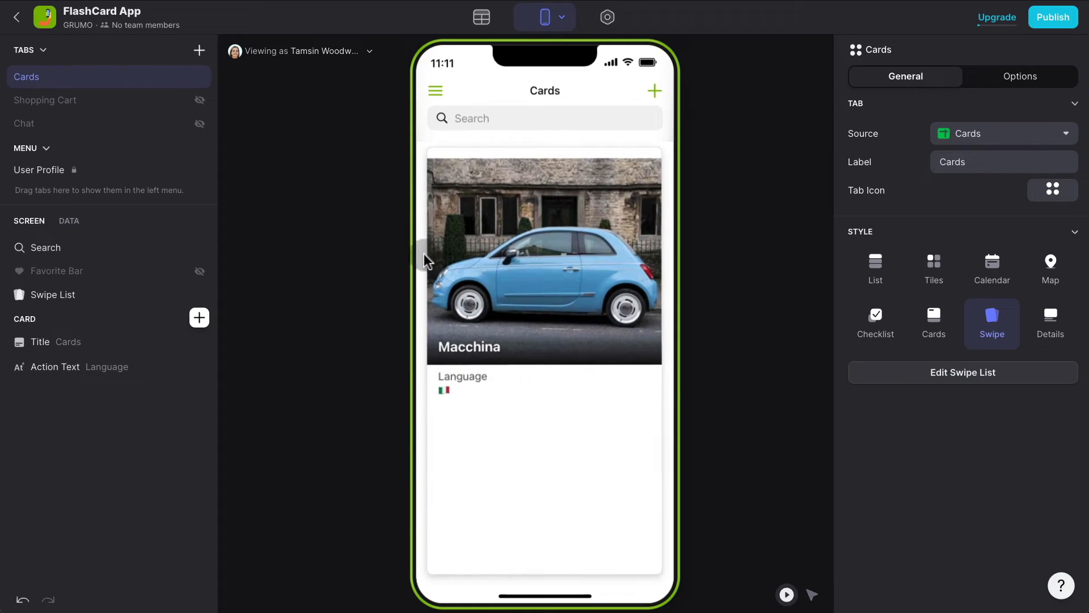
pyautogui.moveTo(453, 260); pyautogui.dragTo(363, 258)
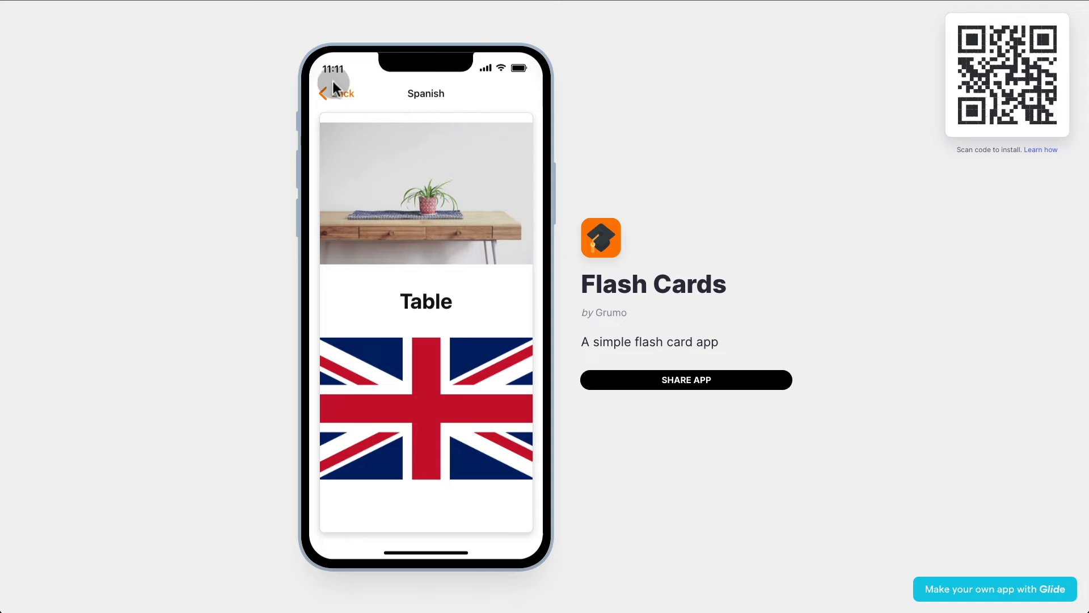
pyautogui.click(332, 82)
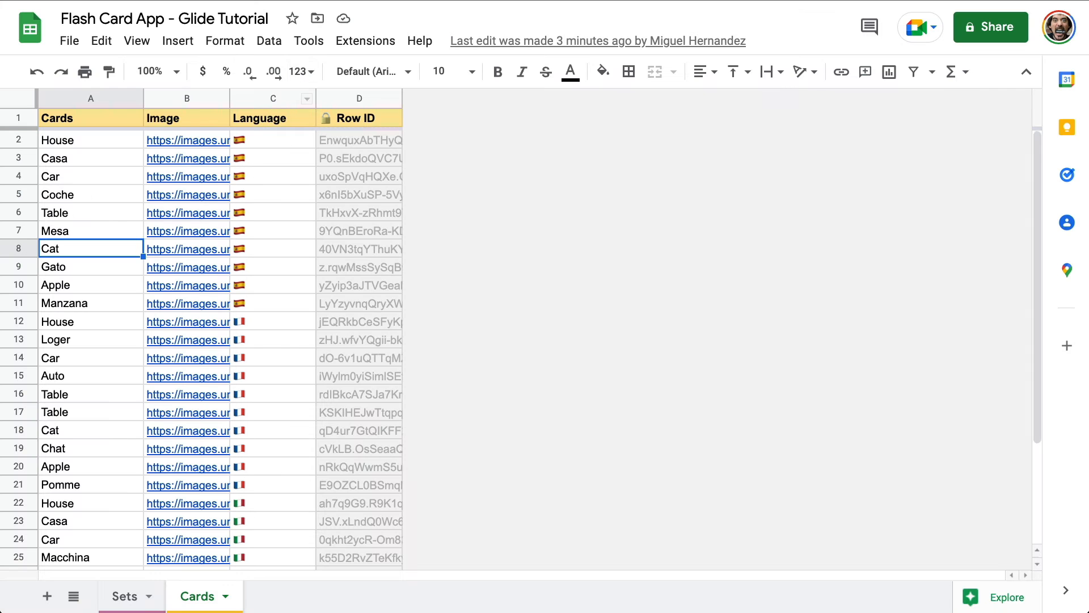
# Compare the Sets and Cards sheets of the Google Sheet to see which sets the cards belong to.
pyautogui.click(126, 596)
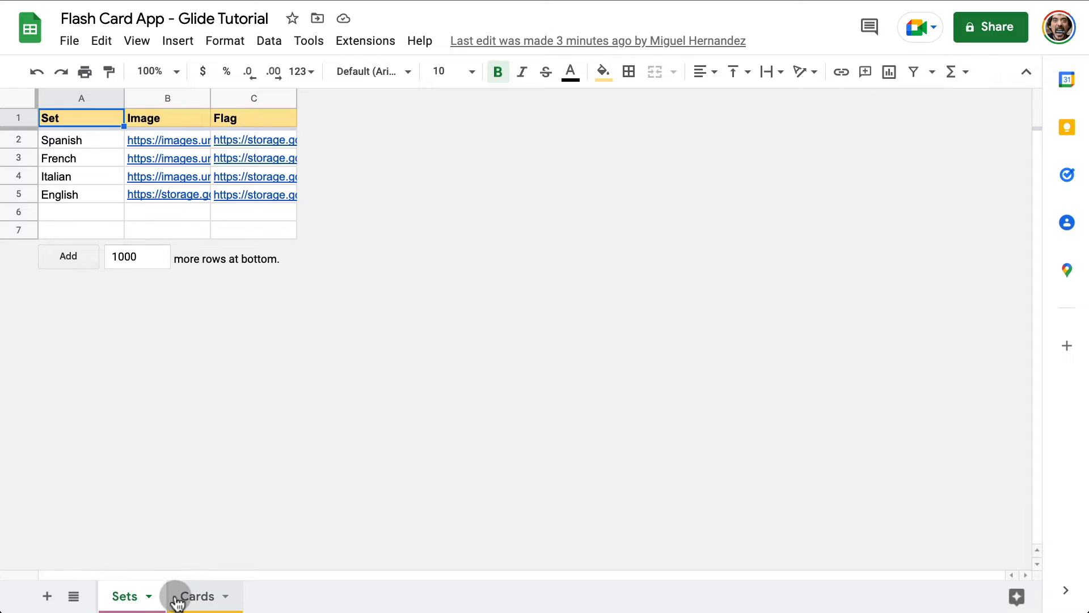
pyautogui.click(195, 595)
pyautogui.click(129, 597)
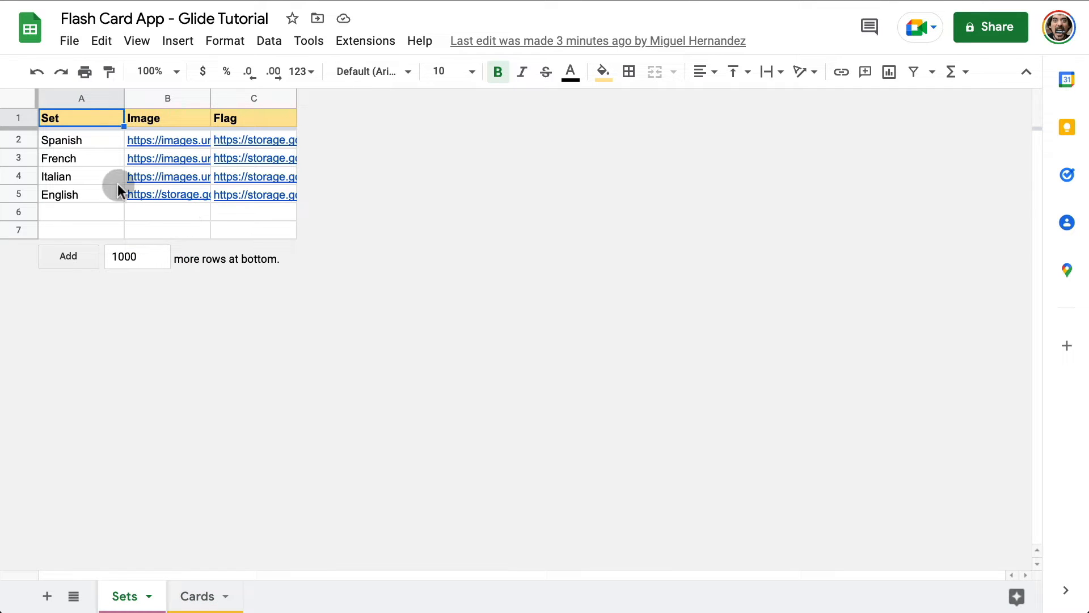
pyautogui.click(63, 143)
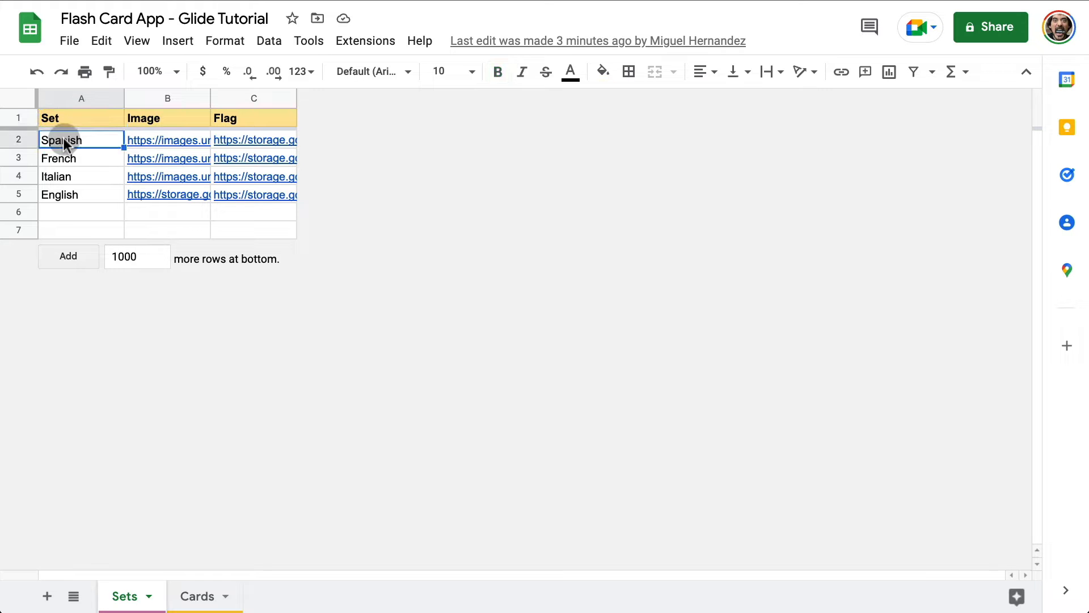
pyautogui.click(202, 597)
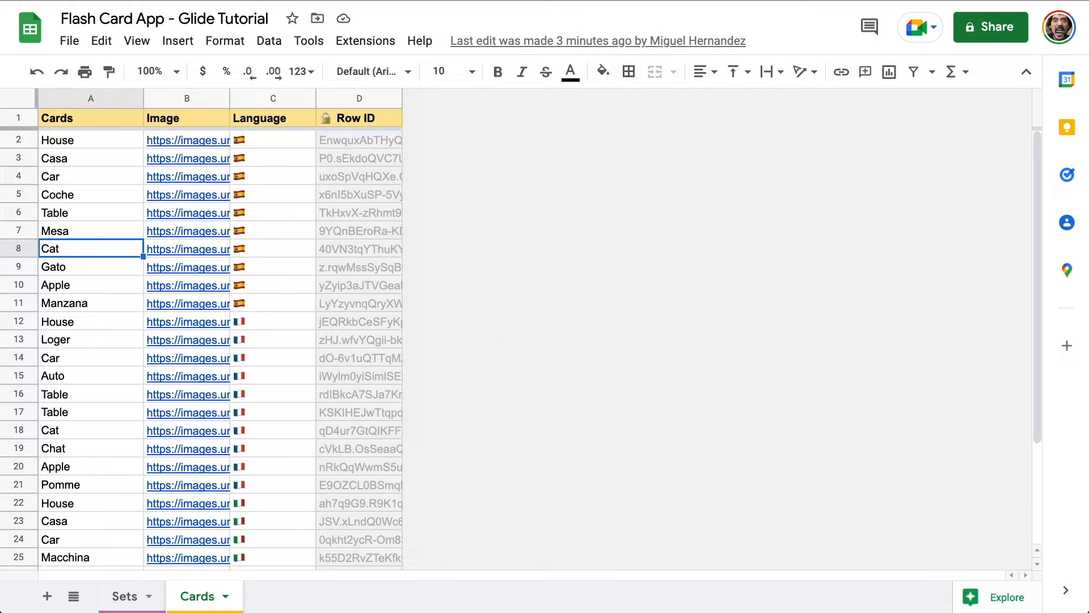
# Switch back to the Glide project and review the Sets and Cards tables in the Data Editor.
pyautogui.hotkey('ctrl', 'Tab')
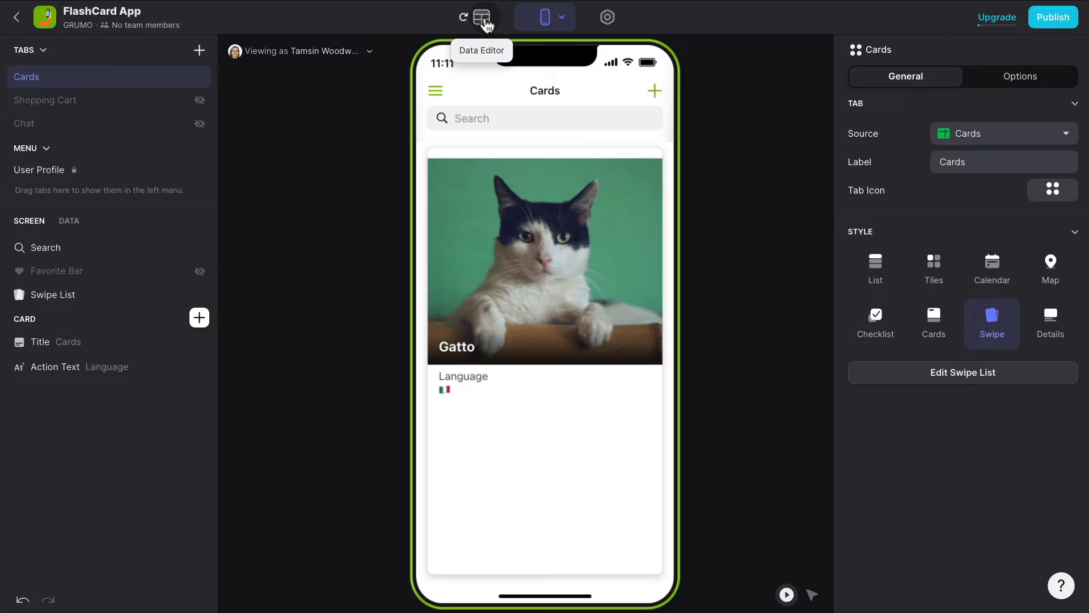
pyautogui.click(483, 18)
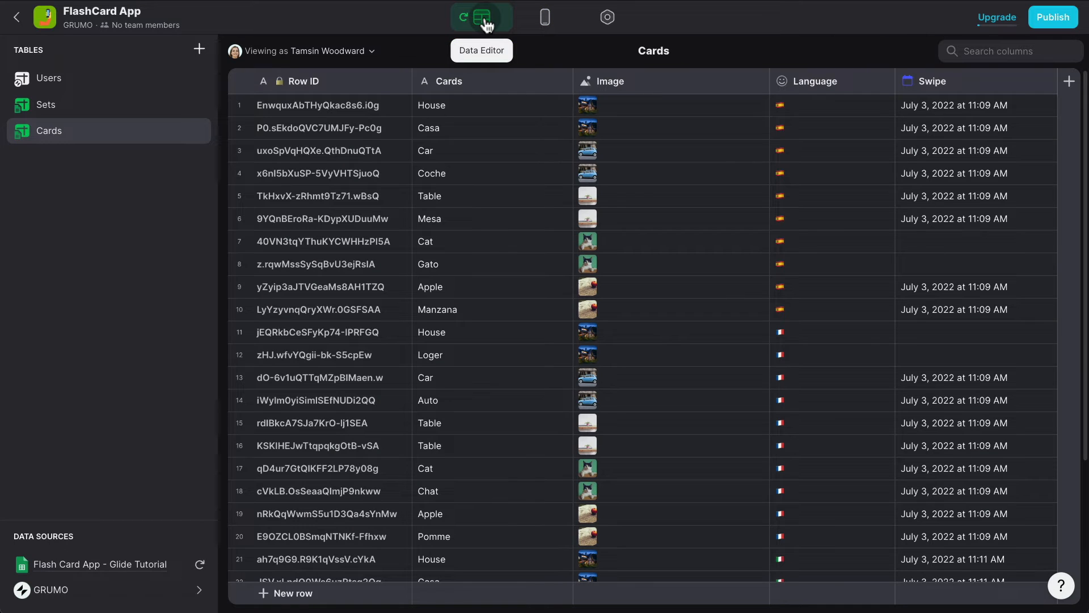
pyautogui.click(94, 113)
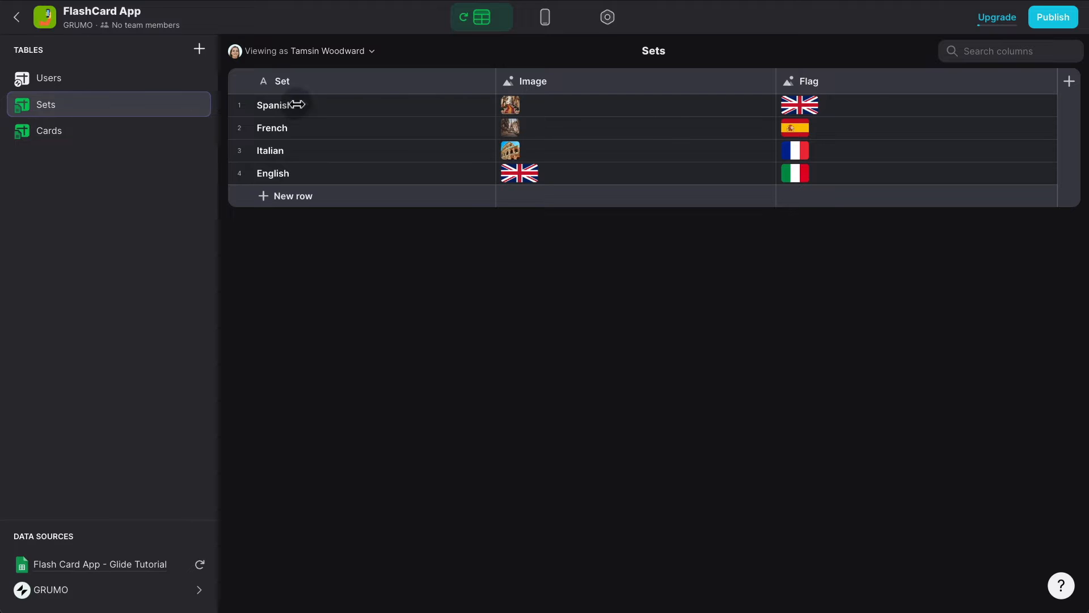
pyautogui.click(108, 135)
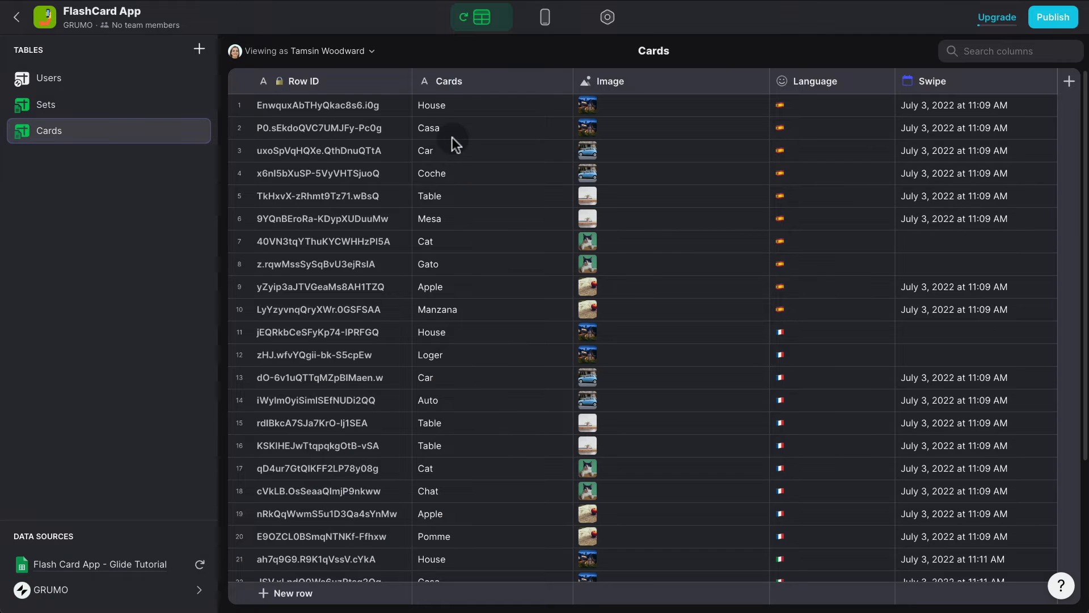
# Add a Row ID column to the Sets table.
pyautogui.click(85, 115)
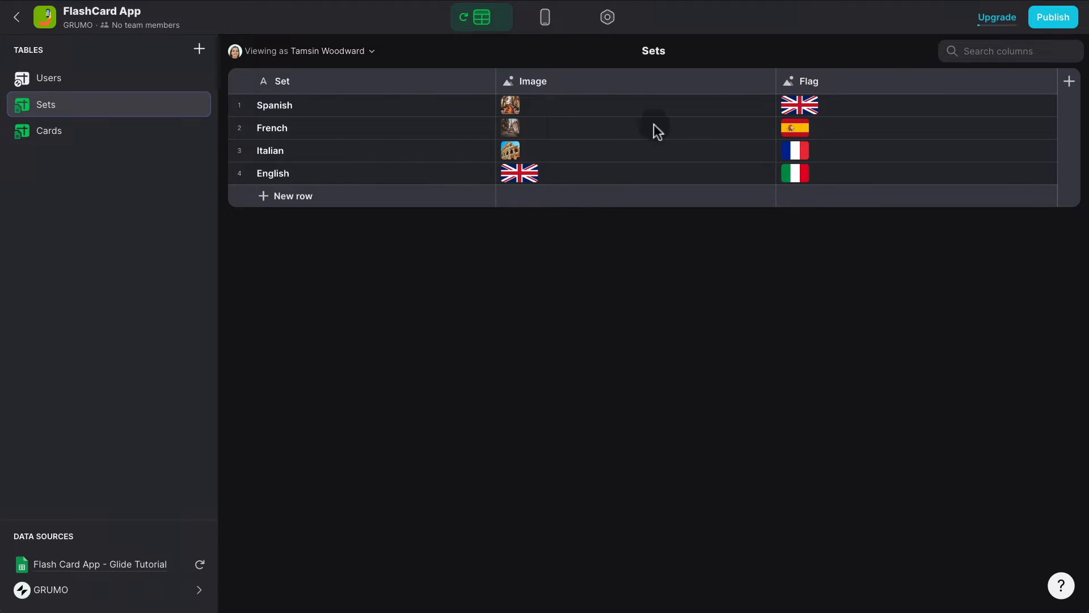
pyautogui.click(1069, 82)
pyautogui.click(559, 143)
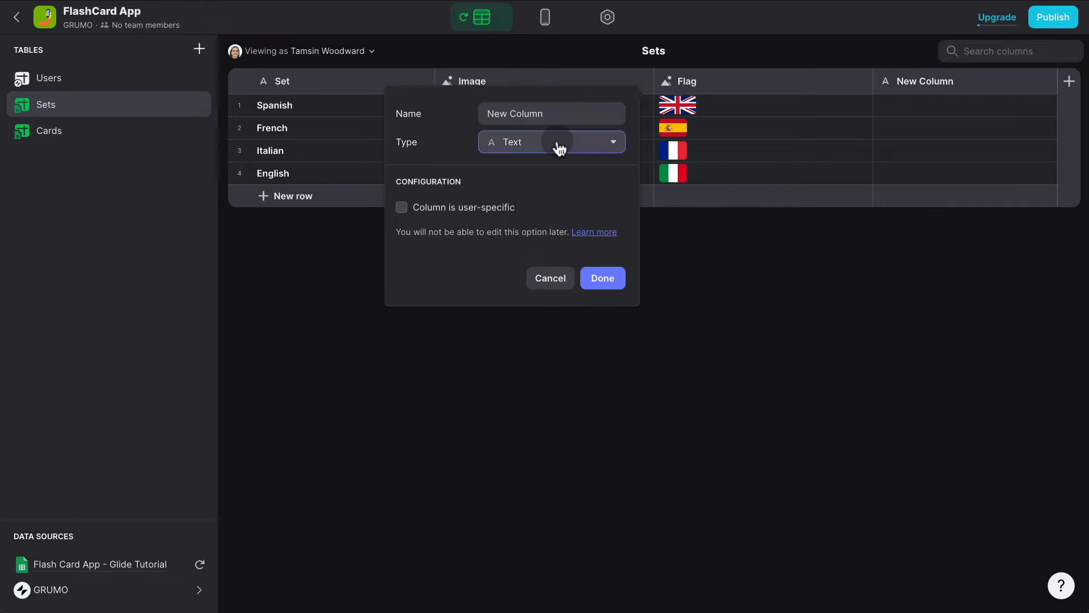
pyautogui.write('row')
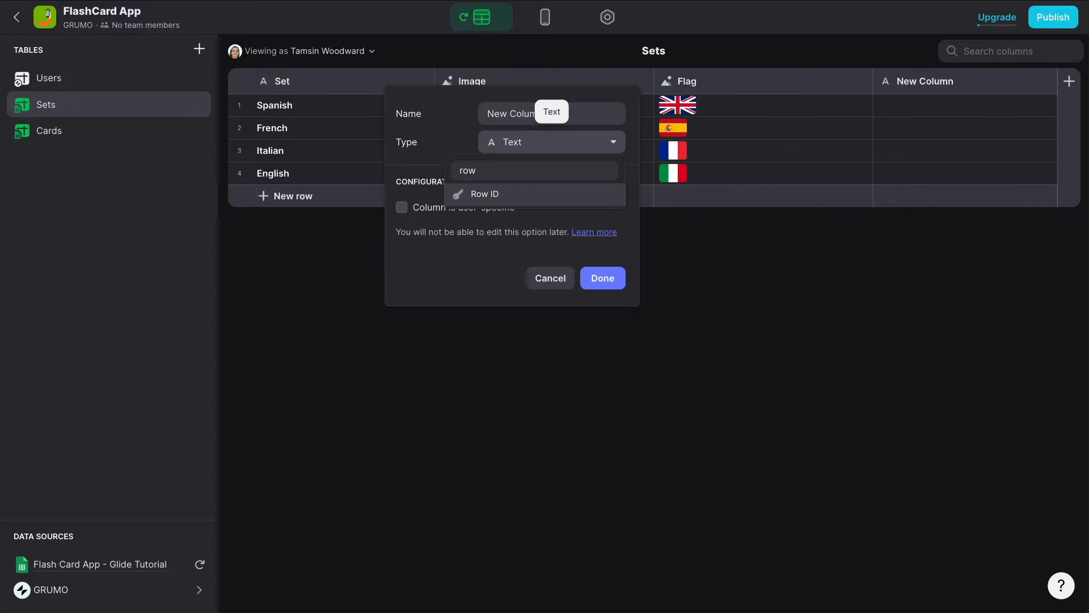
pyautogui.click(542, 194)
pyautogui.click(602, 212)
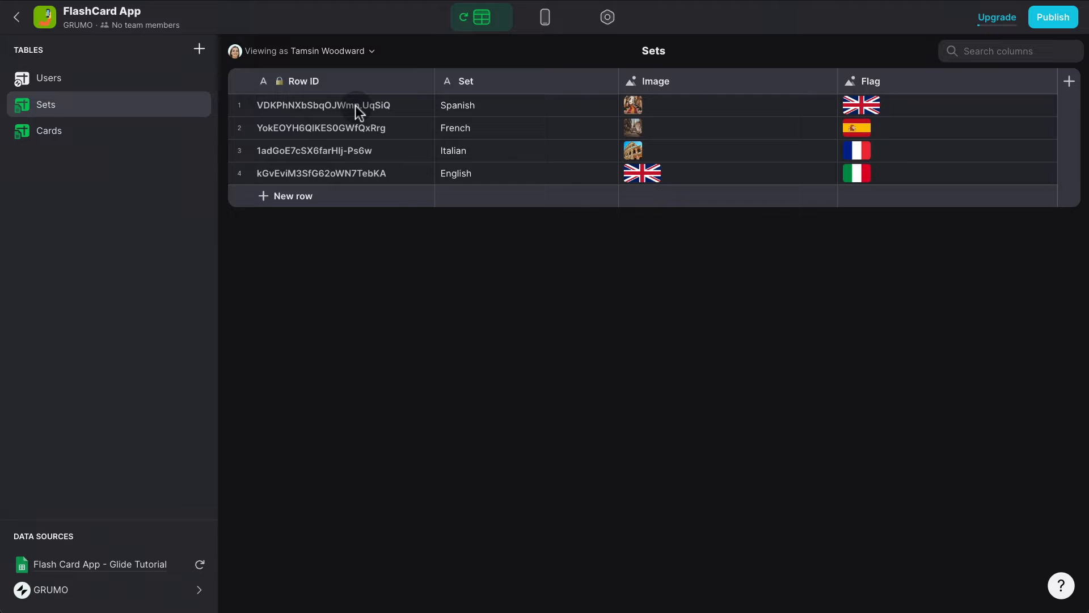
# Add a text column named Set ID to the Cards table.
pyautogui.click(112, 134)
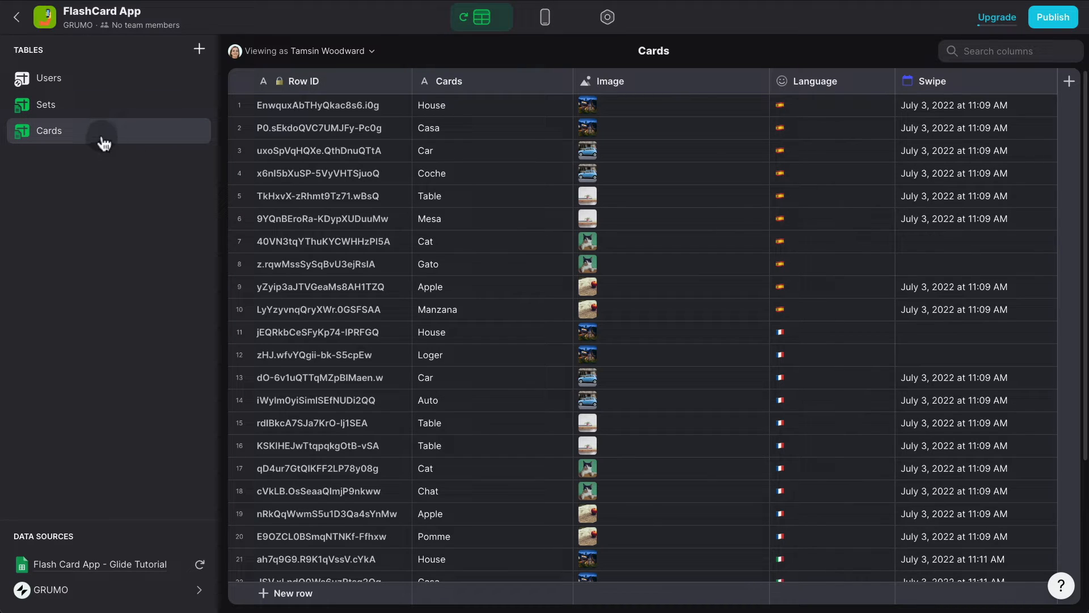
pyautogui.click(1067, 83)
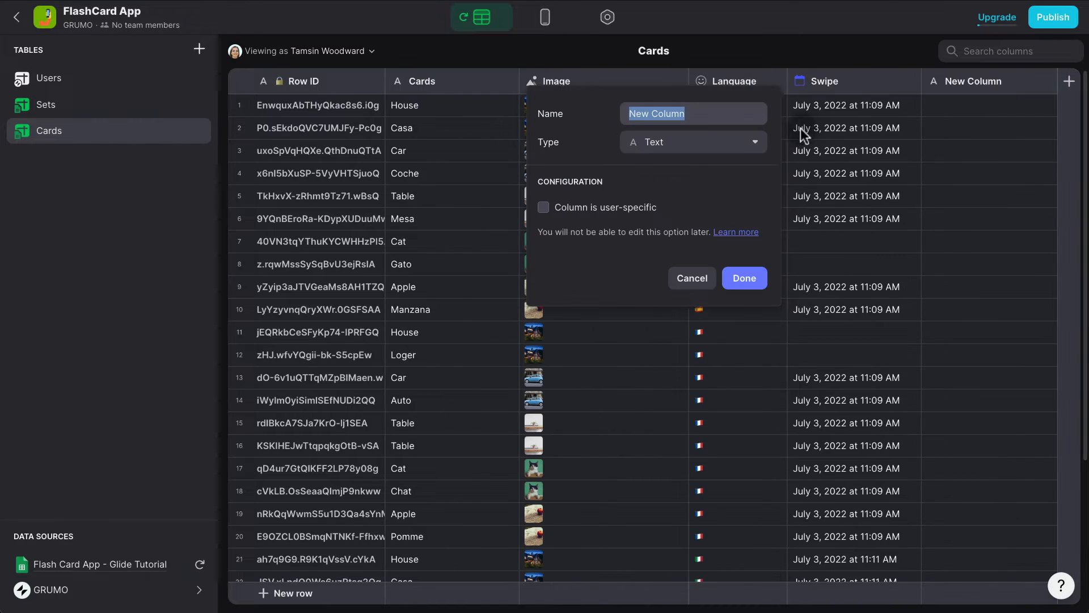
pyautogui.write('Set ID')
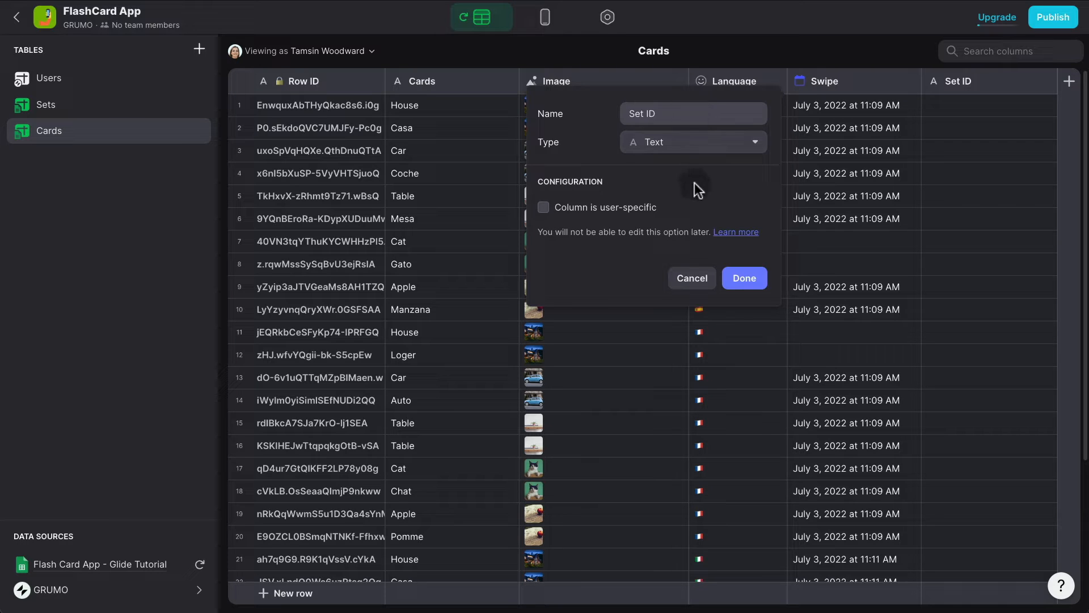
pyautogui.click(744, 281)
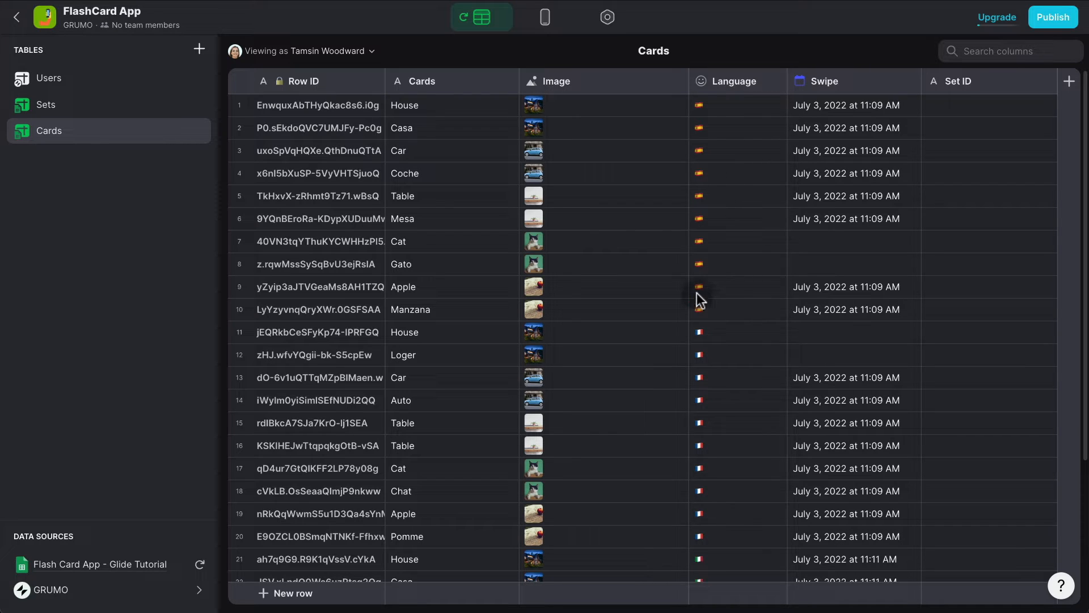
# Copy the Spanish set's Row ID from the Sets table into the Set ID of the first House card.
pyautogui.click(91, 107)
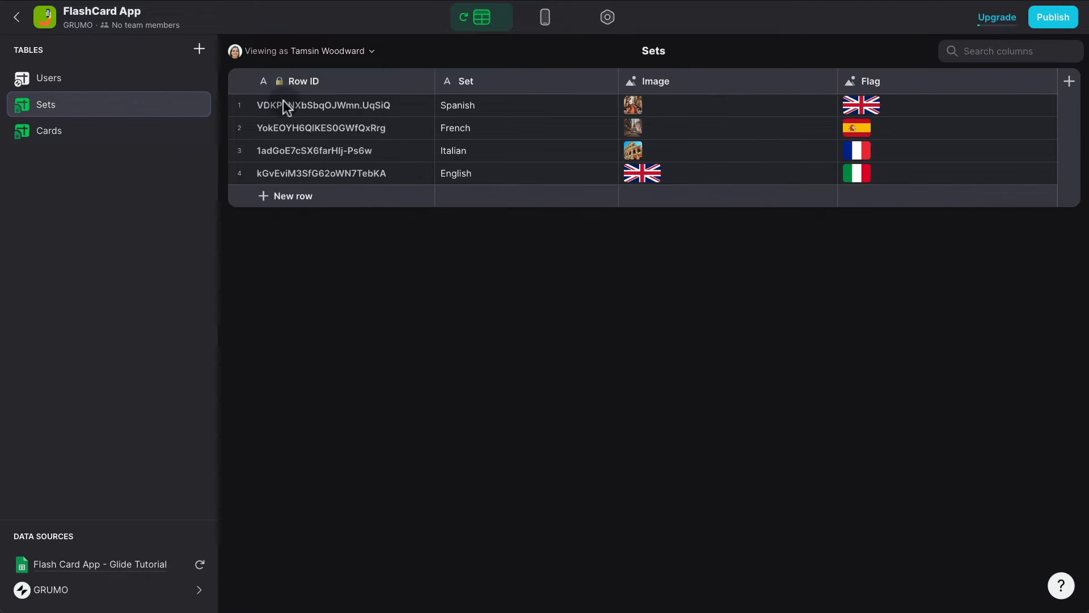
pyautogui.click(344, 105)
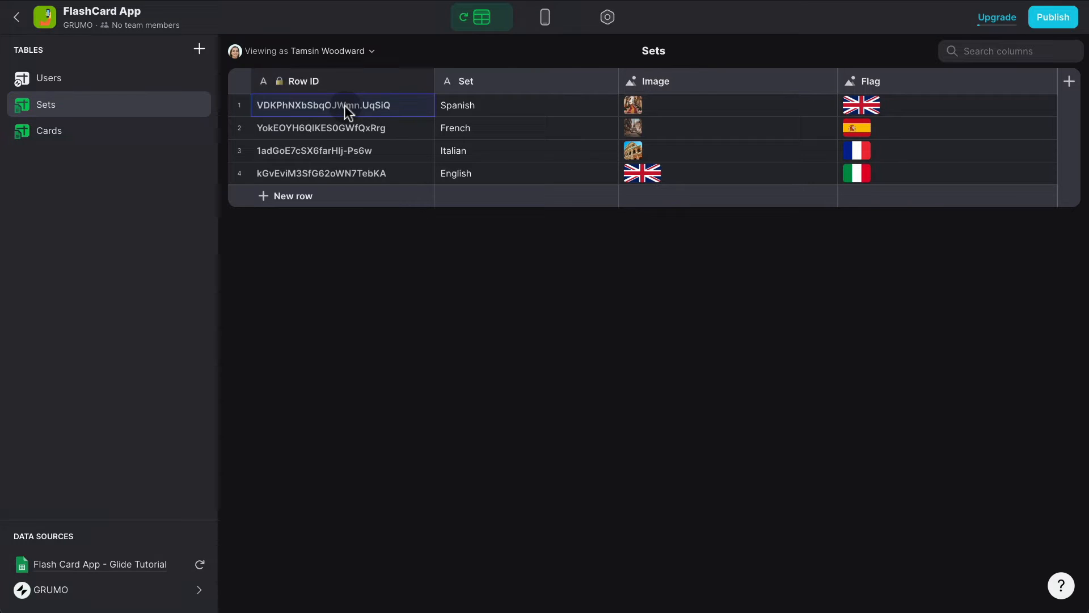
pyautogui.click(111, 135)
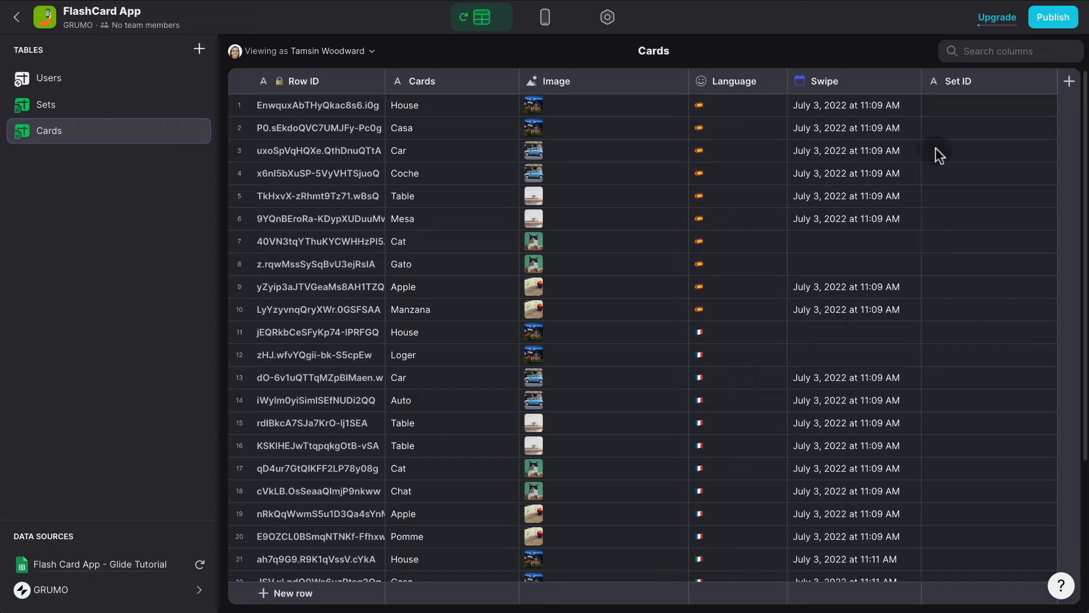
pyautogui.click(962, 107)
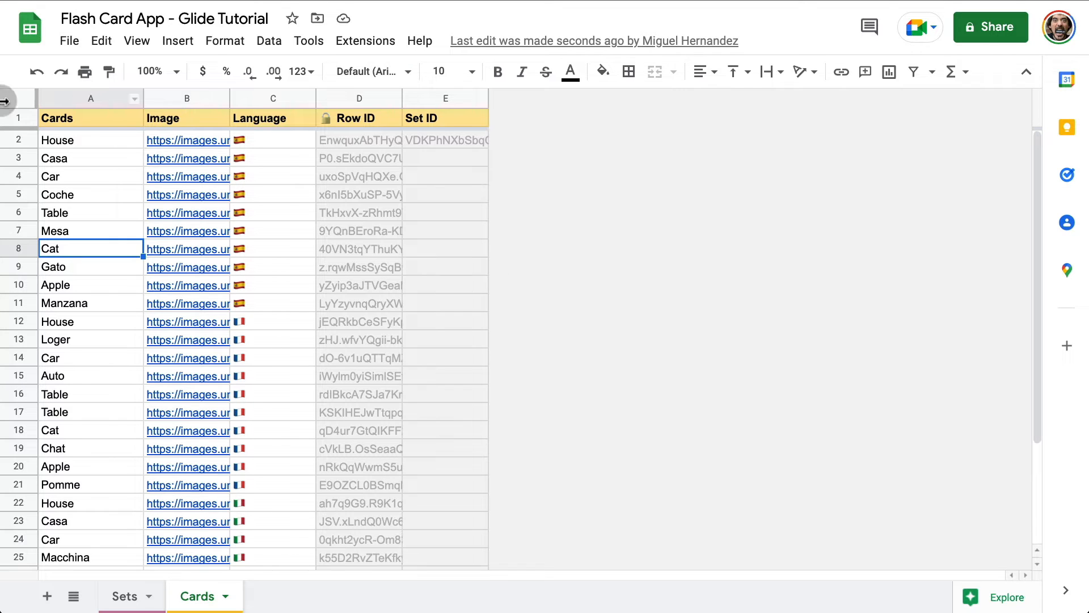
# In the Google Sheet, fill the Spanish set's ID down the Set ID column for all Spanish cards, rows 2 to 11.
pyautogui.click(527, 155)
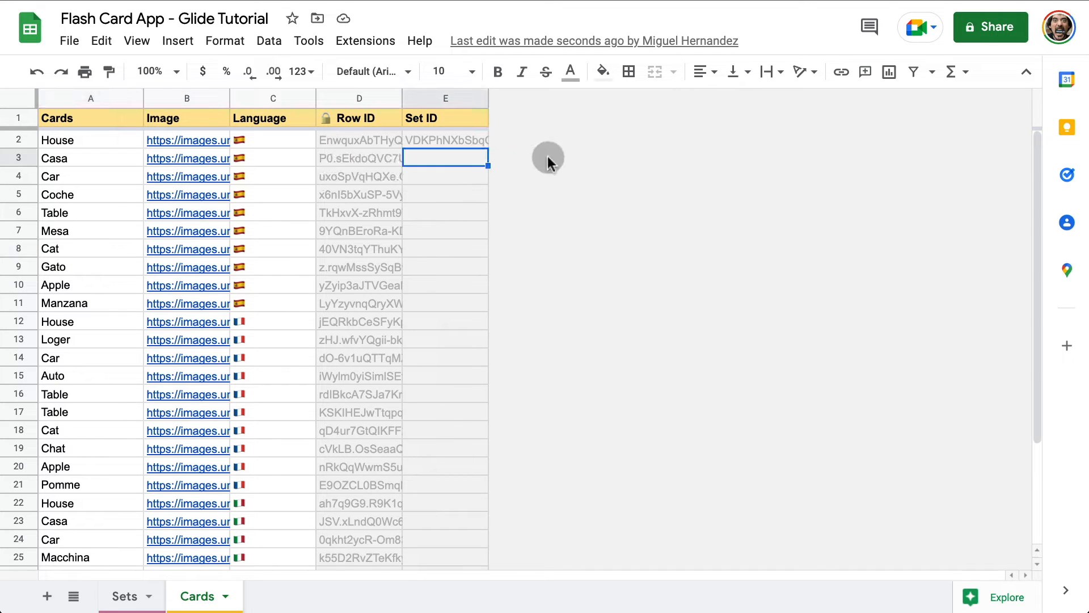
pyautogui.click(458, 214)
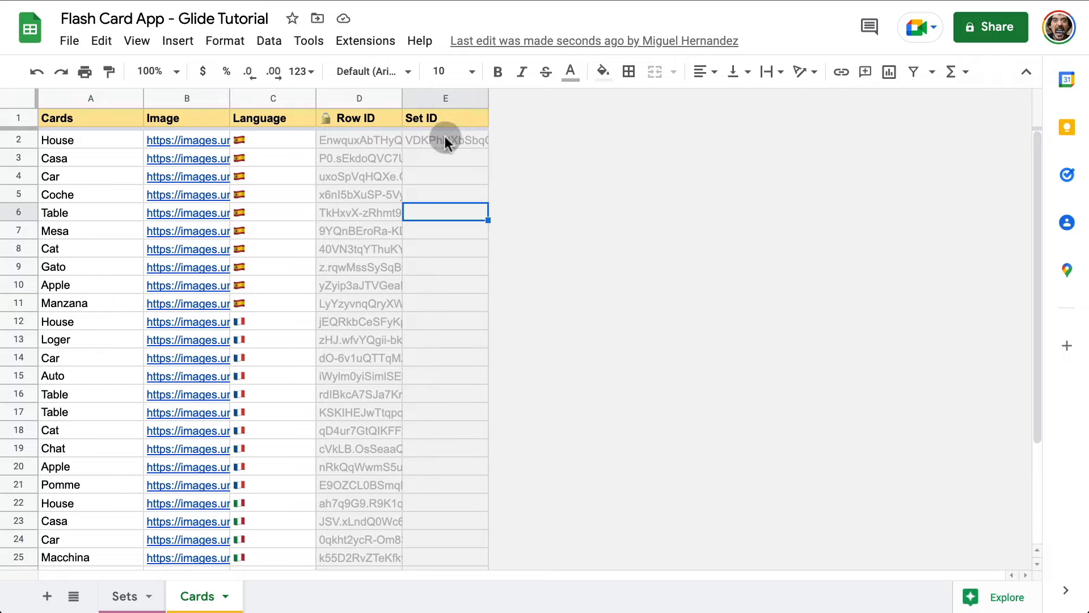
pyautogui.moveTo(445, 139); pyautogui.dragTo(437, 305)
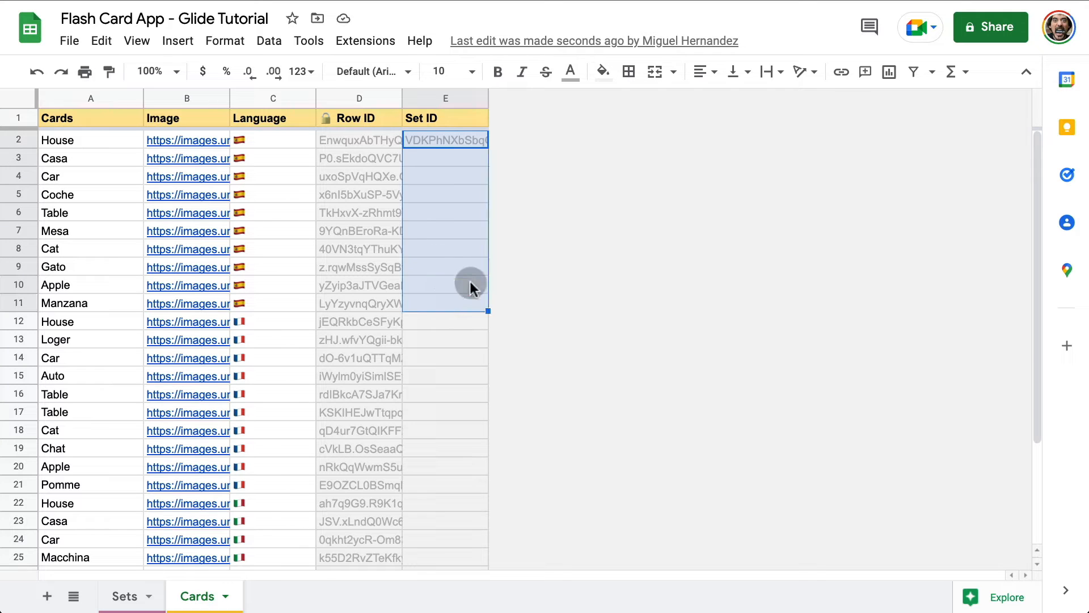
pyautogui.hotkey('ctrl', 'v')
pyautogui.click(460, 143)
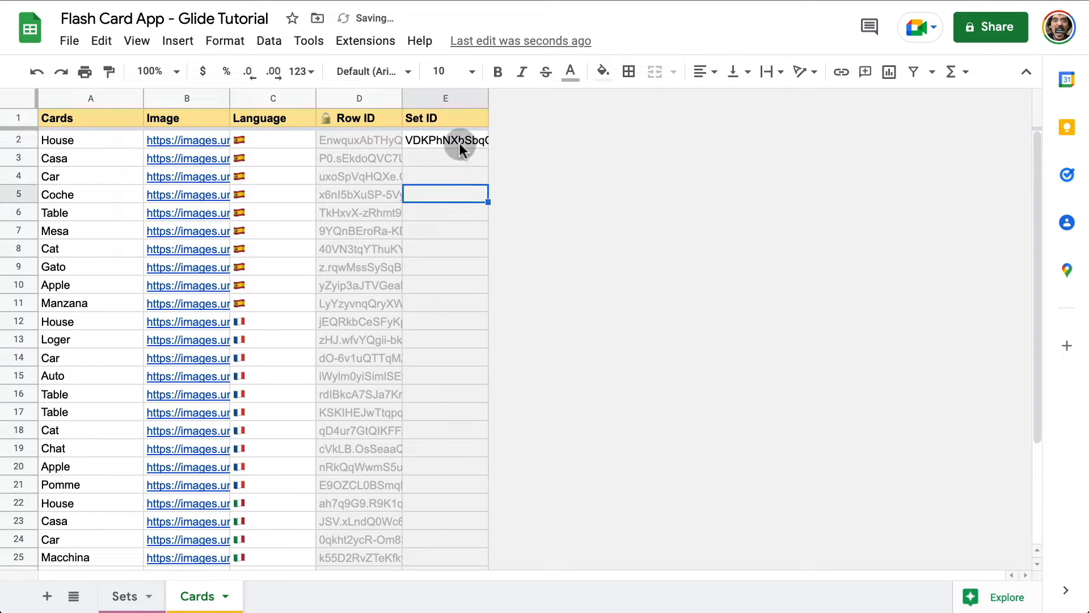
pyautogui.hotkey('ctrl', 'c')
pyautogui.moveTo(448, 155); pyautogui.dragTo(444, 296)
pyautogui.hotkey('ctrl', 'v')
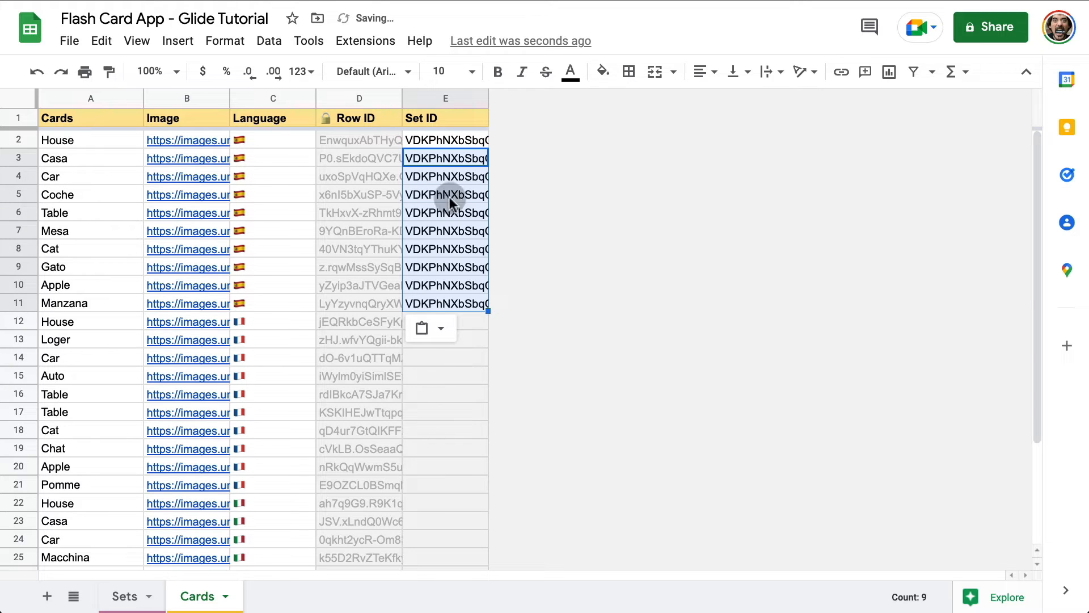
pyautogui.click(461, 176)
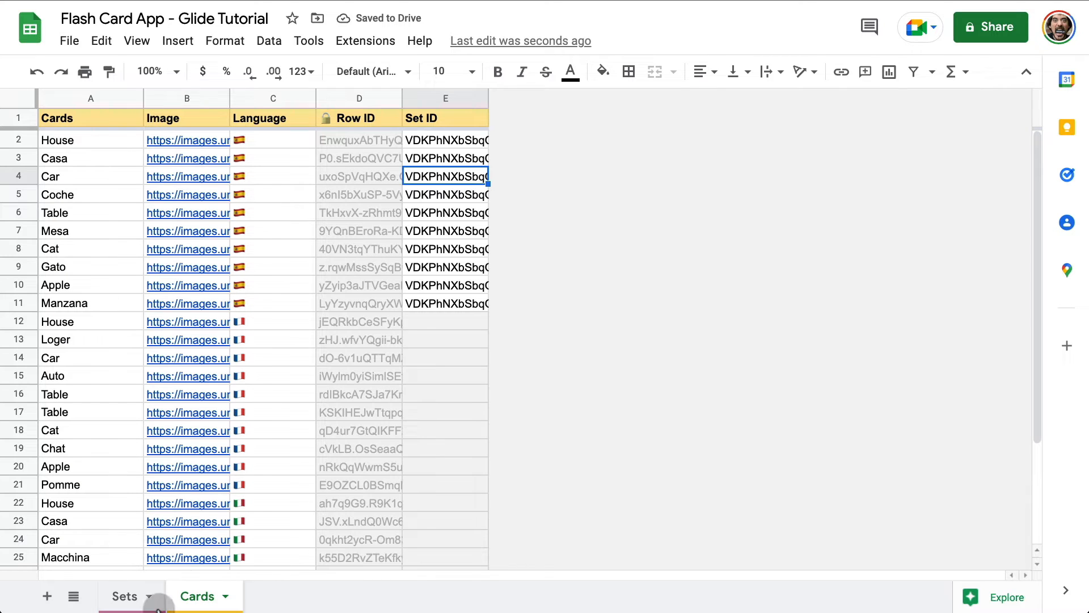
# Copy the French set's Row ID from the Sets sheet into the Set ID of all French cards, rows 12 to 21.
pyautogui.click(126, 596)
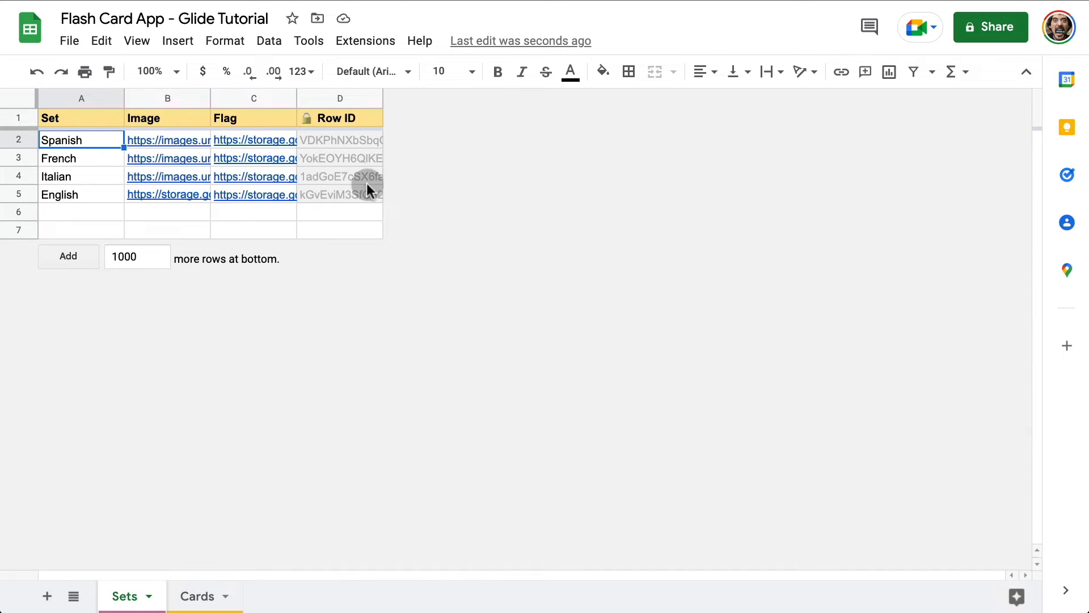
pyautogui.click(329, 159)
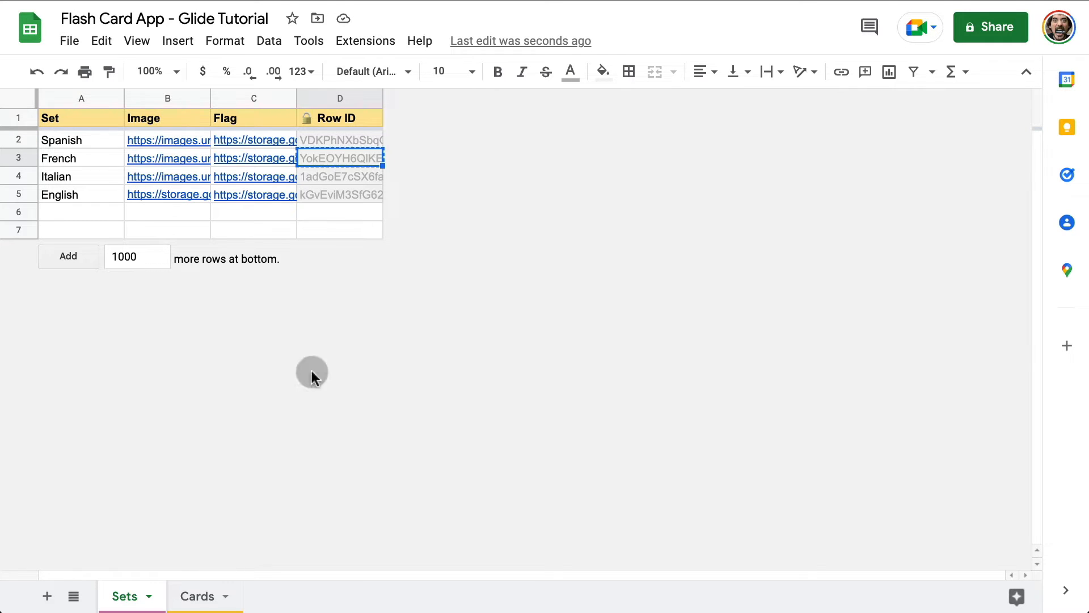
pyautogui.click(196, 595)
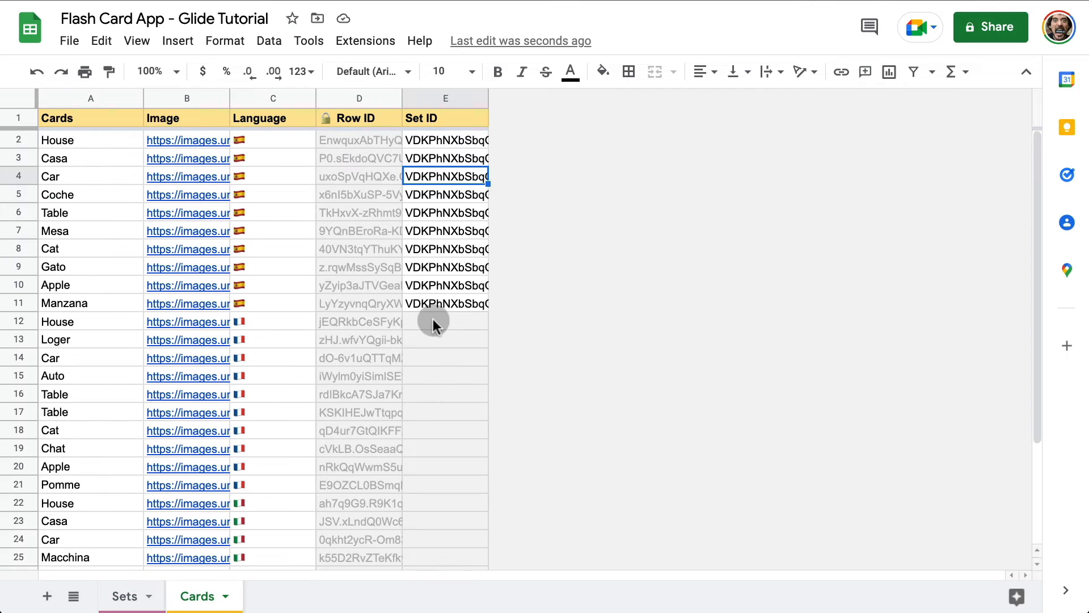
pyautogui.moveTo(434, 321); pyautogui.dragTo(423, 485)
pyautogui.hotkey('ctrl', 'v')
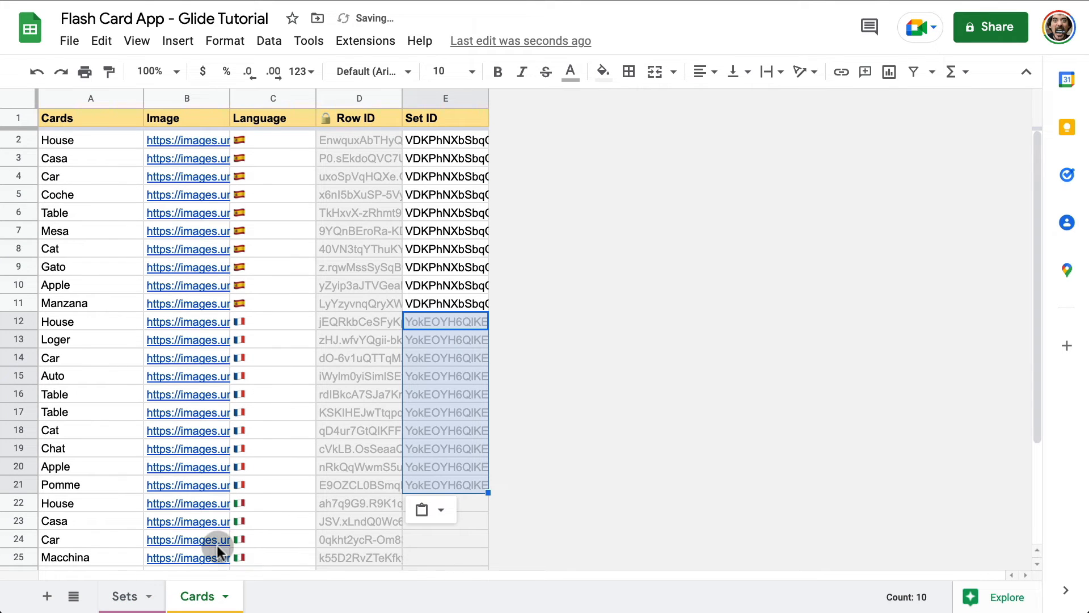
# Copy the Italian set's Row ID from the Sets sheet into the Set ID of the Italian cards, rows 22 to 30.
pyautogui.click(125, 595)
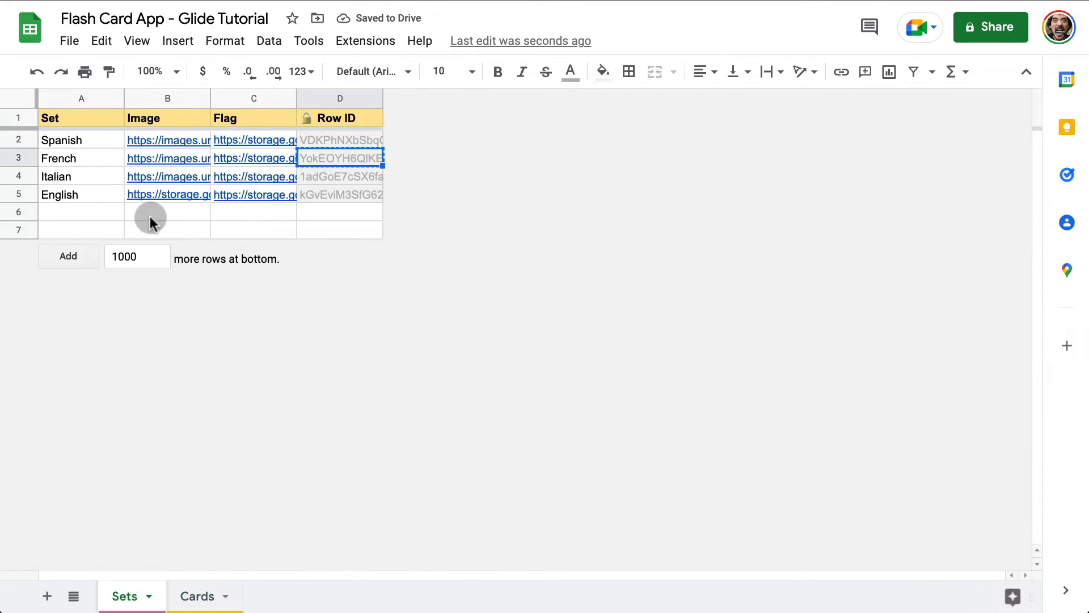
pyautogui.click(340, 176)
pyautogui.hotkey('ctrl', 'c')
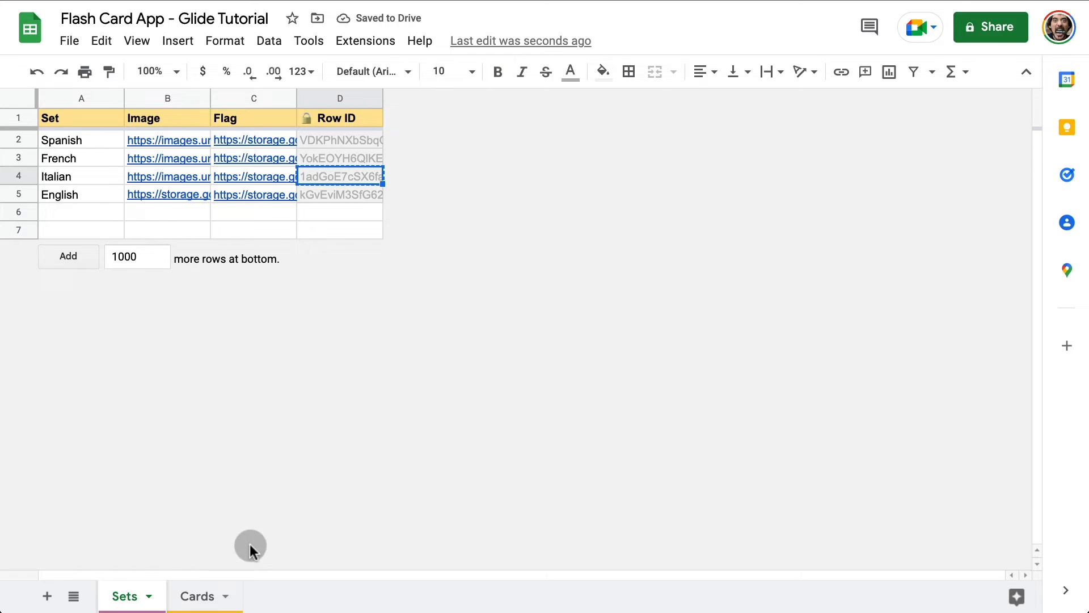
pyautogui.click(196, 595)
pyautogui.moveTo(446, 412); pyautogui.dragTo(437, 553)
pyautogui.hotkey('ctrl', 'v')
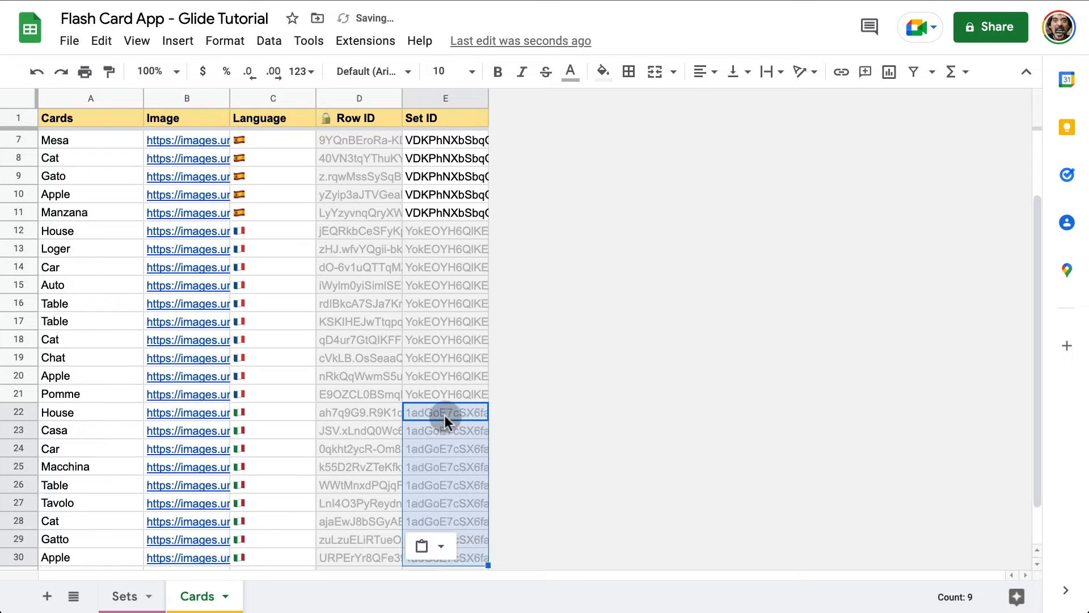
pyautogui.click(454, 314)
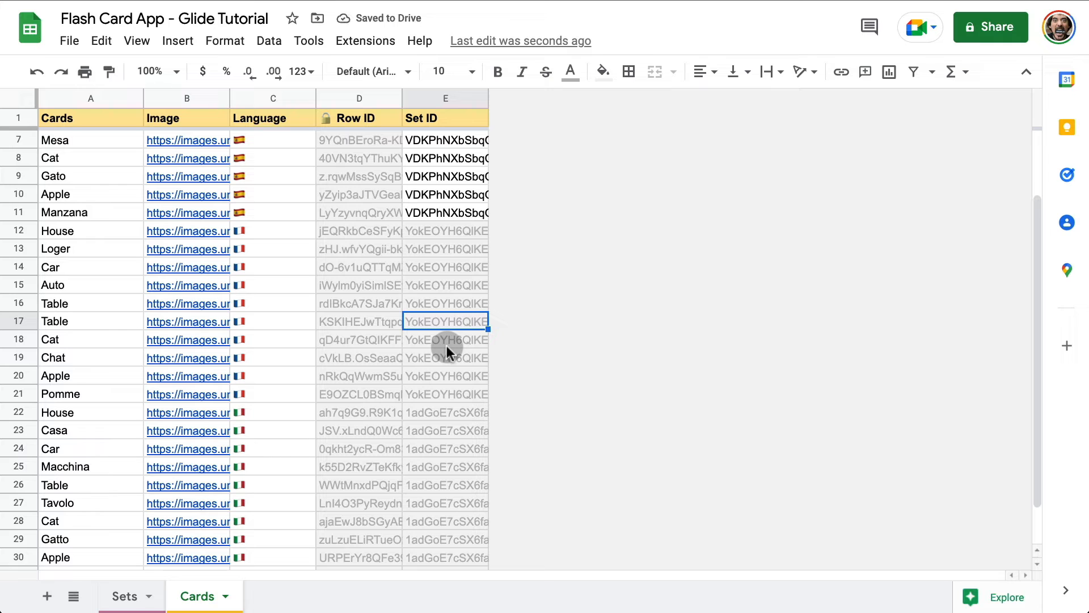
# Switch to Glide, reload the Flash Card App - Glide Tutorial data source, and compare the Set ID column in Cards with the Google Sheet.
pyautogui.click(577, 1)
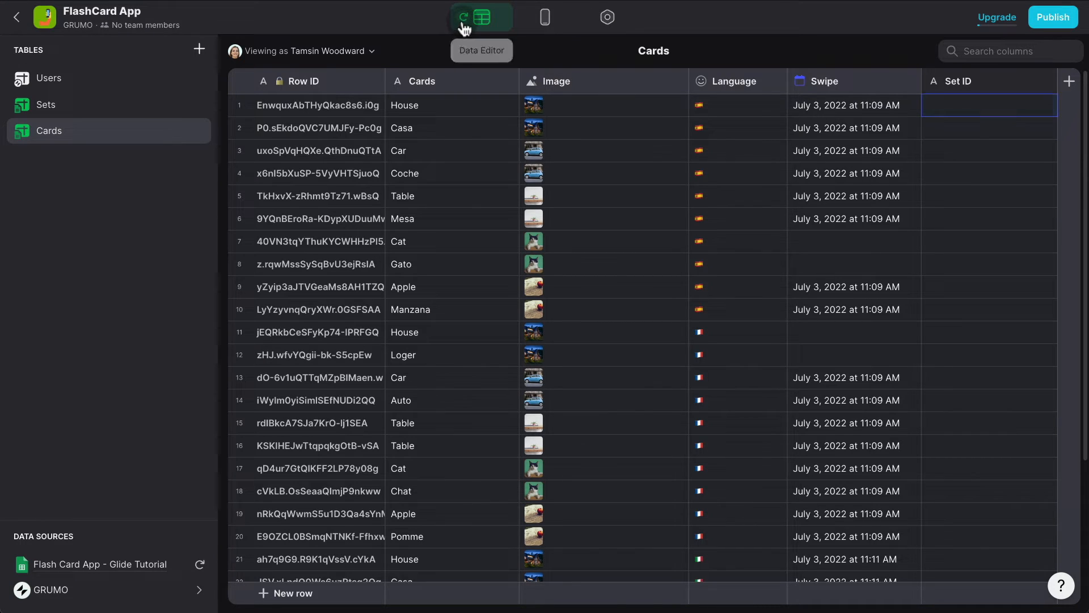
pyautogui.click(200, 564)
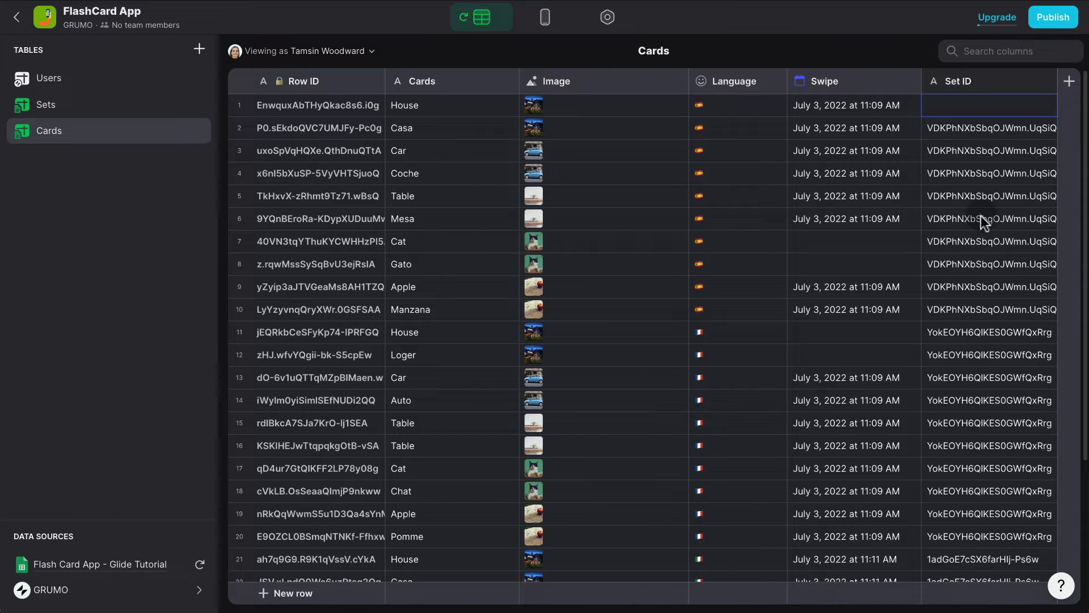
pyautogui.click(979, 128)
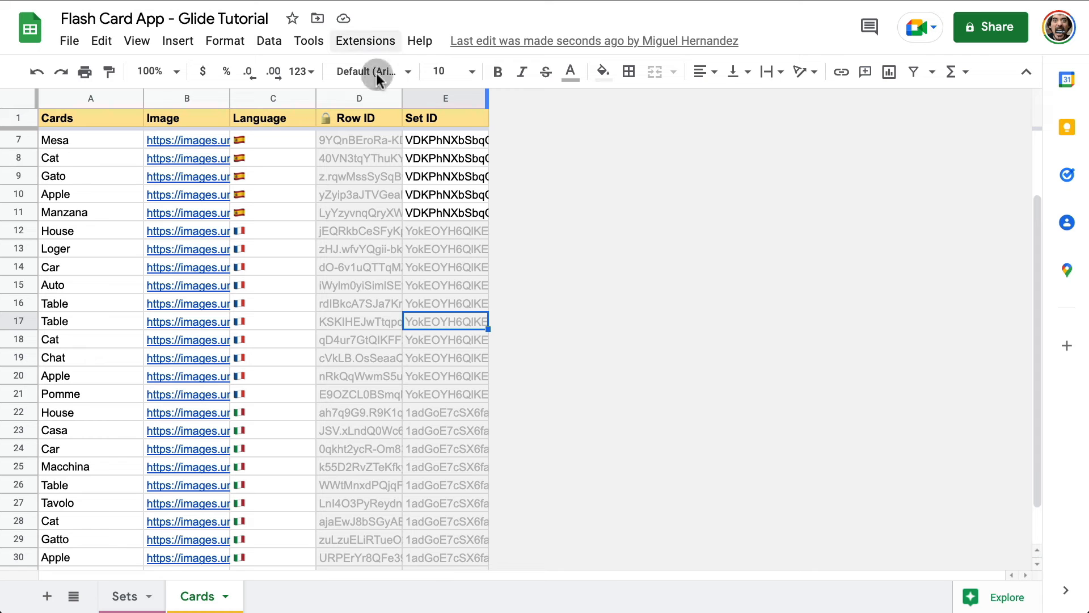
pyautogui.scroll(2, 458, 107)
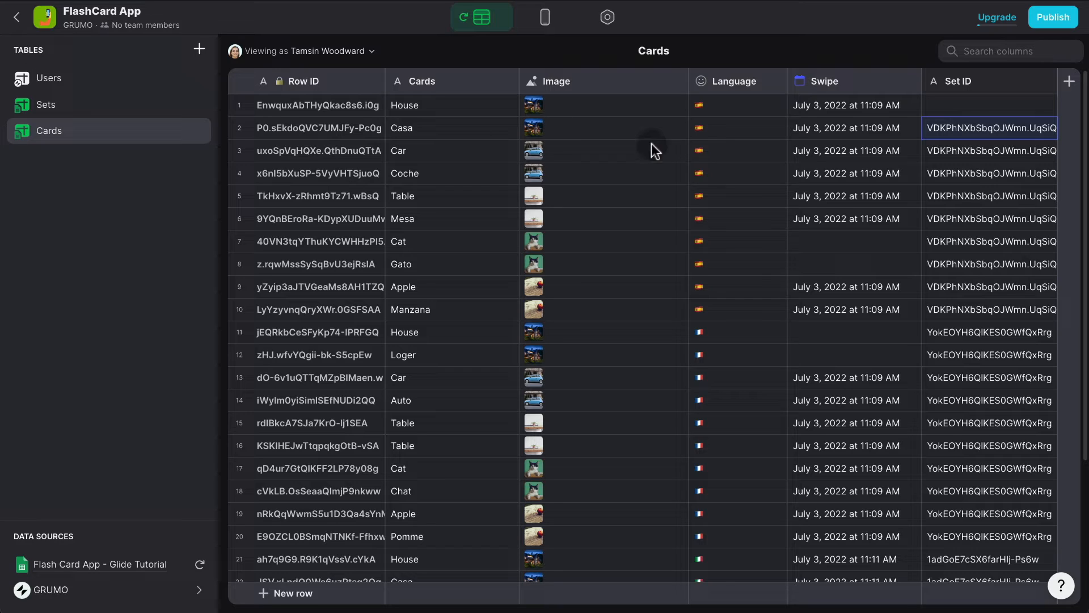
# Add a new column of type Relation to the Sets table.
pyautogui.click(81, 118)
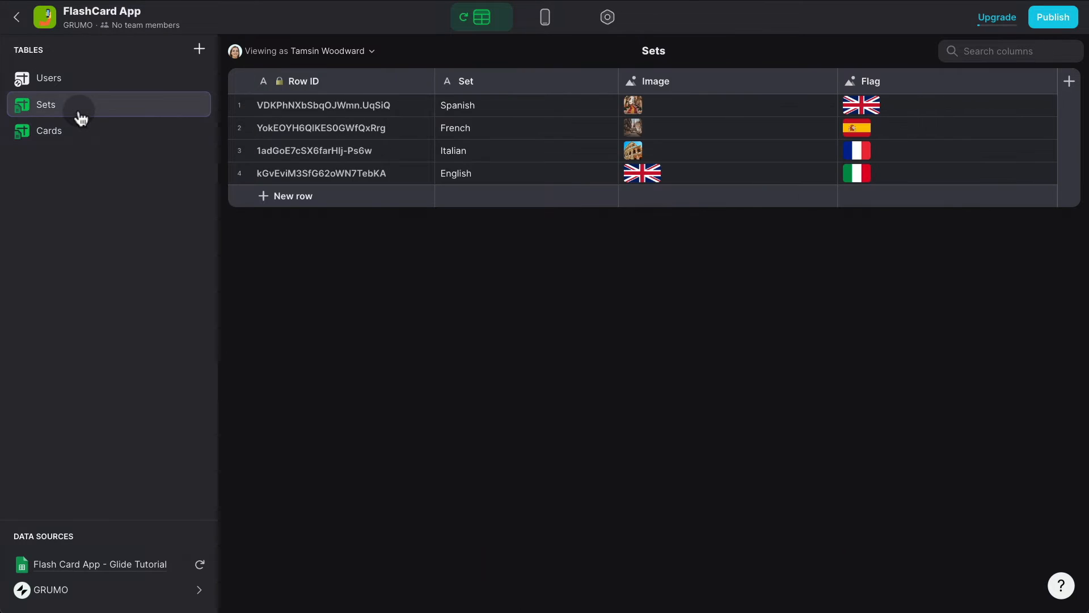
pyautogui.click(1069, 81)
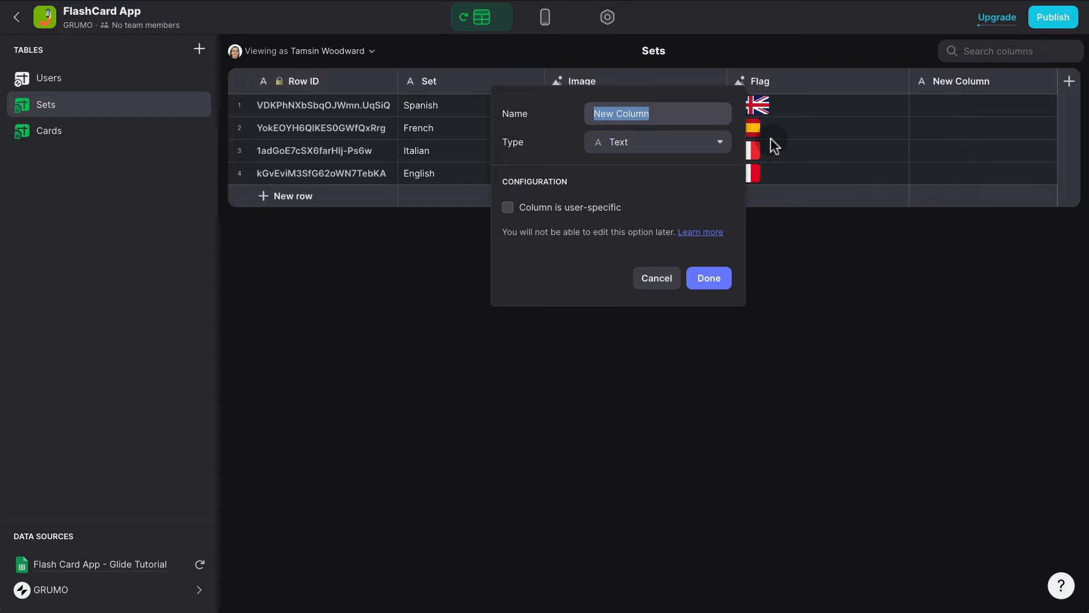
pyautogui.click(685, 141)
pyautogui.write('relat')
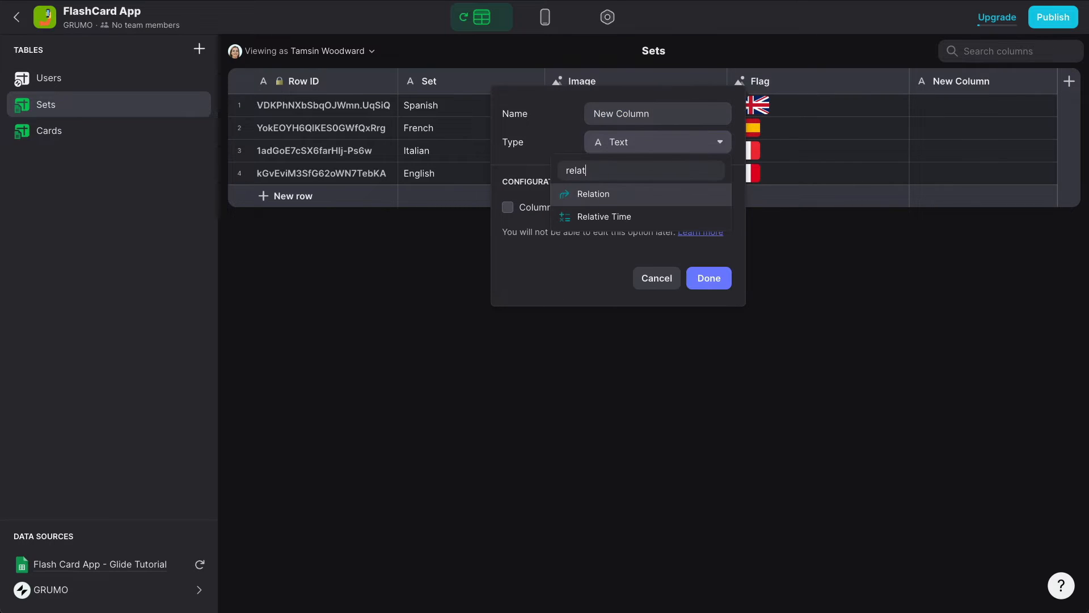
pyautogui.click(638, 196)
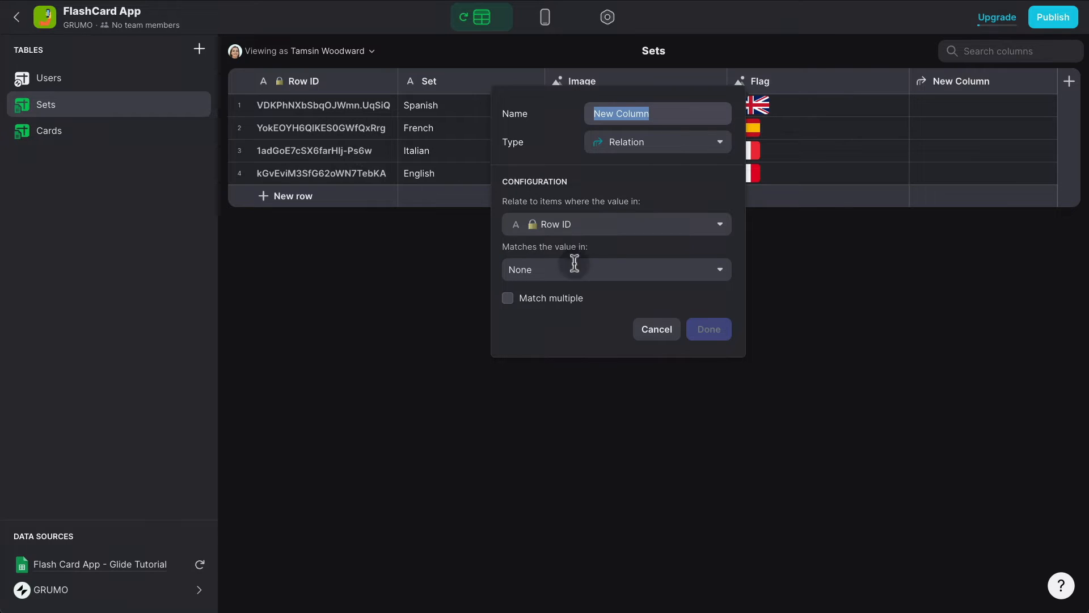
# Configure the relation to match Row ID with Set ID in the Cards table, with multiple matches allowed.
pyautogui.click(603, 277)
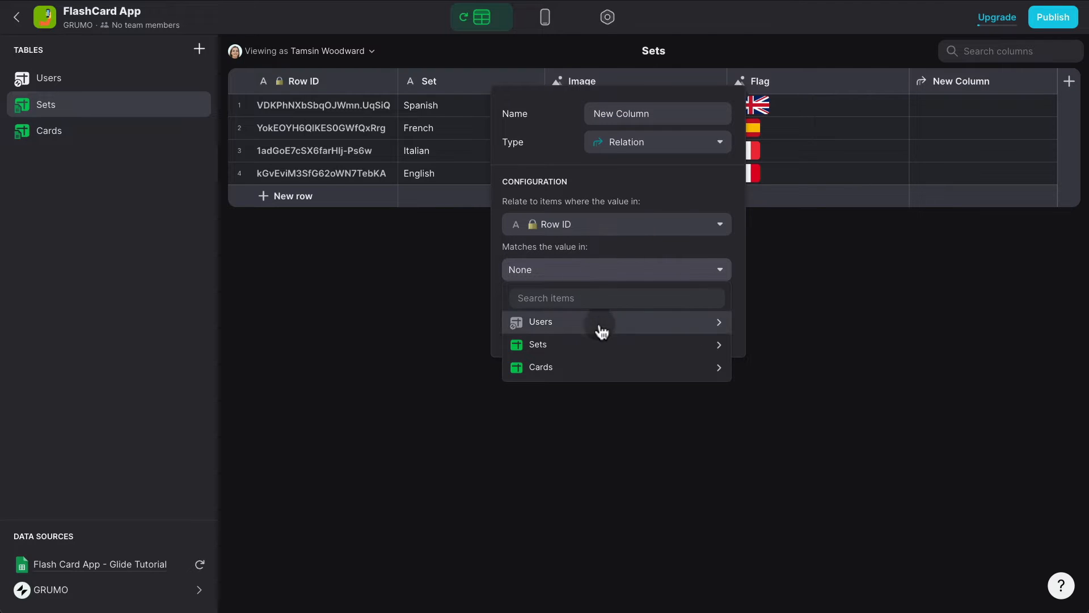
pyautogui.moveTo(593, 369)
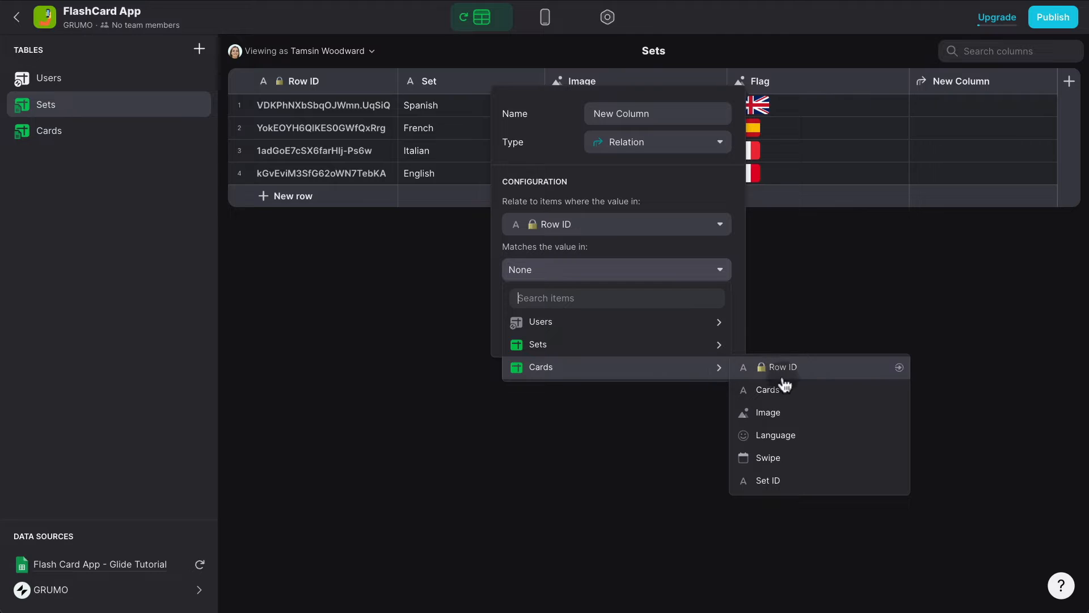
pyautogui.click(779, 483)
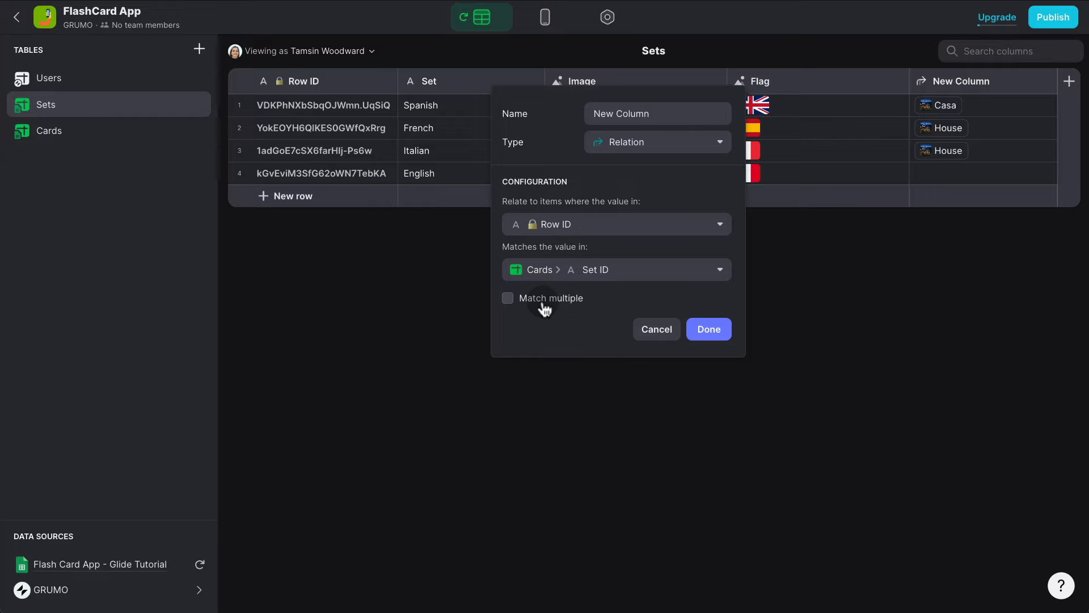
pyautogui.click(544, 306)
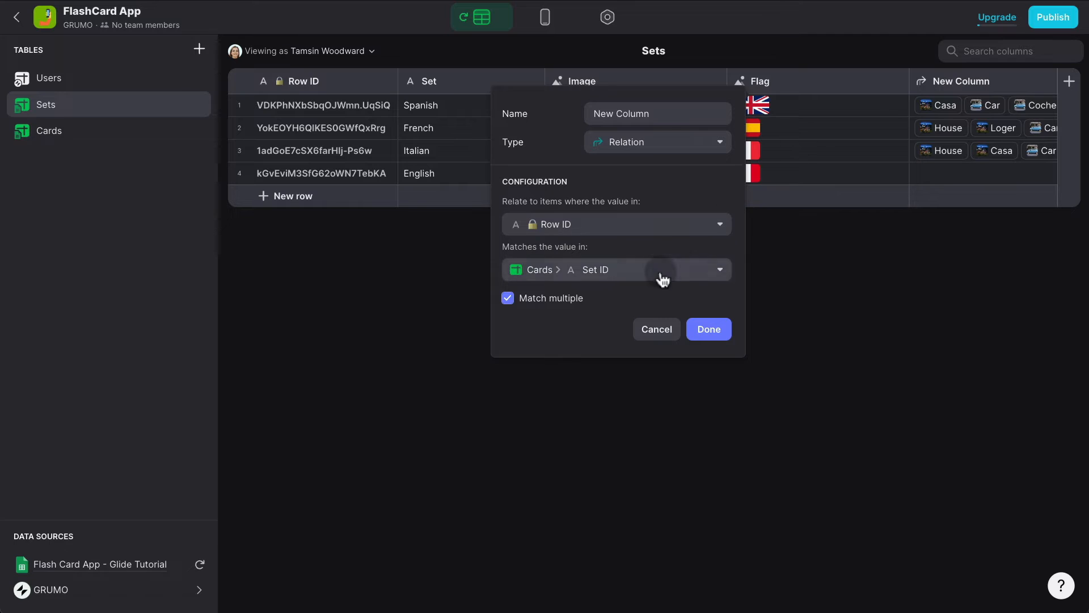
pyautogui.click(553, 299)
pyautogui.click(553, 299)
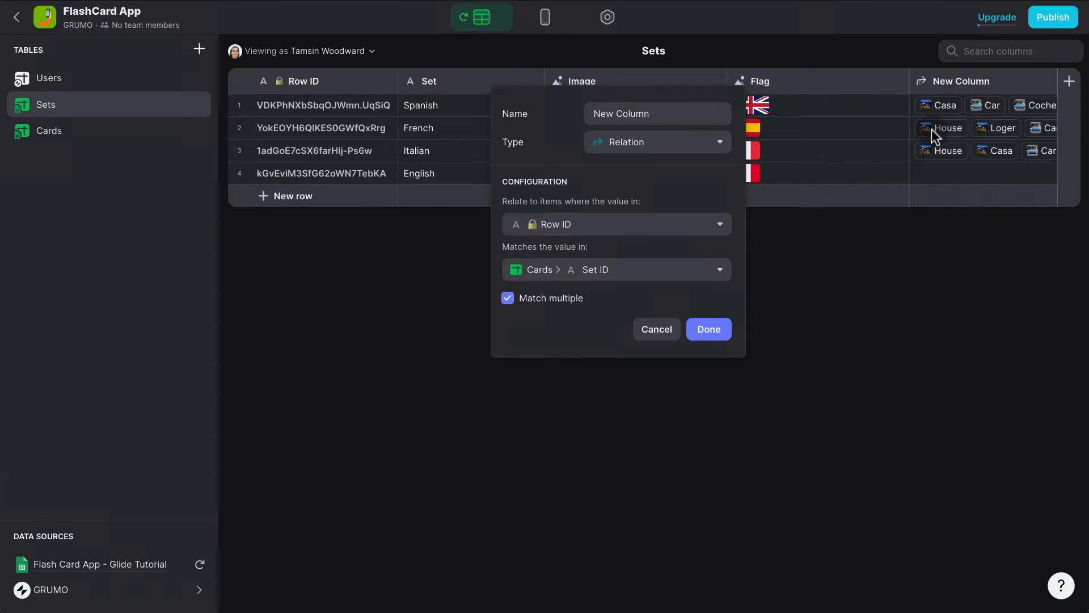
pyautogui.click(709, 329)
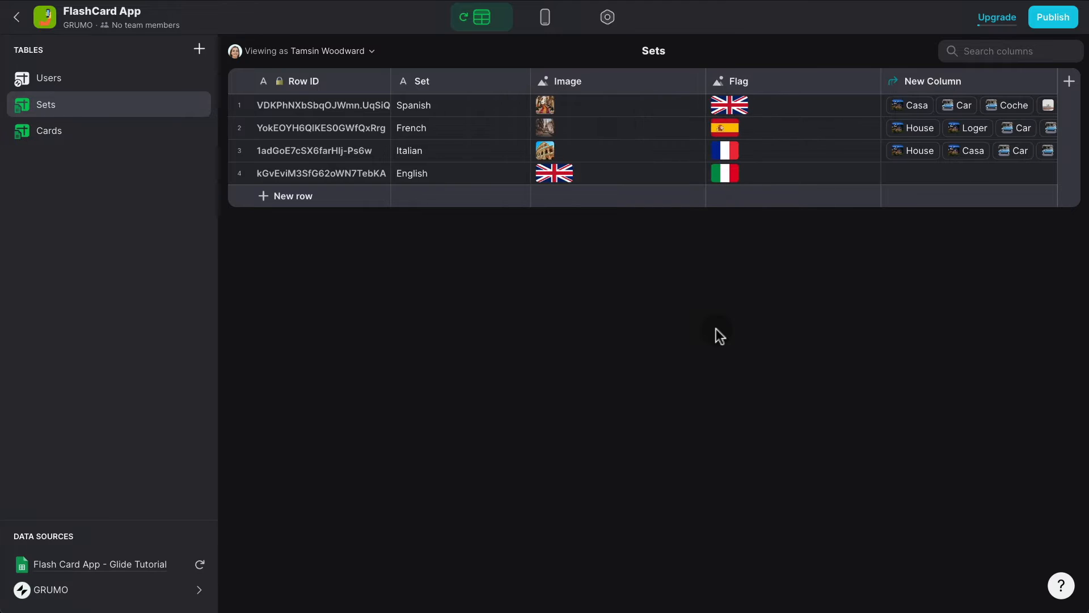
# Rename the new relation column in the Sets table to Cards REL.
pyautogui.click(987, 81)
pyautogui.click(965, 110)
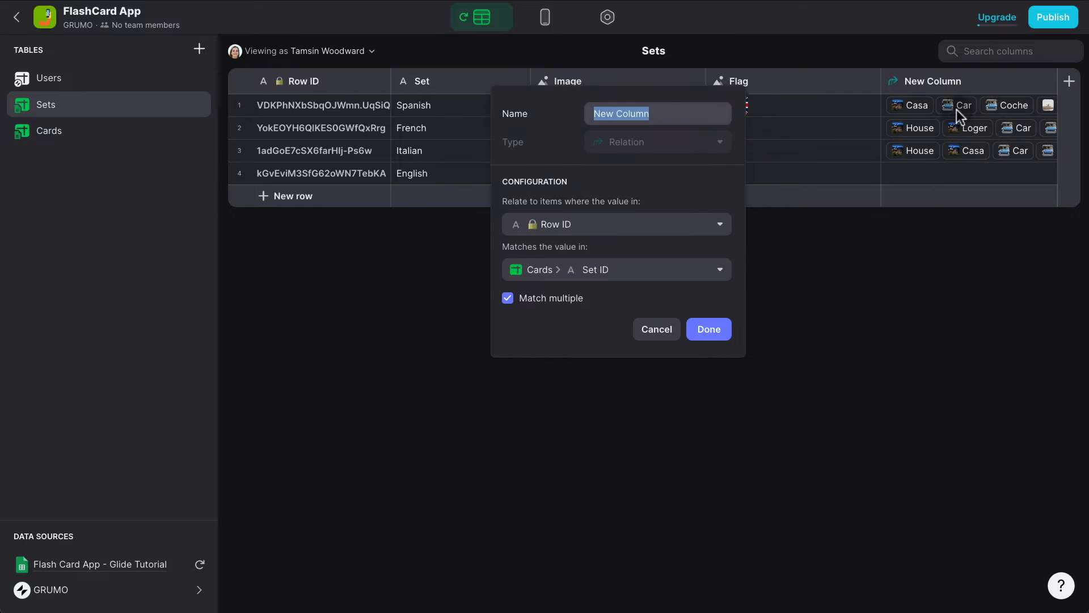
pyautogui.write('Card')
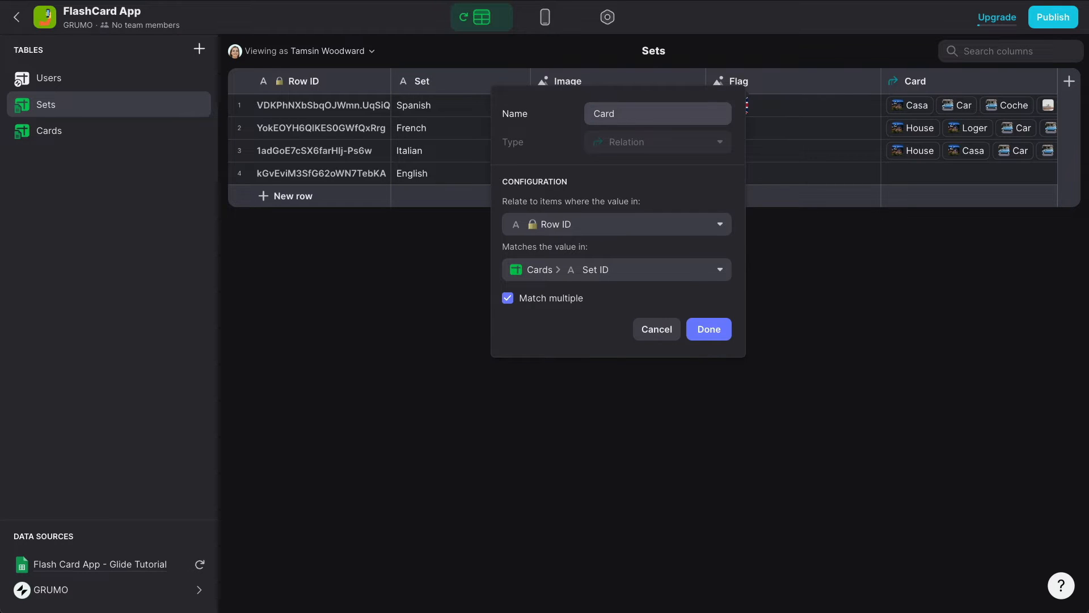
pyautogui.write('s REL')
pyautogui.click(711, 335)
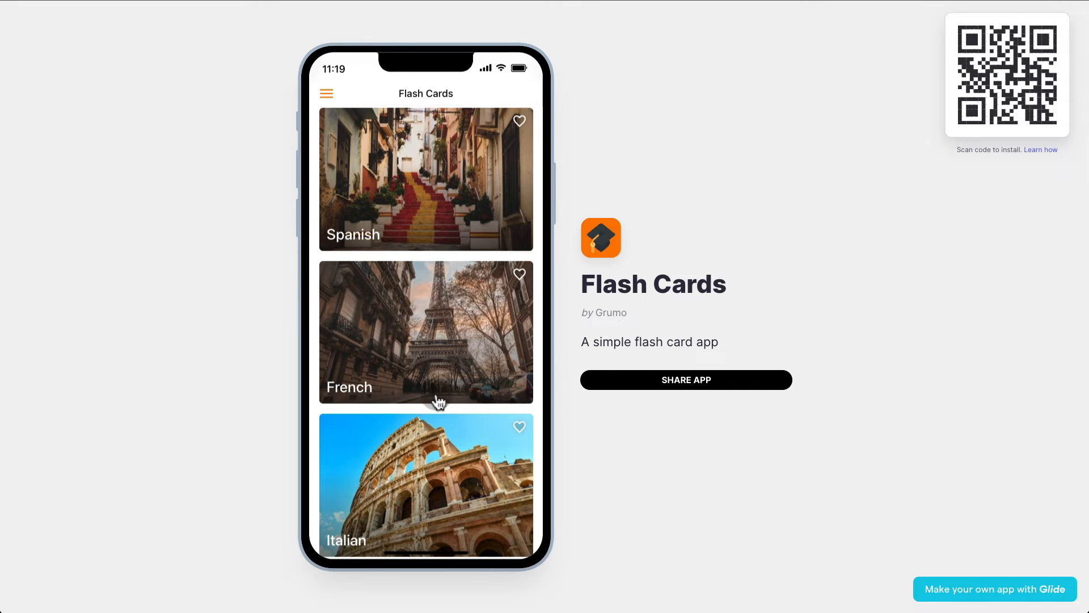
# In the finished Flash Cards demo app, open the Spanish set and swipe through its cards.
pyautogui.click(453, 186)
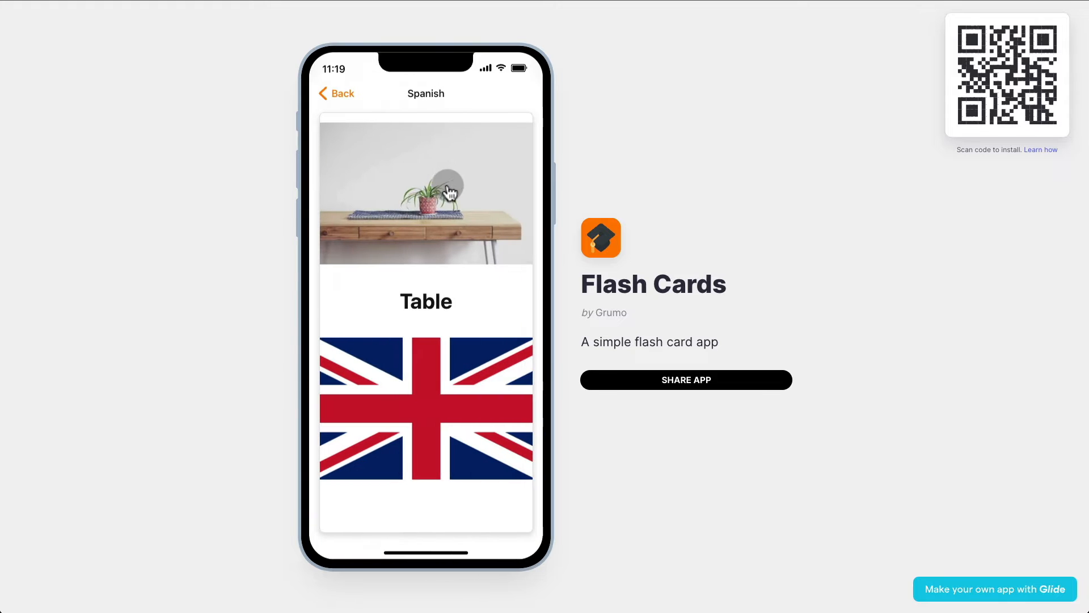
pyautogui.moveTo(473, 300); pyautogui.dragTo(352, 275)
pyautogui.moveTo(397, 278); pyautogui.dragTo(295, 266)
pyautogui.moveTo(454, 269); pyautogui.dragTo(279, 255)
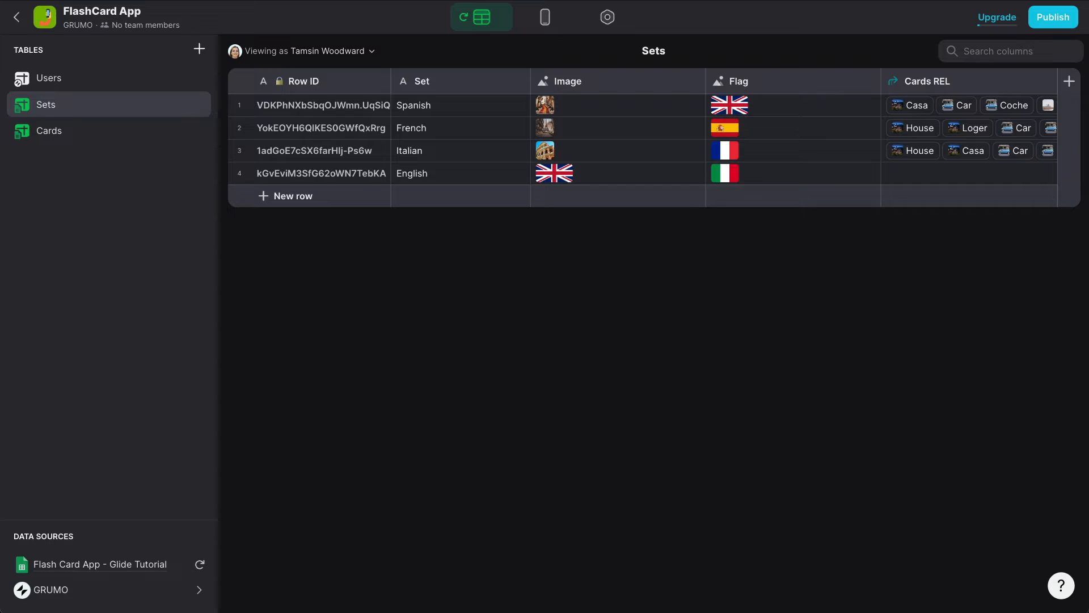
# In the app's layout editor, change the Cards tab's data source to the Sets table.
pyautogui.click(546, 26)
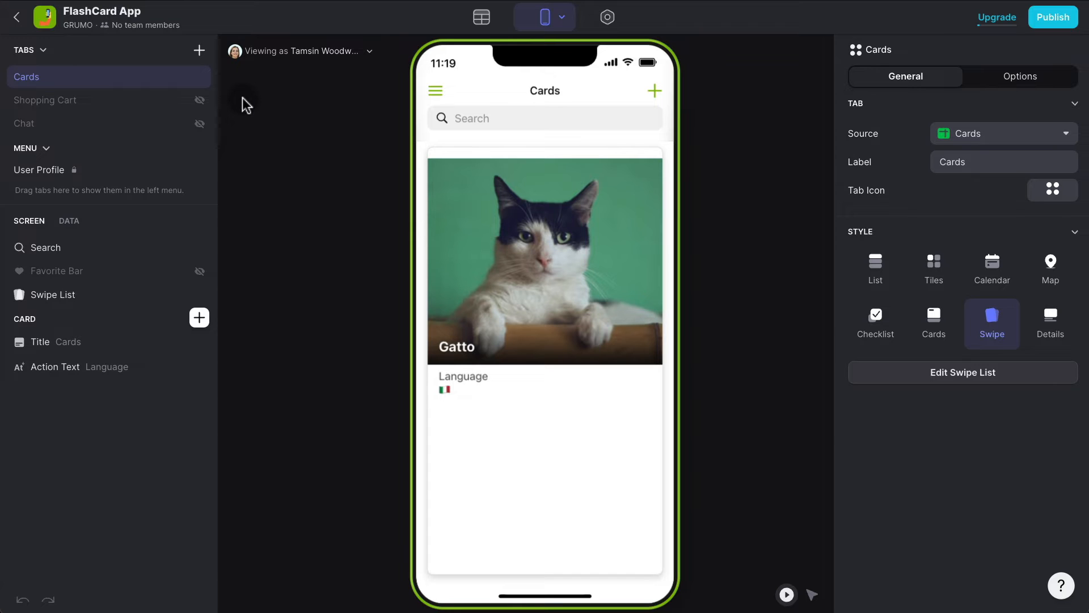
pyautogui.click(98, 79)
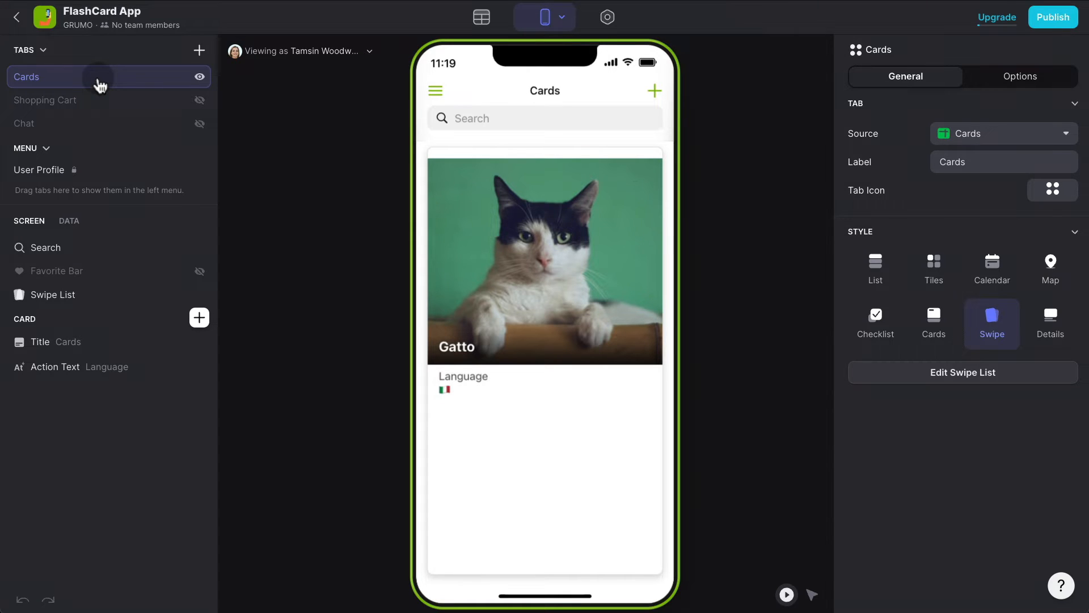
pyautogui.click(993, 145)
pyautogui.click(962, 181)
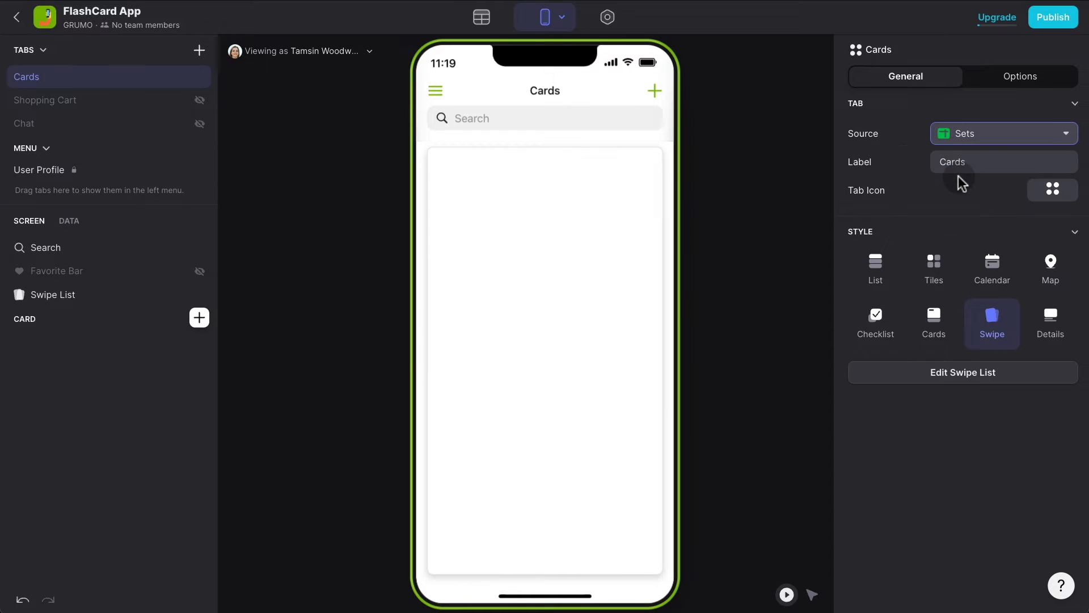
# Rename the tab's label to Sets and change its display style to List.
pyautogui.doubleClick(984, 161)
pyautogui.click(979, 165)
pyautogui.doubleClick(977, 165)
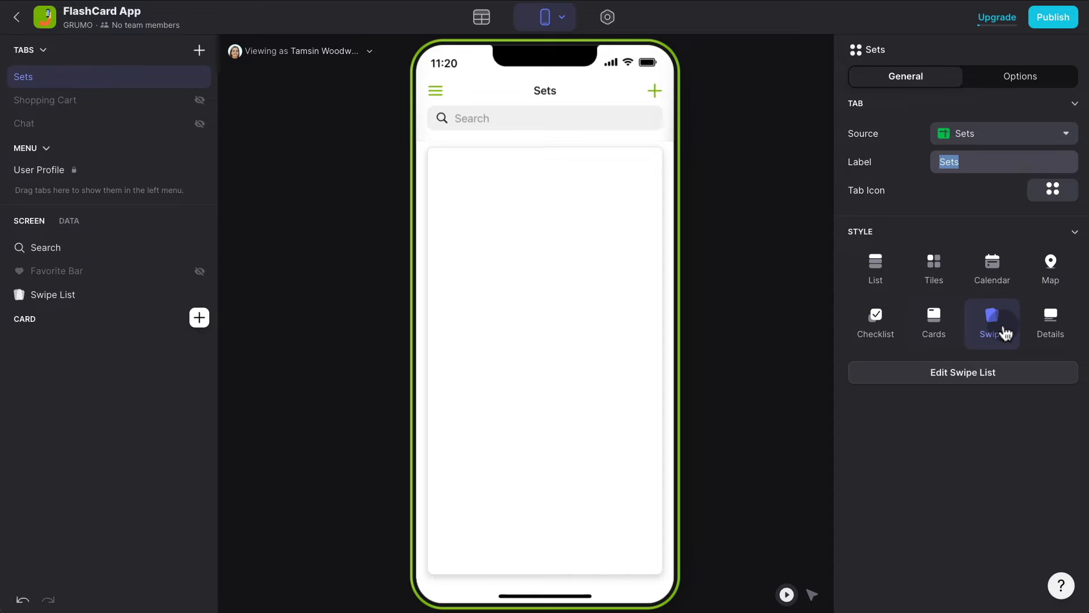
pyautogui.click(876, 272)
pyautogui.click(651, 251)
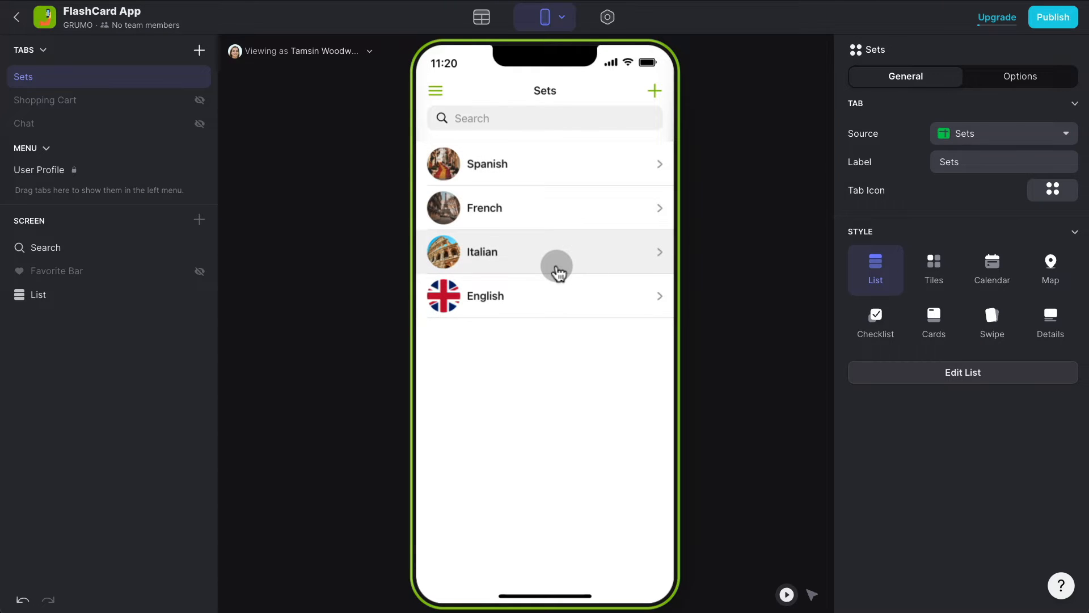
# Filter the Sets list to show only items where Cards REL is not empty.
pyautogui.click(97, 296)
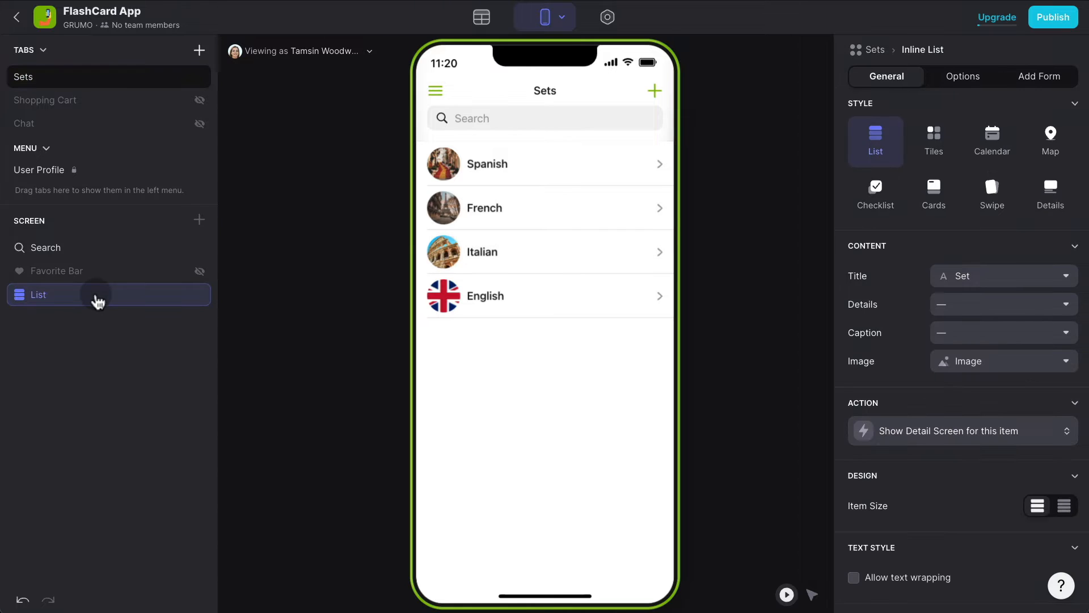
pyautogui.click(961, 83)
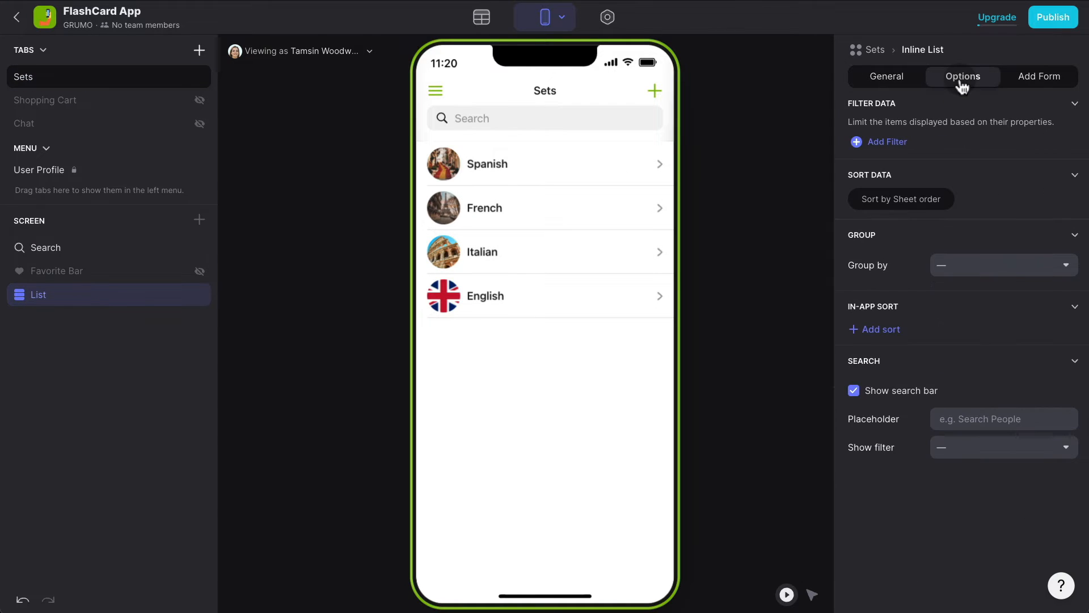
pyautogui.click(889, 142)
pyautogui.click(949, 149)
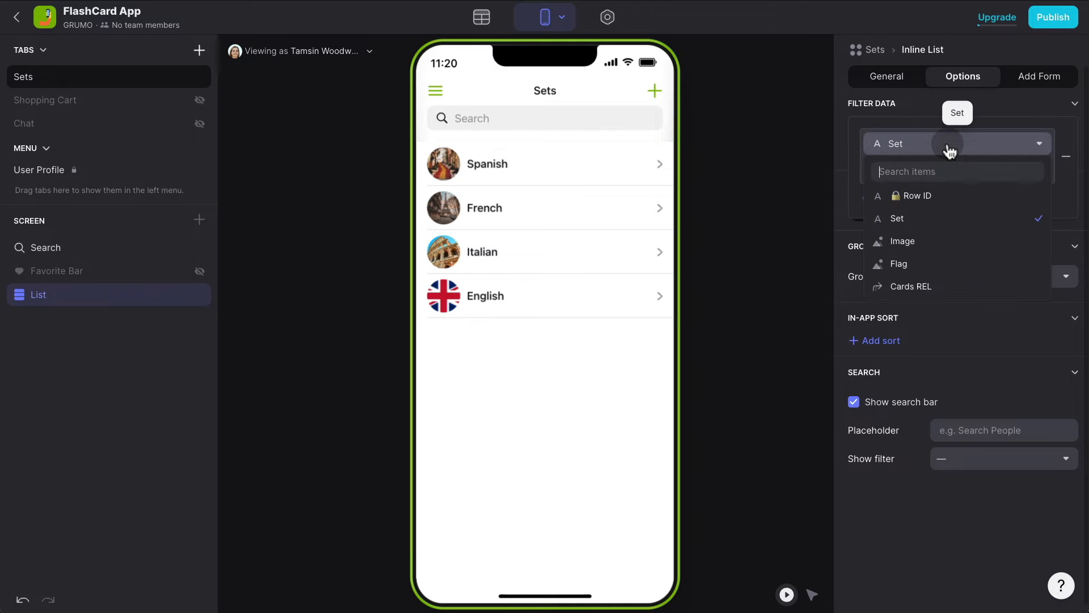
pyautogui.click(935, 290)
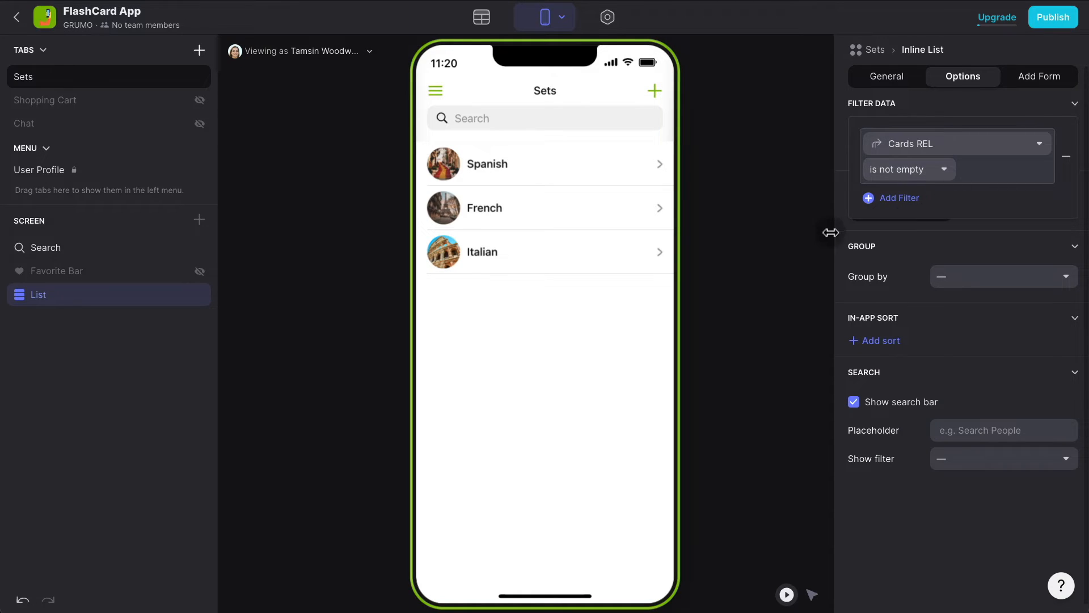
pyautogui.click(810, 221)
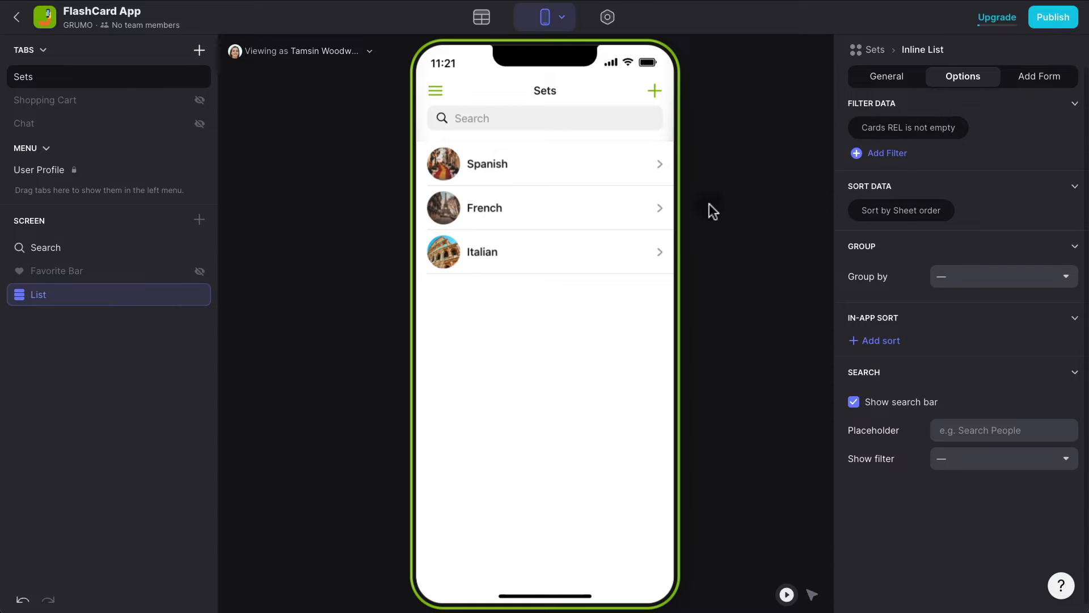
# Open the Spanish set's detail screen in the app preview.
pyautogui.click(504, 317)
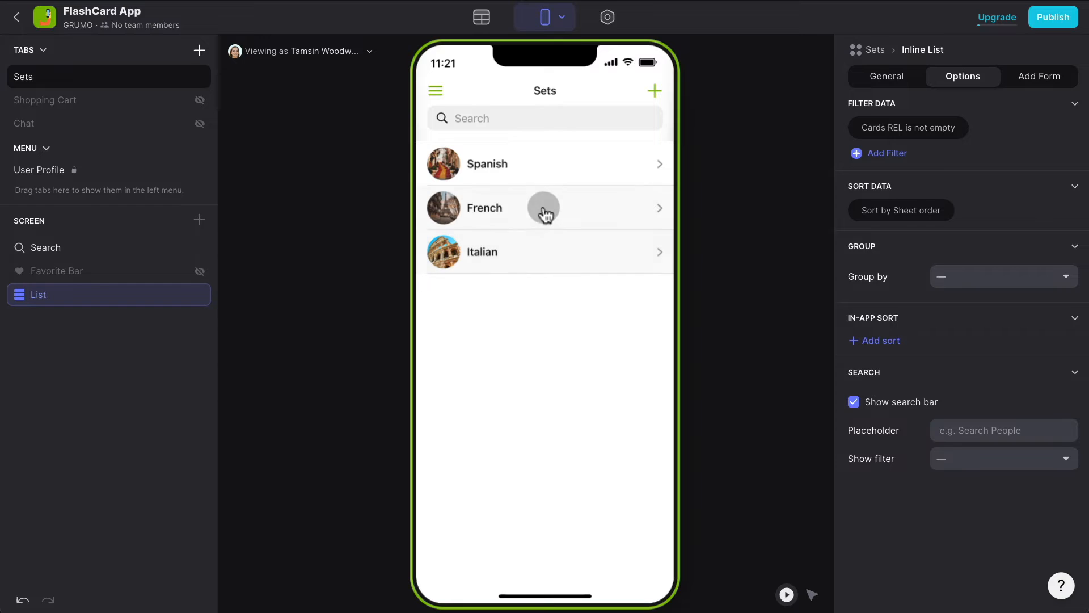
pyautogui.click(536, 170)
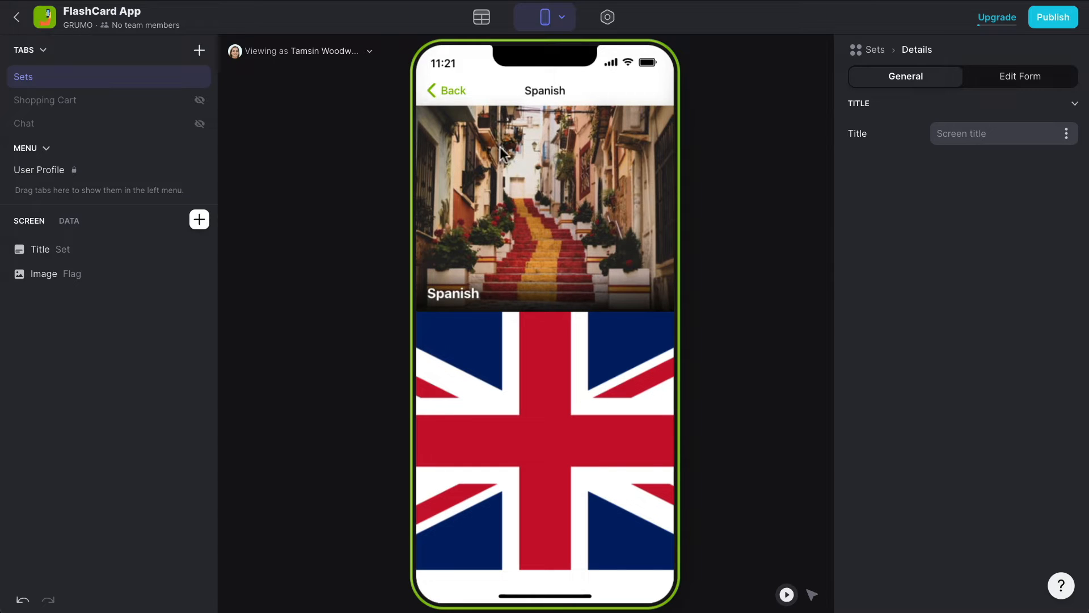
# Return to the Sets list and change its item action to Show New Screen.
pyautogui.click(454, 92)
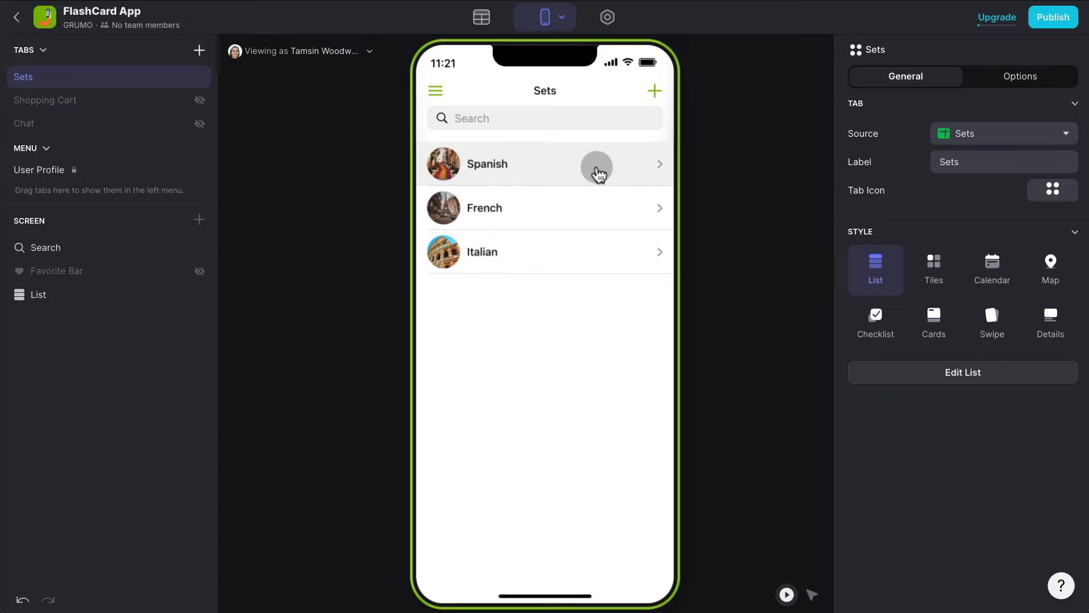
pyautogui.click(79, 303)
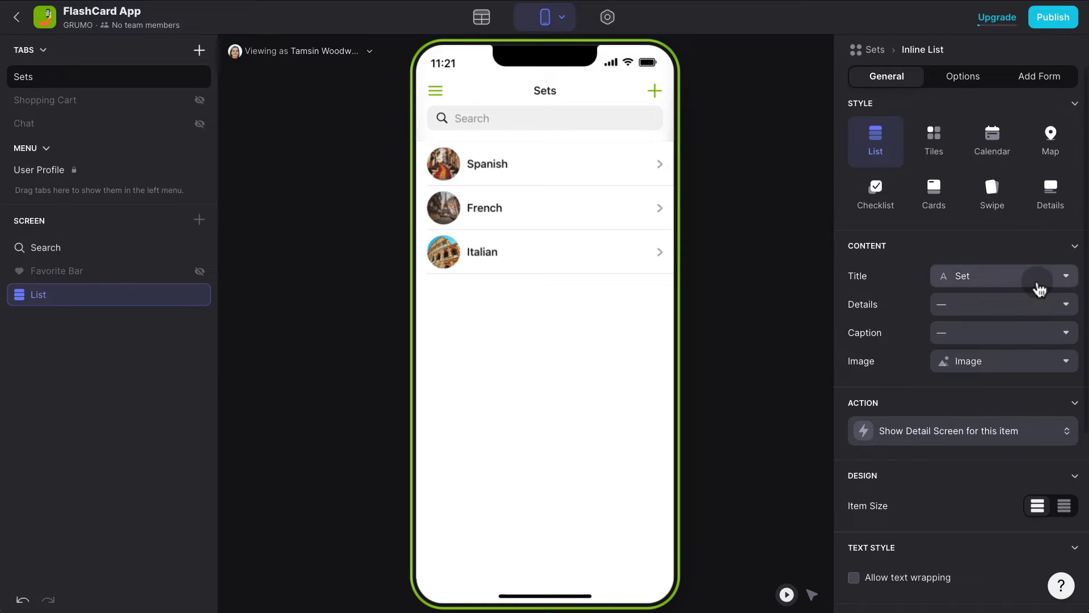
pyautogui.scroll(-3, 888, 286)
pyautogui.scroll(-2, 888, 290)
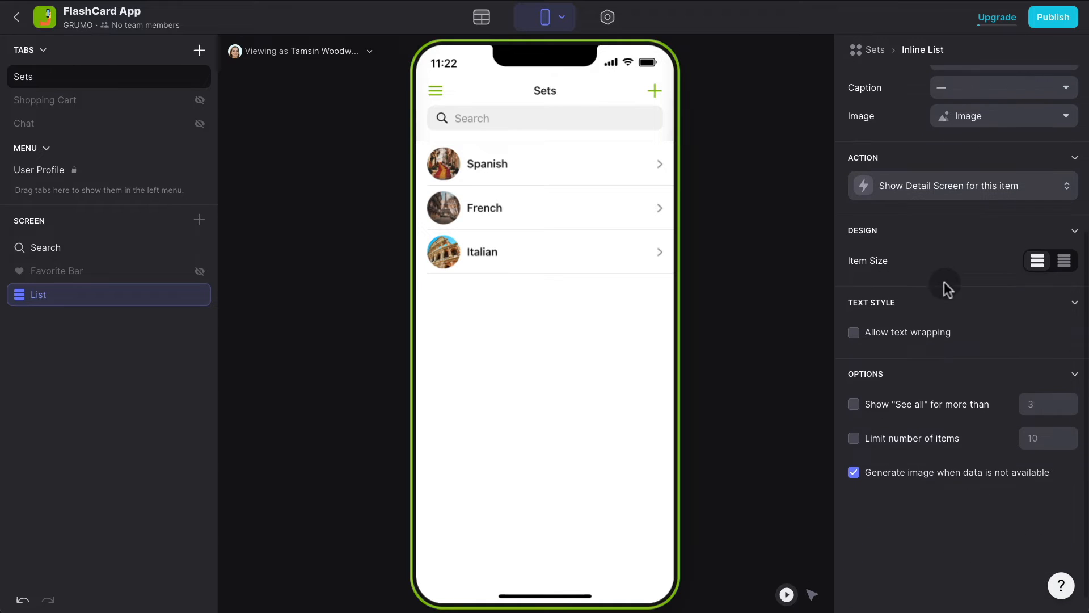
pyautogui.click(958, 193)
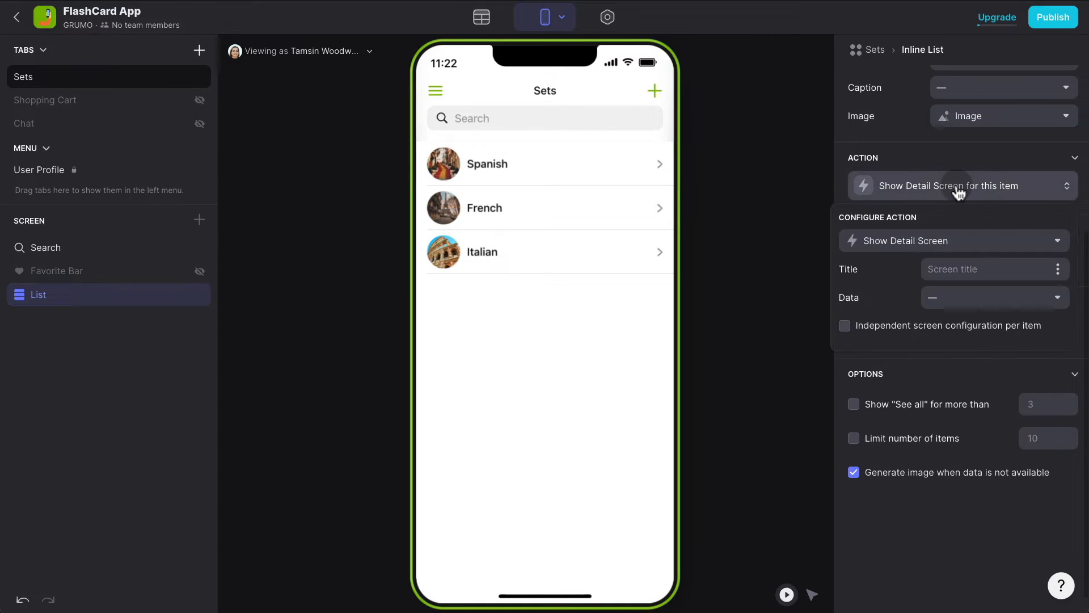
pyautogui.click(931, 241)
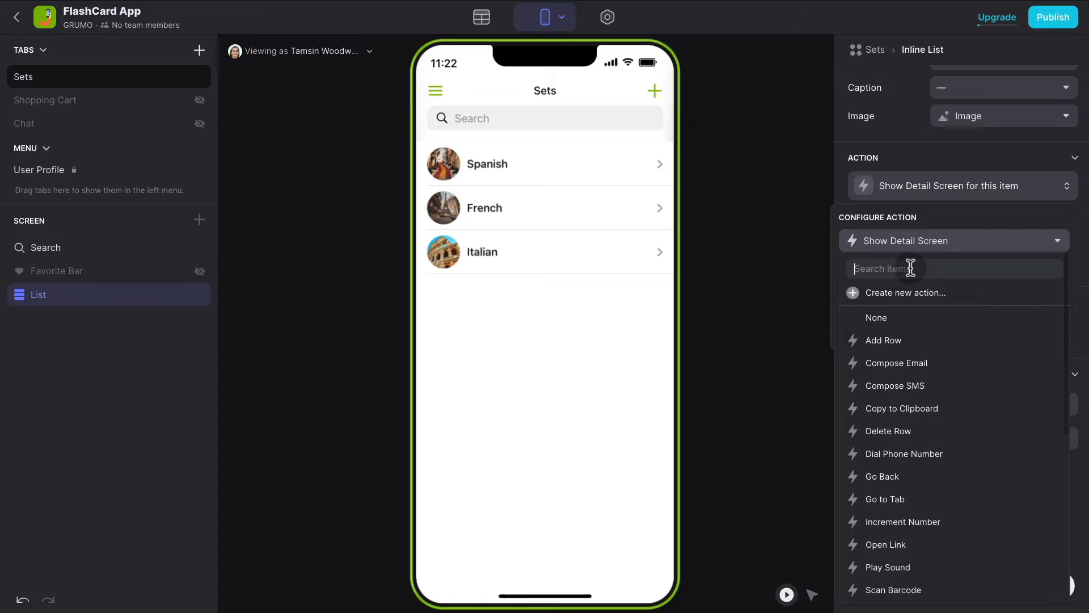
pyautogui.write('new')
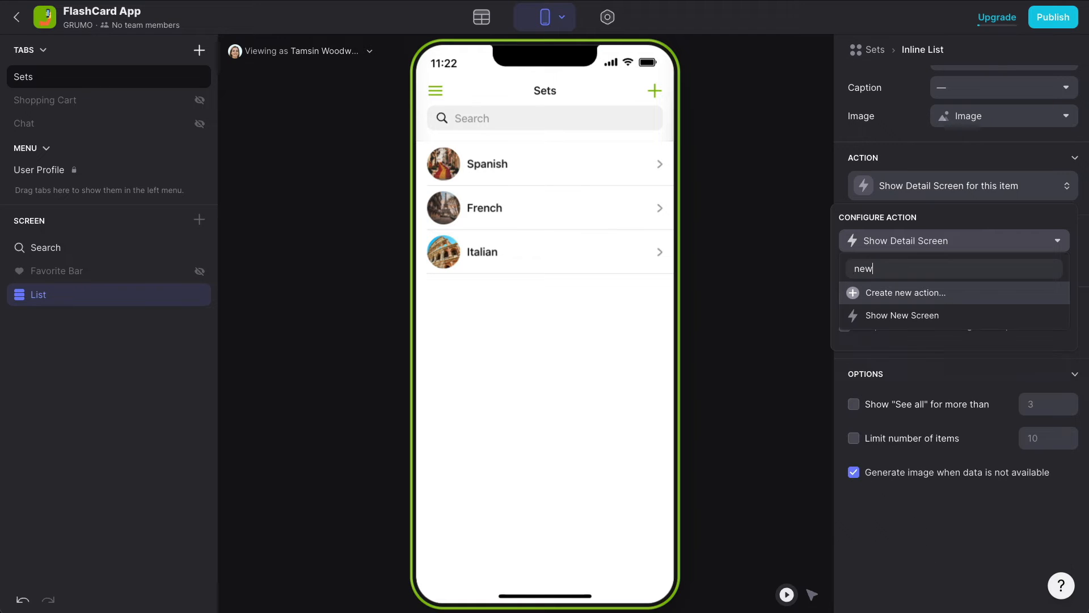
pyautogui.click(907, 314)
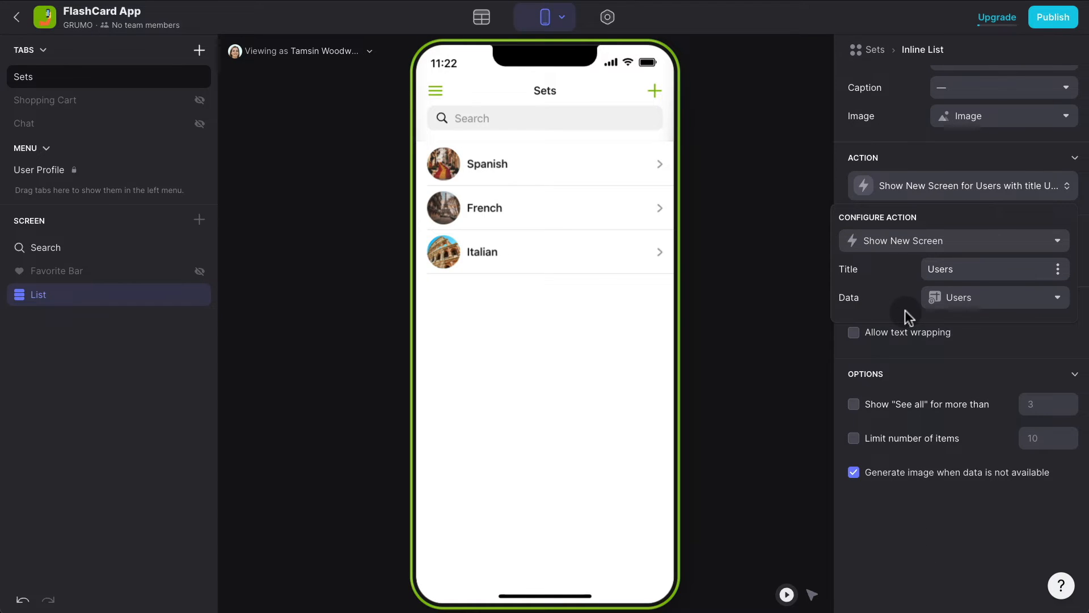
# Set the new screen's data to the Cards REL relation and its title to Cards.
pyautogui.click(994, 306)
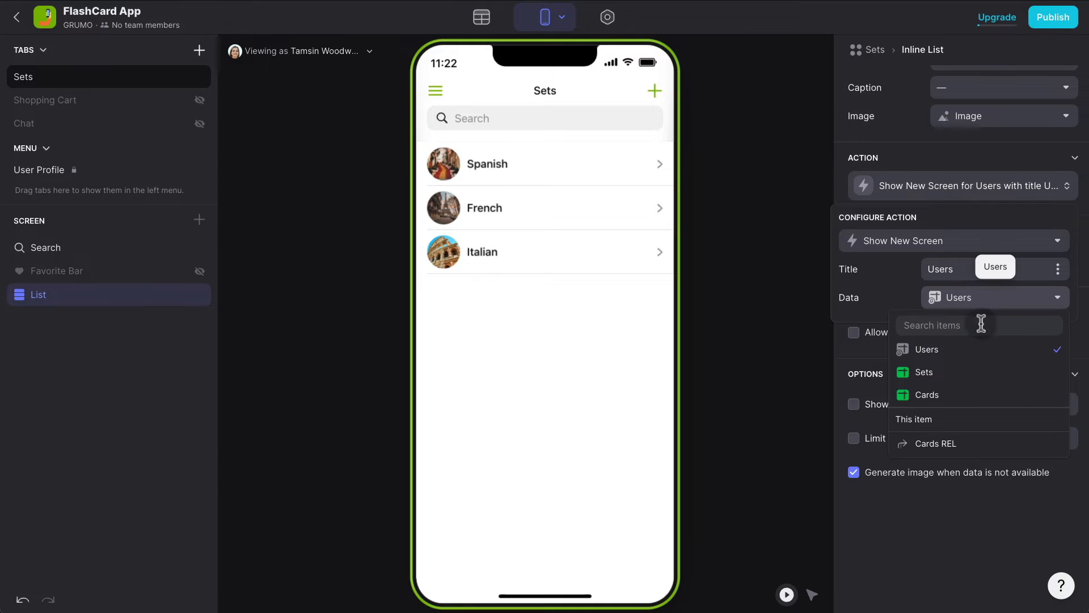
pyautogui.click(961, 446)
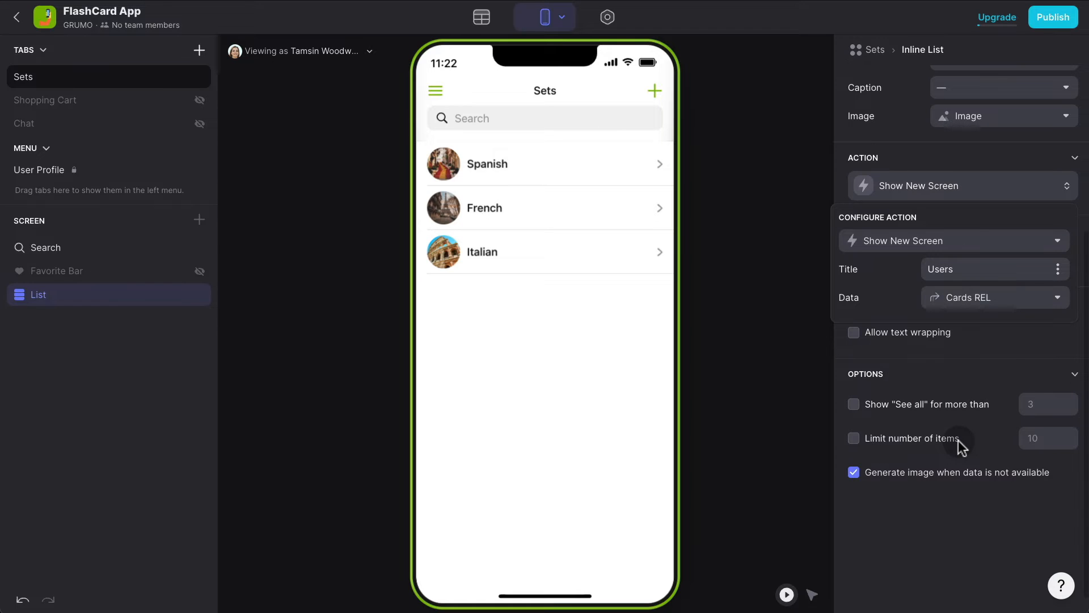
pyautogui.doubleClick(967, 269)
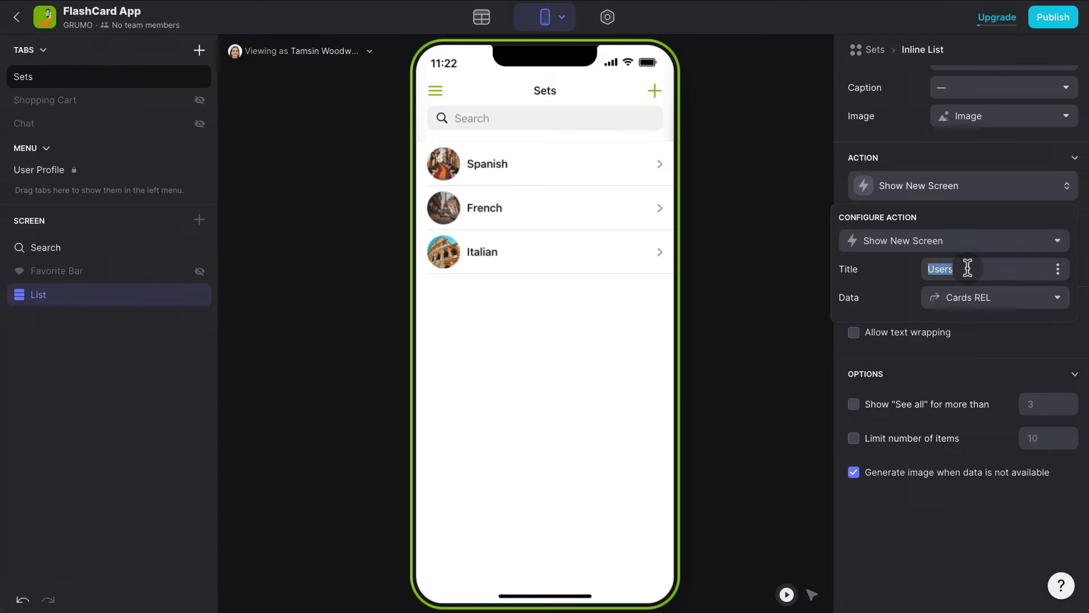
pyautogui.write('Cards')
pyautogui.click(932, 556)
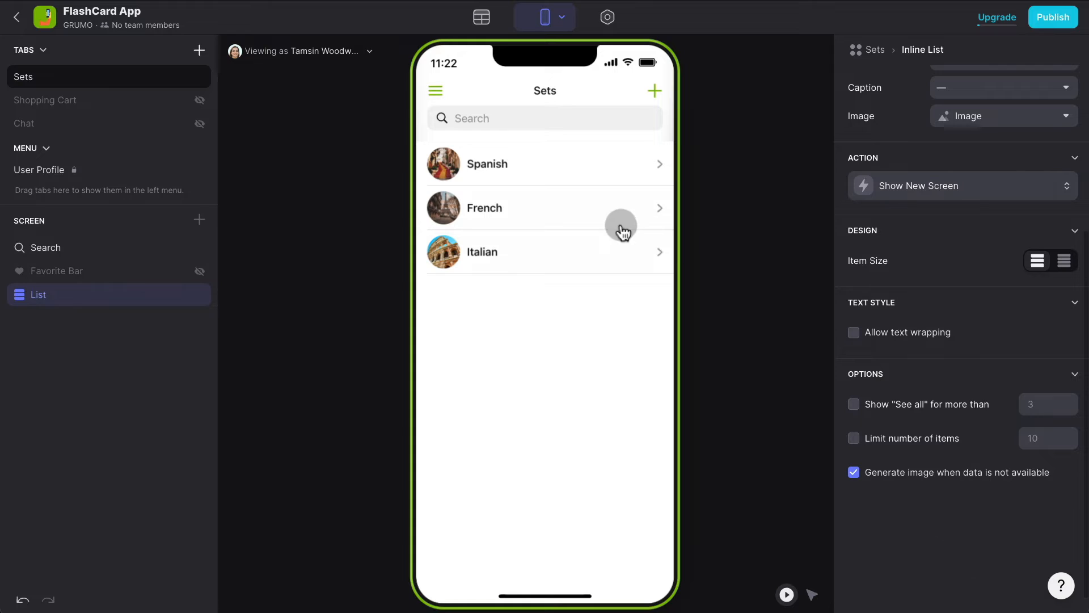
# Open the French set in the preview and change its Cards screen style to Swipe.
pyautogui.click(563, 208)
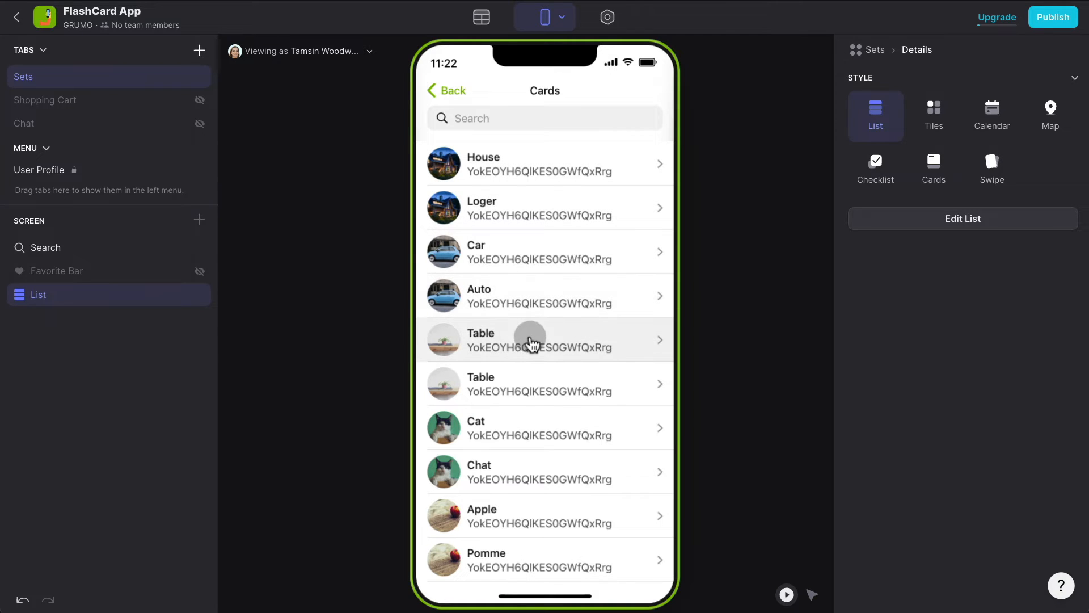
pyautogui.scroll(-1, 536, 354)
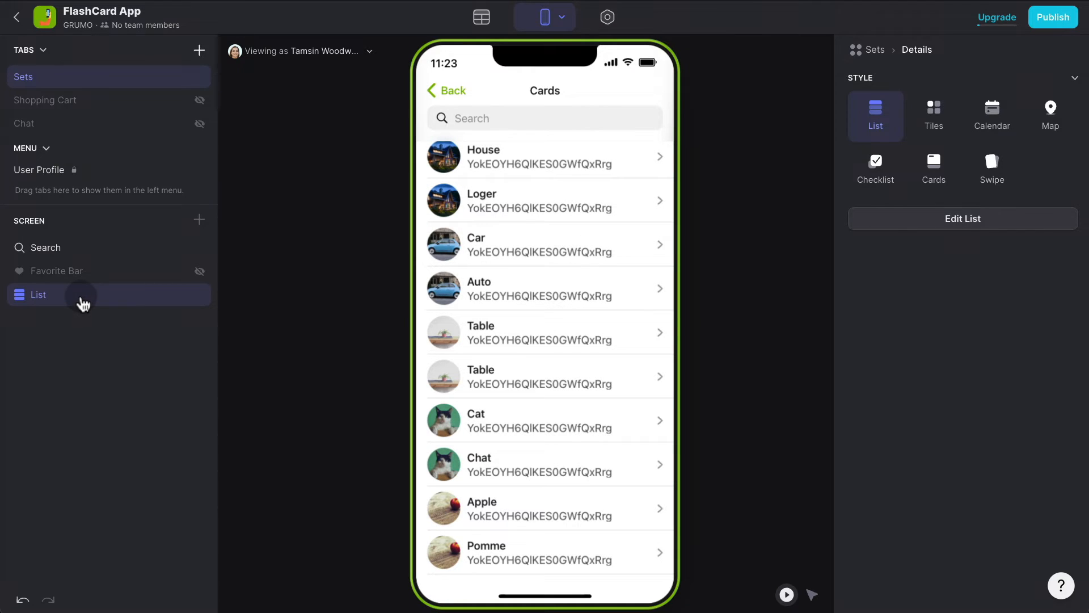
pyautogui.click(74, 301)
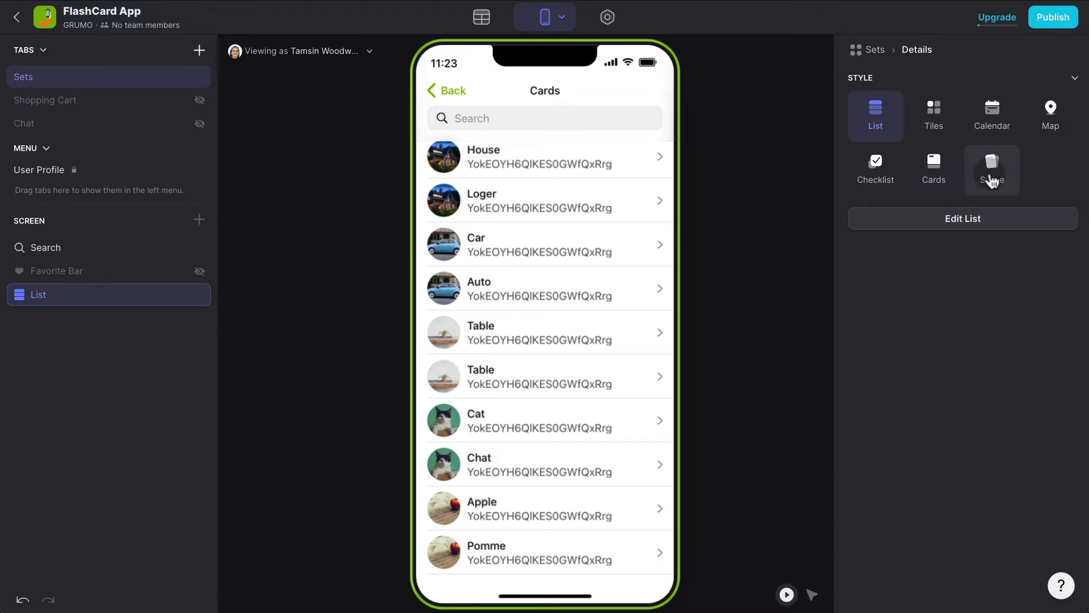
pyautogui.click(992, 173)
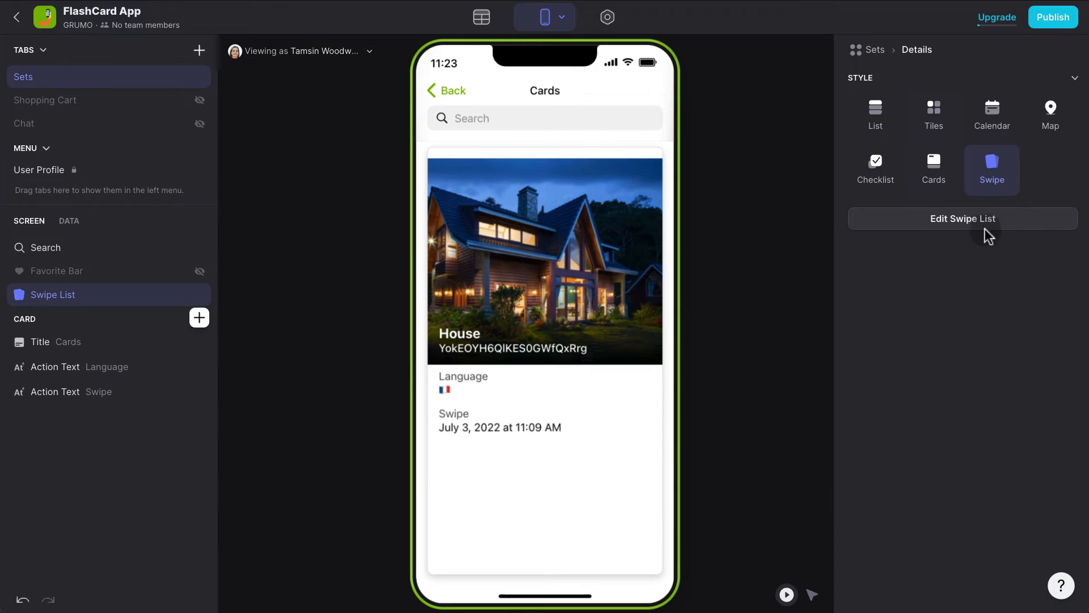
# Configure the swipe list to save the last swipe in the Swipe column.
pyautogui.click(986, 227)
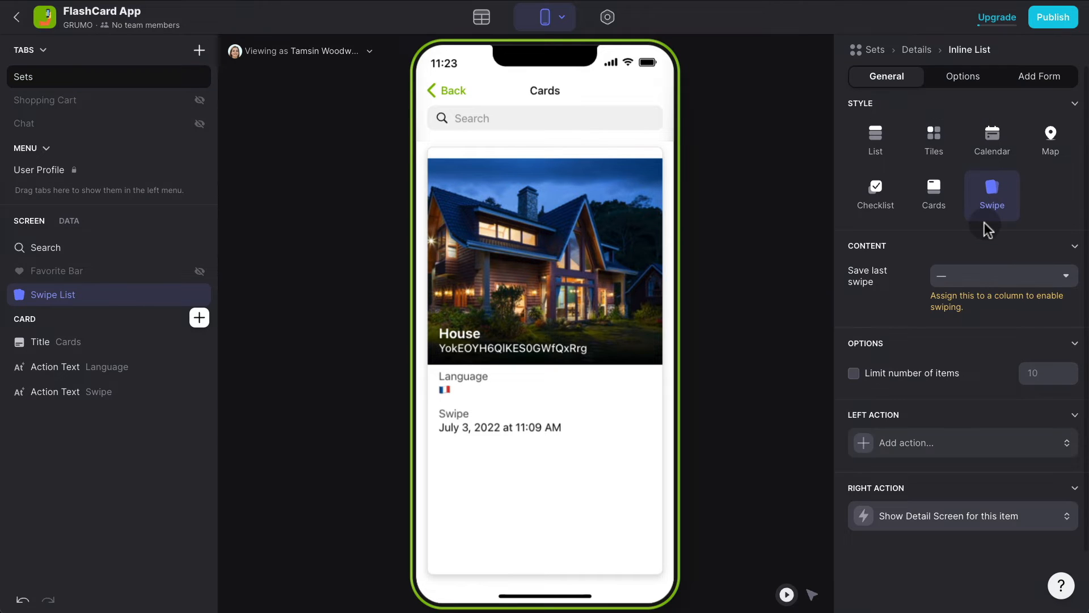
pyautogui.click(992, 278)
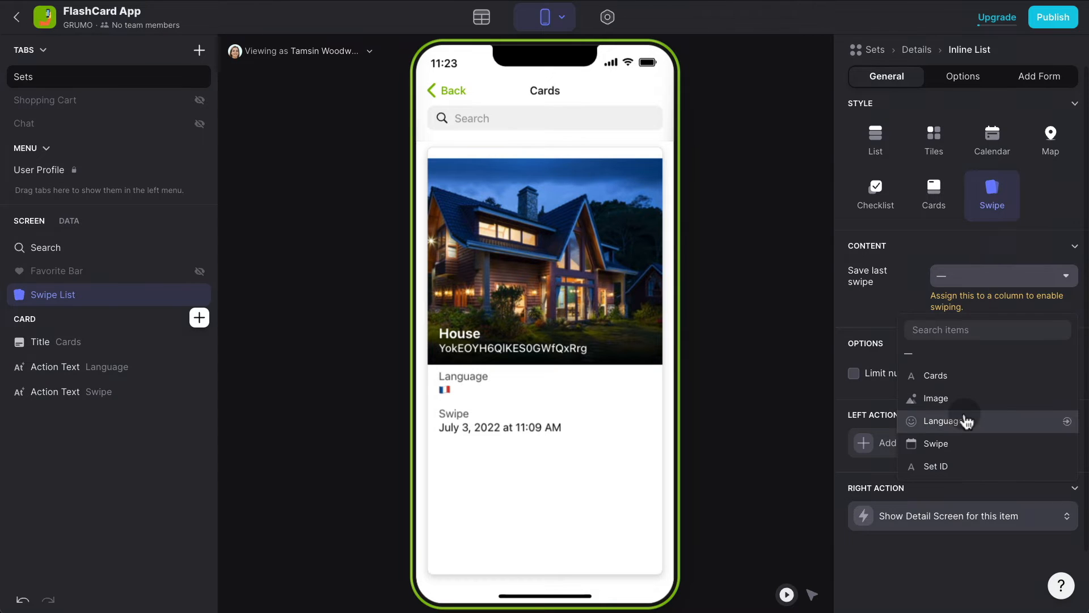
pyautogui.click(959, 446)
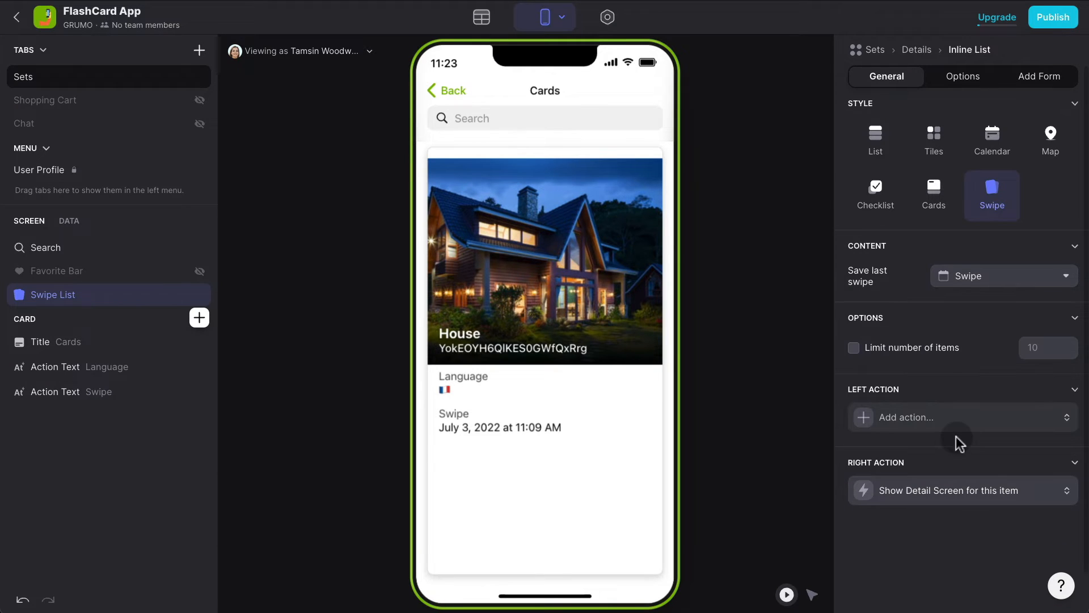
# Set the swipe list's right action to None.
pyautogui.click(953, 498)
pyautogui.click(946, 366)
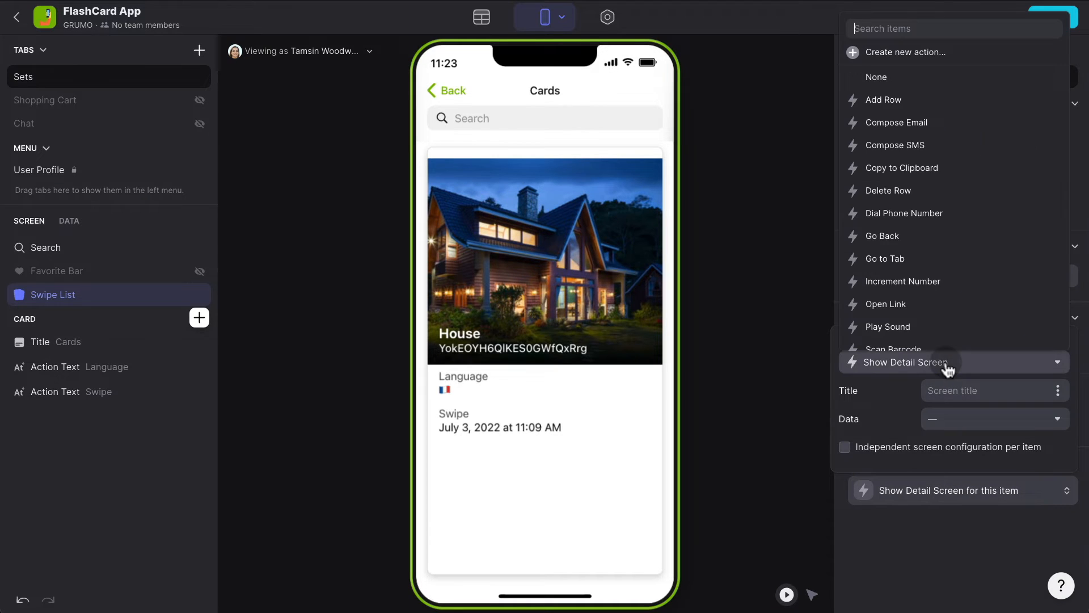
pyautogui.click(878, 67)
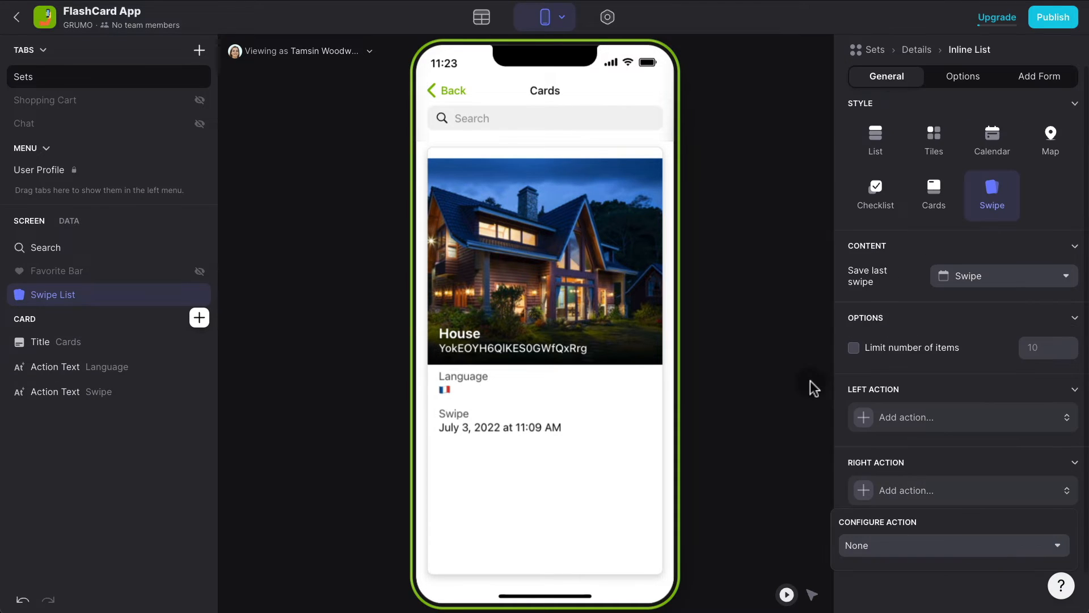
pyautogui.click(759, 390)
# Swipe through the French set's cards in the app preview to test the swipe list.
pyautogui.moveTo(569, 295); pyautogui.dragTo(514, 298)
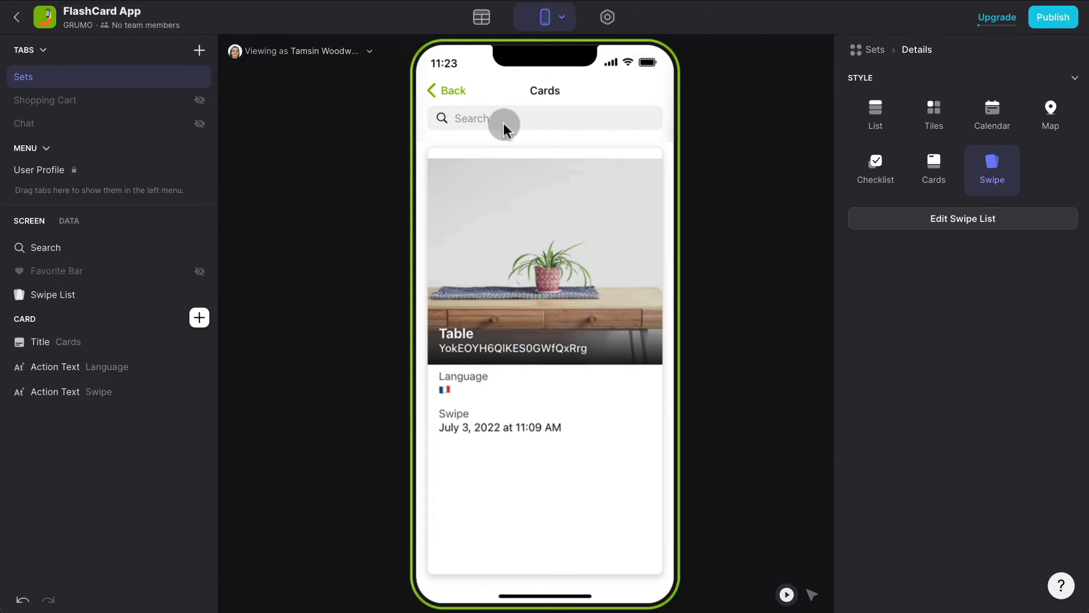
pyautogui.moveTo(537, 246); pyautogui.dragTo(492, 243)
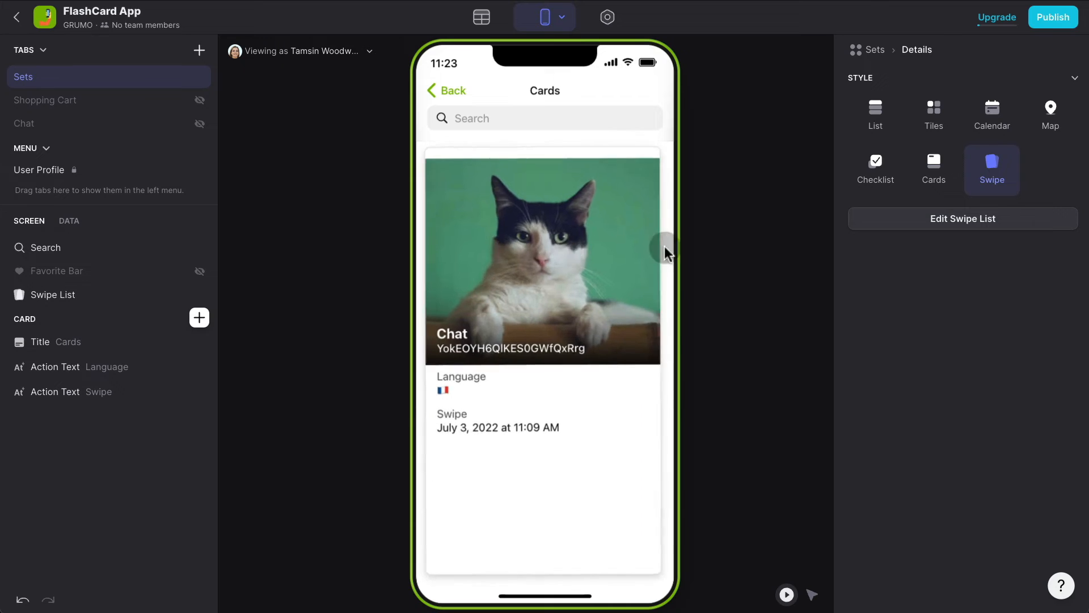
pyautogui.moveTo(652, 246); pyautogui.dragTo(528, 227)
# Go back to the sets, open the Spanish set and swipe through its cards in the preview.
pyautogui.click(452, 91)
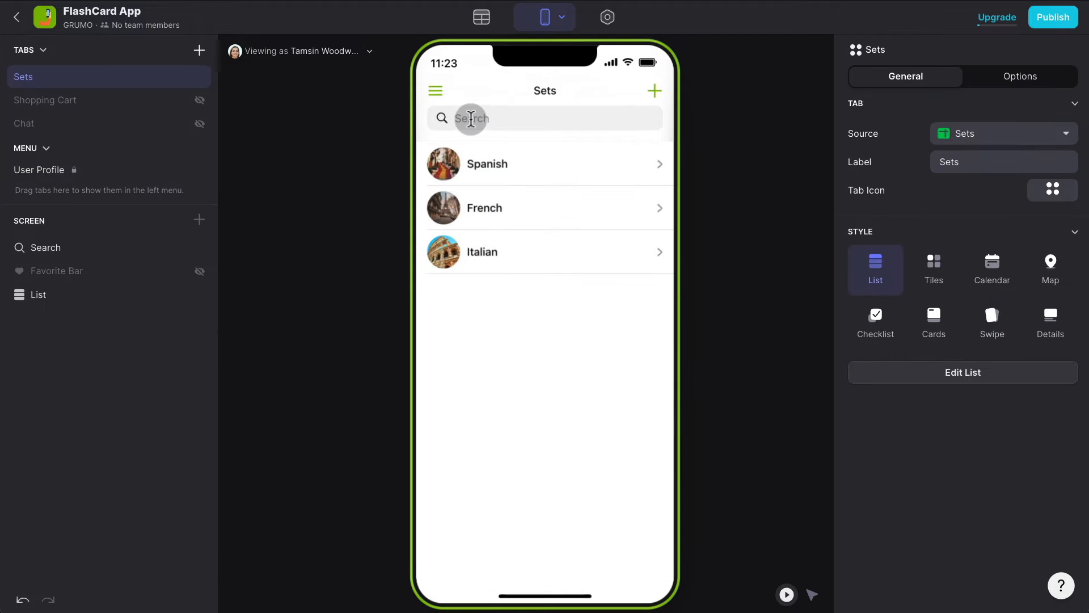
pyautogui.click(536, 167)
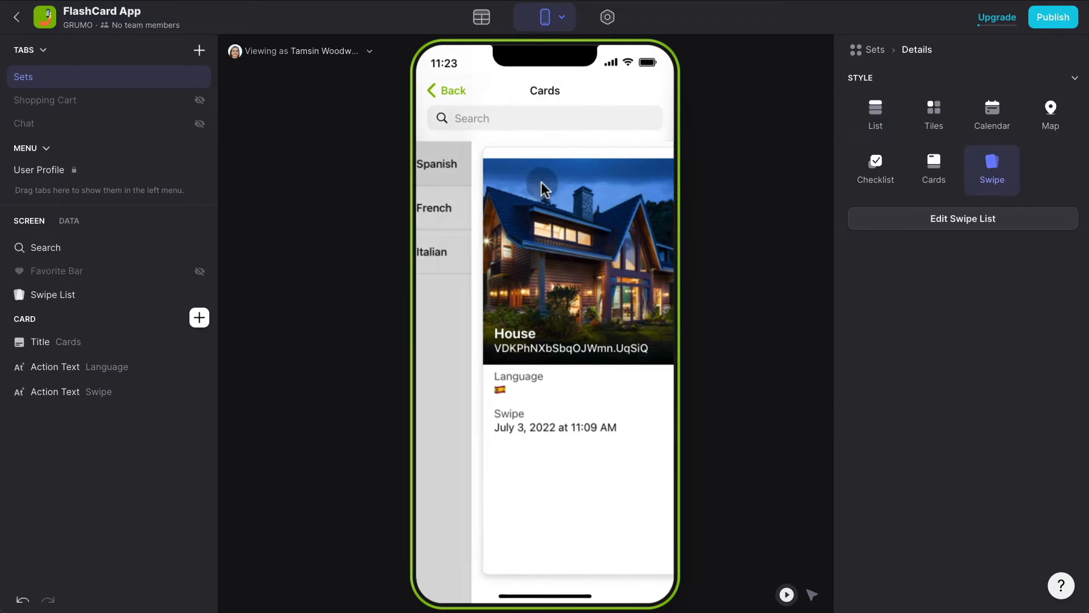
pyautogui.click(532, 294)
pyautogui.moveTo(532, 294); pyautogui.dragTo(331, 267)
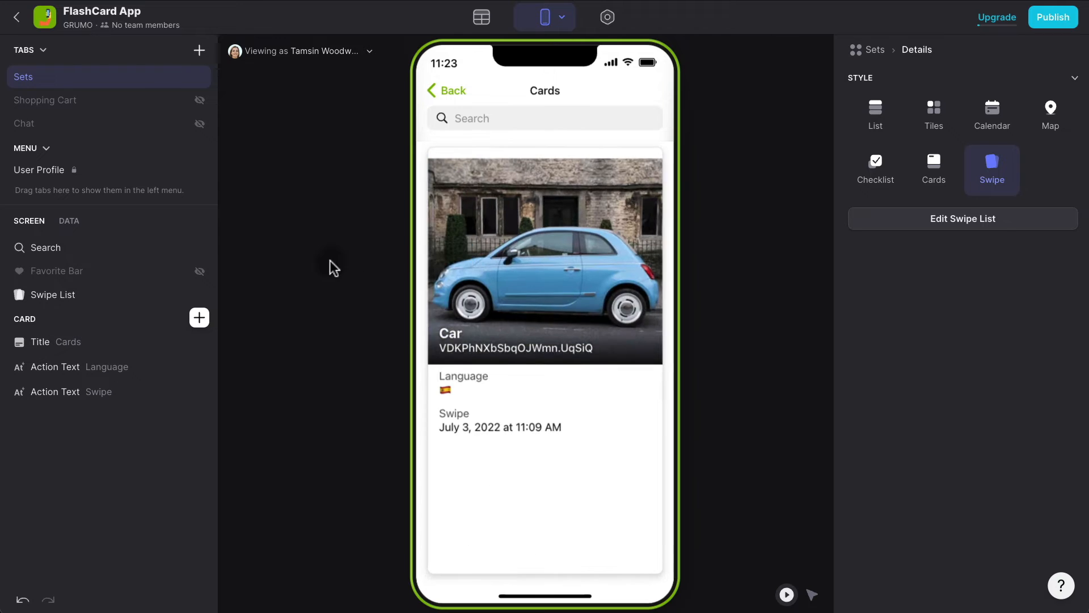
pyautogui.click(536, 272)
pyautogui.moveTo(514, 259); pyautogui.dragTo(361, 266)
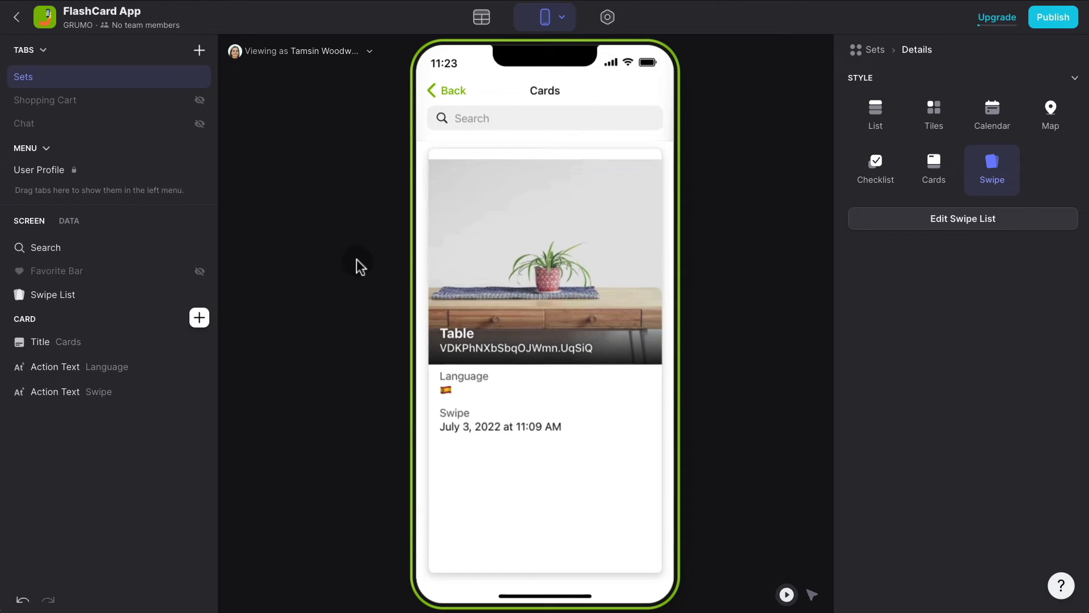
pyautogui.click(560, 273)
pyautogui.moveTo(517, 257); pyautogui.dragTo(351, 260)
pyautogui.click(527, 261)
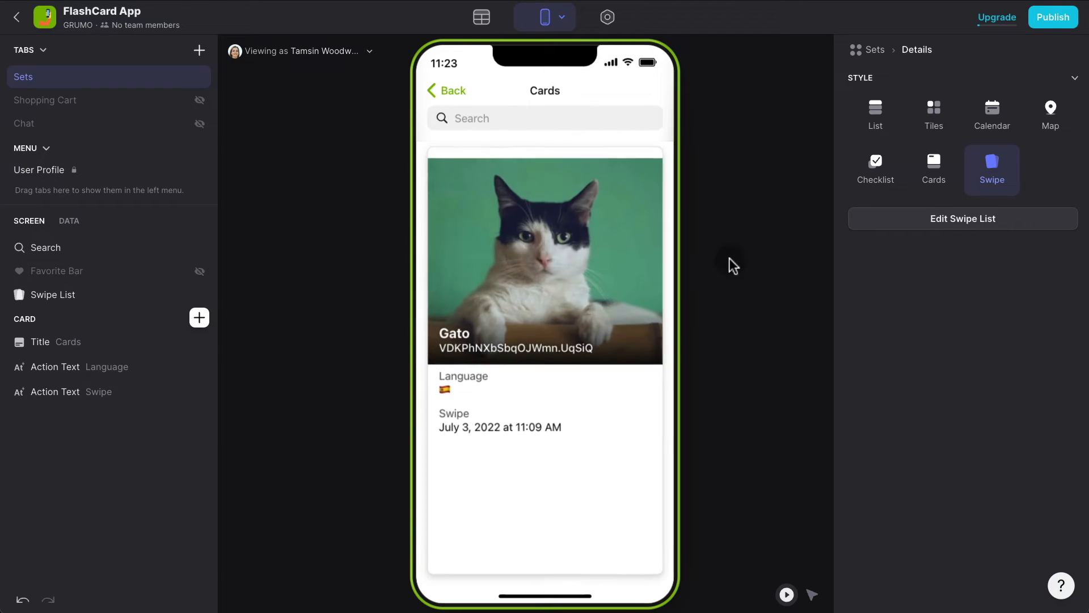
pyautogui.moveTo(501, 247); pyautogui.dragTo(710, 257)
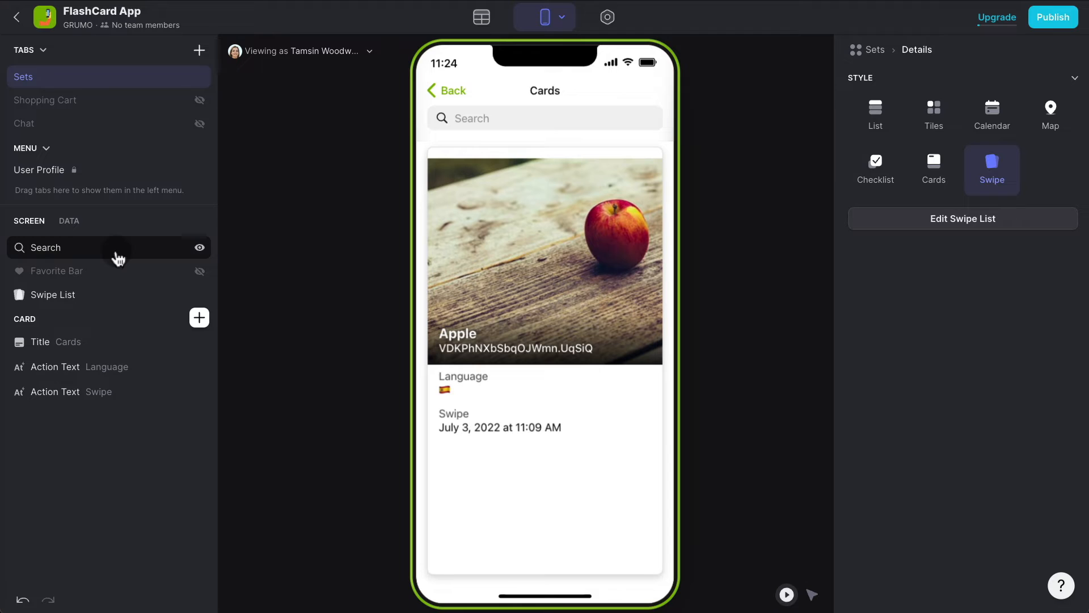
# Hide the Cards screen's search bar and remove the Title and both Action Text components from the card.
pyautogui.click(201, 249)
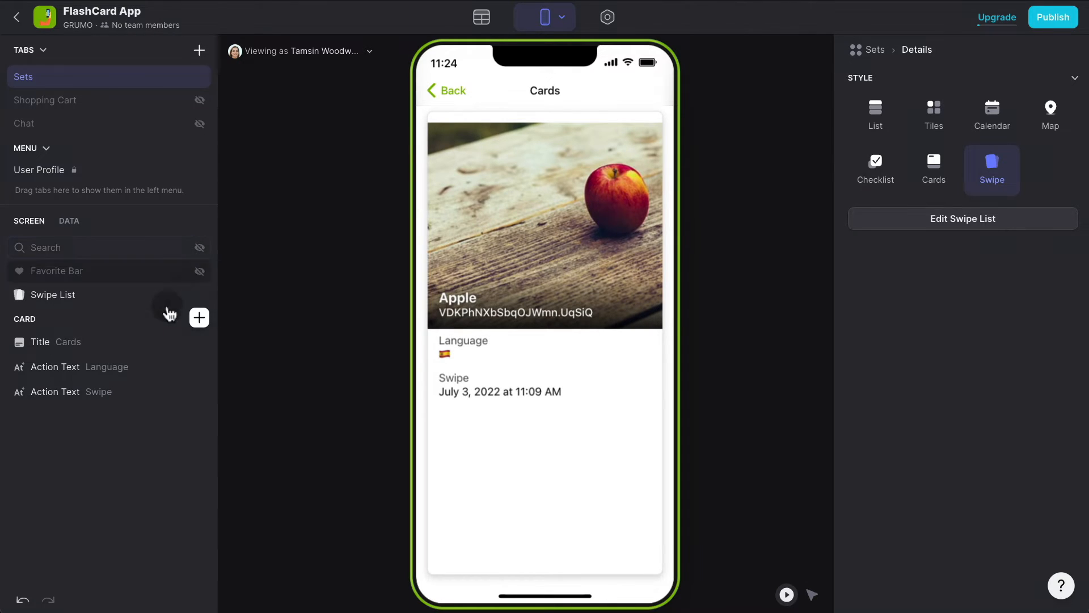
pyautogui.moveTo(198, 344)
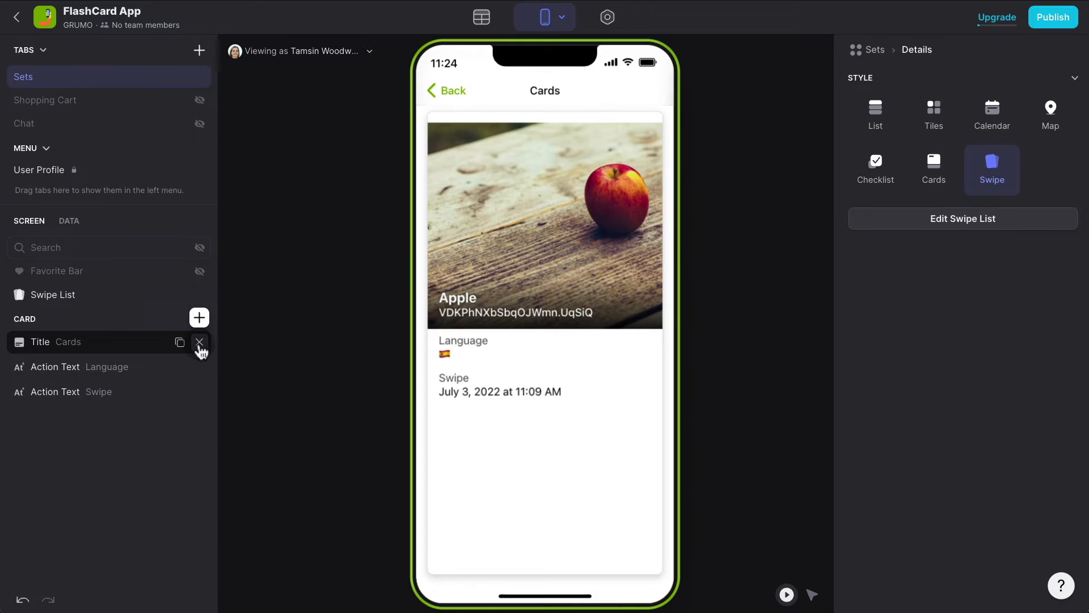
pyautogui.click(199, 342)
pyautogui.click(199, 342)
pyautogui.click(199, 342)
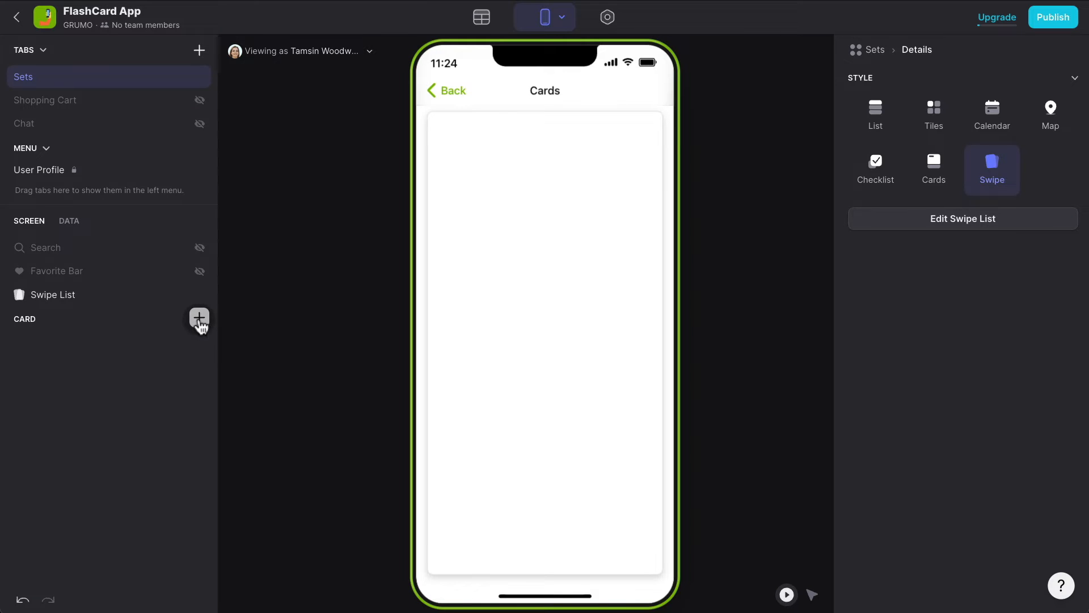
# Add an Image component to the card and set its image height to the larger rectangular option.
pyautogui.click(199, 318)
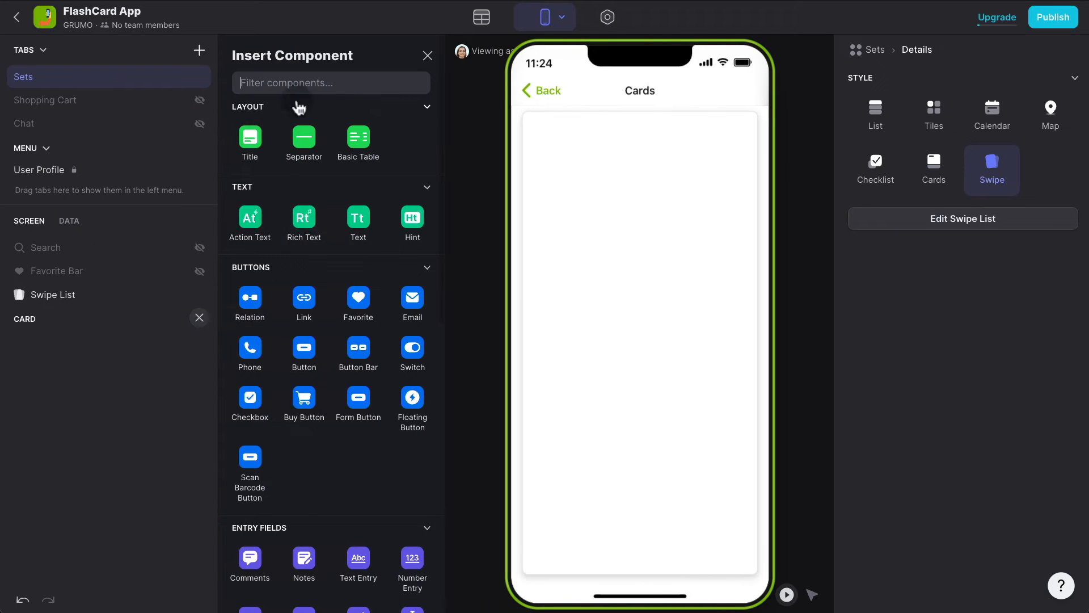
pyautogui.write('image')
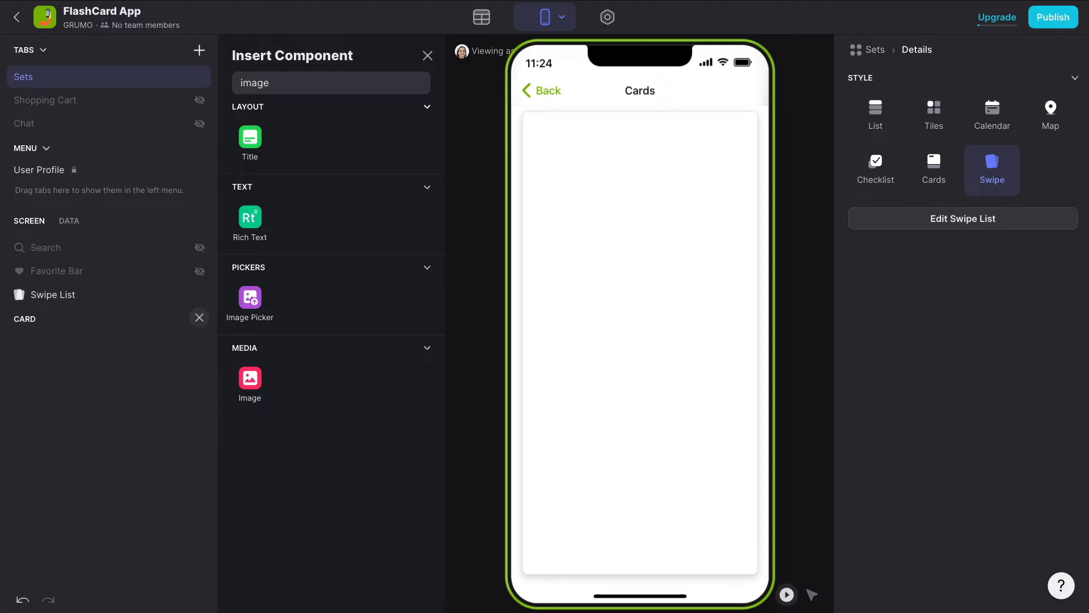
pyautogui.click(260, 372)
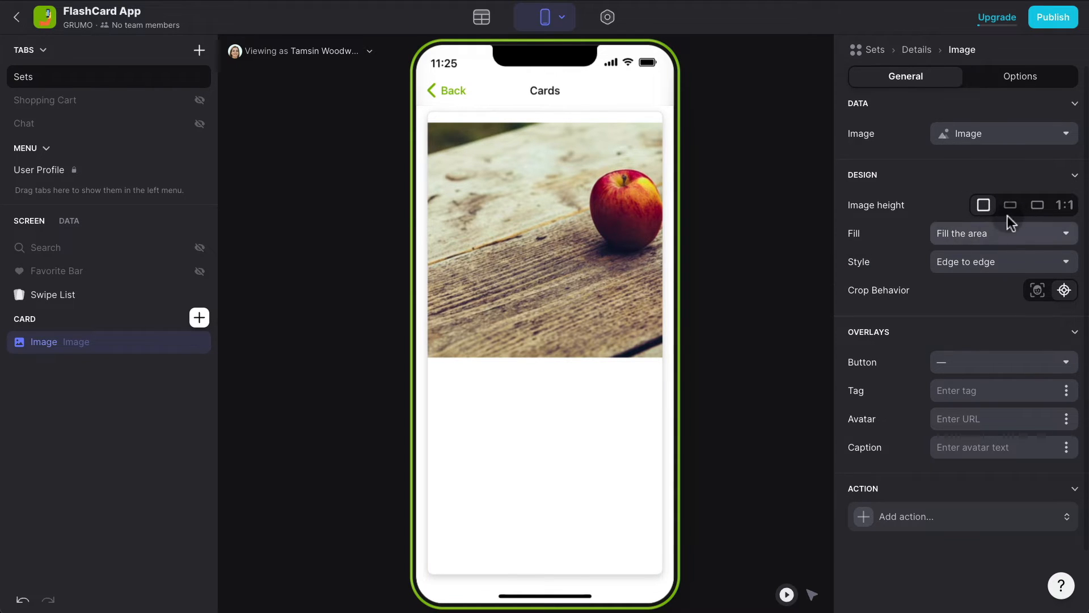
pyautogui.click(1033, 208)
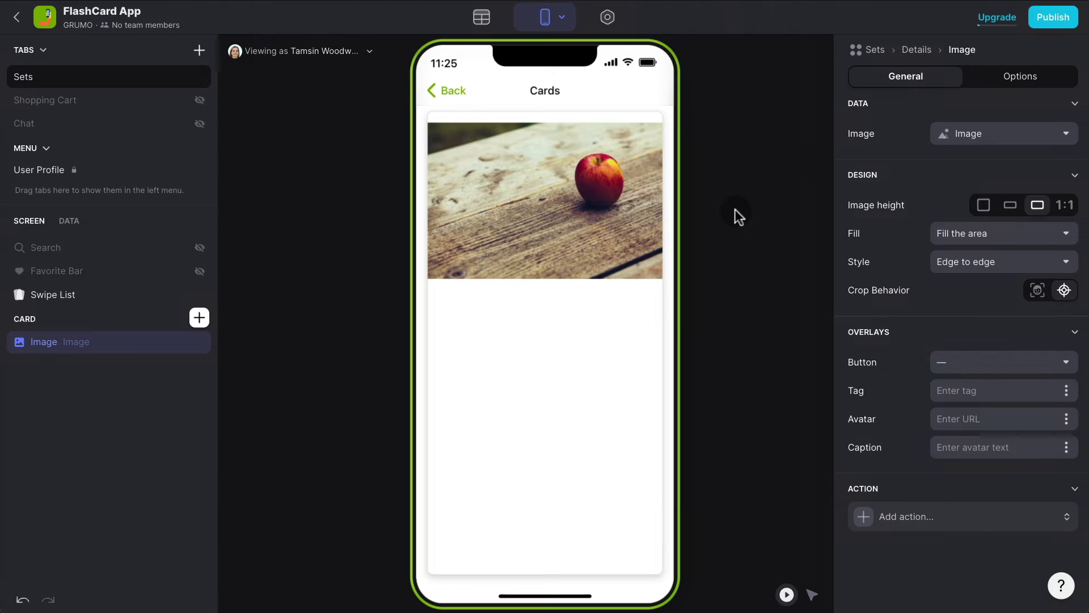
# Add a Text component showing the Cards column to the card, beneath the image.
pyautogui.click(199, 317)
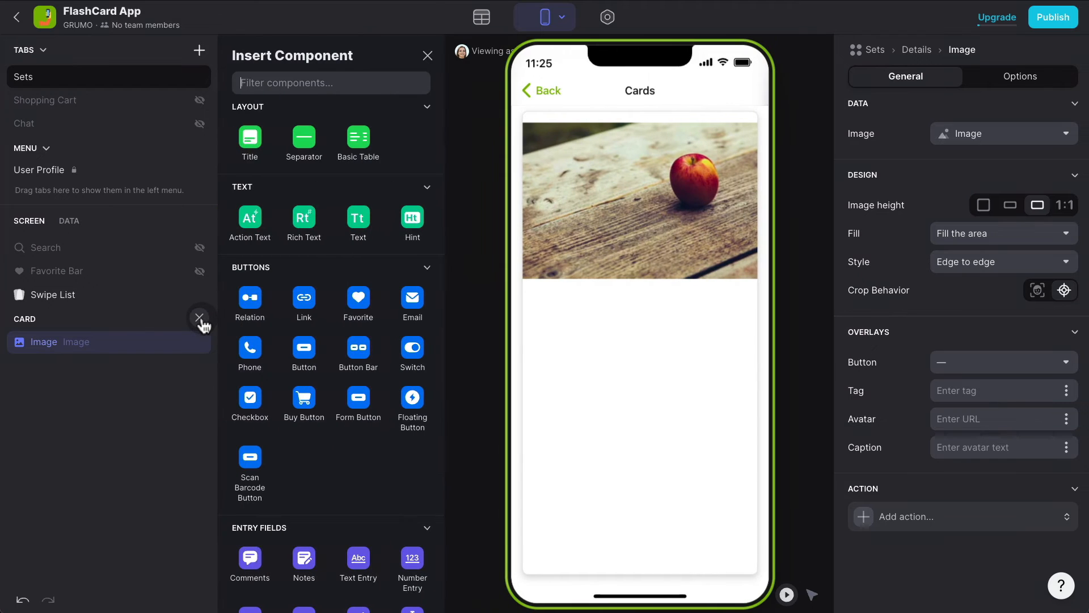
pyautogui.write('text')
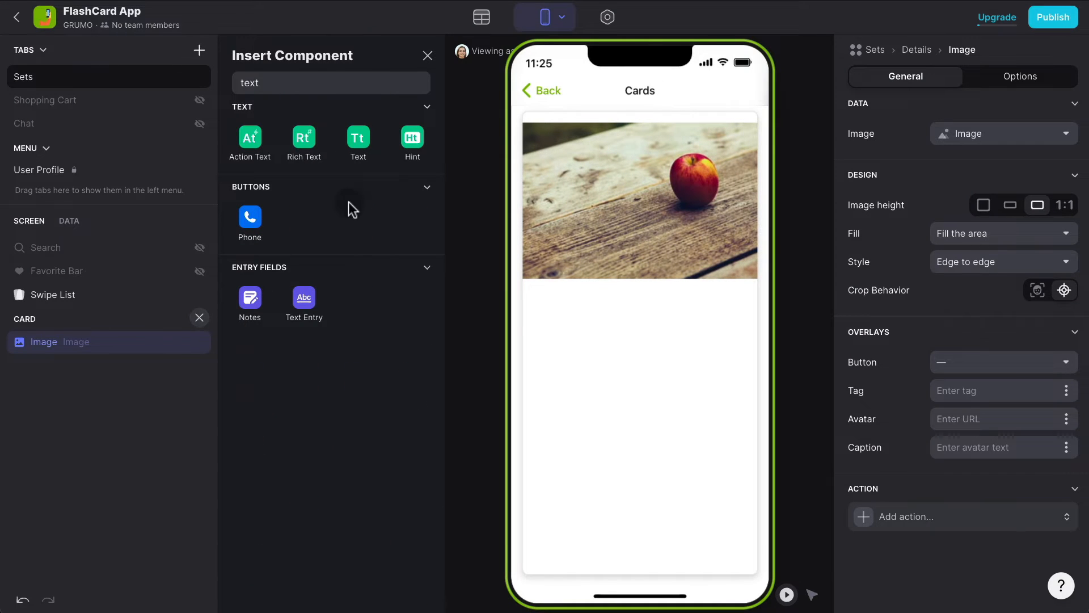
pyautogui.click(358, 139)
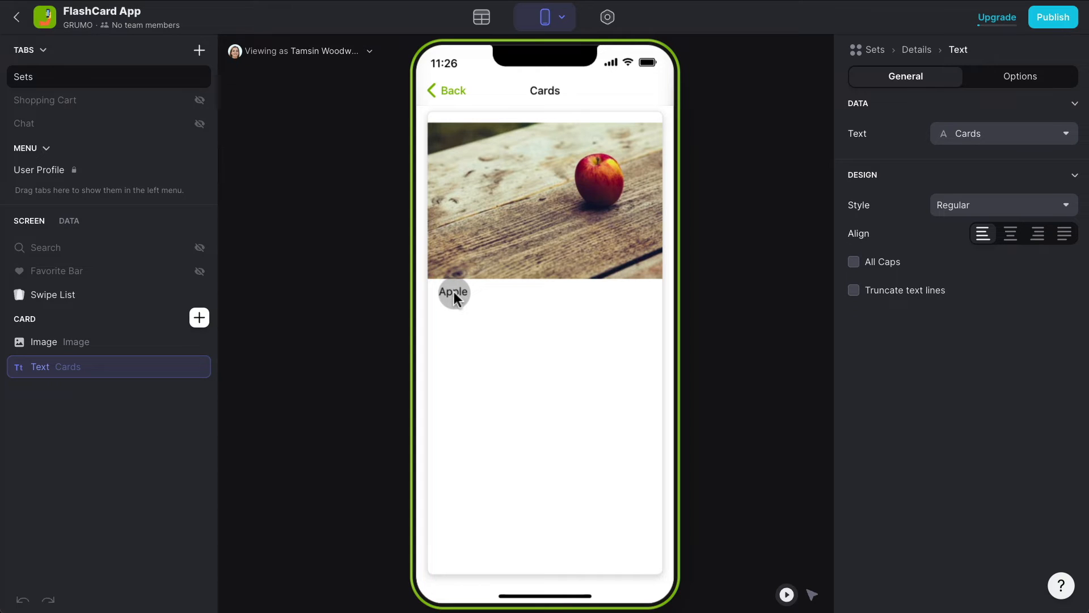
pyautogui.click(997, 139)
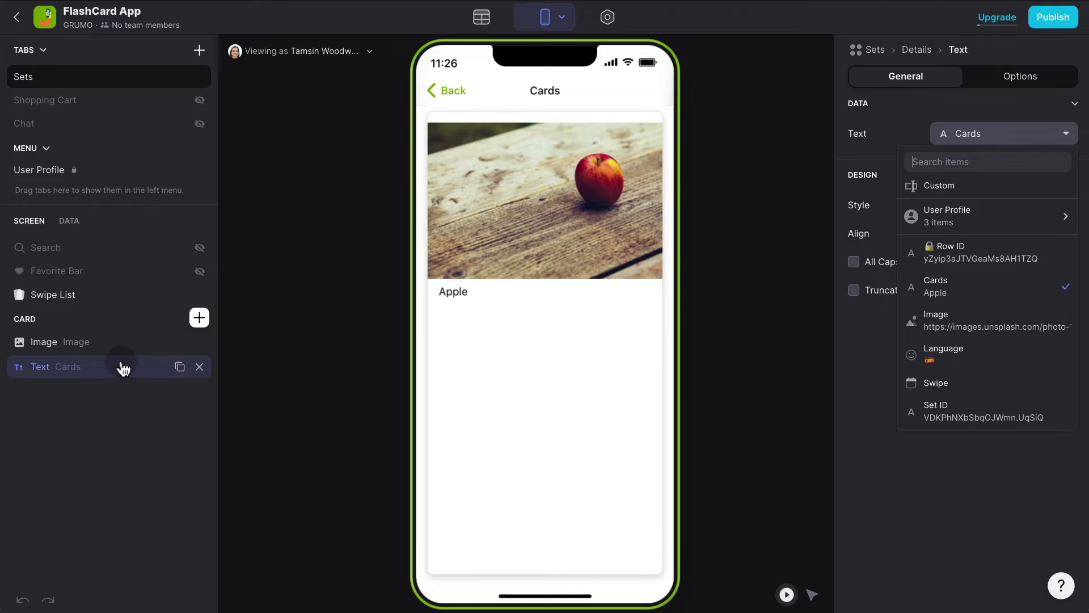
pyautogui.click(906, 147)
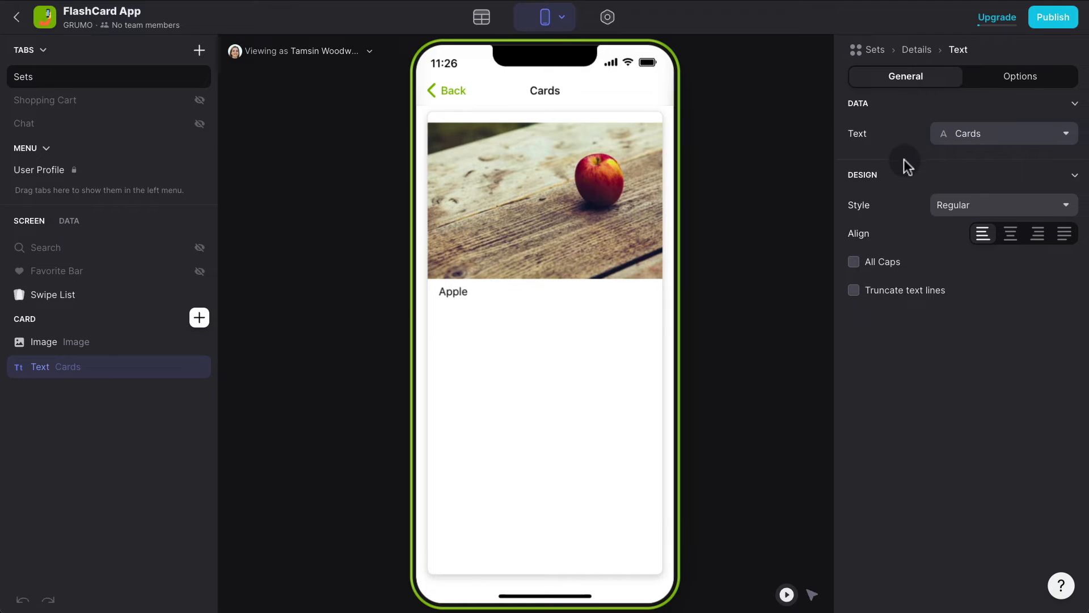
# Set the card's text to the Headline 1 style and centre it.
pyautogui.click(1012, 209)
pyautogui.click(959, 345)
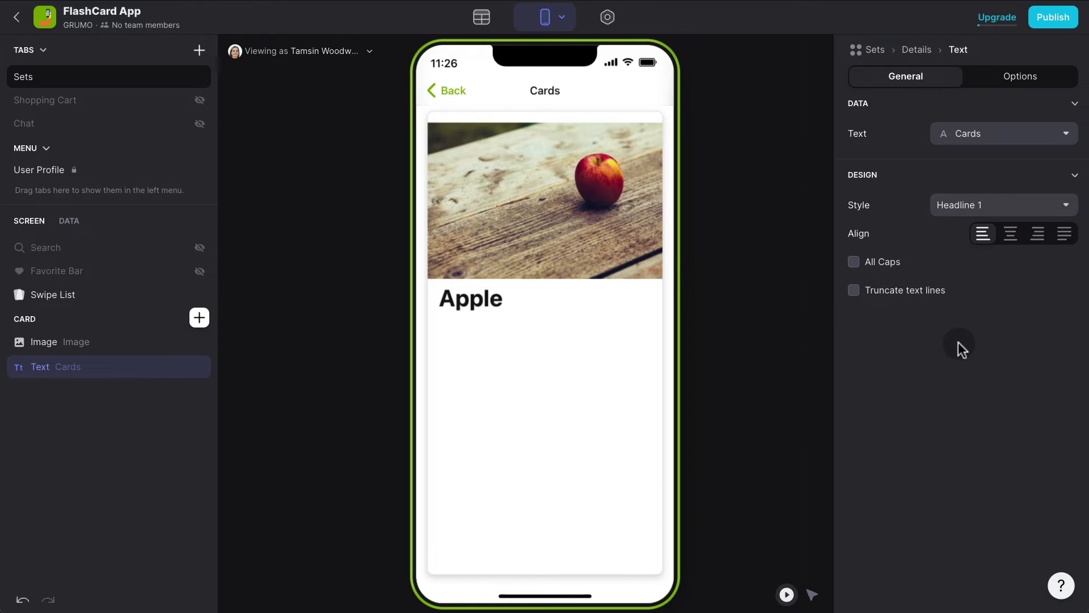
pyautogui.click(1011, 235)
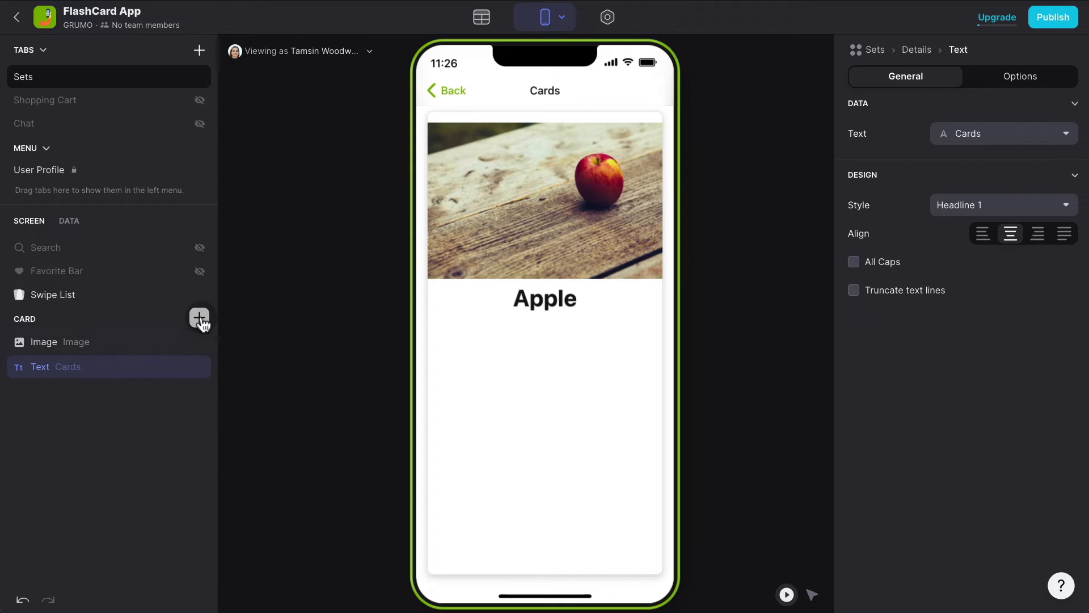
# Add a Separator between the card's image and text, with no line divider and Medium spacing.
pyautogui.click(199, 318)
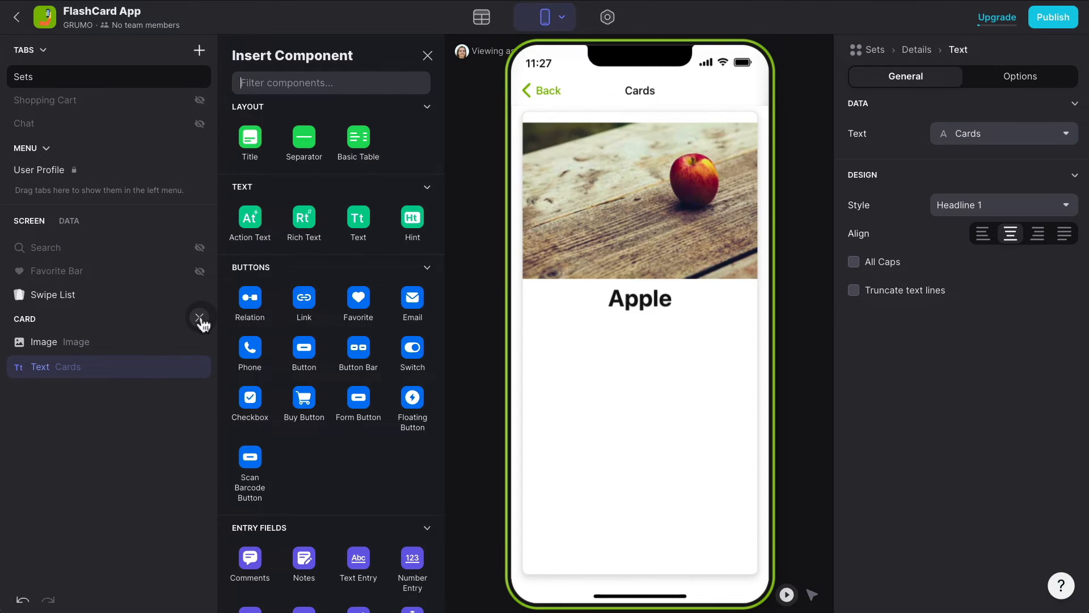
pyautogui.write('sep')
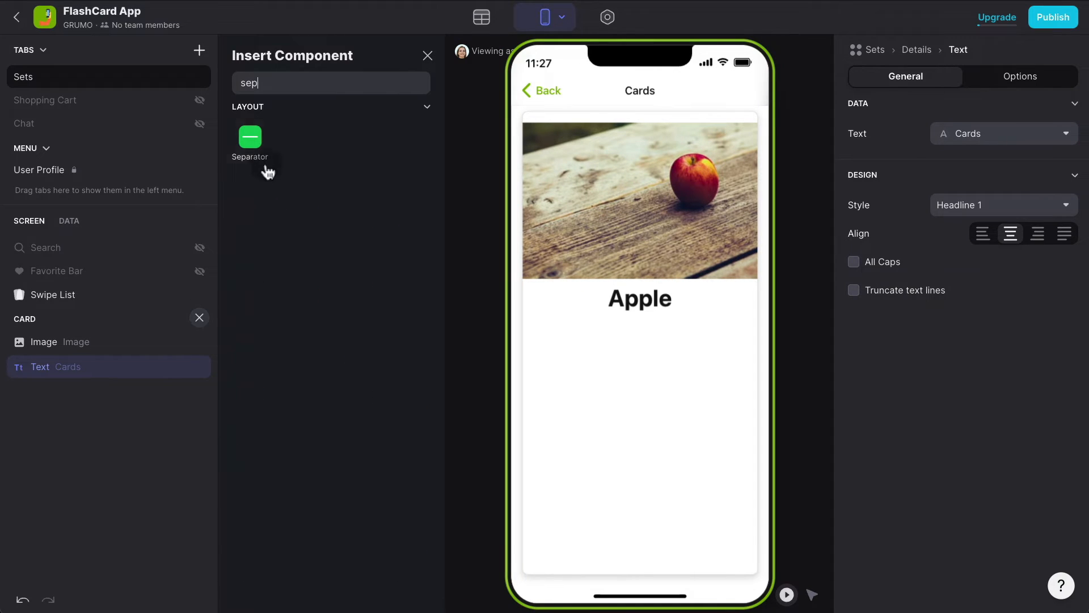
pyautogui.click(266, 171)
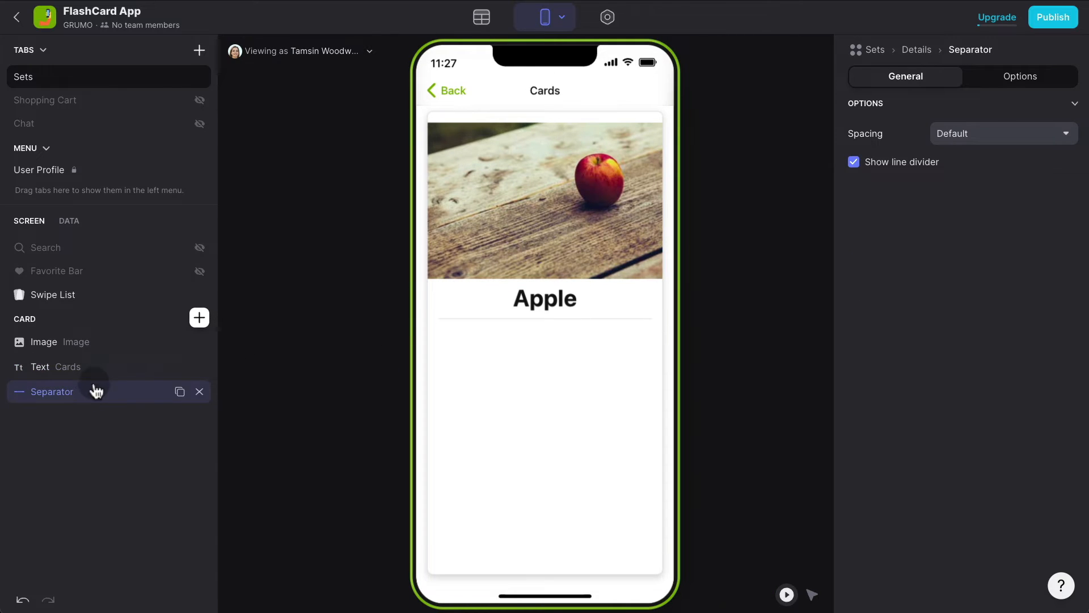
pyautogui.moveTo(96, 391); pyautogui.dragTo(93, 366)
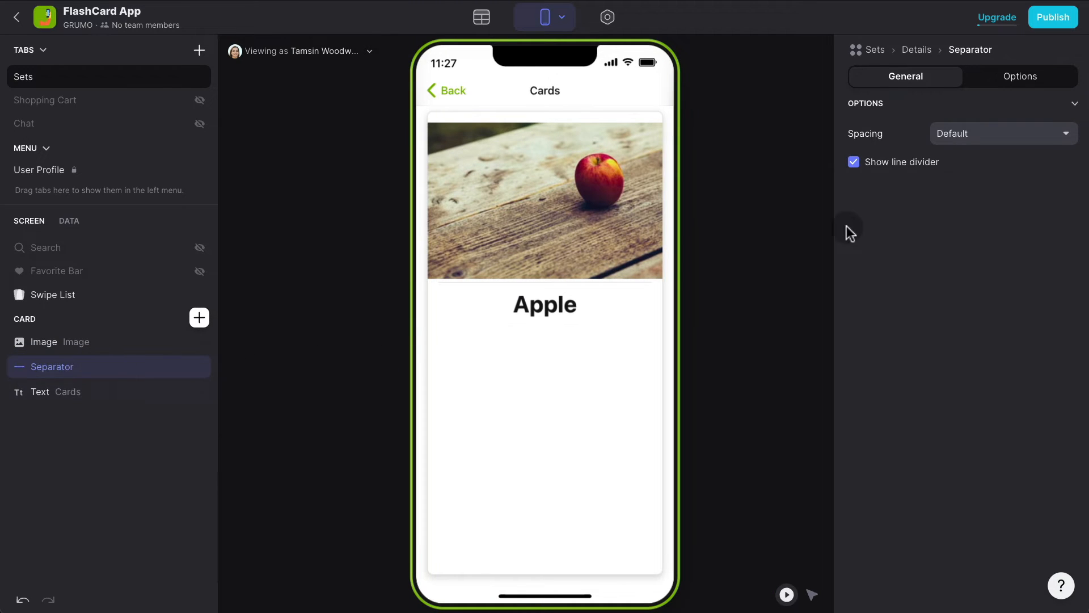
pyautogui.click(854, 162)
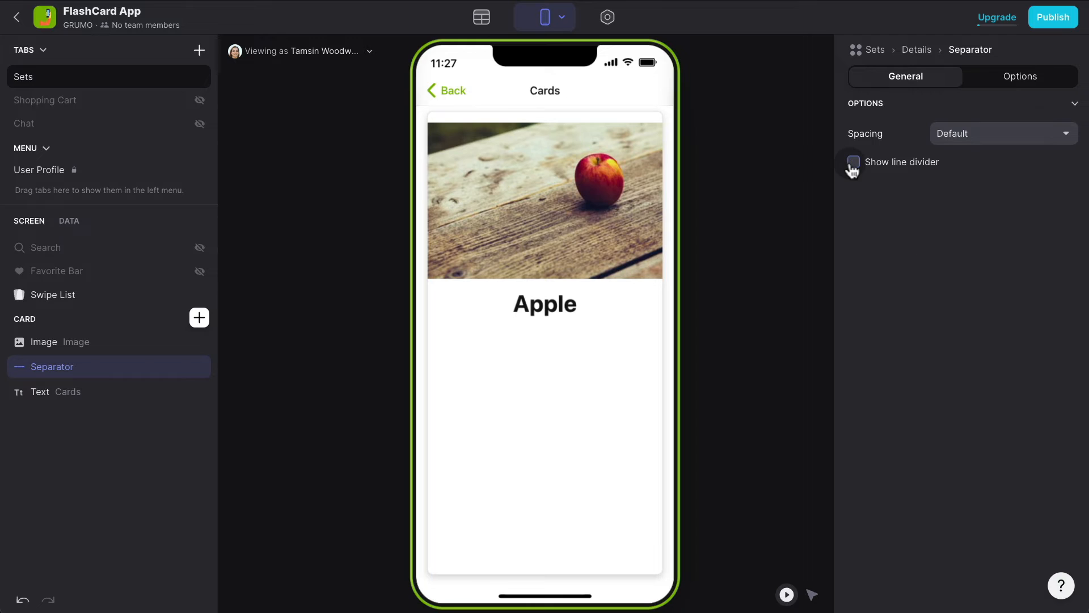
pyautogui.click(1019, 135)
pyautogui.click(945, 228)
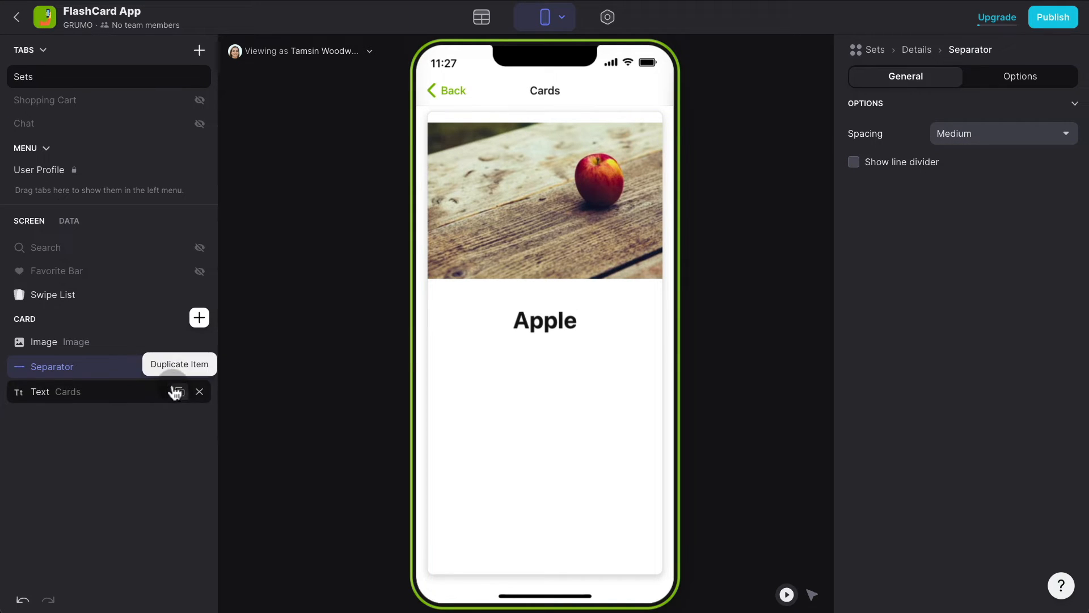
# Duplicate the separator and place the copy below the card's text.
pyautogui.click(130, 365)
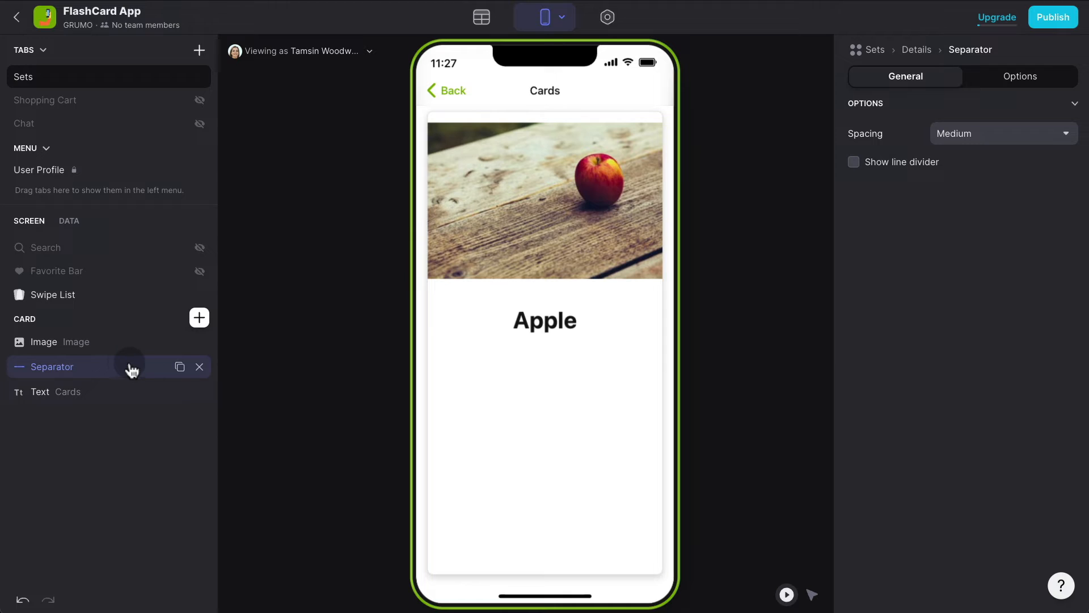
pyautogui.click(180, 367)
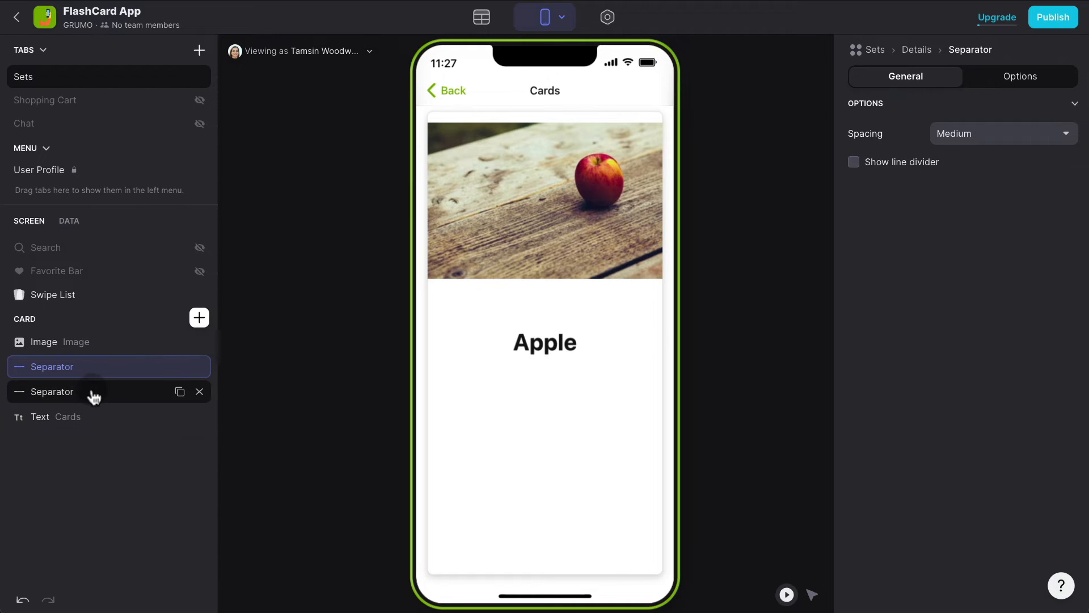
pyautogui.moveTo(89, 394); pyautogui.dragTo(90, 435)
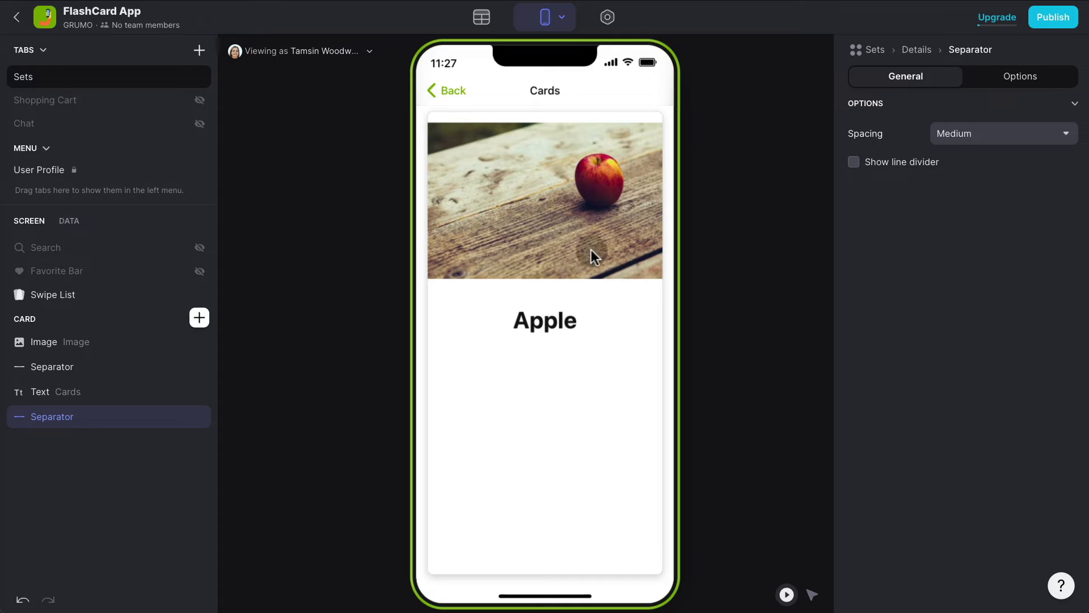
# Swipe through the current set's restyled cards in the app preview.
pyautogui.moveTo(564, 247); pyautogui.dragTo(477, 241)
pyautogui.moveTo(618, 251); pyautogui.dragTo(482, 241)
pyautogui.moveTo(556, 245); pyautogui.dragTo(477, 234)
pyautogui.moveTo(561, 241); pyautogui.dragTo(457, 236)
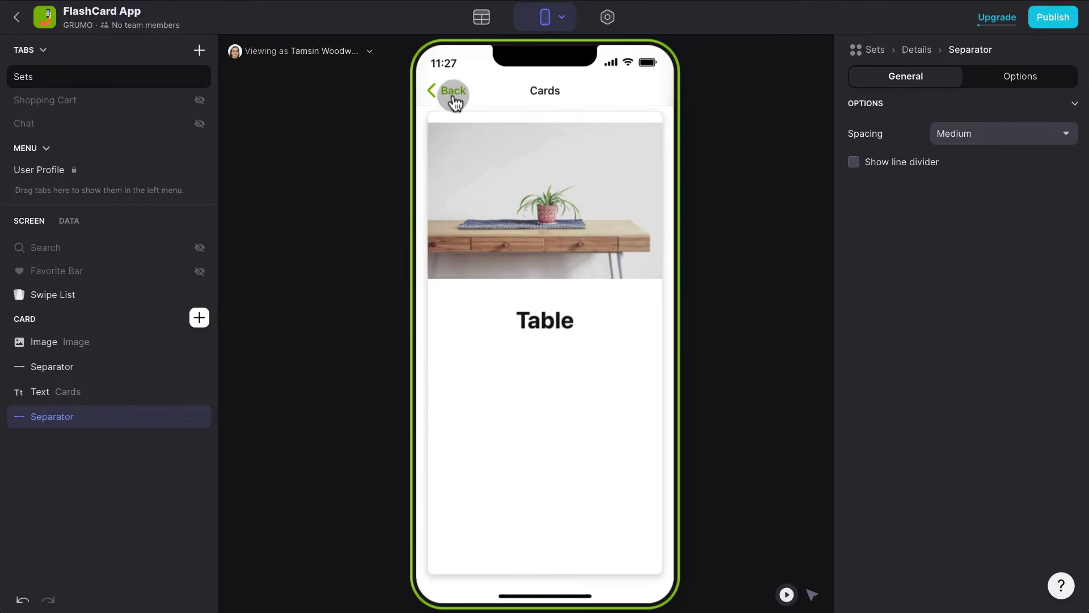
# Go back to the sets and check the French and Italian sets' cards by swiping through them in the preview.
pyautogui.click(455, 102)
pyautogui.click(539, 224)
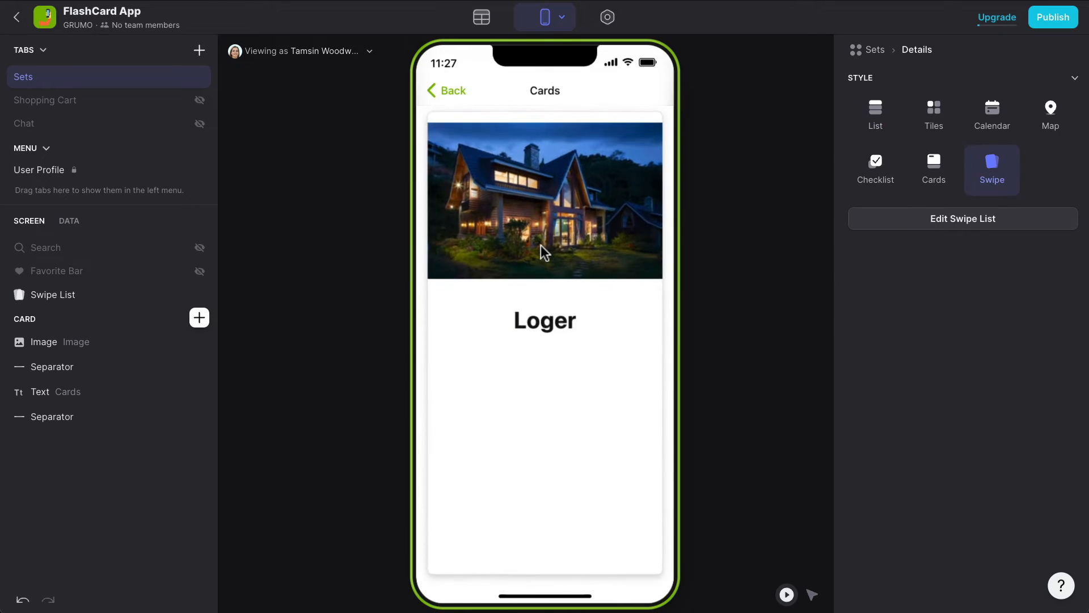
pyautogui.moveTo(543, 251); pyautogui.dragTo(477, 249)
pyautogui.click(449, 104)
pyautogui.click(519, 261)
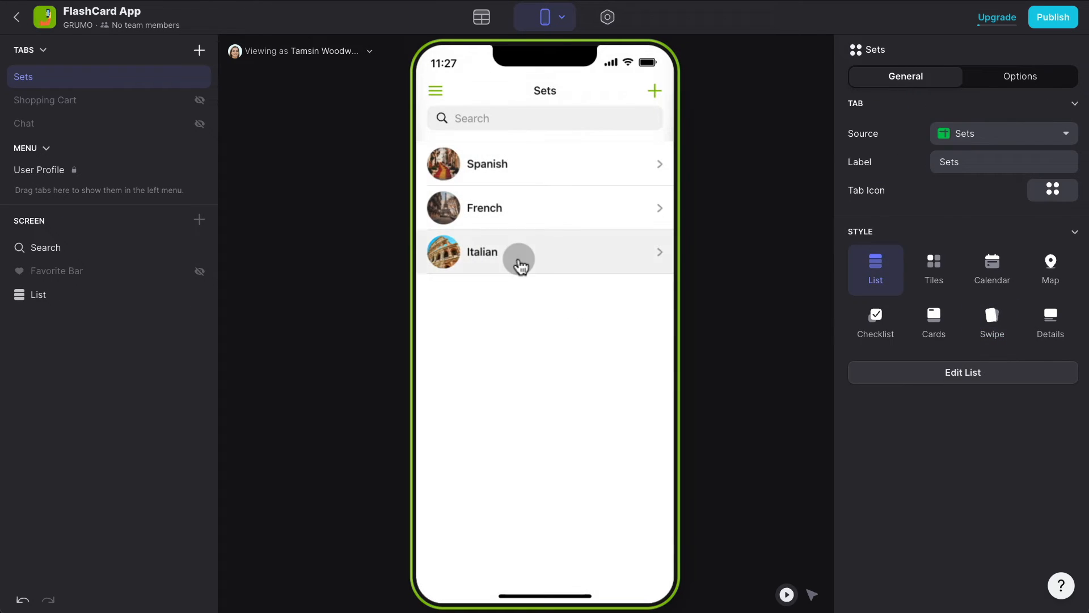
pyautogui.moveTo(549, 304); pyautogui.dragTo(513, 268)
pyautogui.moveTo(580, 265); pyautogui.dragTo(441, 251)
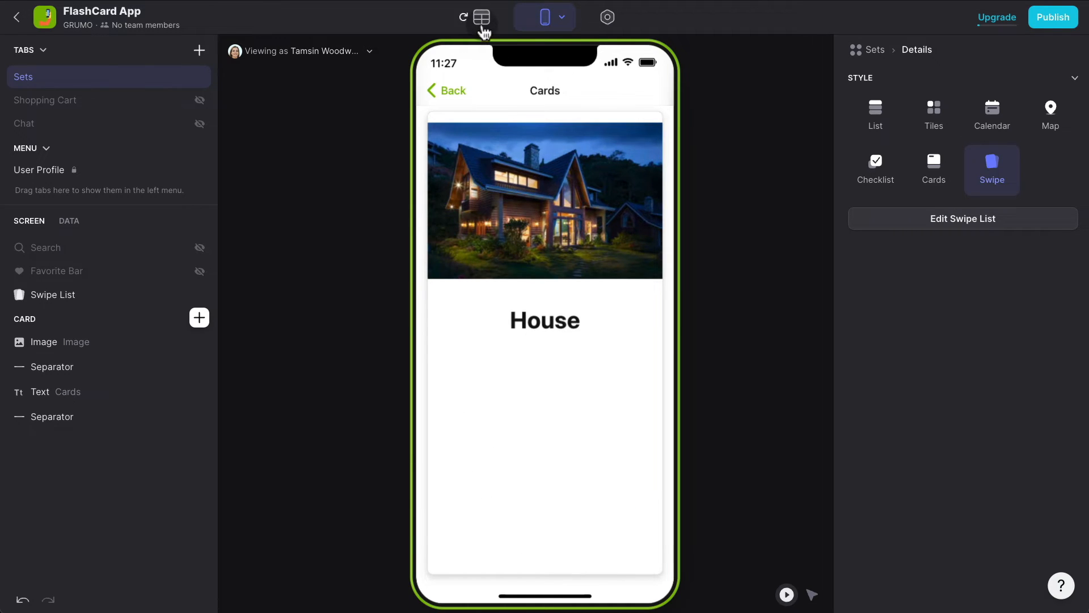
# Add a Number column named Language ID to the Cards data table, with precision 1 and no group separator.
pyautogui.click(482, 17)
pyautogui.click(116, 105)
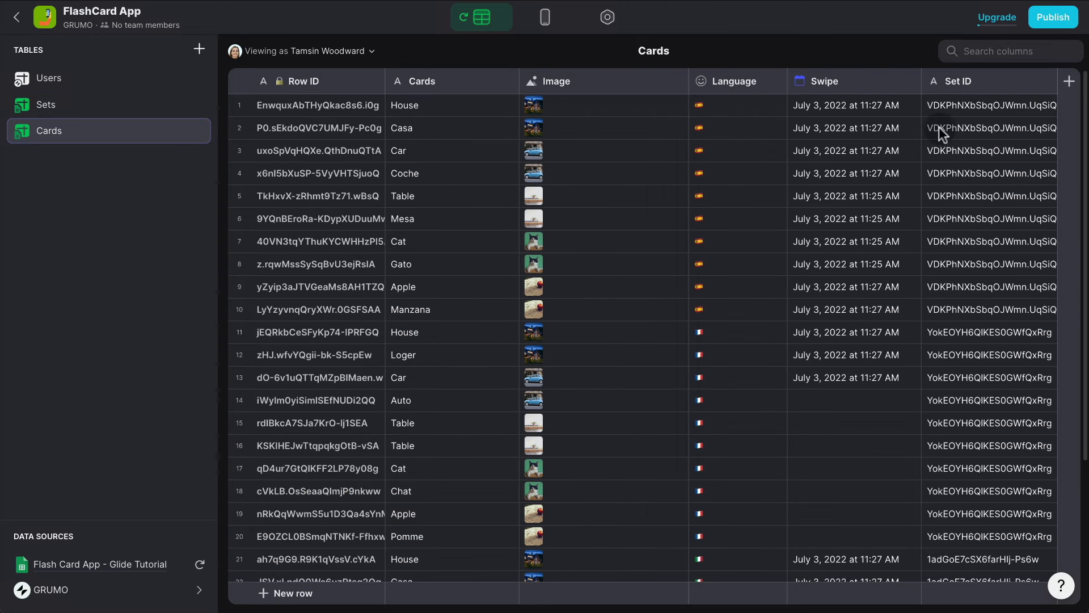
pyautogui.click(1069, 85)
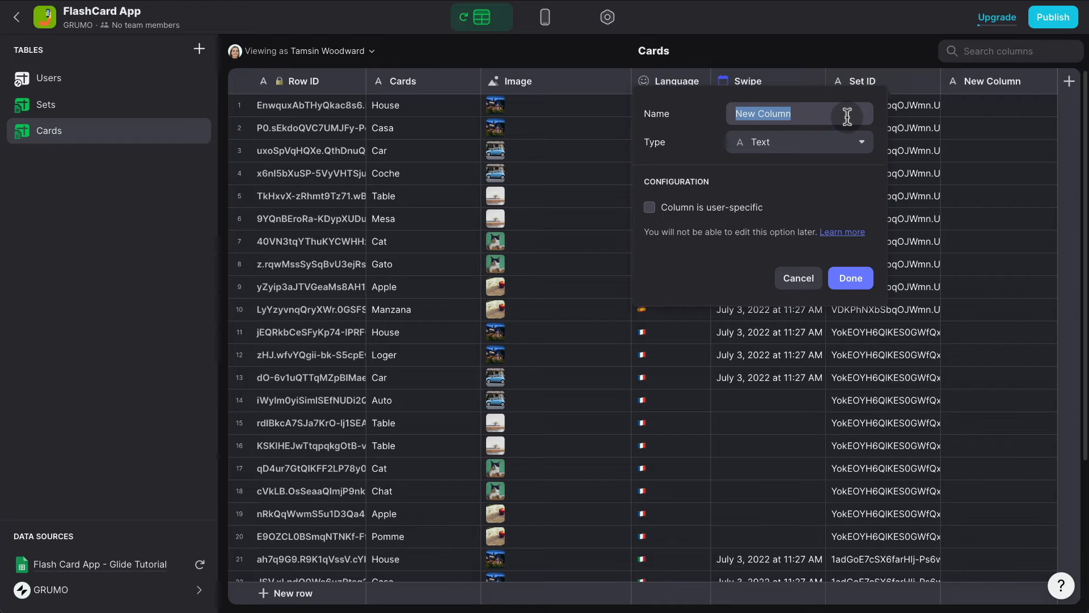
pyautogui.write('Language ID')
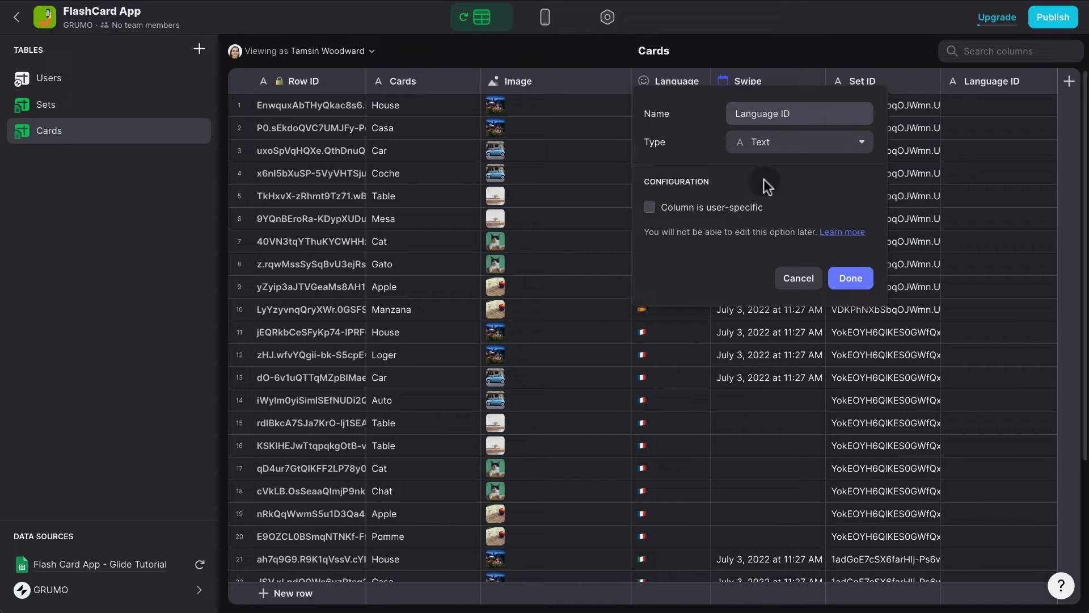
pyautogui.click(778, 144)
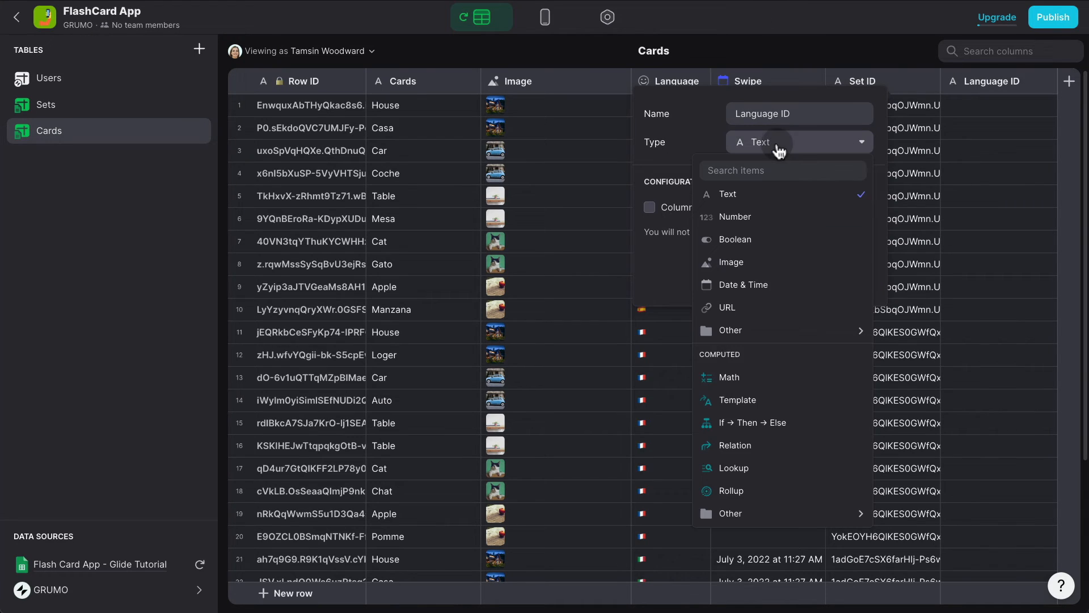
pyautogui.click(756, 214)
pyautogui.click(775, 298)
pyautogui.click(758, 318)
pyautogui.click(650, 327)
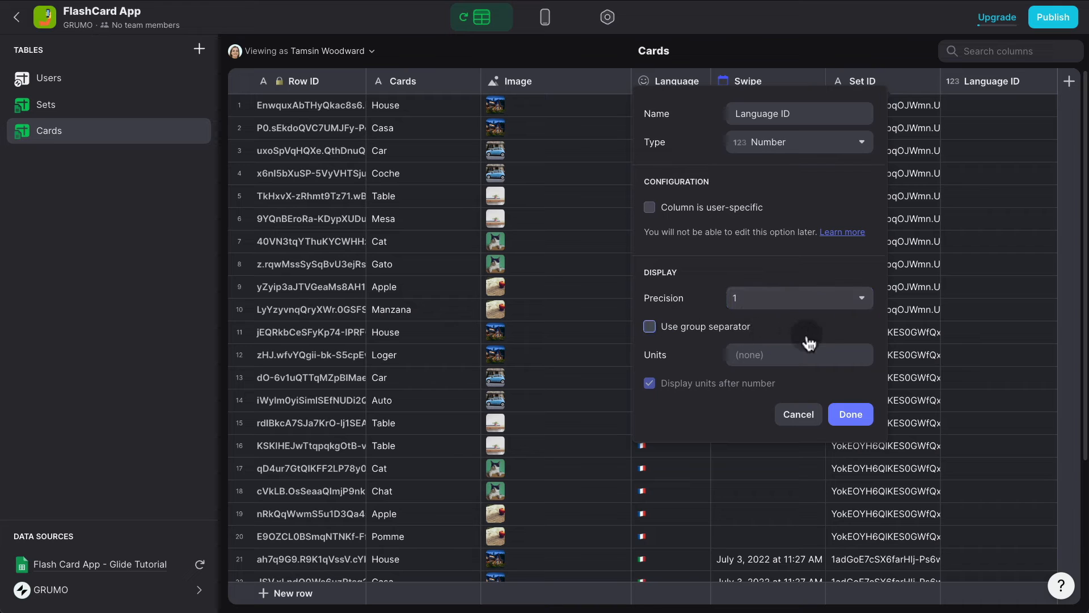
pyautogui.click(851, 414)
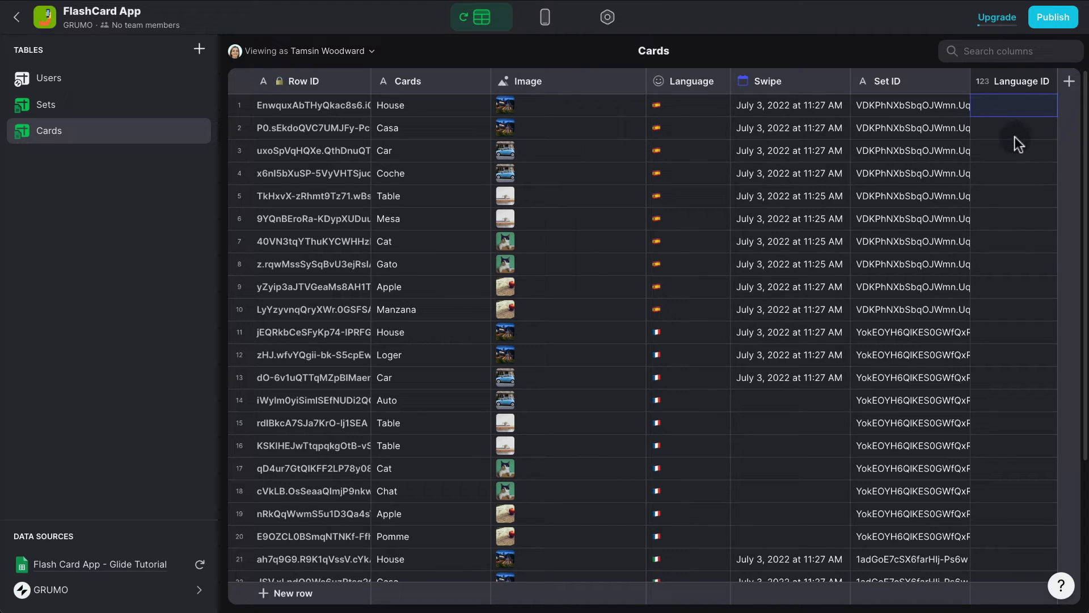
# Start a new column named Flag in the Cards table and set its type to Single Value.
pyautogui.click(1069, 82)
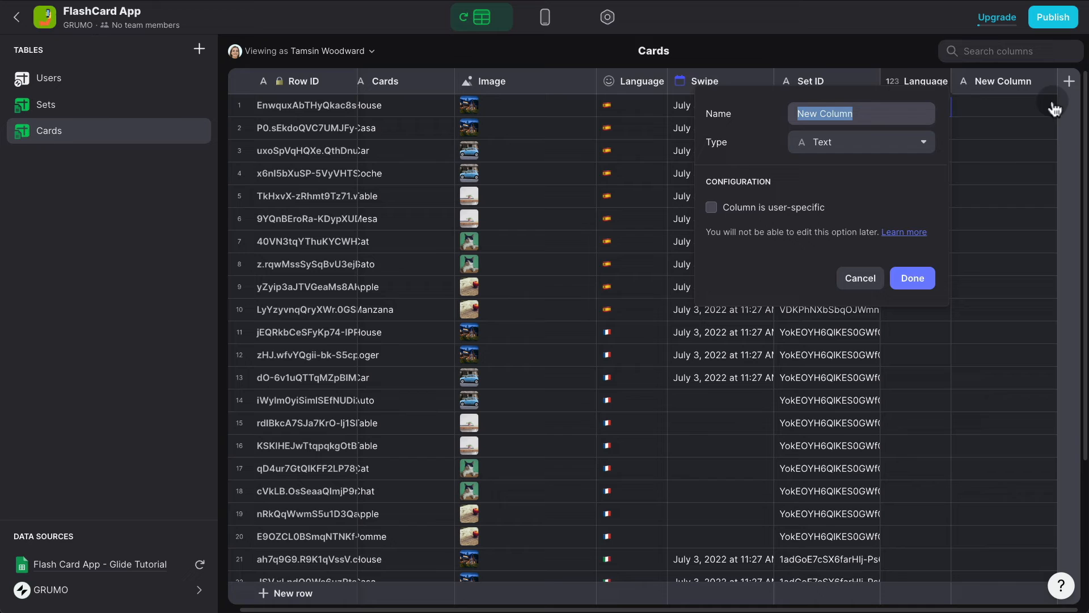
pyautogui.tripleClick(900, 116)
pyautogui.write('Fl')
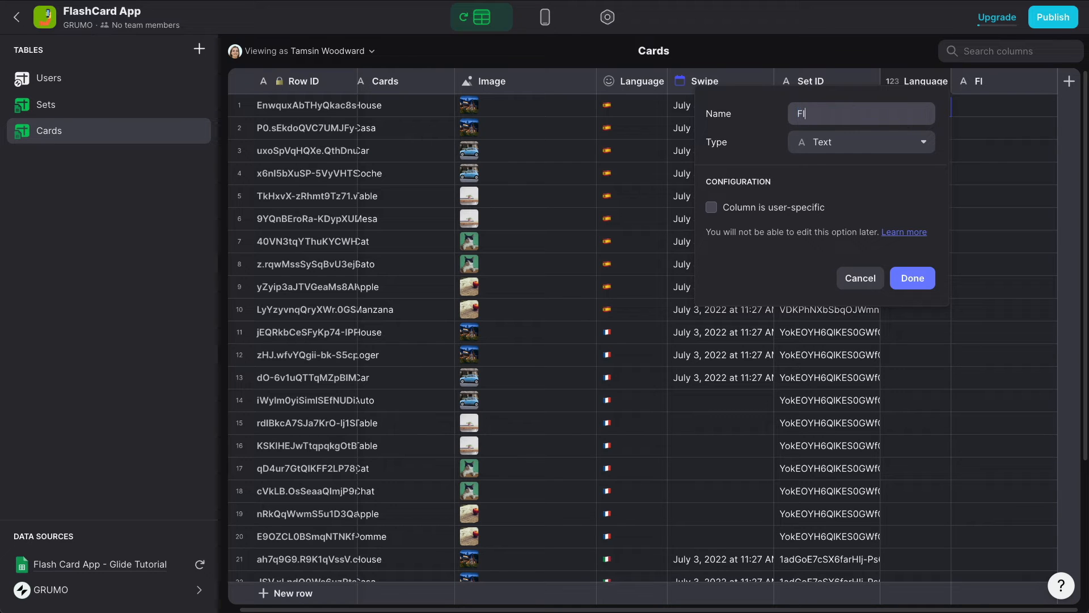
pyautogui.write('ag')
pyautogui.click(880, 141)
pyautogui.write('single')
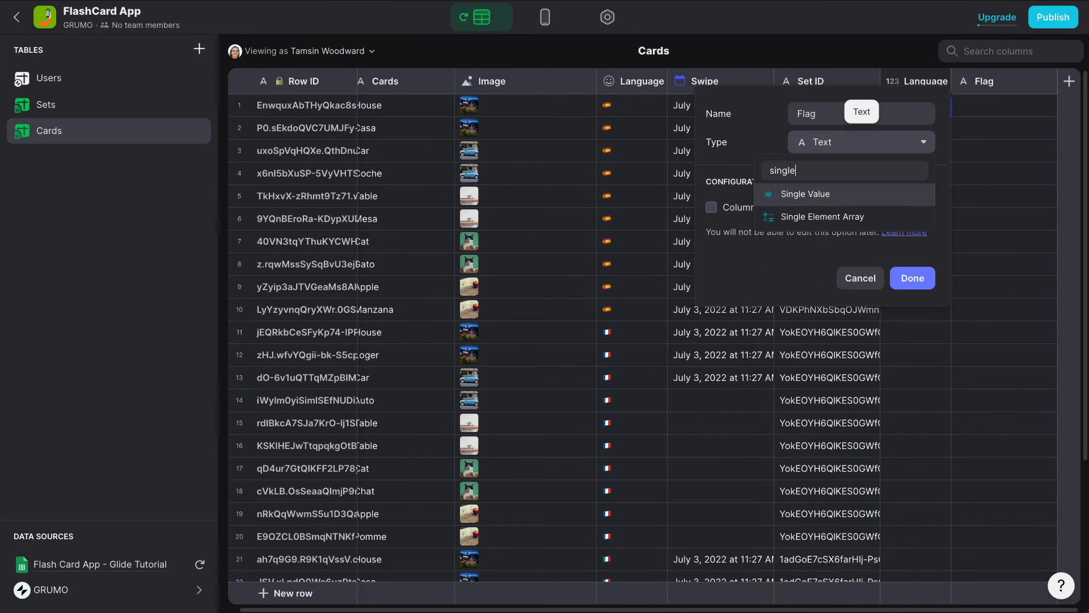
pyautogui.click(850, 194)
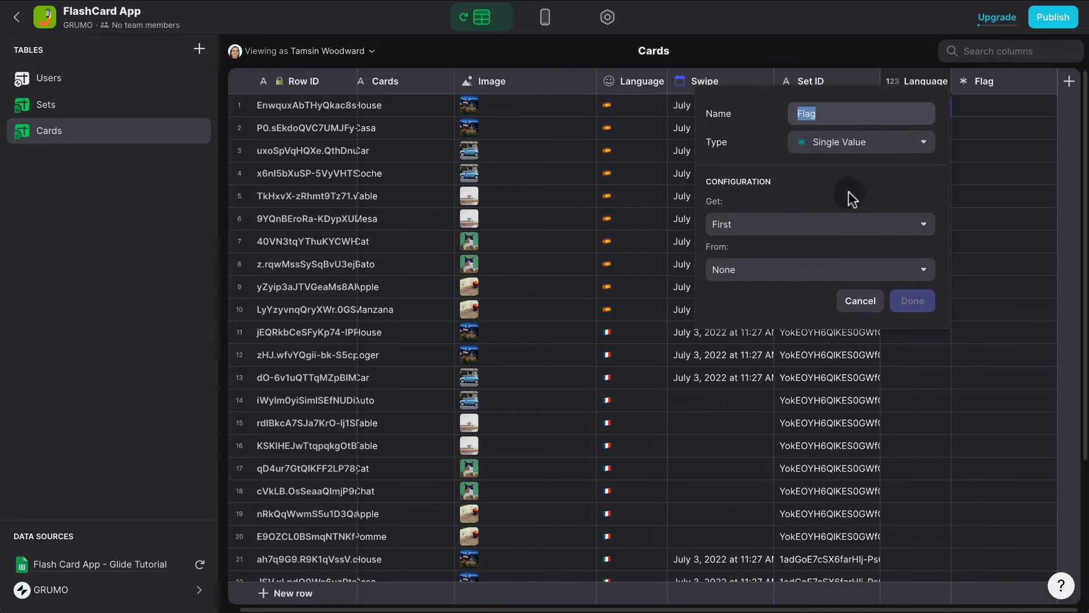
# Configure the Flag column to get the Sets table's Flag value from start, using Language ID as the row, and save it.
pyautogui.click(826, 227)
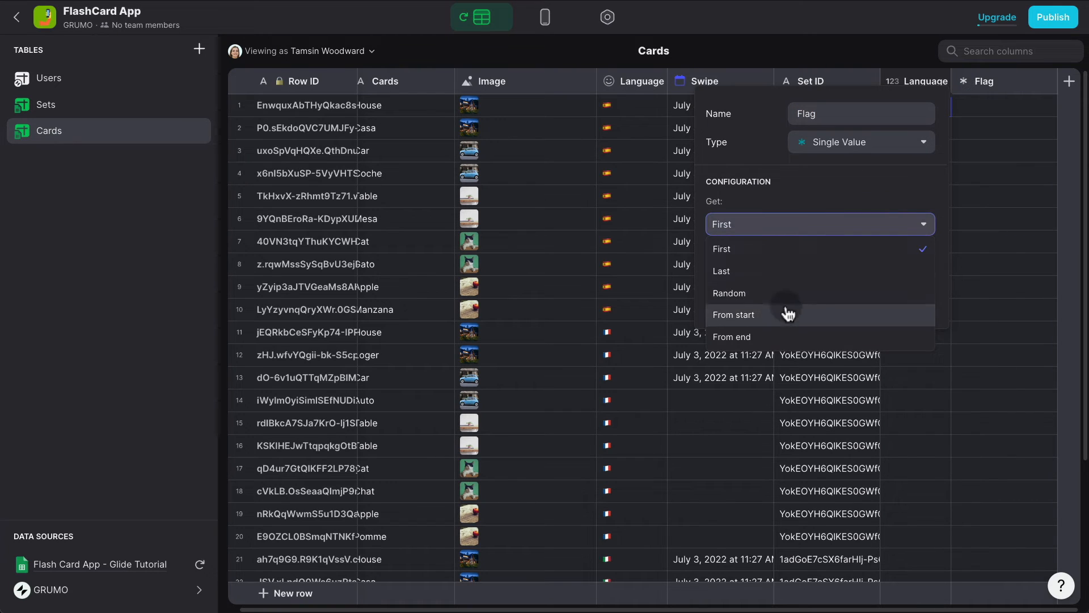
pyautogui.click(788, 315)
pyautogui.click(923, 271)
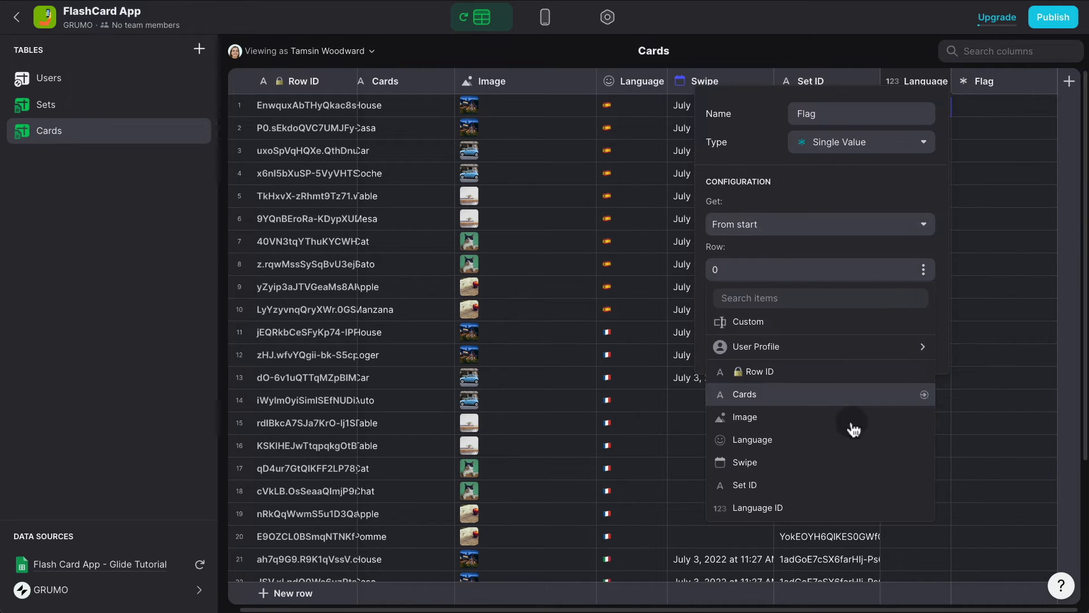
pyautogui.click(827, 509)
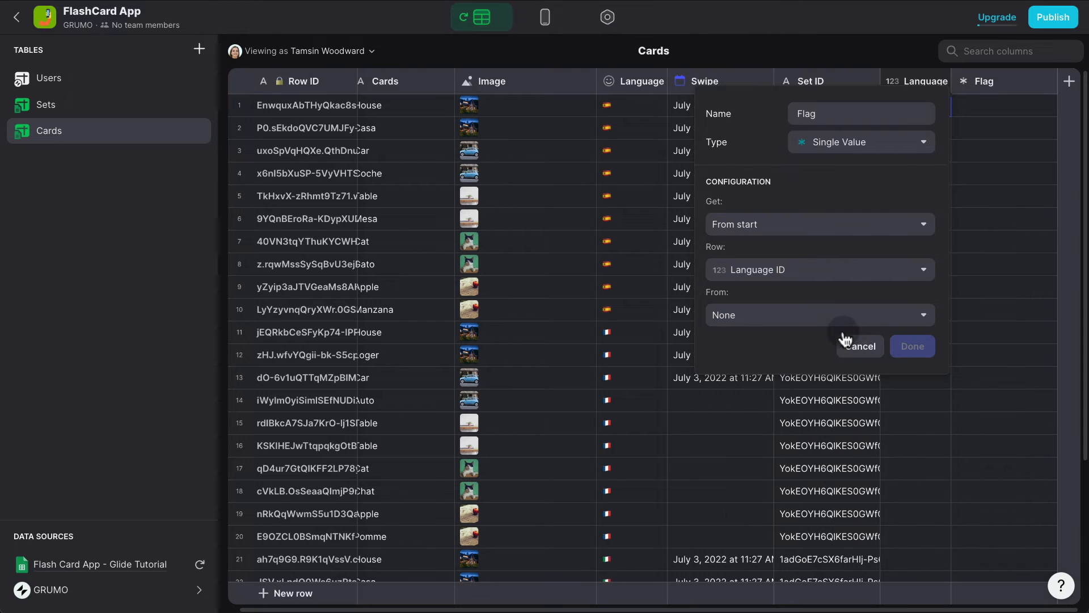
pyautogui.click(827, 316)
pyautogui.moveTo(811, 397)
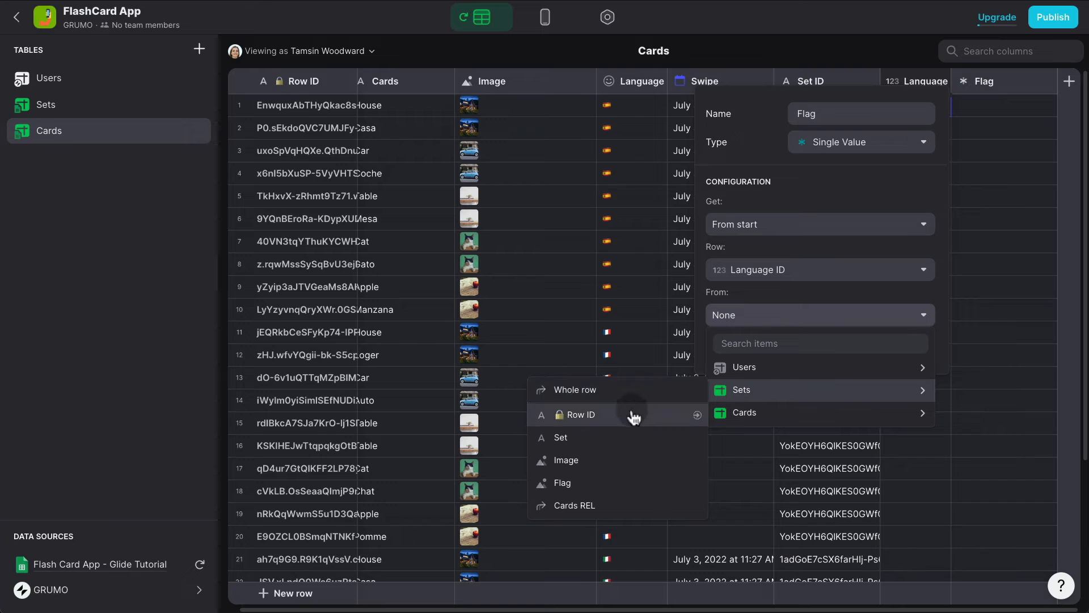
pyautogui.click(600, 487)
pyautogui.click(987, 317)
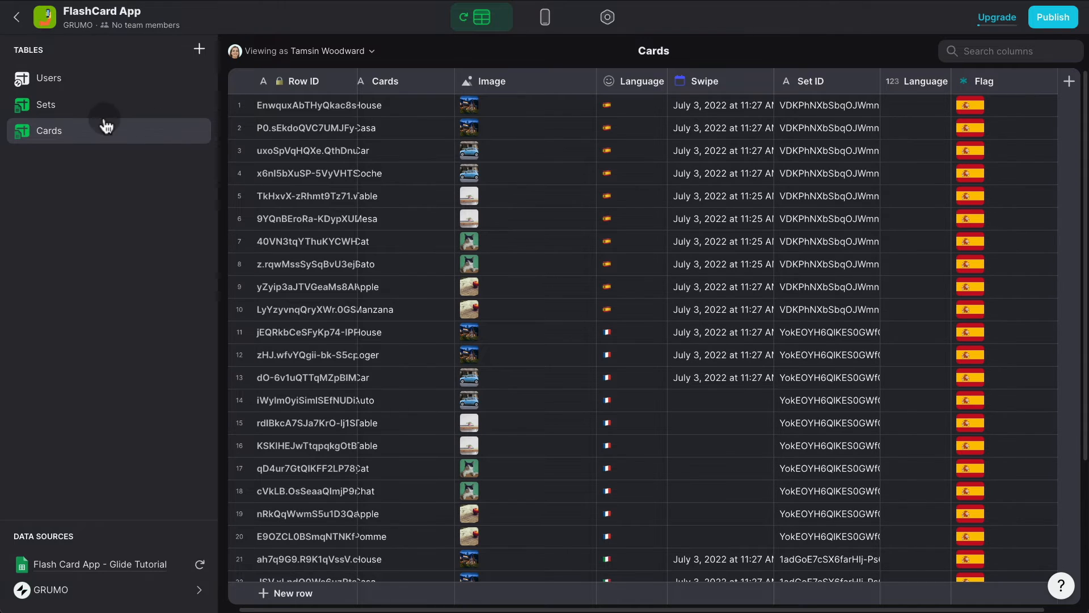
# Check the language order in the Sets table, and enter 1 as the Language ID of the first card, House, in the Cards table.
pyautogui.click(88, 109)
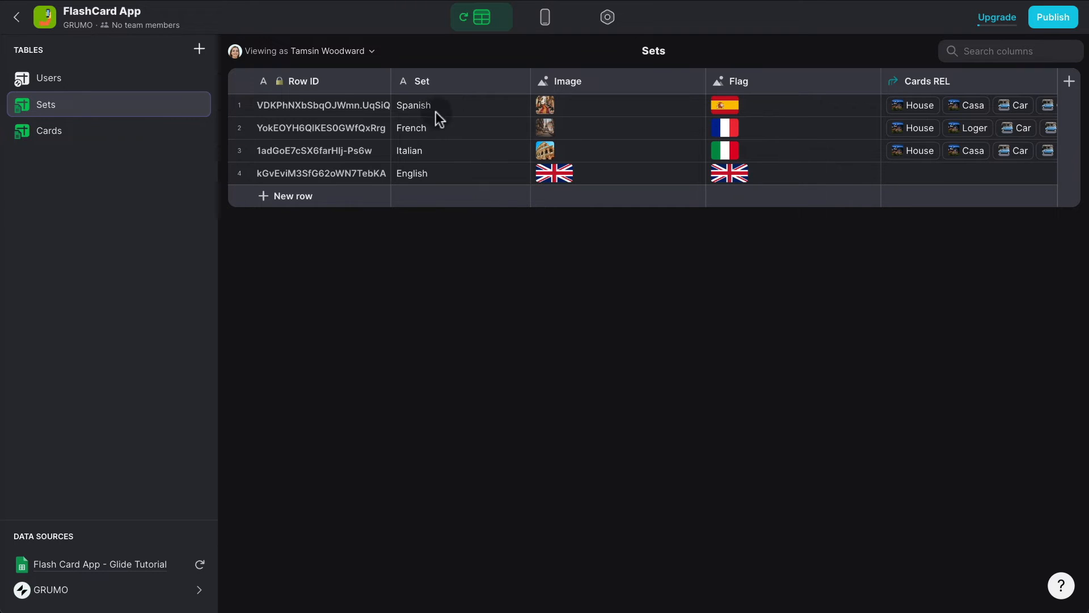
pyautogui.click(55, 135)
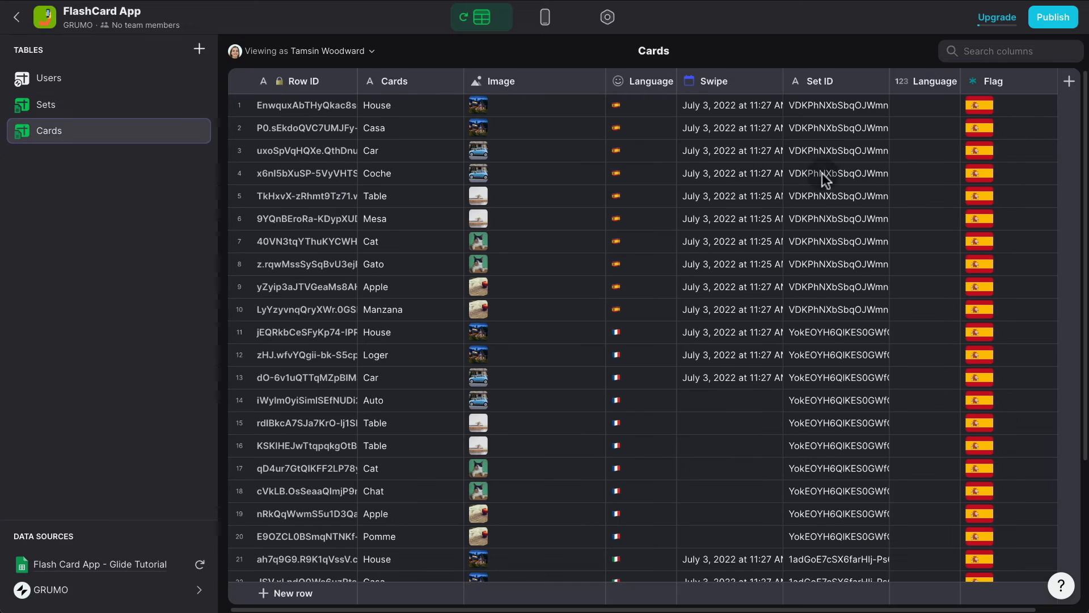
pyautogui.click(937, 108)
pyautogui.write('1')
pyautogui.press('Return')
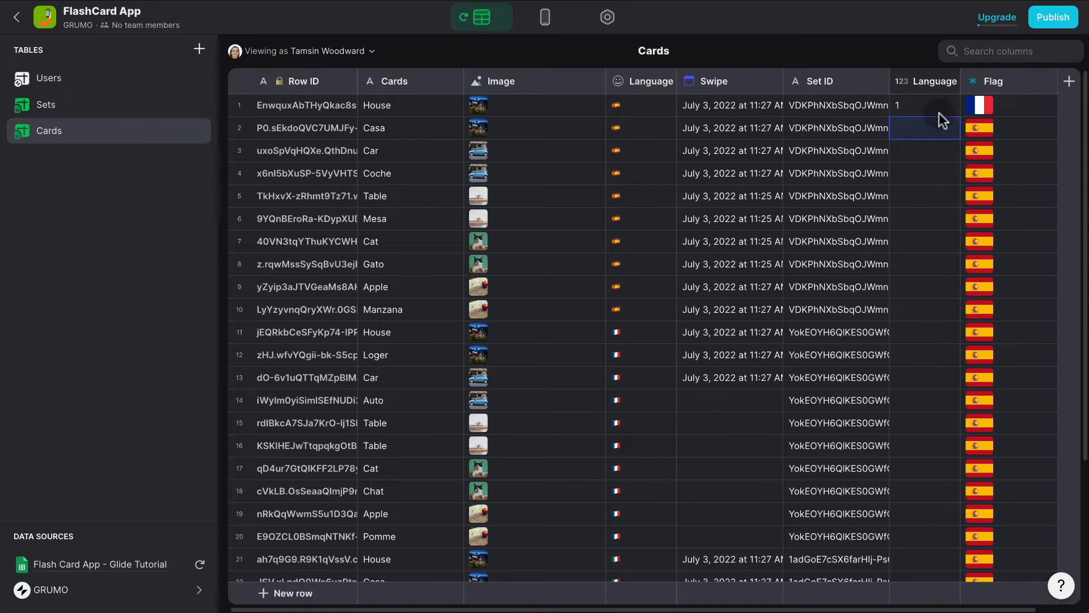
# Review the Sets table again, and try Language IDs 0, 1, 2 and 3 on the first four rows of the Cards table.
pyautogui.click(159, 115)
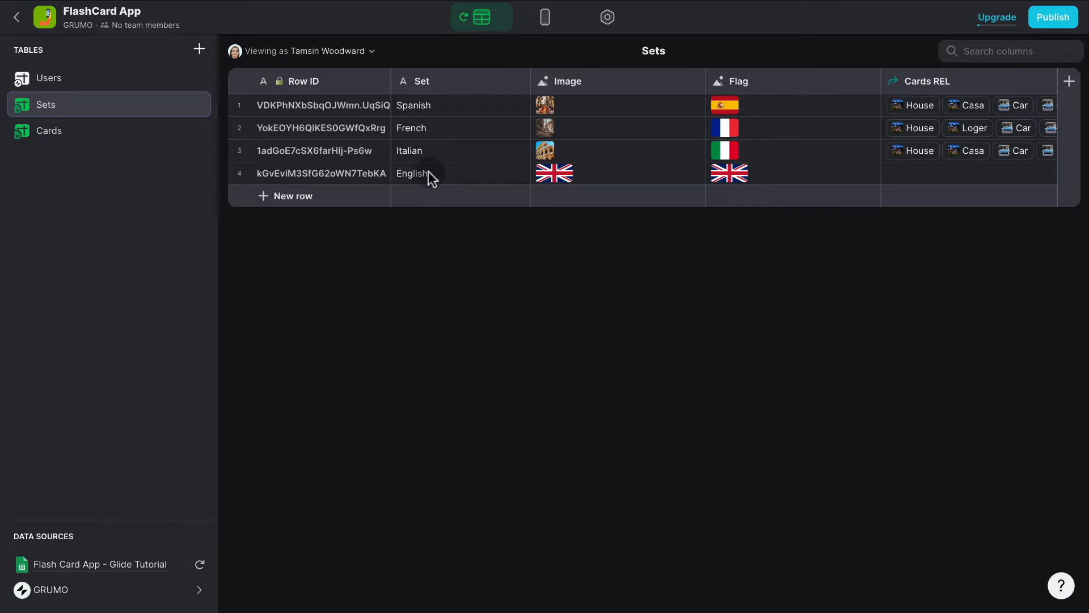
pyautogui.click(123, 138)
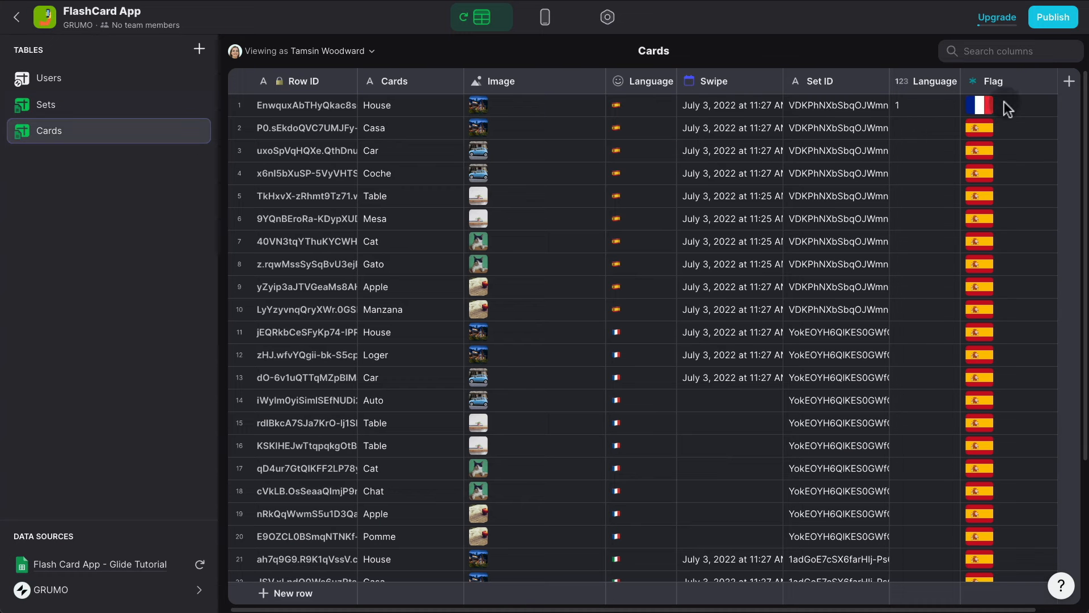
pyautogui.click(926, 104)
pyautogui.write('0')
pyautogui.press('Return')
pyautogui.write('1')
pyautogui.press('Return')
pyautogui.write('2')
pyautogui.press('Return')
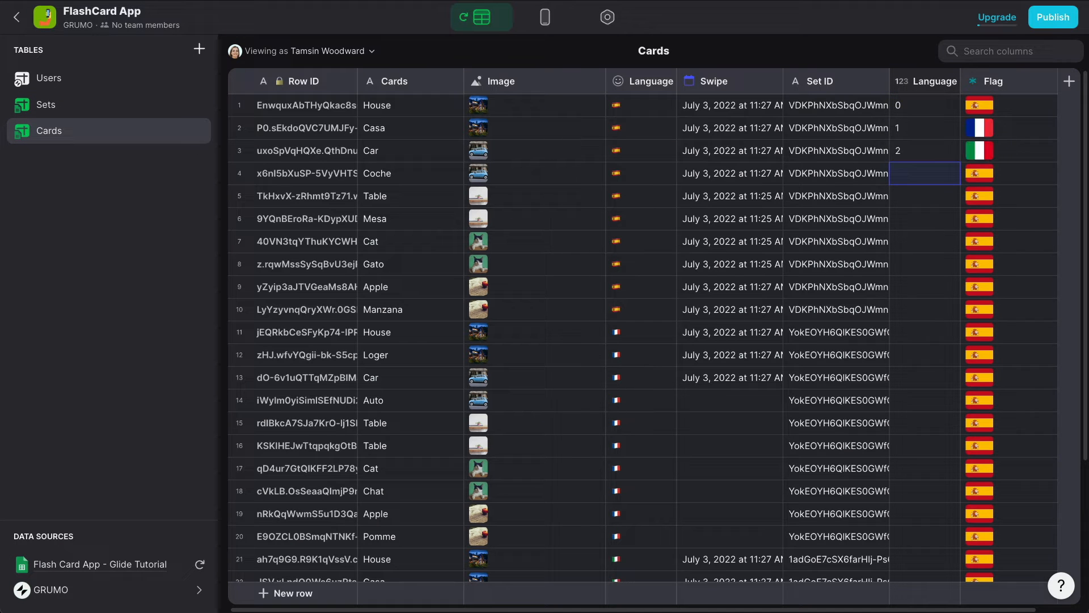
pyautogui.write('3')
pyautogui.press('Return')
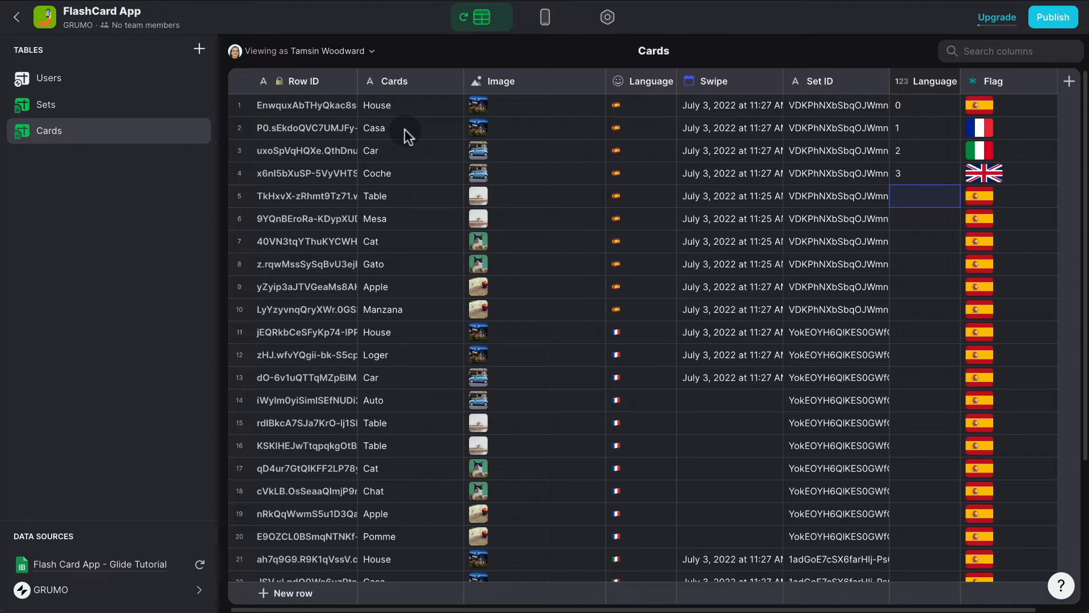
# Fill in the Language IDs of the ten Spanish set cards, using 3 for each English word and 0 for each Spanish word.
pyautogui.click(921, 106)
pyautogui.write('3')
pyautogui.press('Return')
pyautogui.write('0')
pyautogui.press('Return')
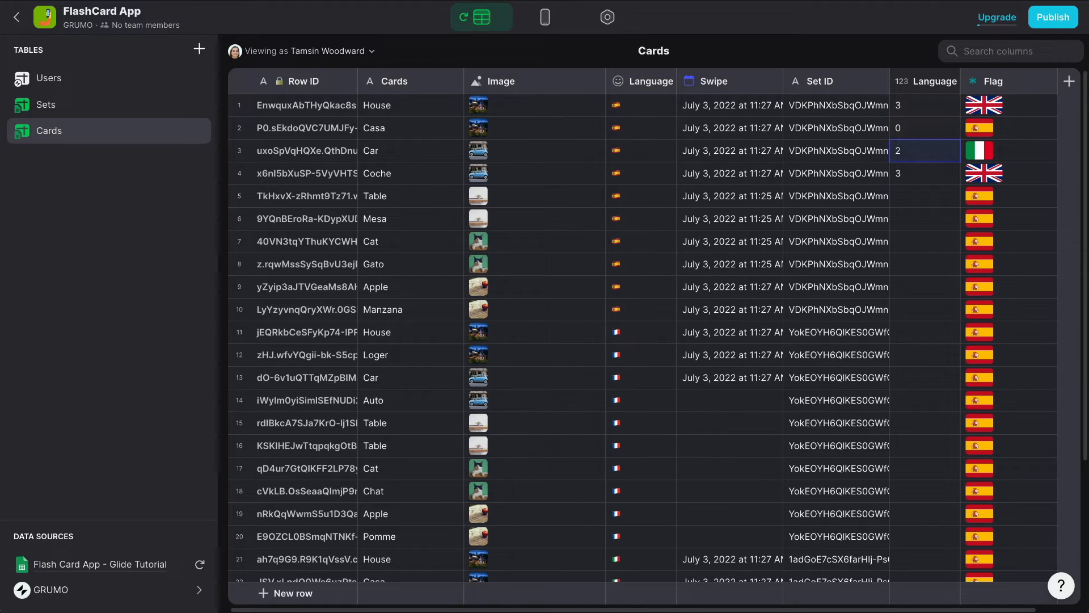
pyautogui.write('3')
pyautogui.press('Return')
pyautogui.write('0')
pyautogui.press('Return')
pyautogui.write('3')
pyautogui.press('Return')
pyautogui.write('0')
pyautogui.press('Return')
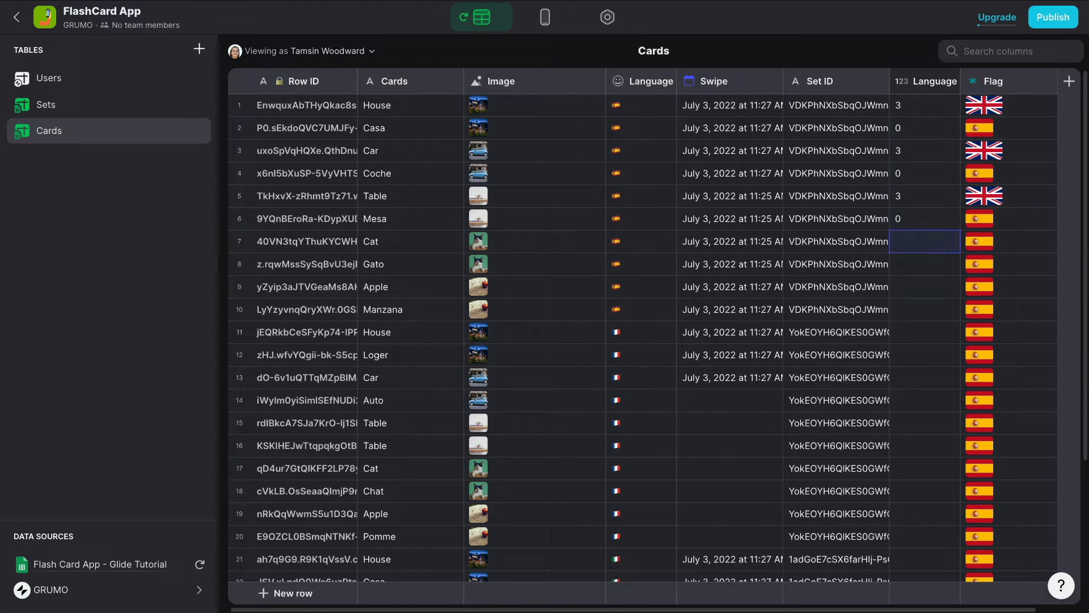
pyautogui.write('3')
pyautogui.press('Return')
pyautogui.write('0')
pyautogui.press('Return')
pyautogui.write('3')
pyautogui.press('Return')
pyautogui.write('0')
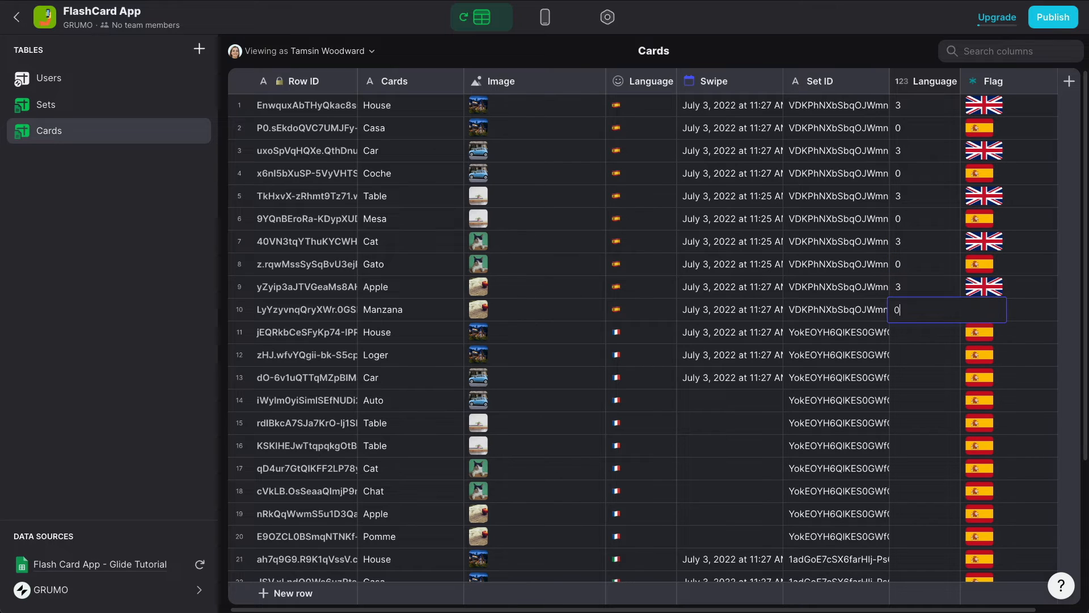
pyautogui.press('Return')
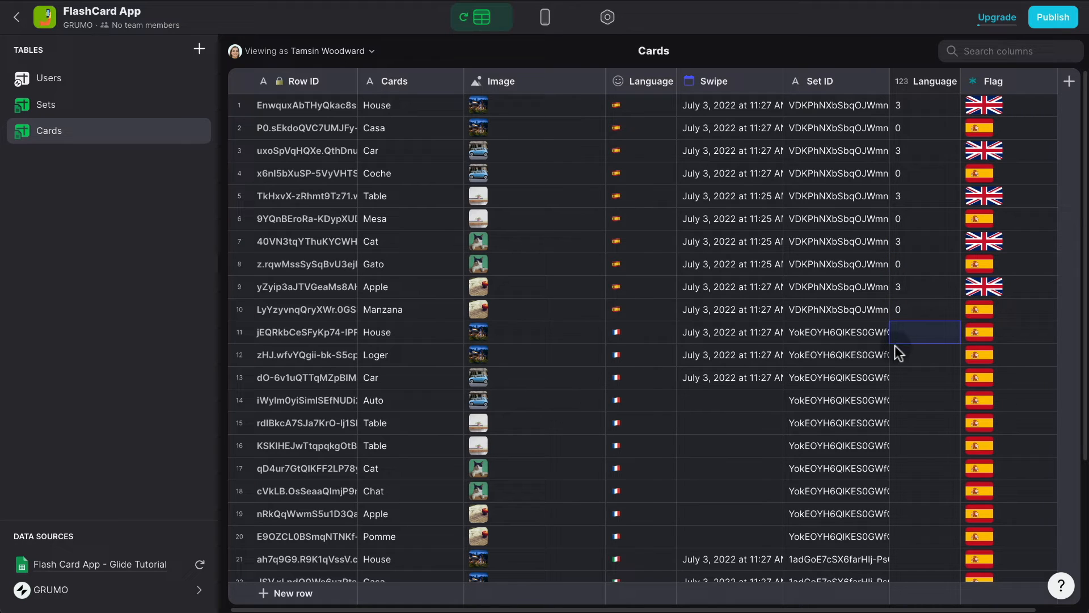
# Set the Language ID to 3 for the French set's House card and to 1 for its Loger card.
pyautogui.scroll(-1, 893, 348)
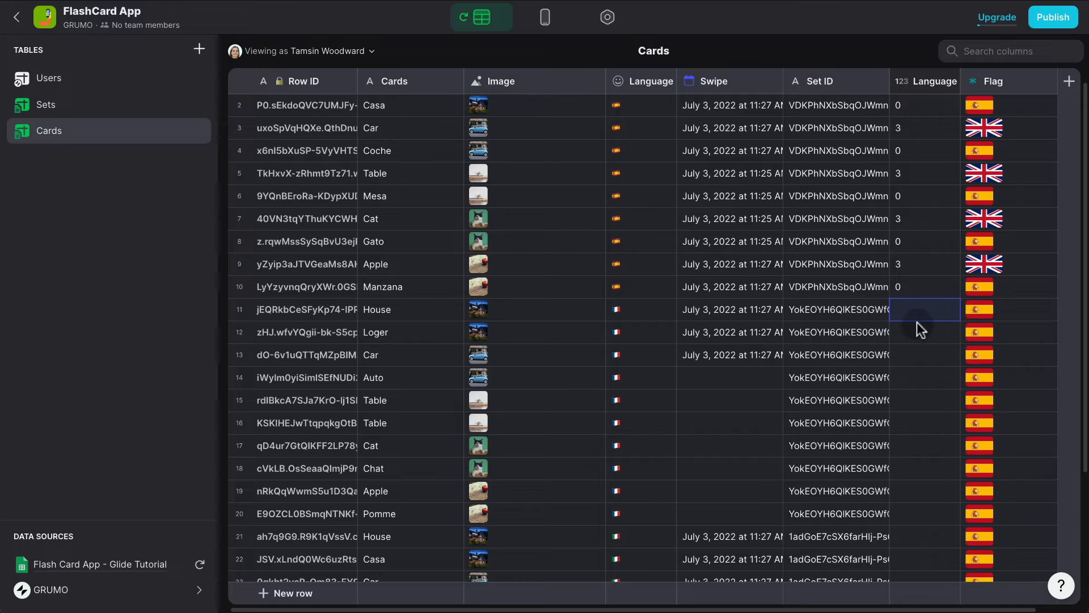
pyautogui.scroll(1, 916, 316)
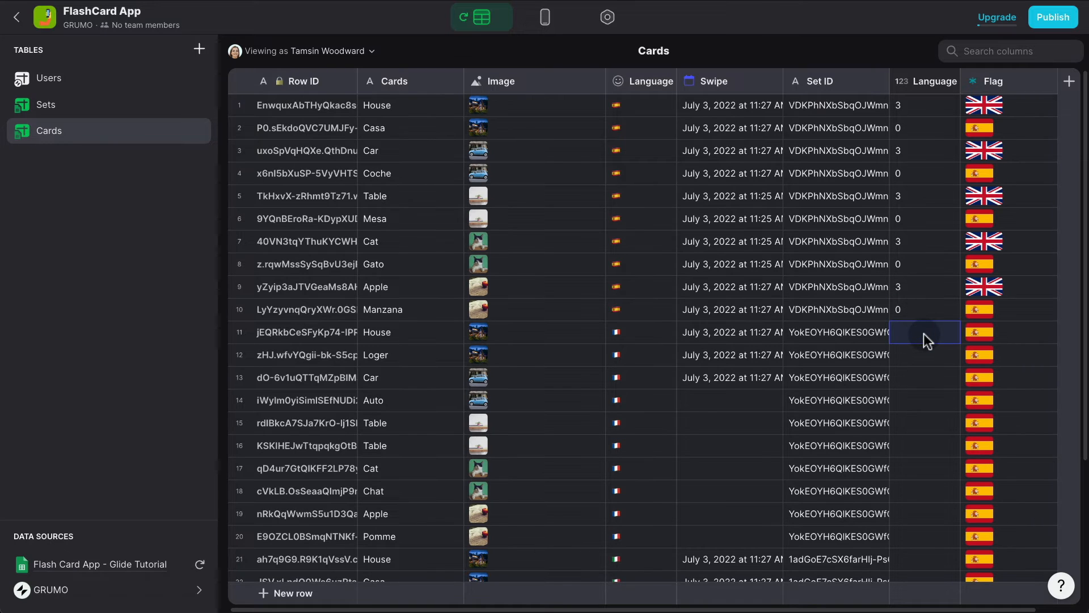
pyautogui.write('3')
pyautogui.press('Return')
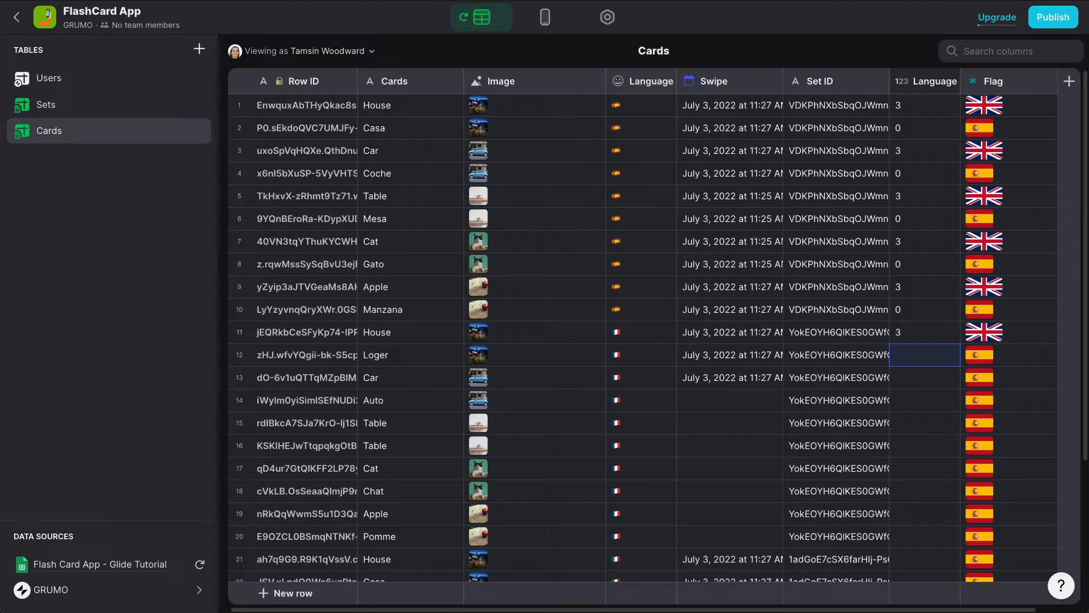
pyautogui.write('1')
pyautogui.press('Return')
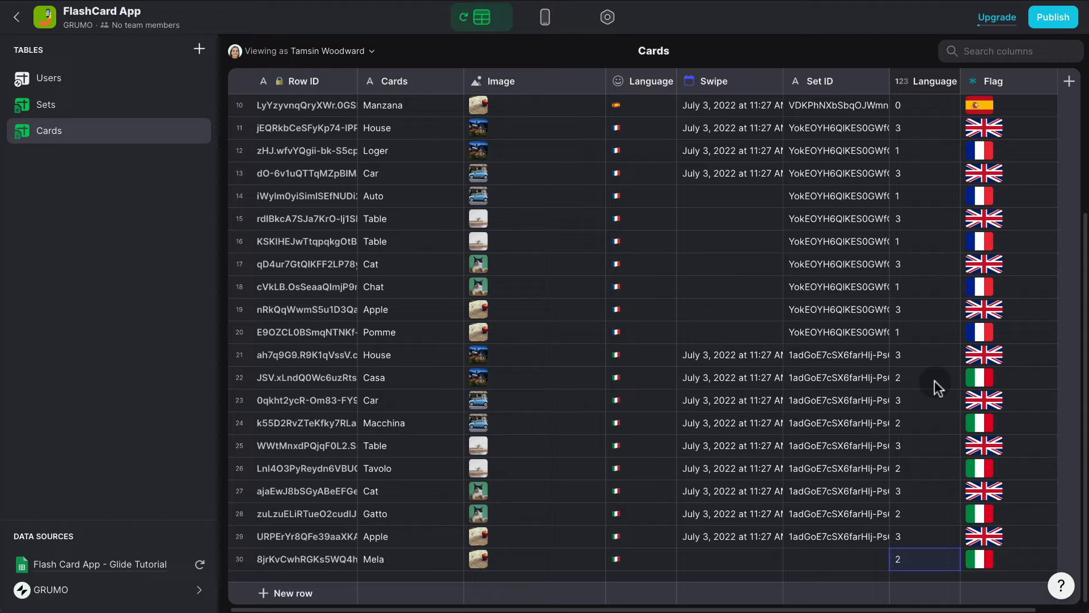
# Add an Image component showing the Flag column below the word on the swipe card, with the medium-height rectangular image shape.
pyautogui.click(545, 19)
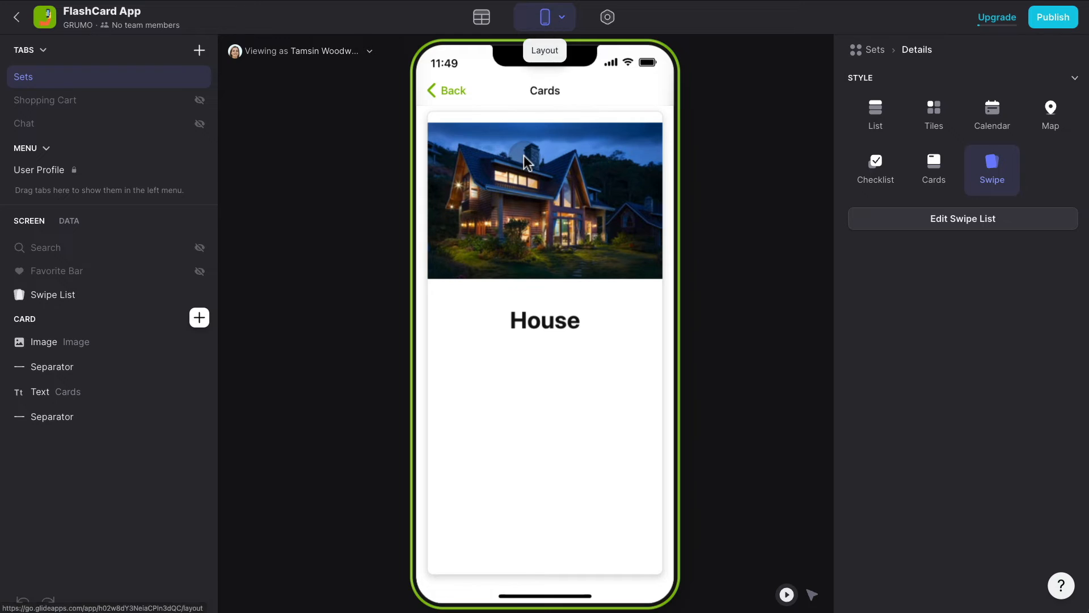
pyautogui.click(199, 317)
pyautogui.click(253, 376)
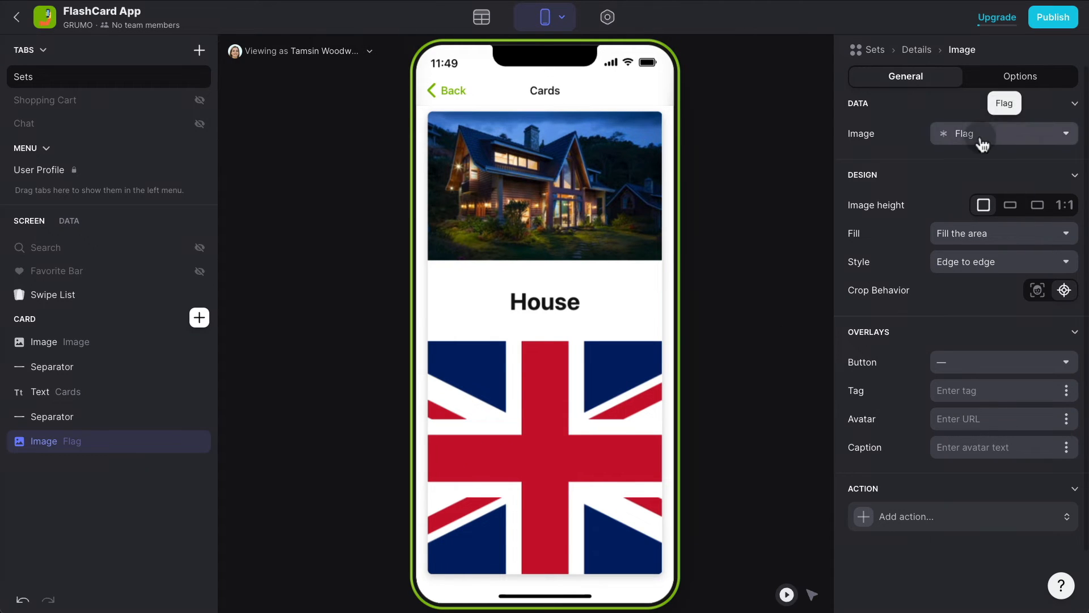
pyautogui.click(1037, 208)
# Swipe through the cards in the preview to check their flags, and compare the Sets and Cards tables behind them.
pyautogui.click(543, 466)
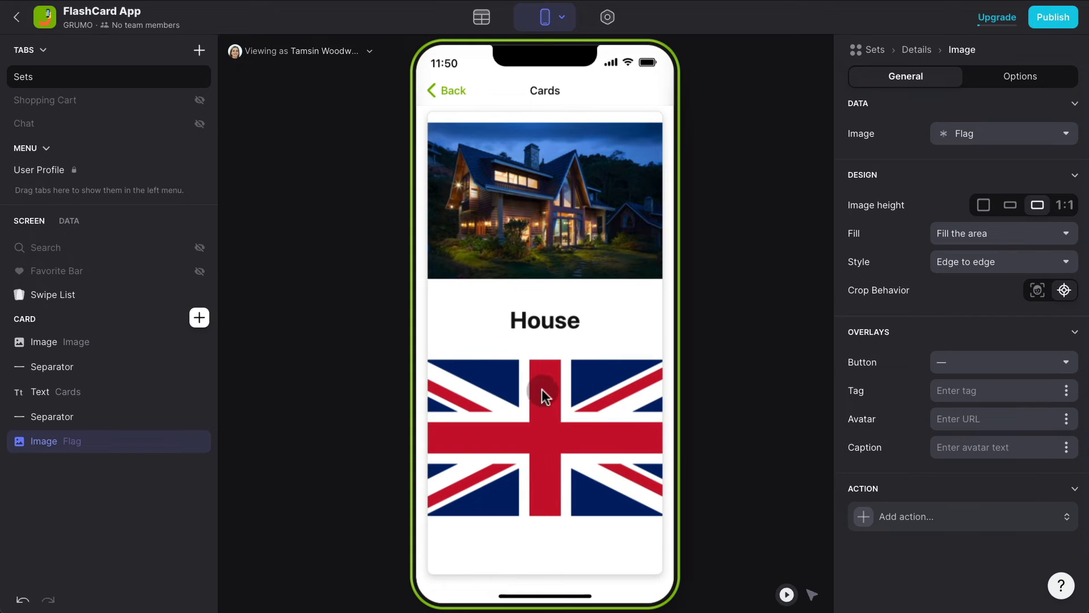
pyautogui.click(520, 350)
pyautogui.click(574, 350)
pyautogui.click(592, 318)
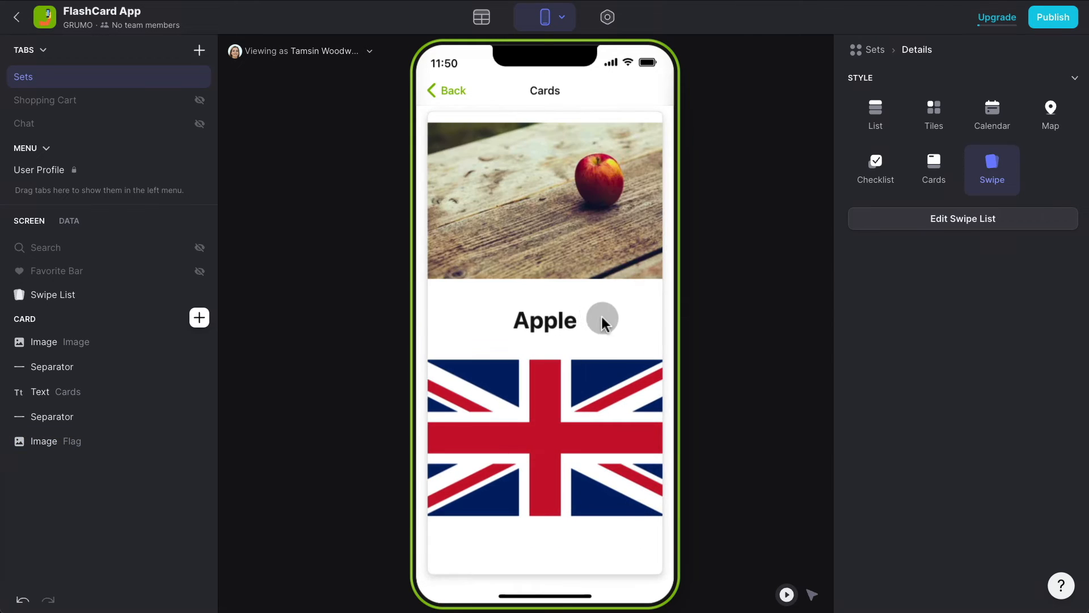
pyautogui.moveTo(602, 318); pyautogui.dragTo(488, 307)
pyautogui.moveTo(575, 307); pyautogui.dragTo(483, 307)
pyautogui.moveTo(584, 308); pyautogui.dragTo(482, 295)
pyautogui.moveTo(578, 292); pyautogui.dragTo(424, 288)
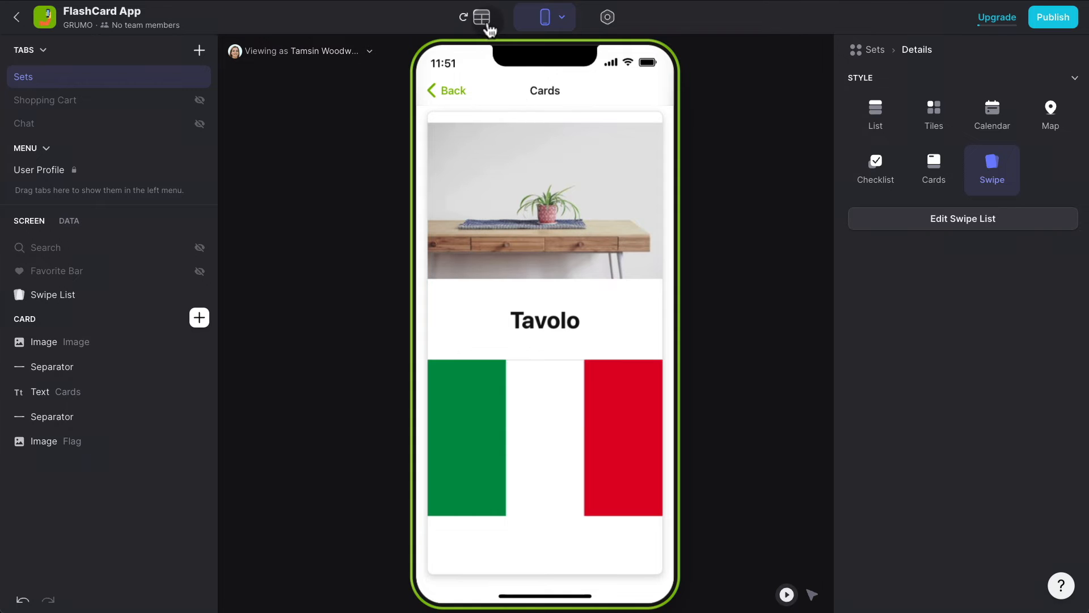
pyautogui.click(486, 26)
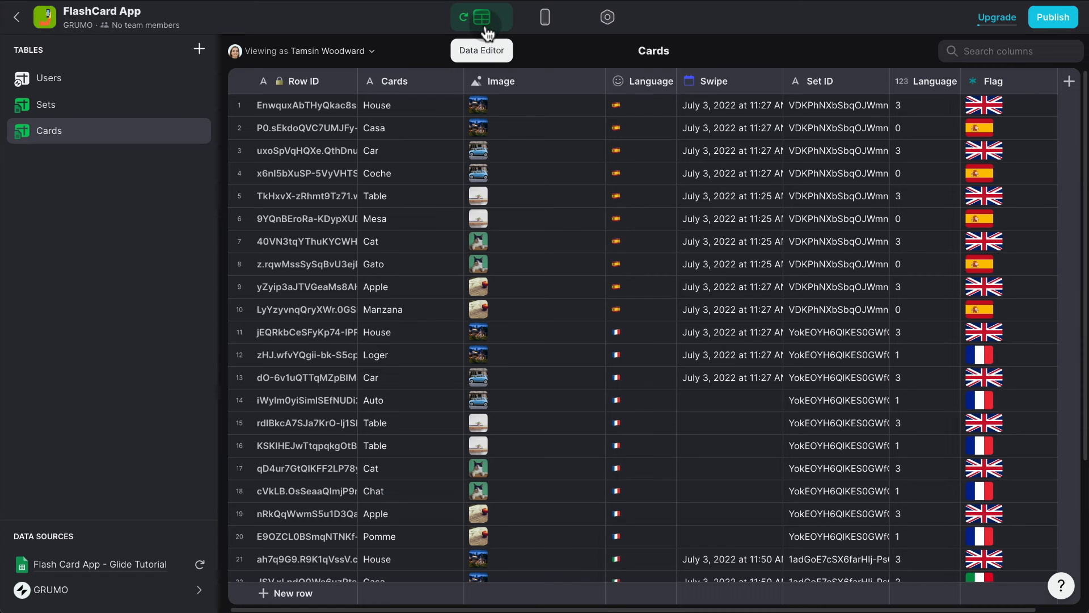
pyautogui.click(102, 108)
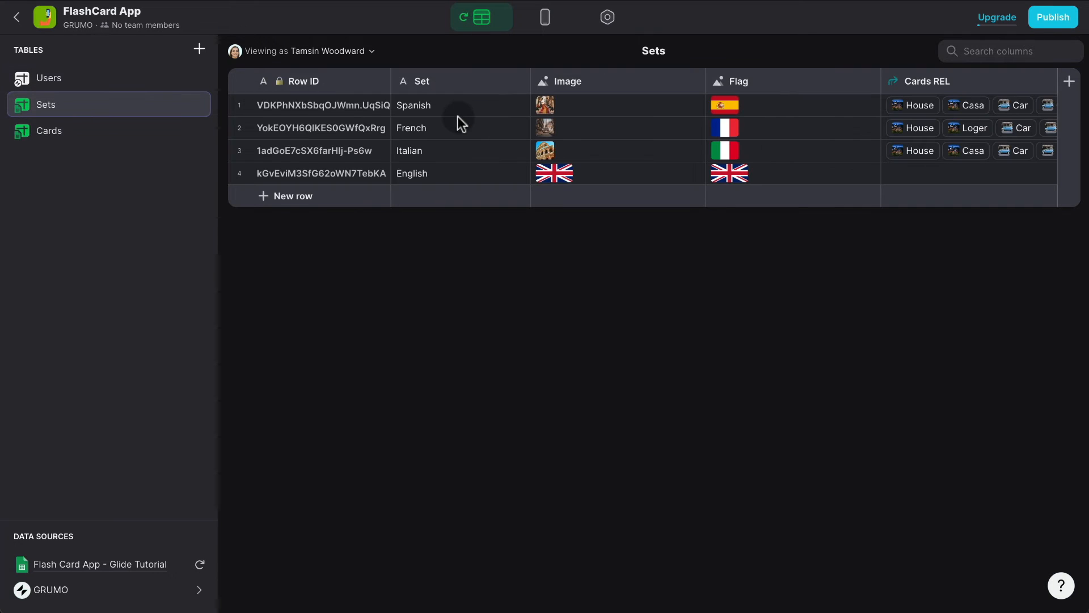
pyautogui.click(76, 133)
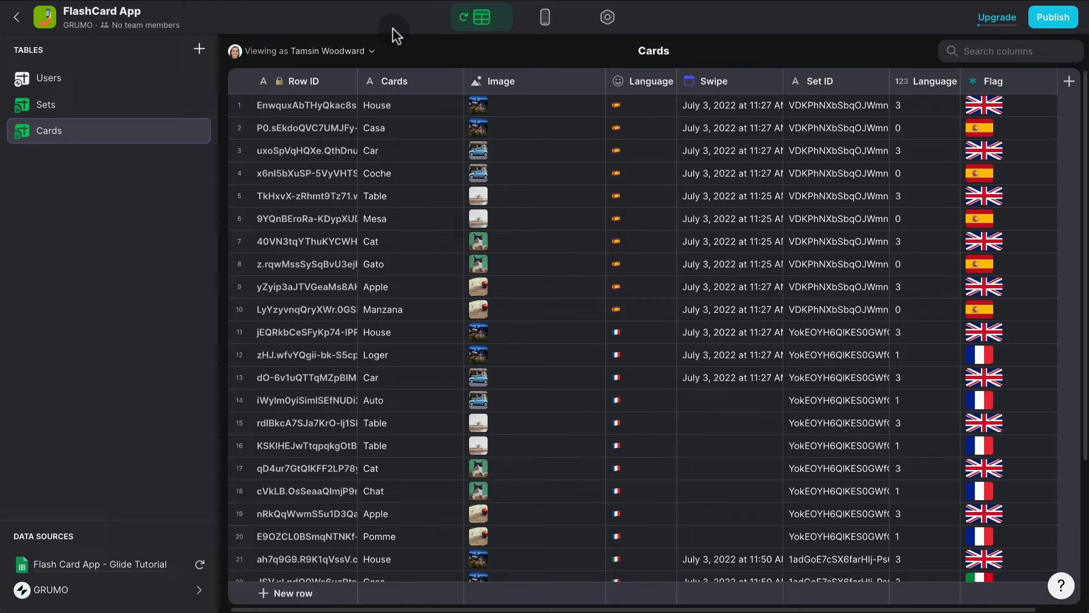
pyautogui.click(545, 18)
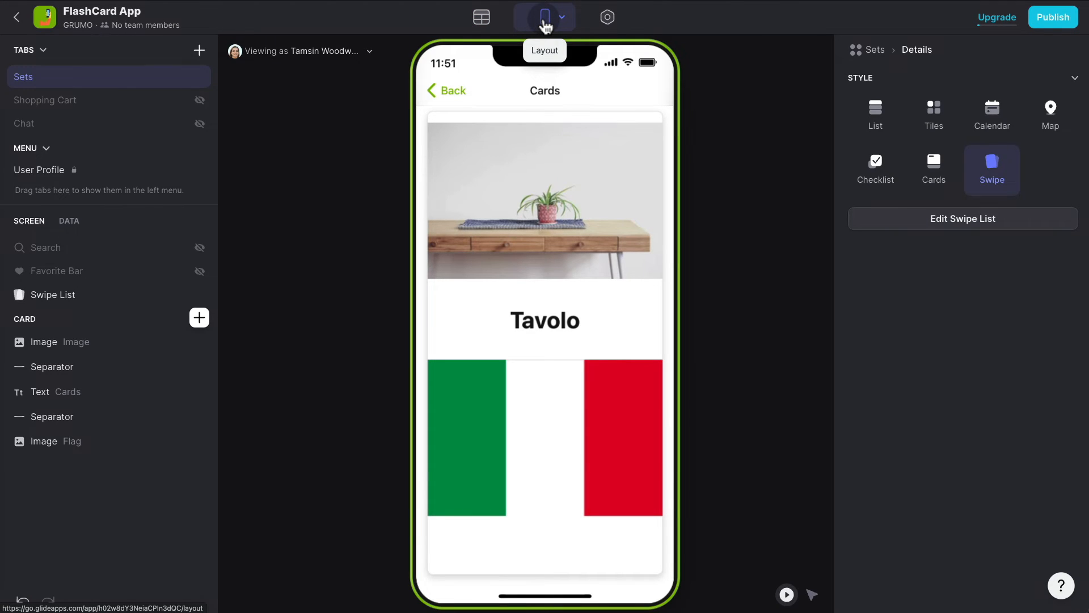
# Add a Text column named Role to the Users data table, leaving it not user-specific.
pyautogui.click(483, 21)
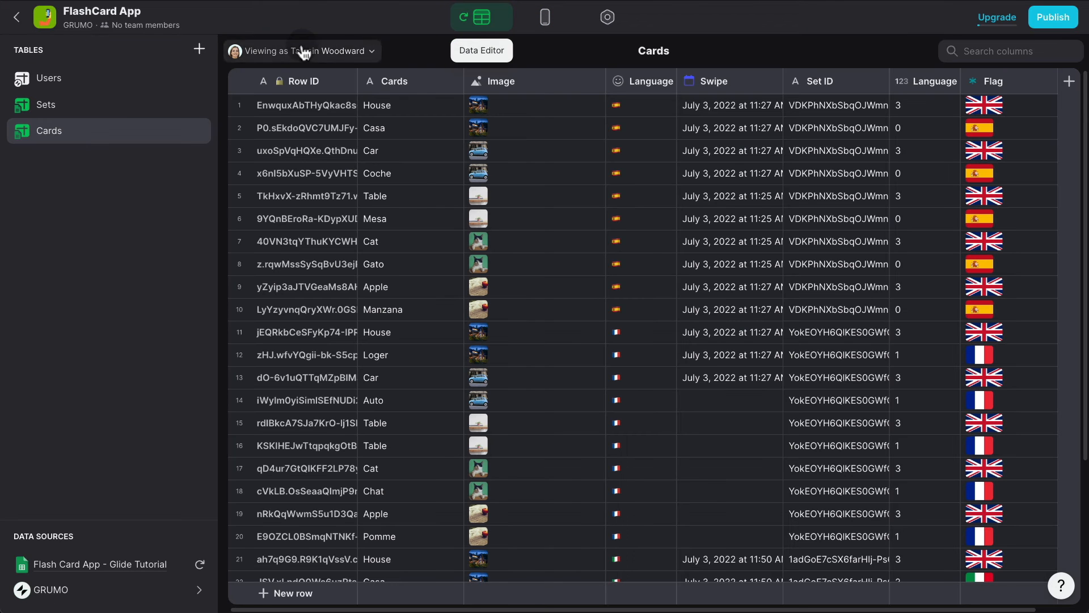
pyautogui.click(146, 82)
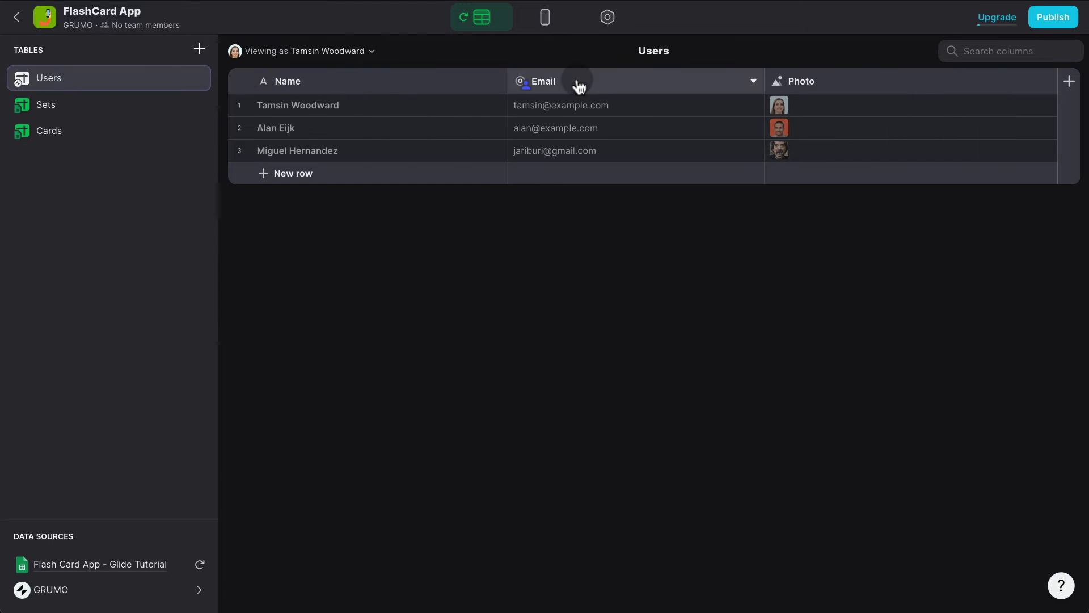
pyautogui.click(1068, 85)
pyautogui.write('Role')
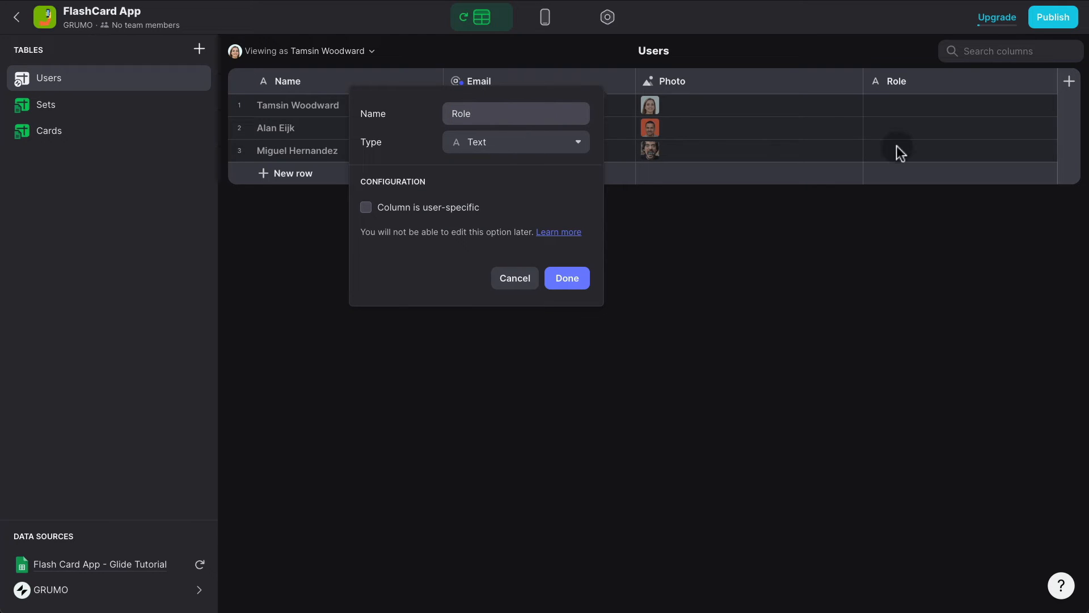
pyautogui.click(569, 278)
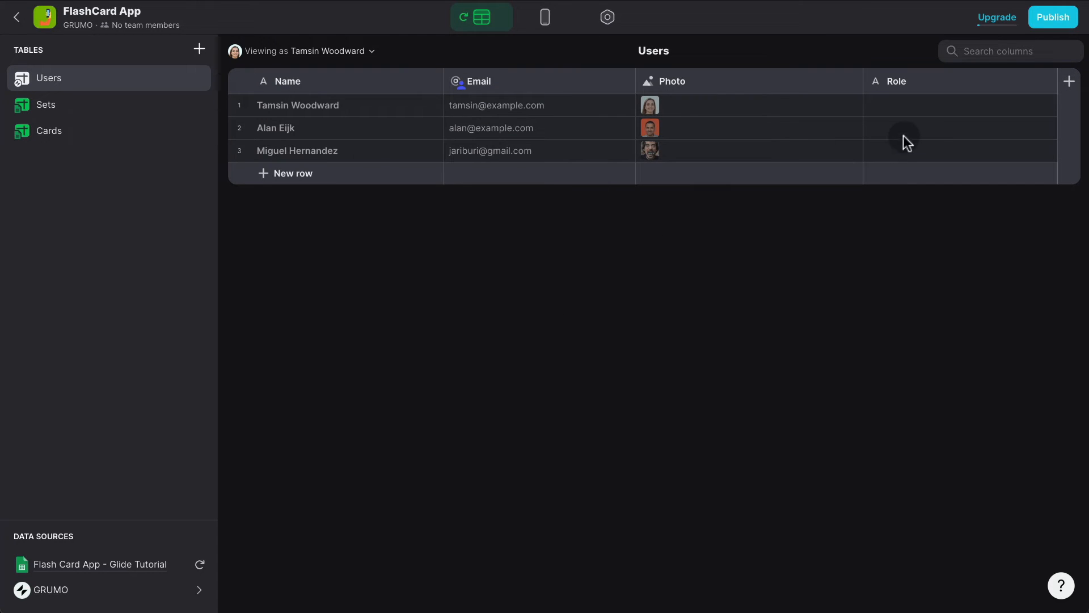
# Set the Role of the third user in the Users table to Admin.
pyautogui.doubleClick(910, 149)
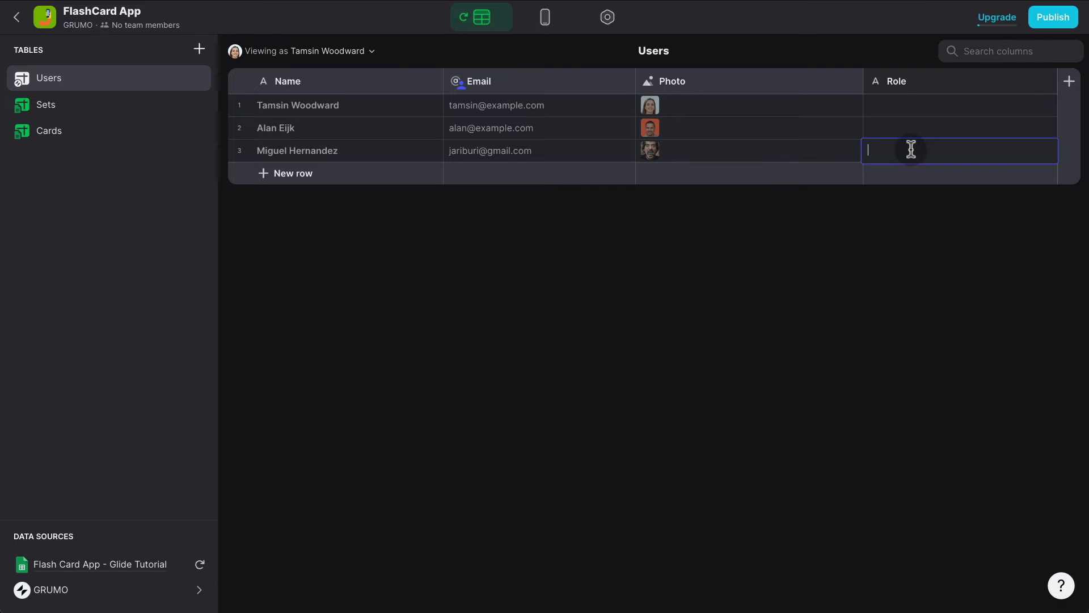
pyautogui.write('Admin')
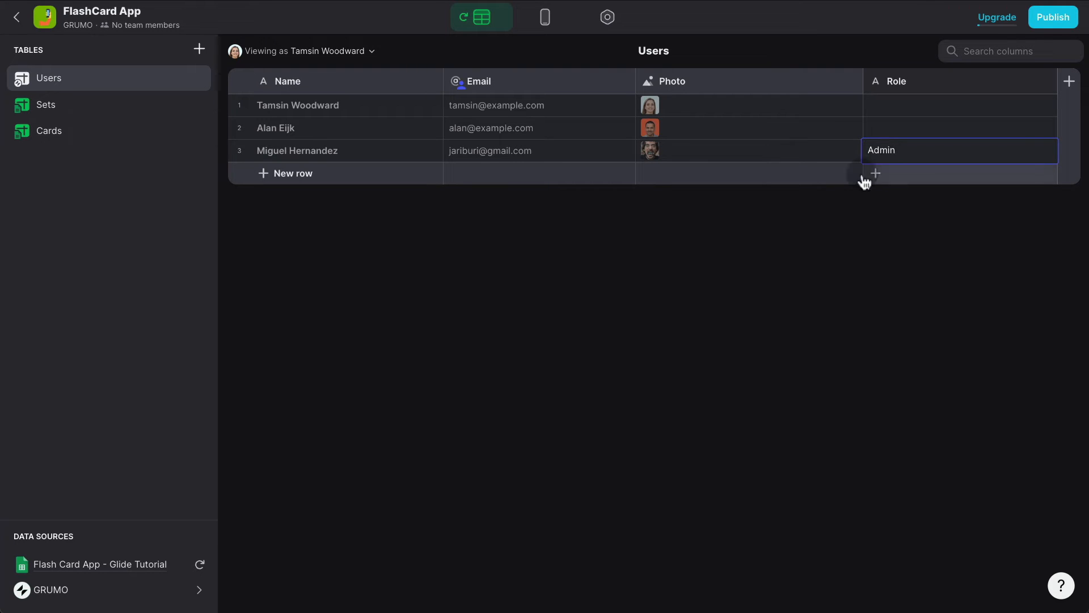
pyautogui.click(837, 199)
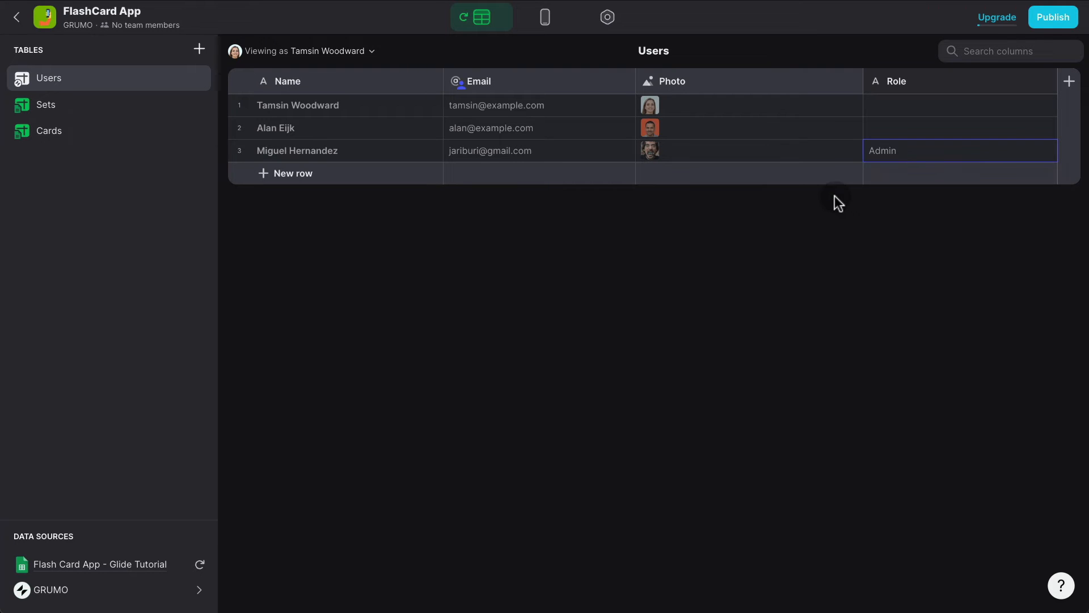
# Switch to viewing the app as the Admin user and go back to the Sets list in the layout preview.
pyautogui.click(342, 51)
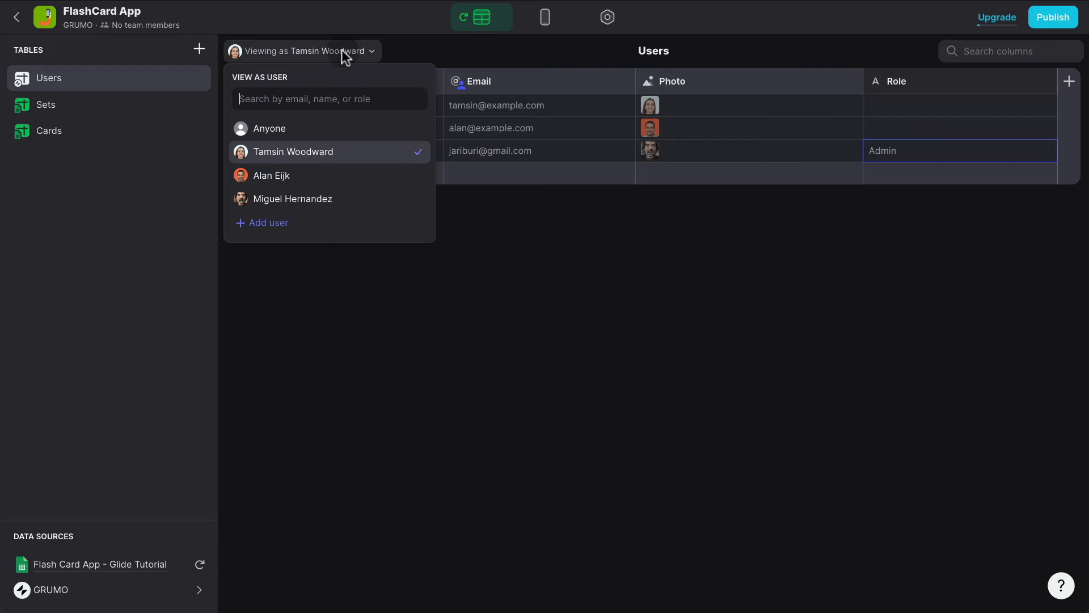
pyautogui.click(318, 200)
pyautogui.click(728, 230)
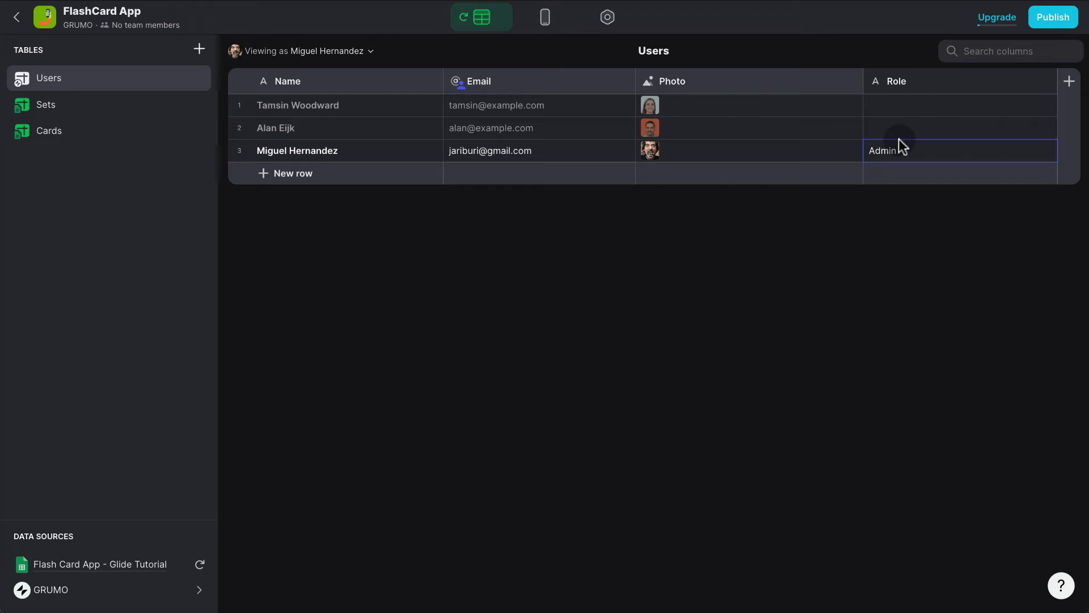
pyautogui.click(545, 18)
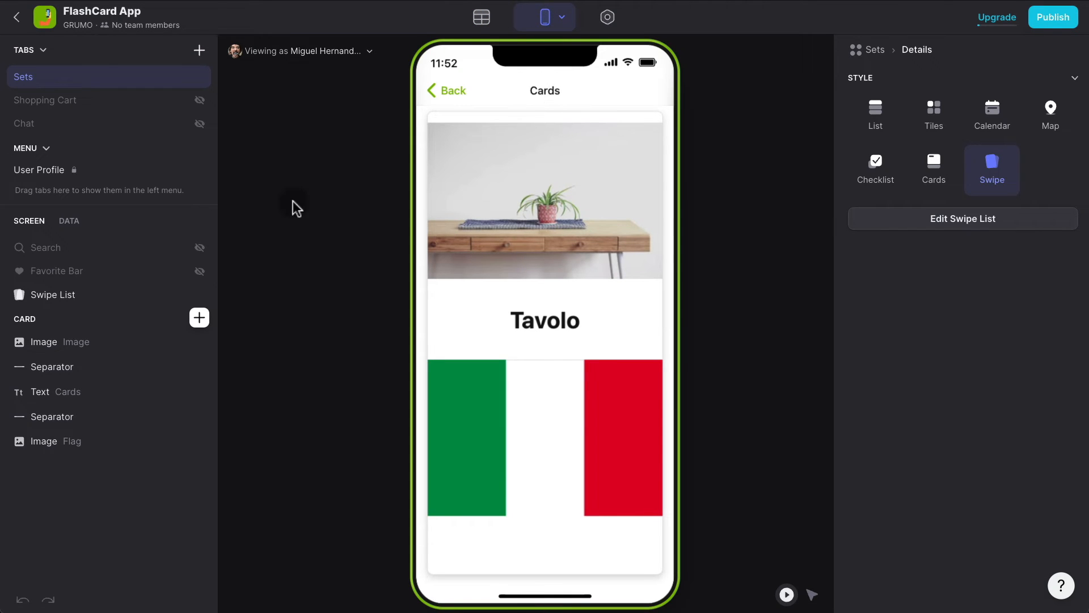
pyautogui.click(460, 94)
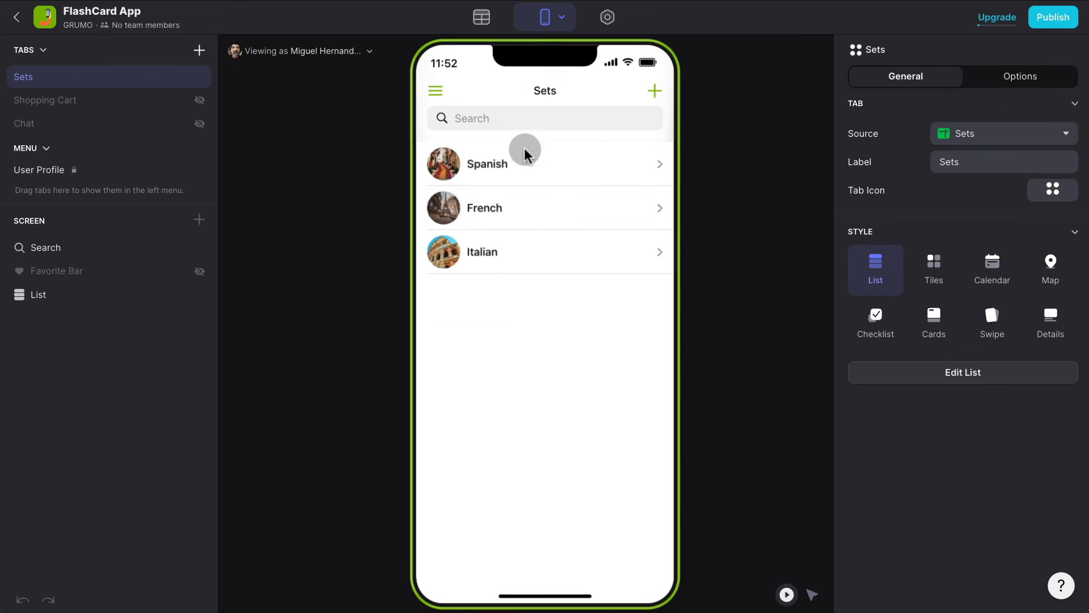
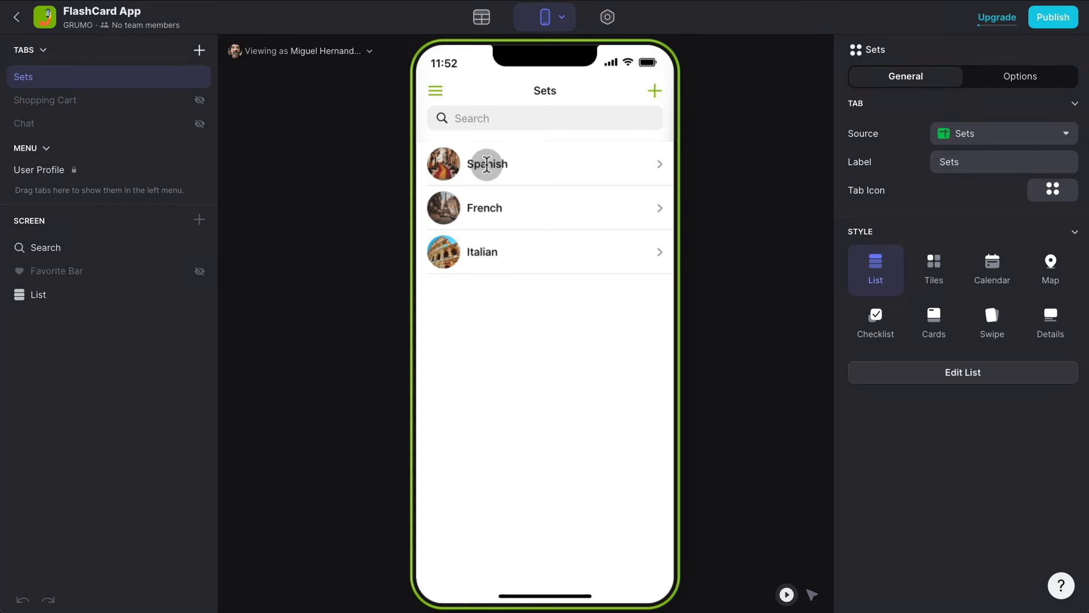
# Restrict adding items to the Sets list with the condition that the User Profile's Role is Admin.
pyautogui.click(55, 300)
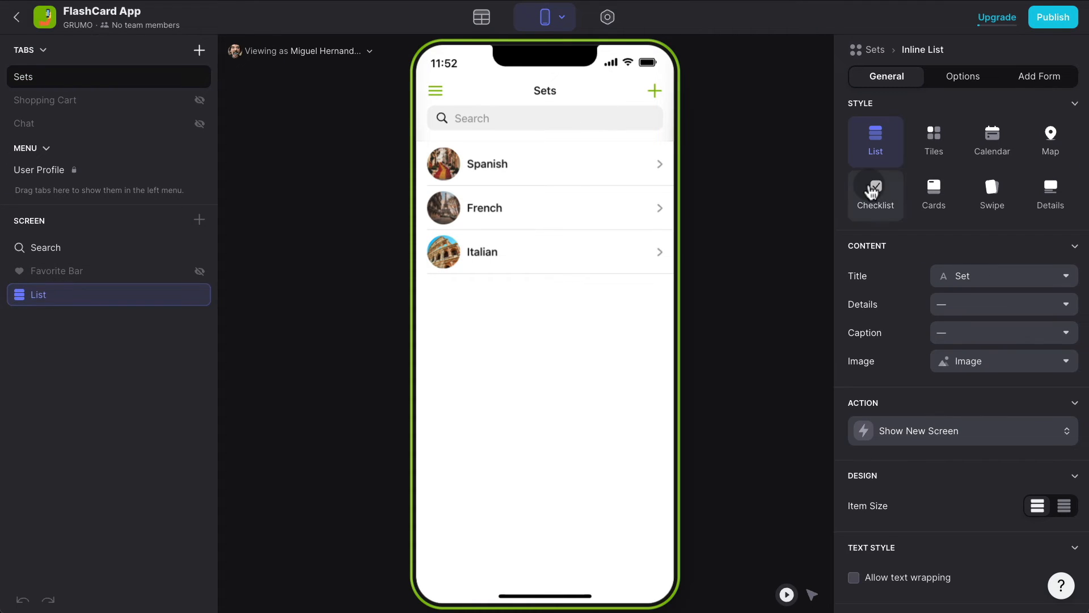
pyautogui.click(1037, 84)
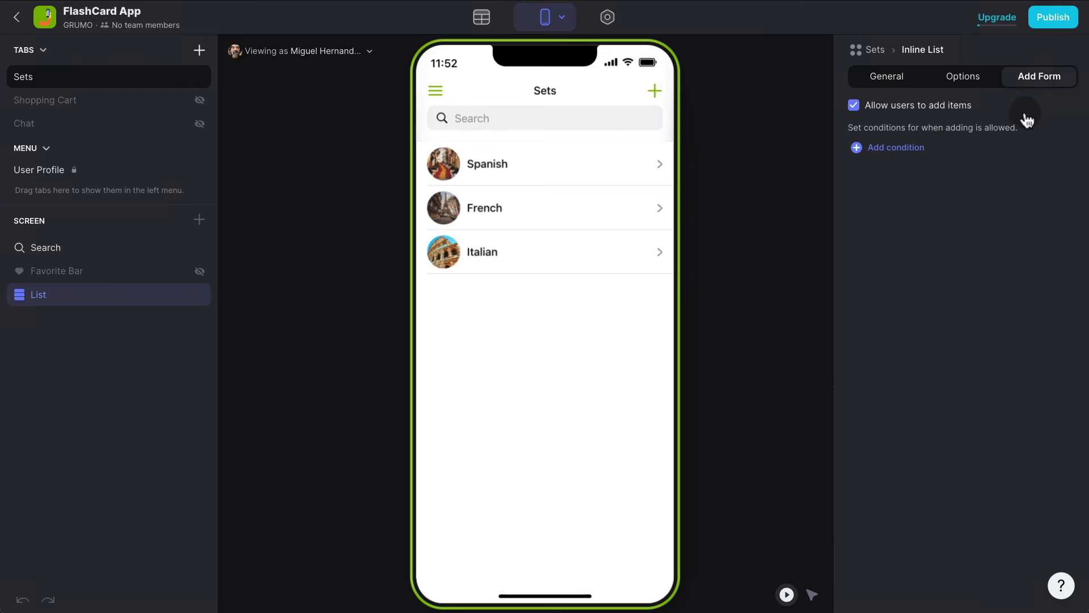
pyautogui.click(913, 149)
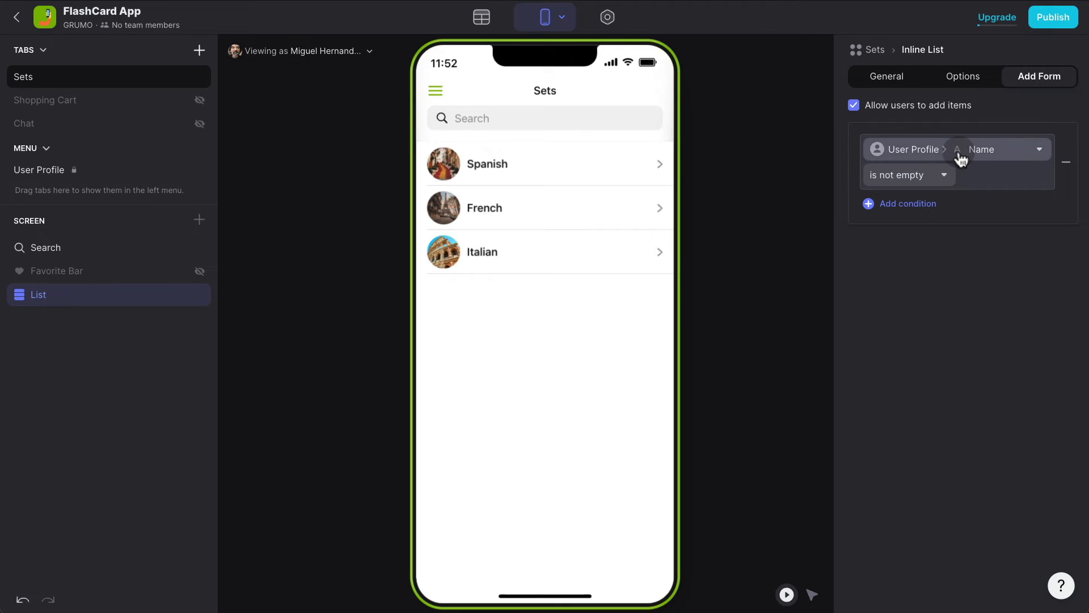
pyautogui.click(957, 150)
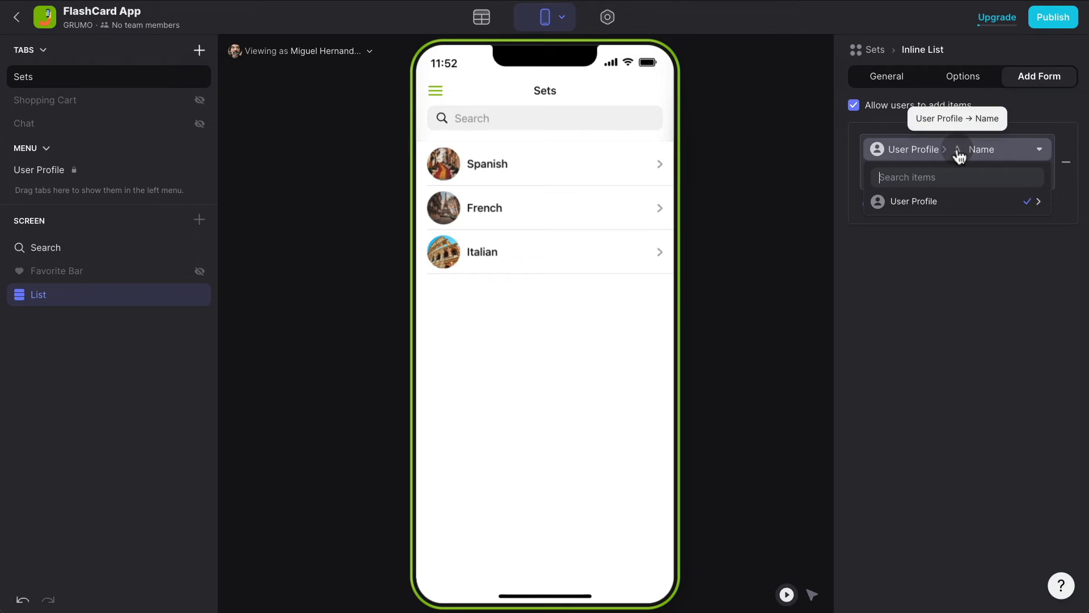
pyautogui.write('role')
pyautogui.click(935, 200)
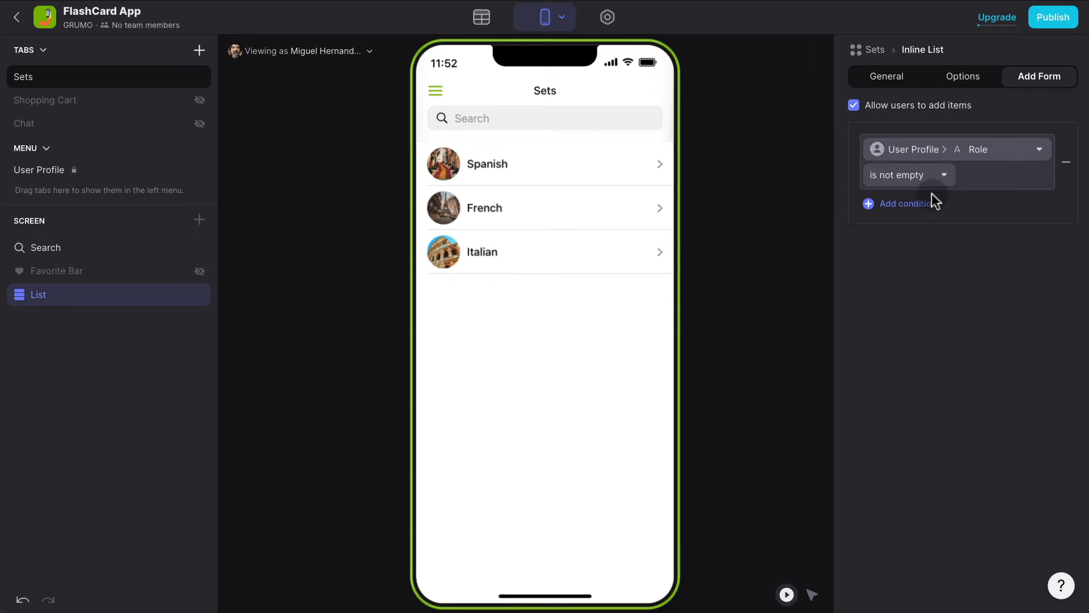
pyautogui.click(908, 176)
pyautogui.click(790, 199)
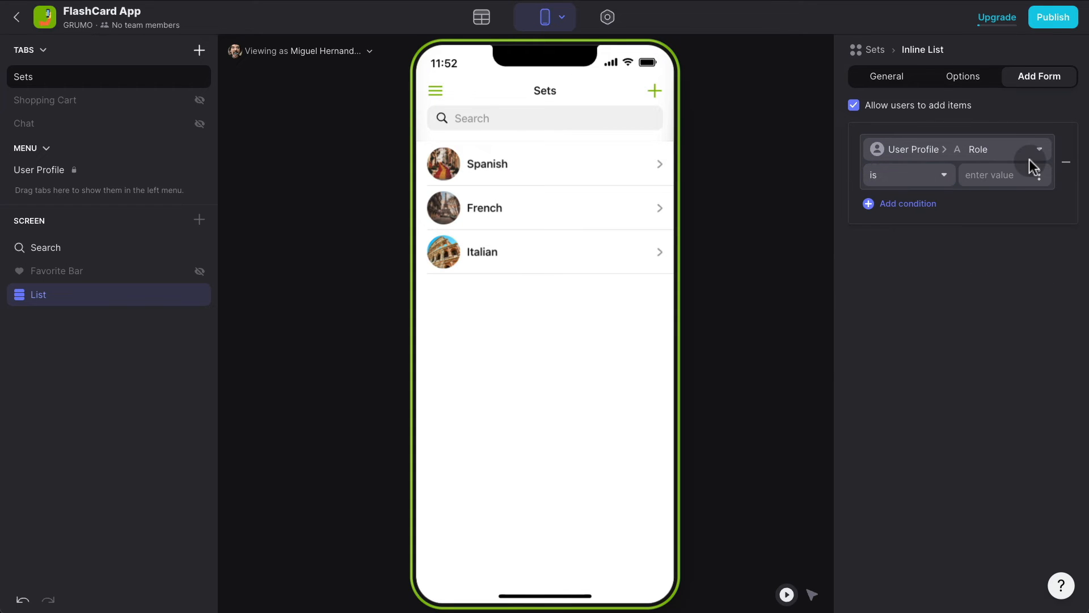
pyautogui.write('Admin')
pyautogui.click(1011, 261)
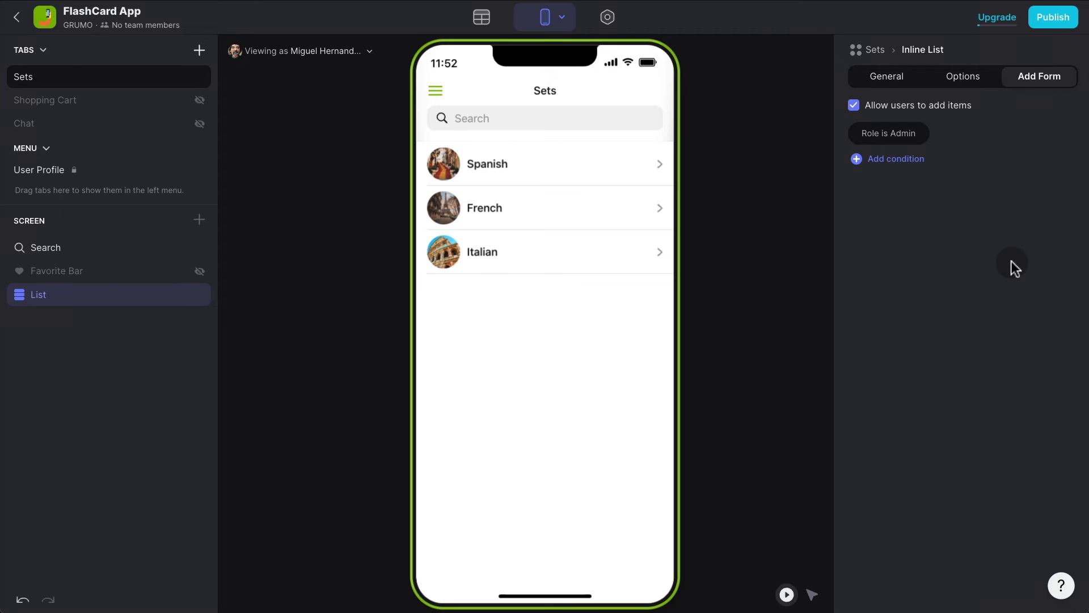
# View the app as a user without the Admin role, and return to the Admin user to compare the add option.
pyautogui.click(382, 134)
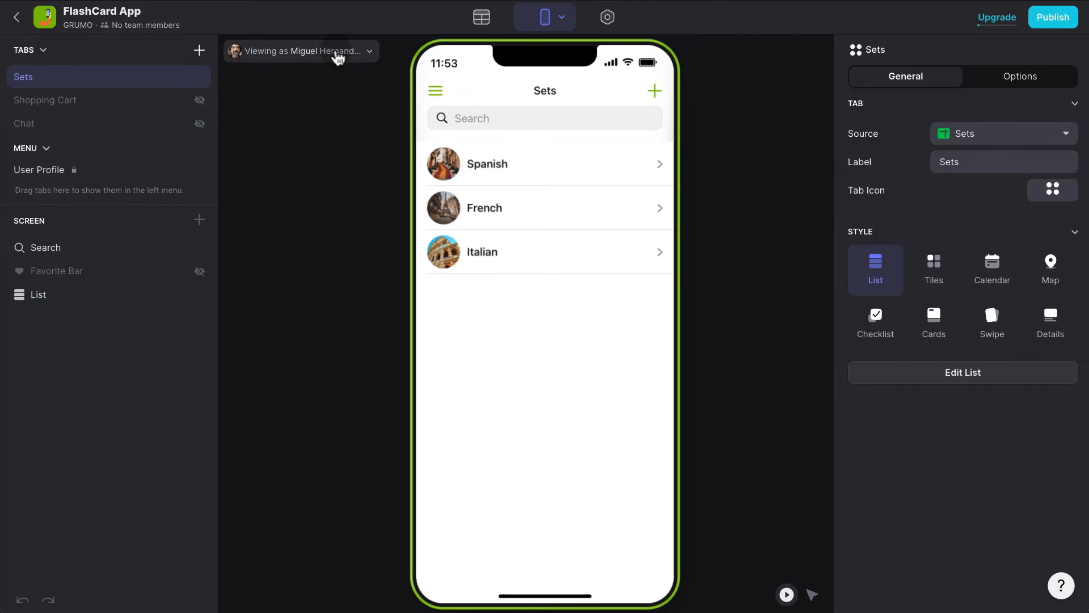
pyautogui.click(337, 54)
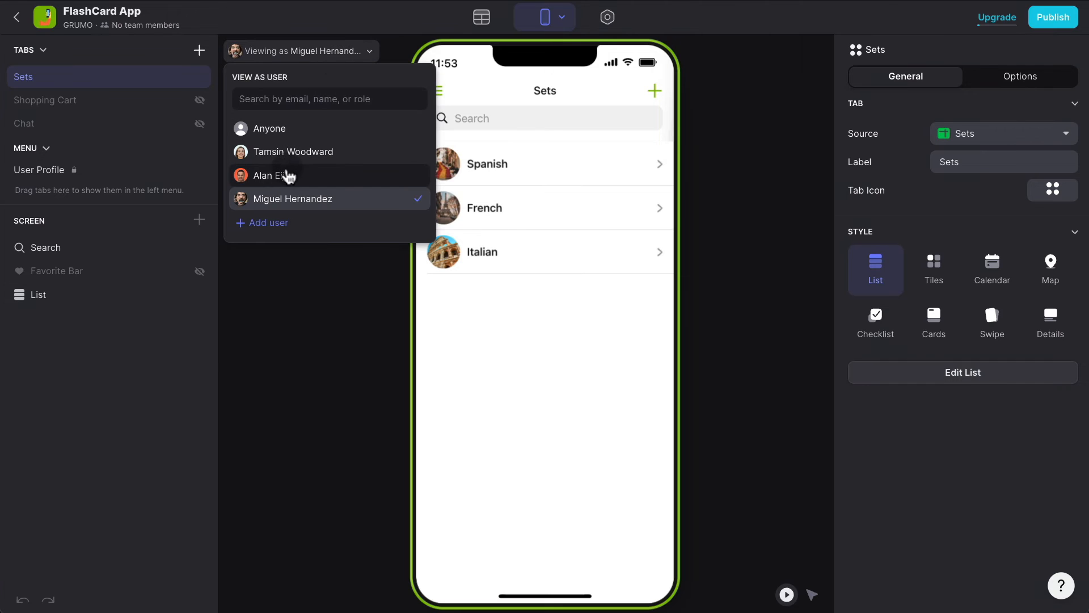
pyautogui.click(283, 177)
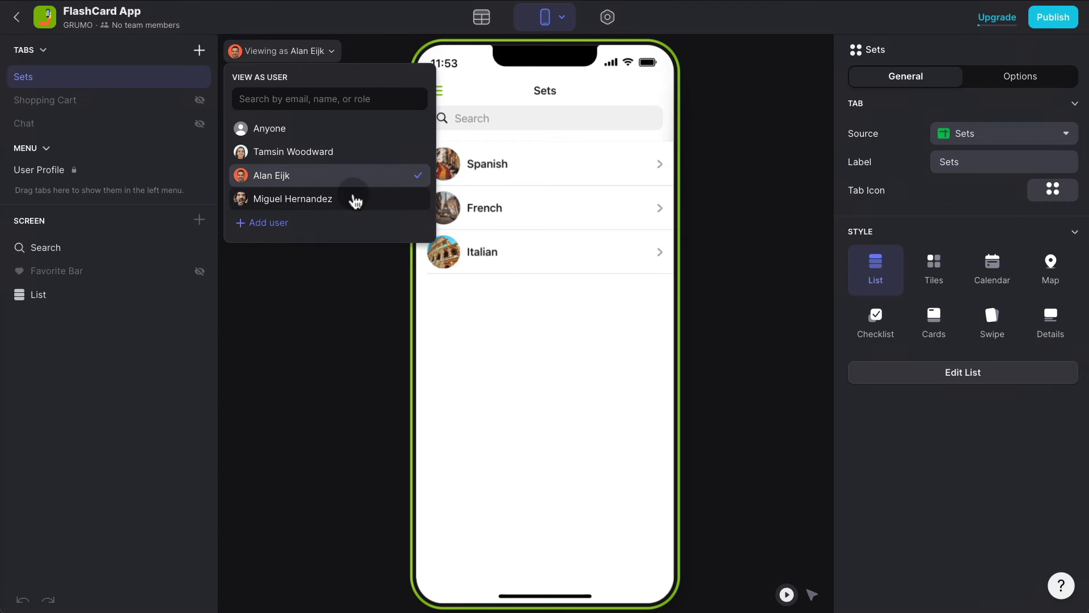
pyautogui.click(354, 200)
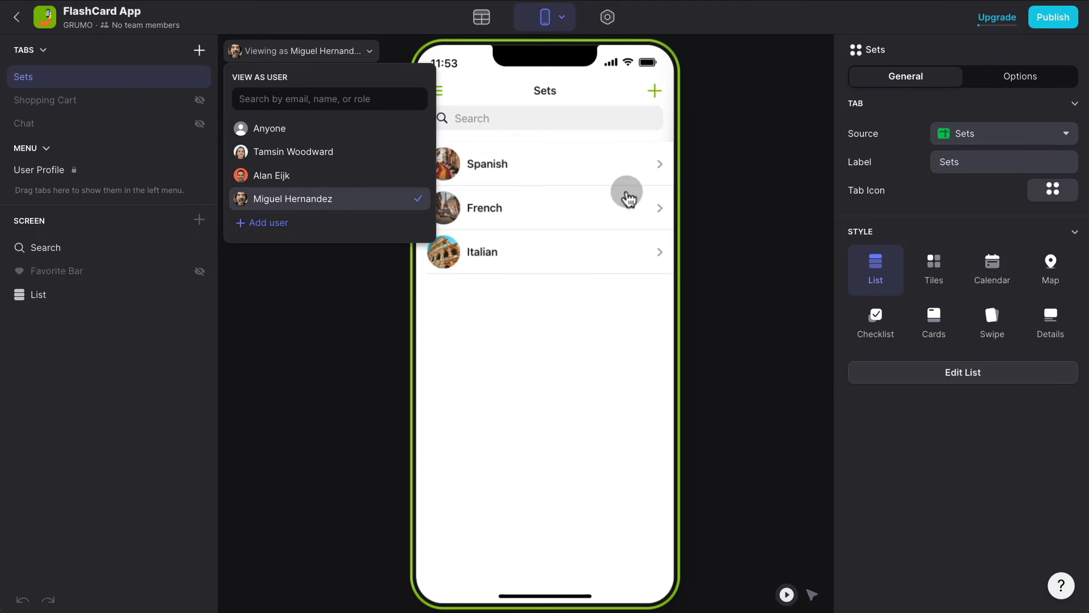
# Open the add form for the Sets list in the preview and title it Add Set.
pyautogui.click(654, 91)
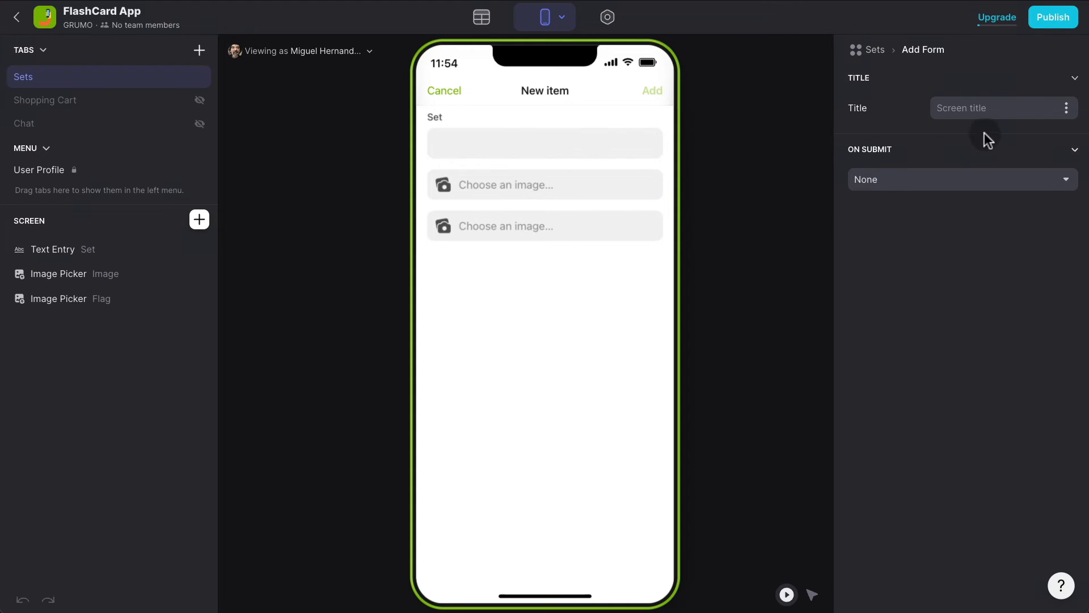
pyautogui.click(999, 108)
pyautogui.write('Add')
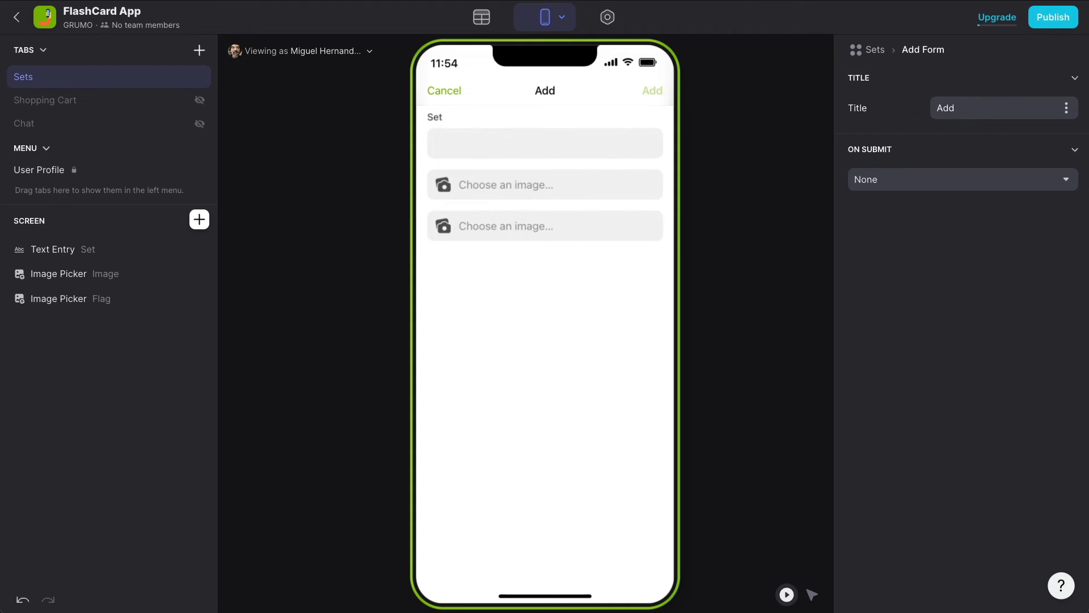
pyautogui.write(' Set')
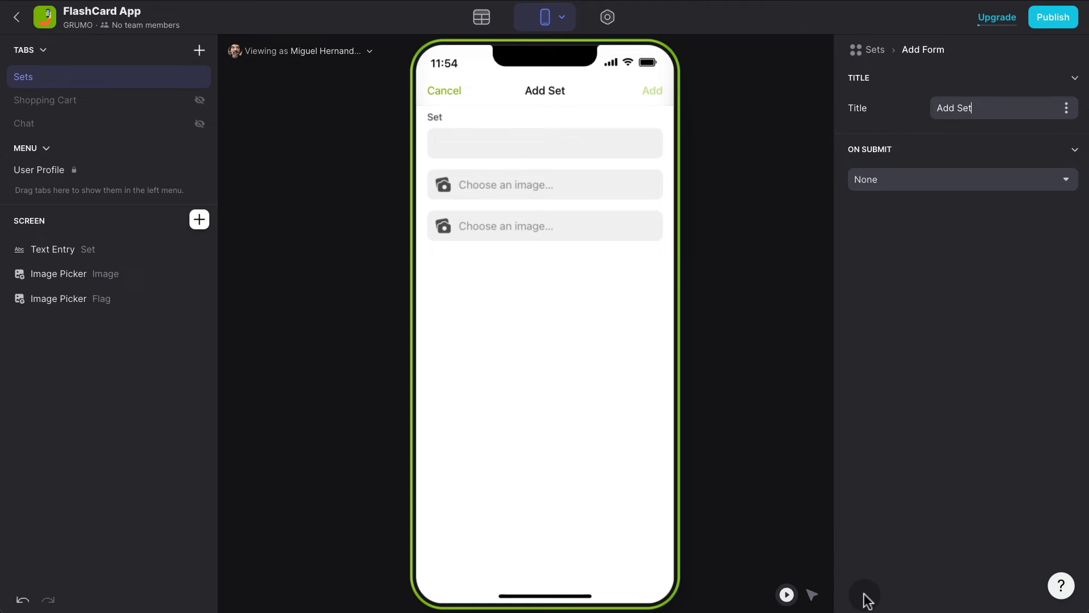
# Make the Set text entry in the Add Set form required.
pyautogui.click(814, 594)
pyautogui.click(528, 131)
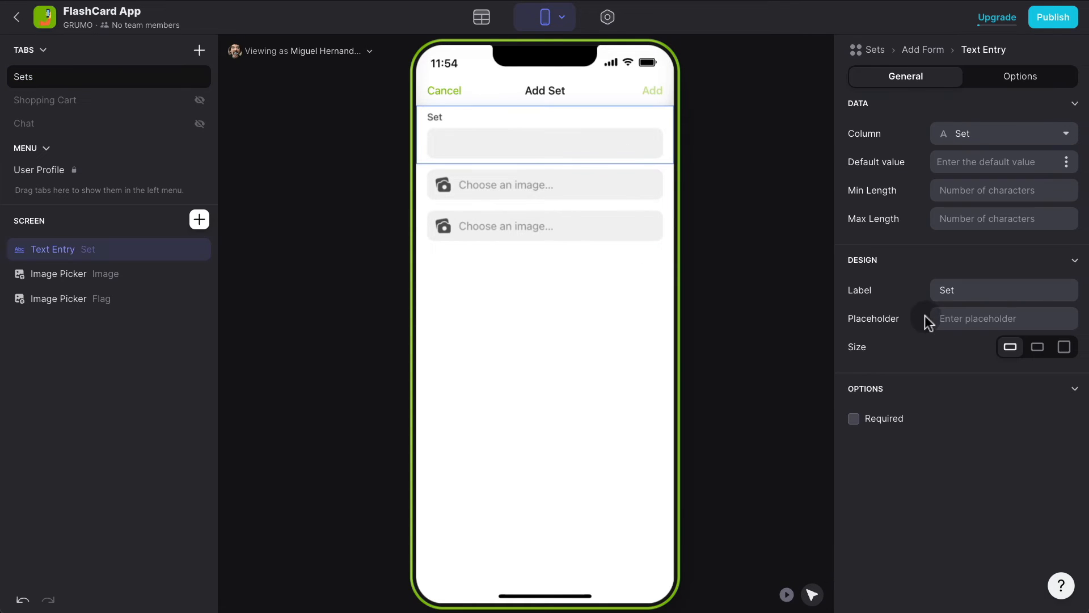
pyautogui.click(886, 420)
# Label the form's Image column picker Set Image and its Flag column picker Flag.
pyautogui.click(120, 280)
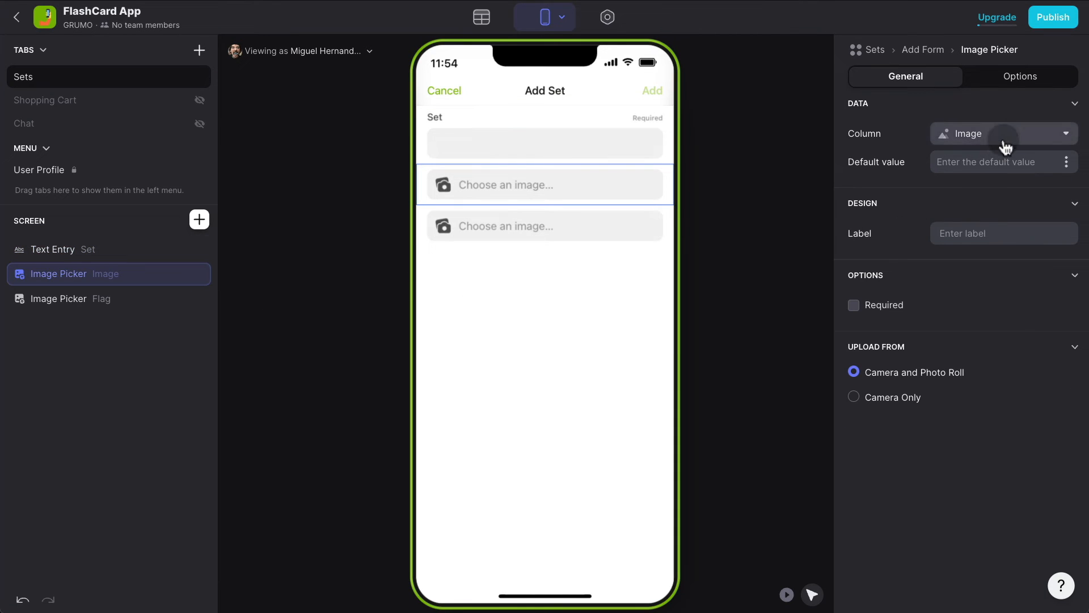
pyautogui.click(983, 233)
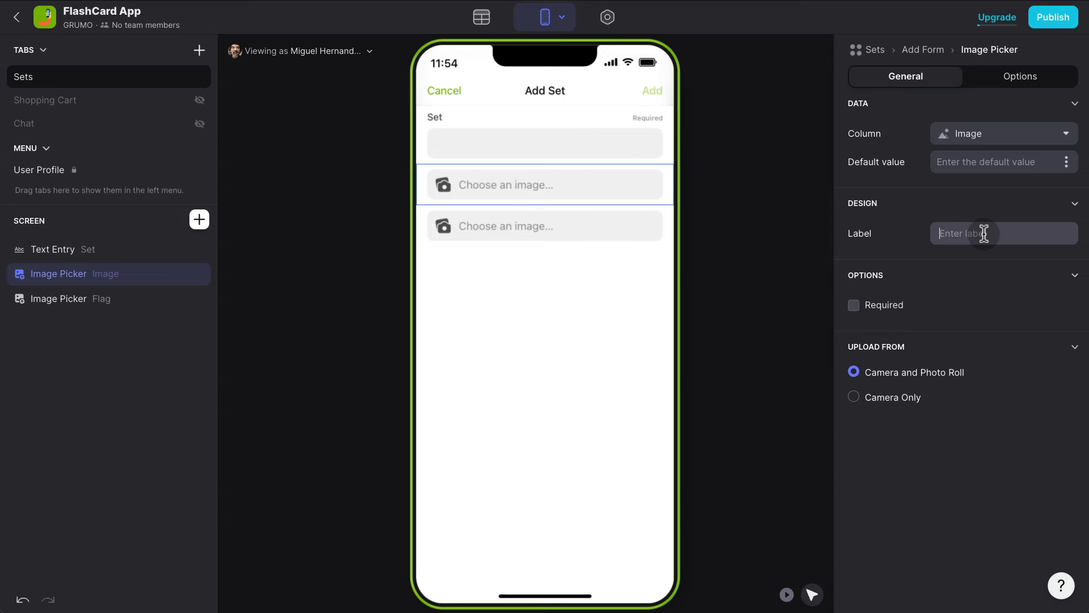
pyautogui.write('Set Image')
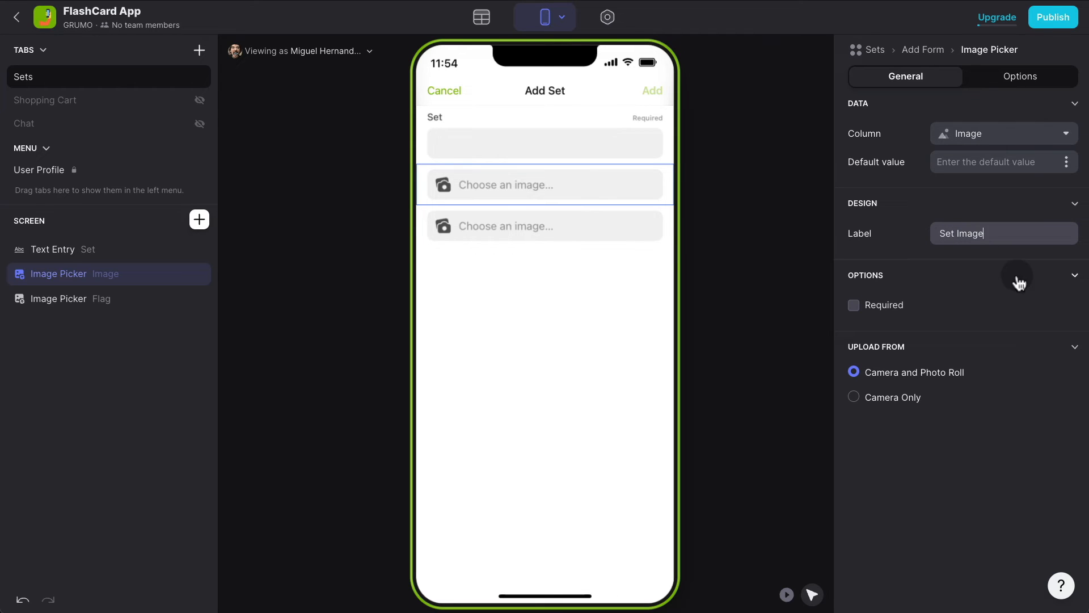
pyautogui.click(117, 306)
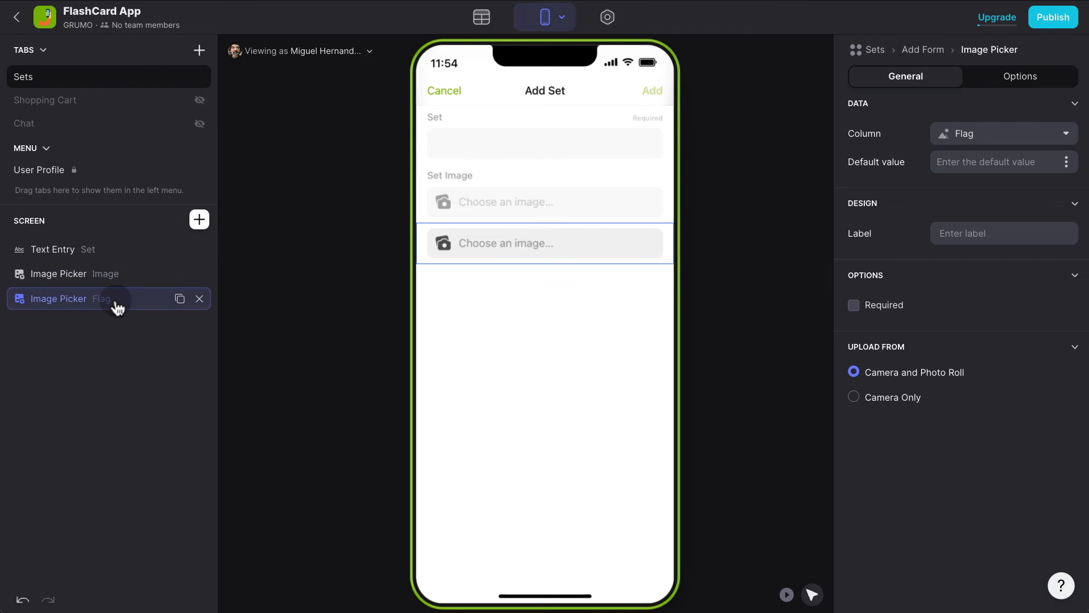
pyautogui.click(959, 231)
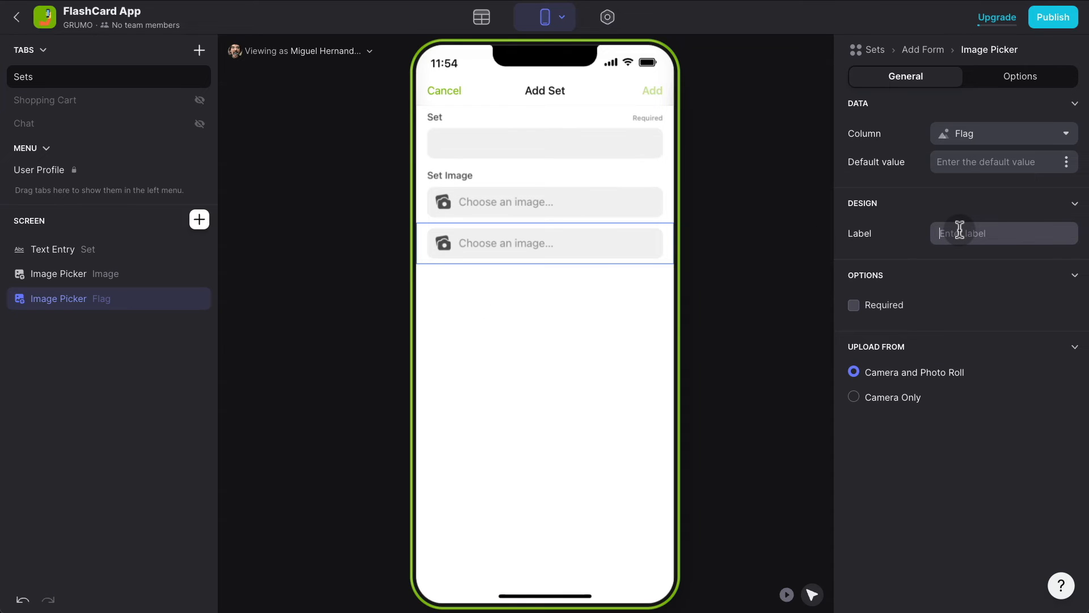
pyautogui.write('Flag')
# Make both the Set Image and Flag pickers required, and exit the form to the Sets list.
pyautogui.click(150, 273)
pyautogui.click(885, 306)
pyautogui.click(91, 313)
pyautogui.click(90, 304)
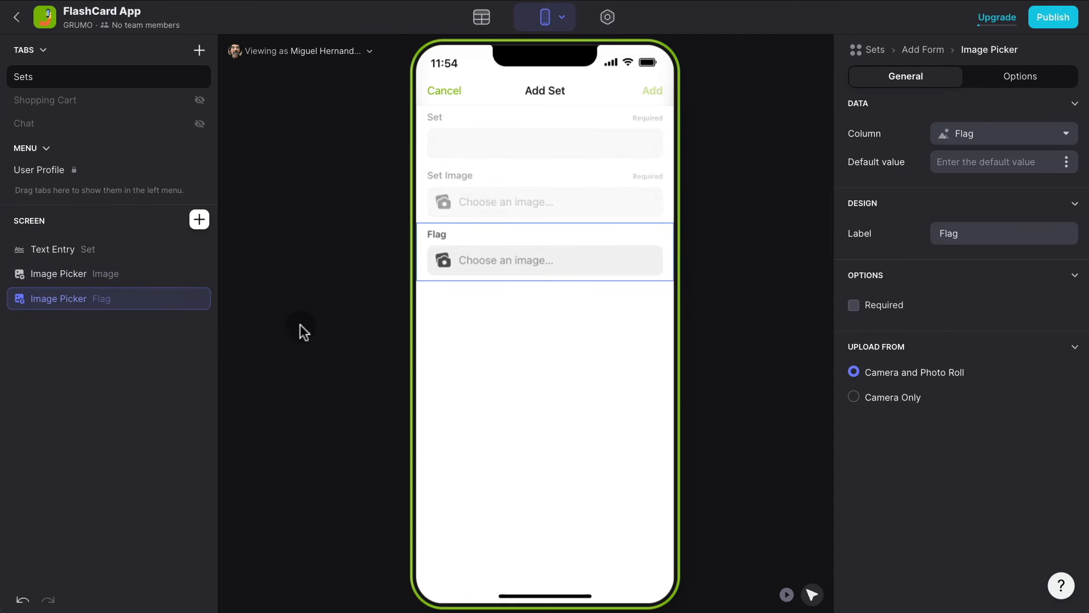
pyautogui.click(868, 309)
pyautogui.click(455, 94)
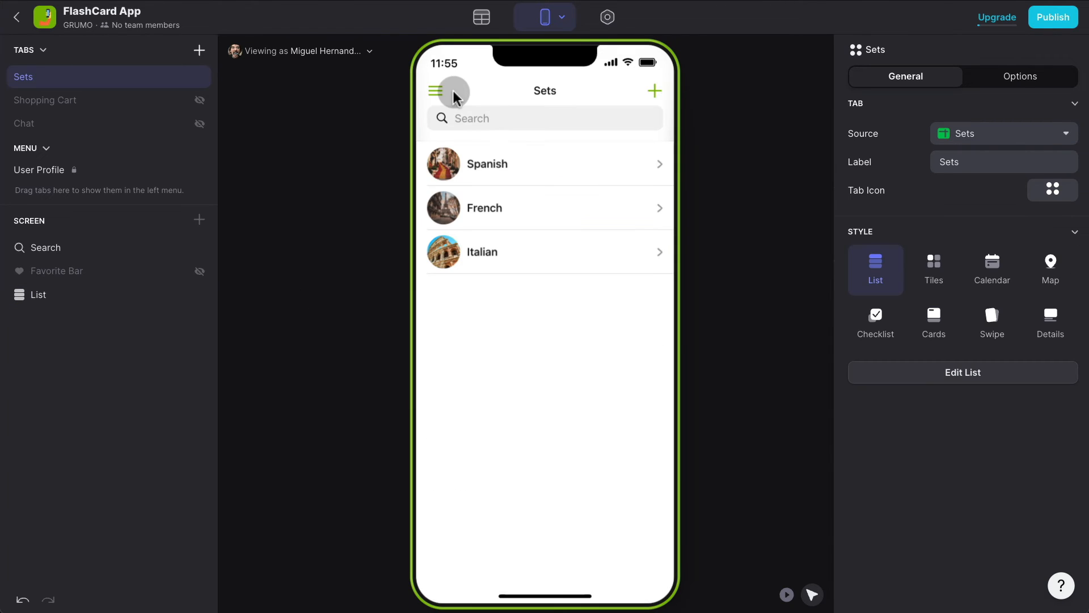
# Open the Spanish set and allow users to add items to its Swipe List.
pyautogui.click(518, 167)
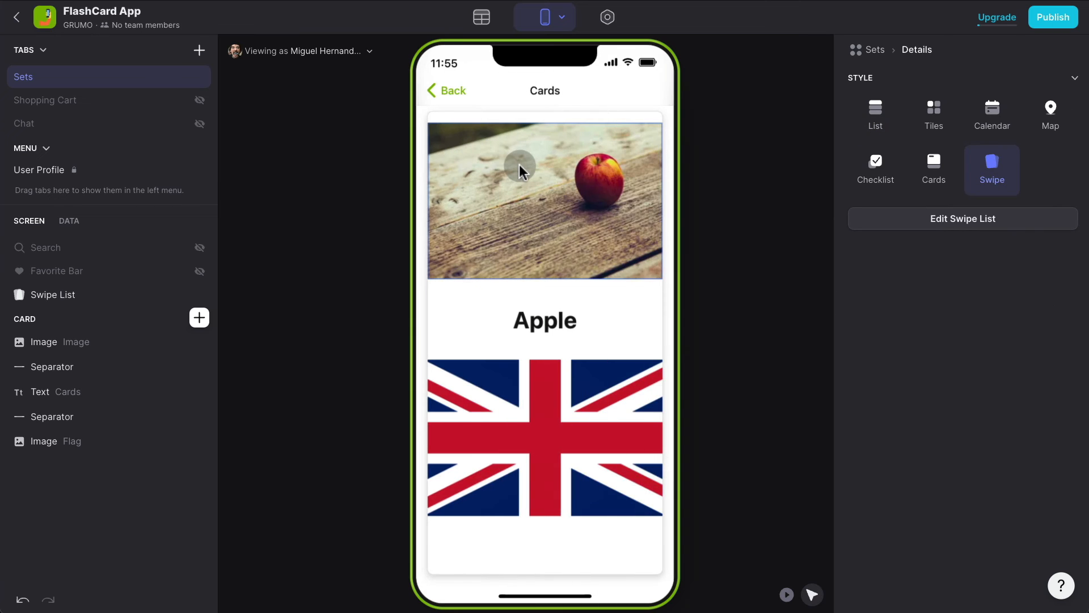
pyautogui.click(114, 294)
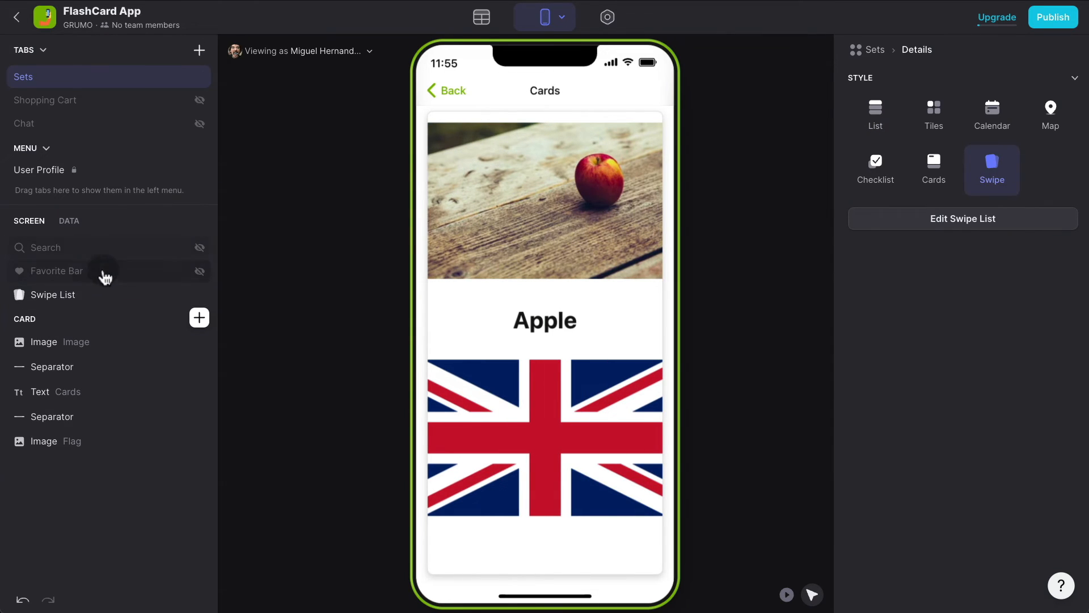
pyautogui.click(88, 301)
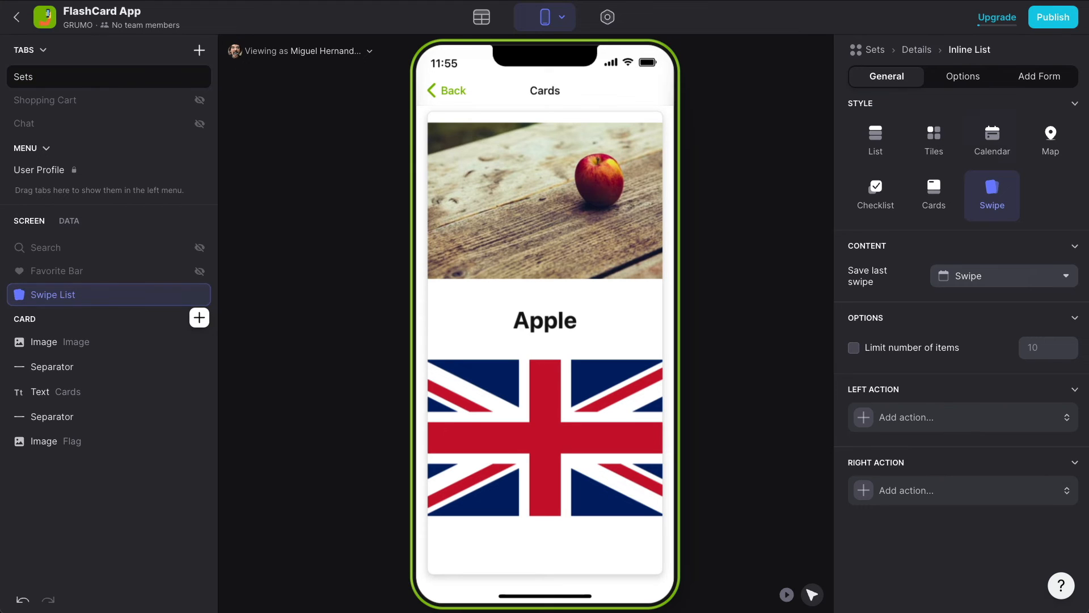
pyautogui.click(1046, 86)
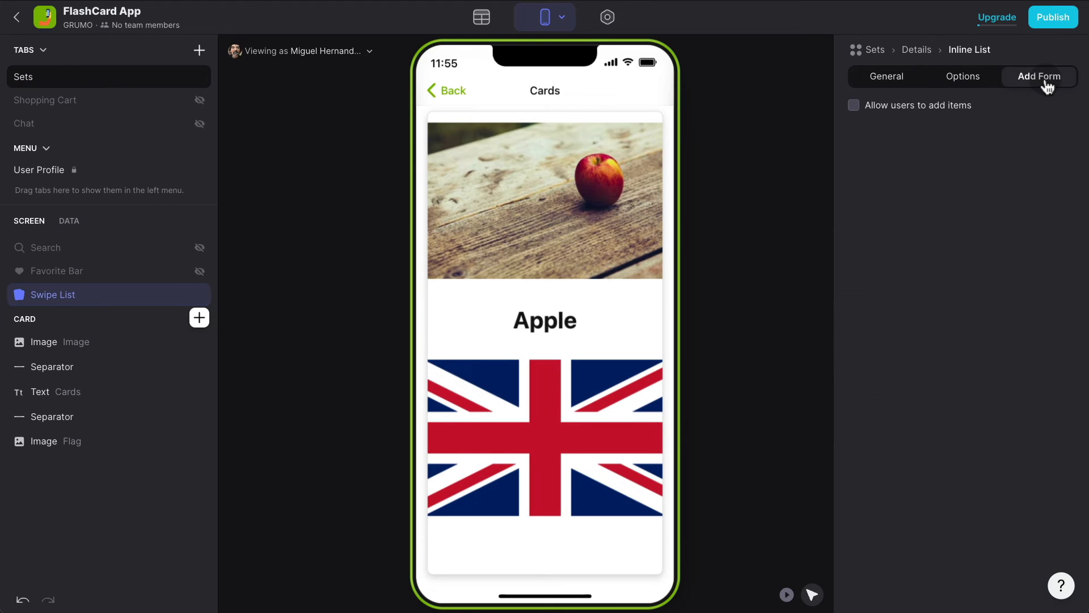
pyautogui.click(906, 111)
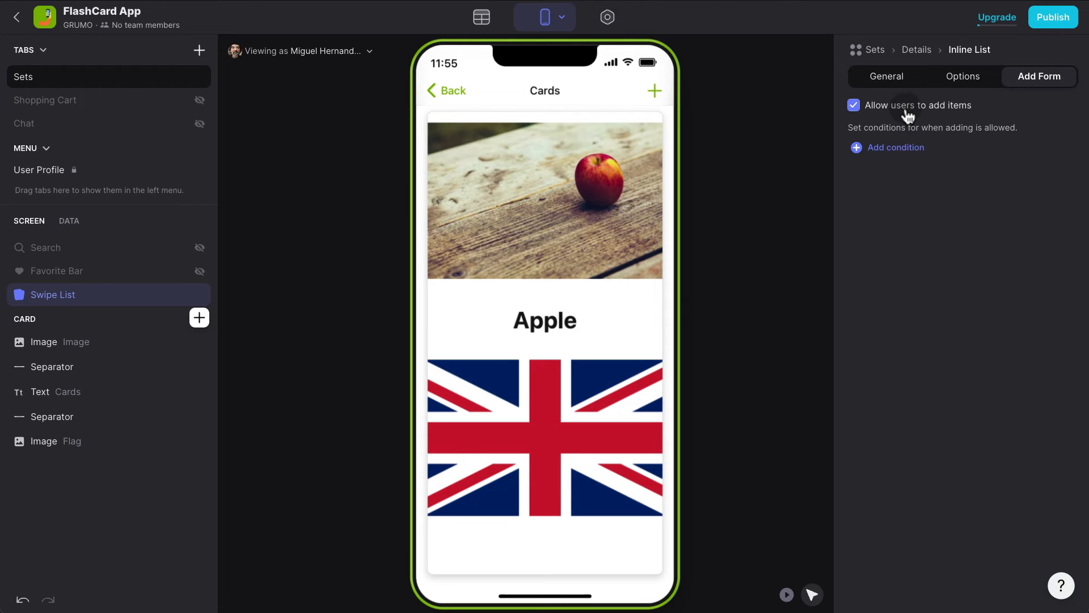
# Restrict adding cards to the Swipe List with the condition that the User Profile's Role is Admin.
pyautogui.click(908, 149)
pyautogui.click(963, 151)
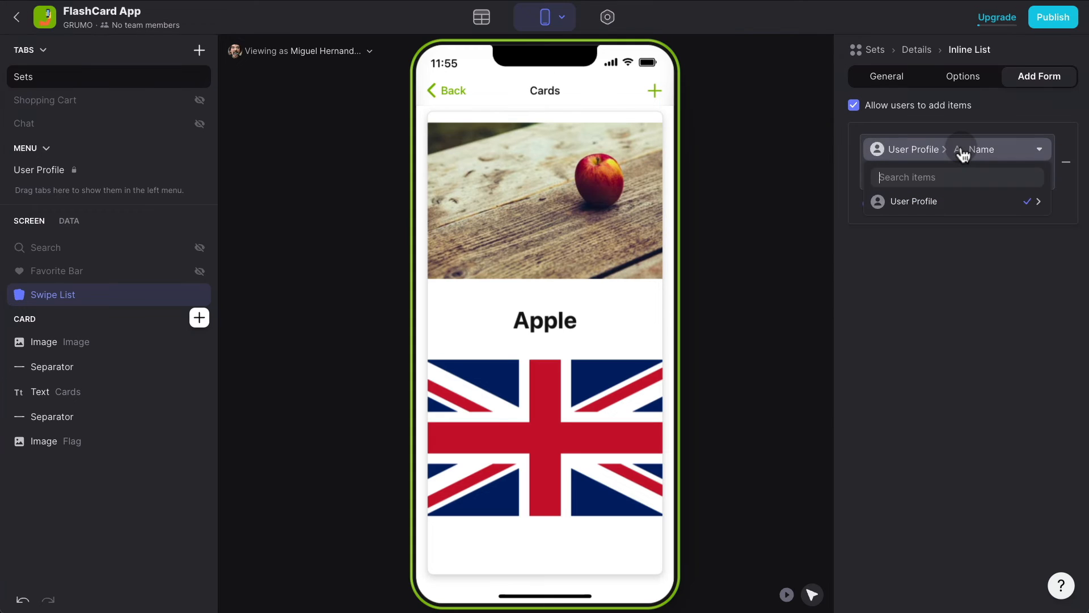
pyautogui.write('role')
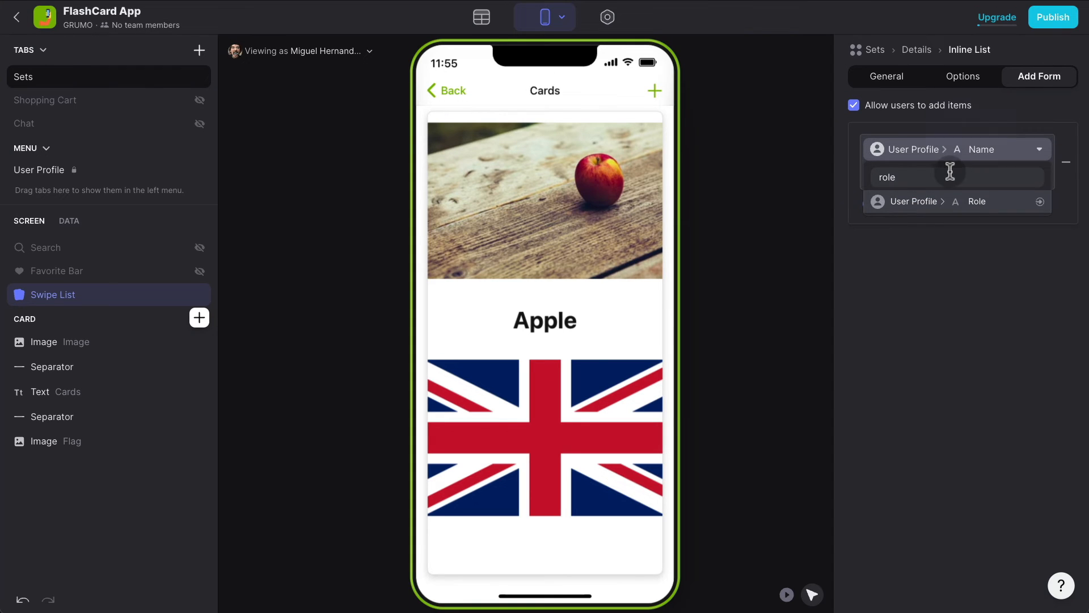
pyautogui.click(932, 205)
pyautogui.click(919, 176)
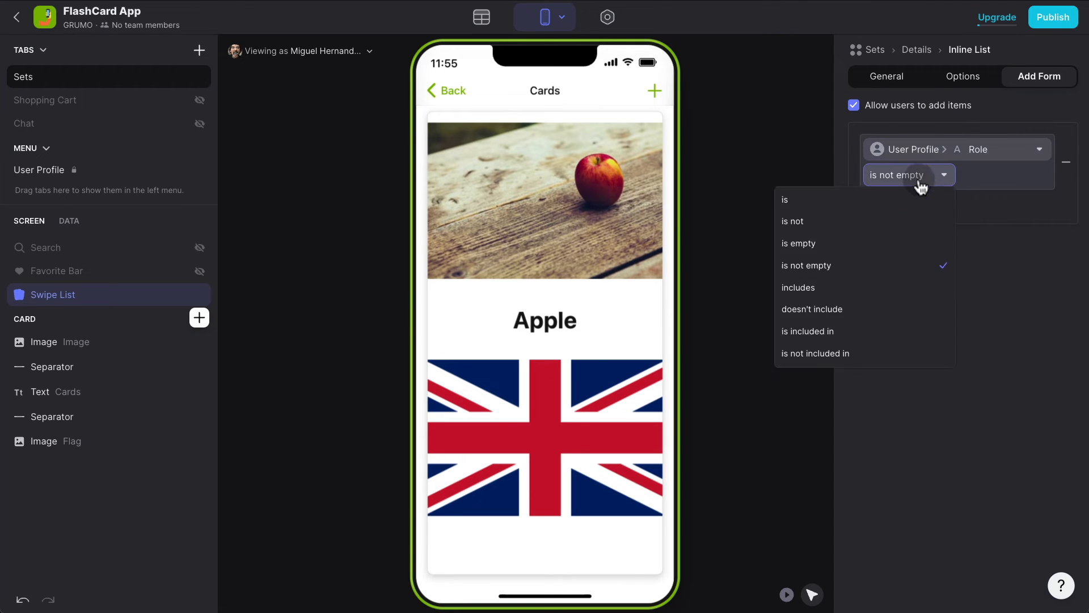
pyautogui.click(794, 196)
pyautogui.click(999, 177)
pyautogui.write('Admin')
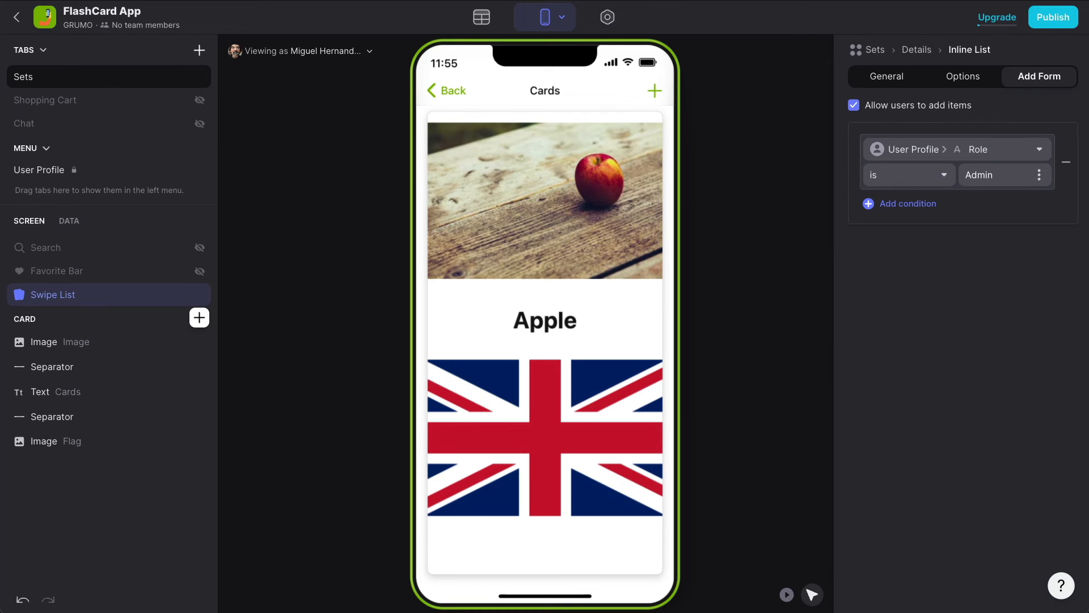
pyautogui.click(959, 283)
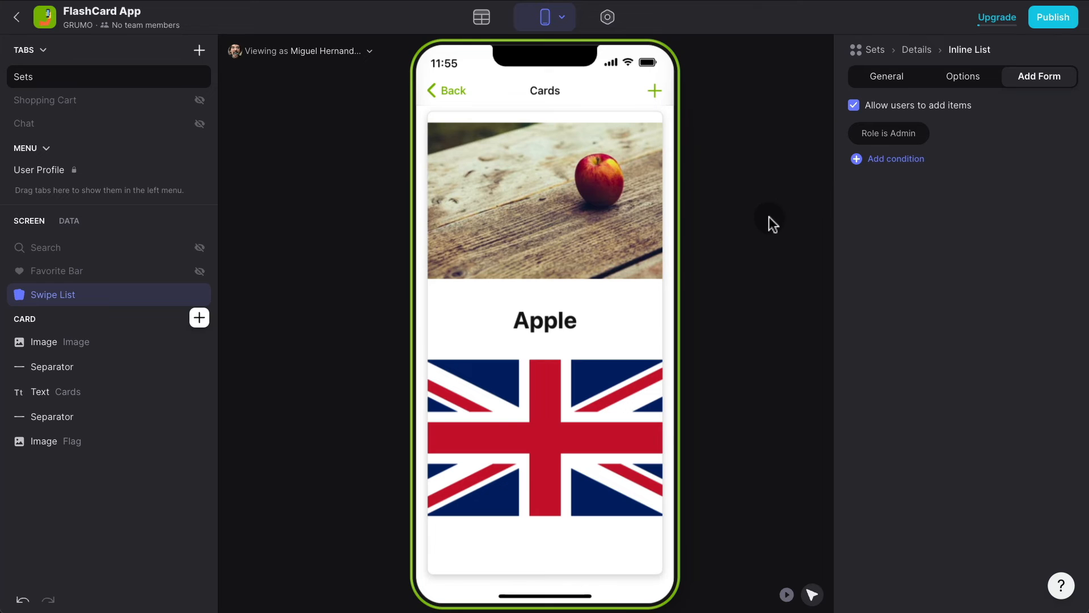
# Open the add form for the cards in the preview and title it Add Flash Card.
pyautogui.click(658, 98)
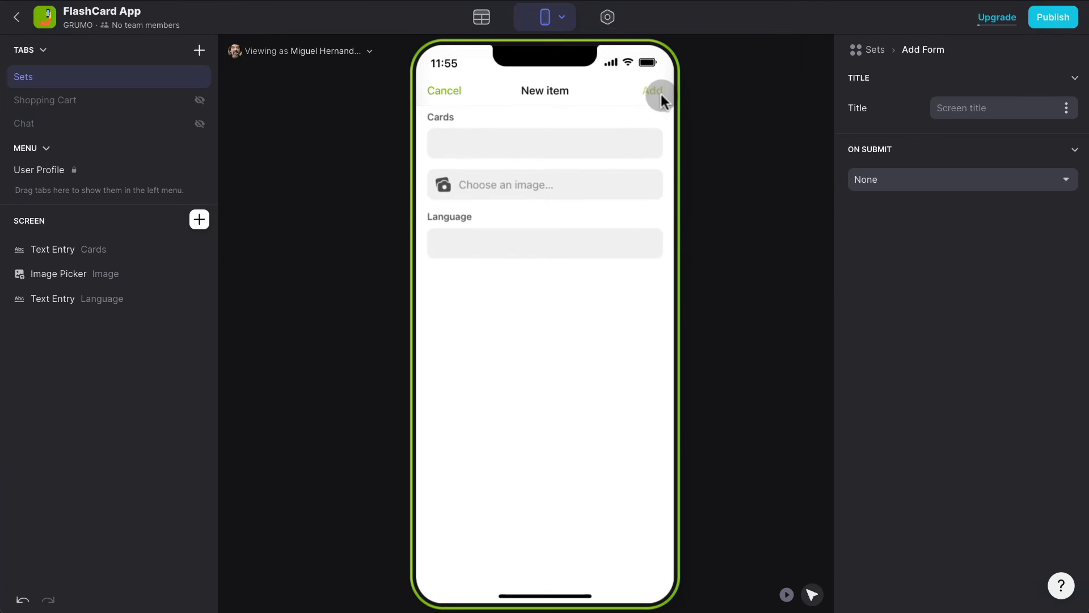
pyautogui.click(969, 108)
pyautogui.write('Add Flash Card')
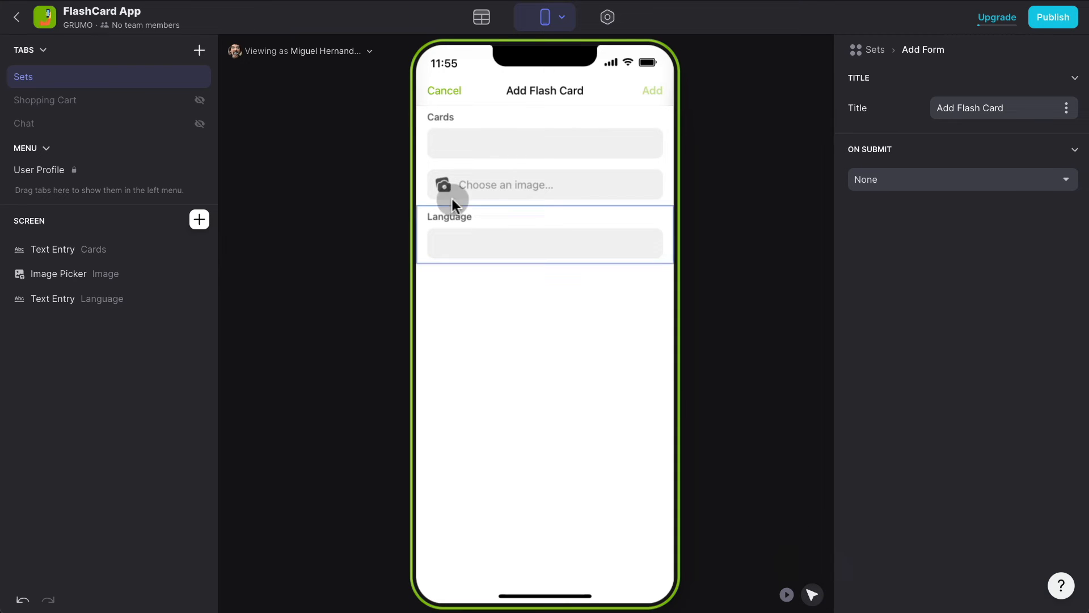
# Relabel the Cards text entry in the add form as Card Title.
pyautogui.click(488, 131)
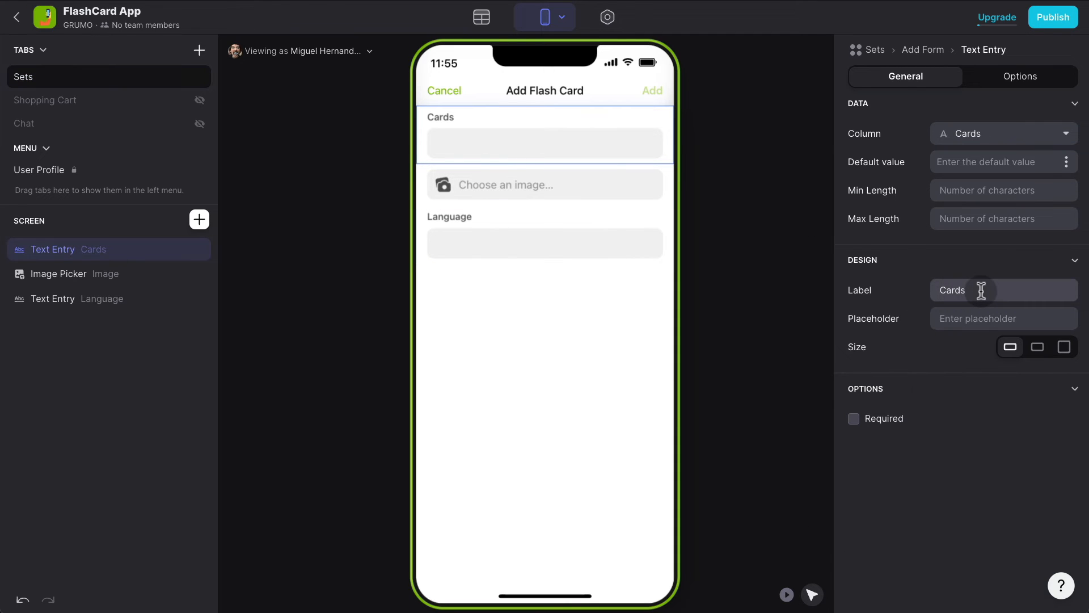
pyautogui.press('BackSpace')
pyautogui.write('Title')
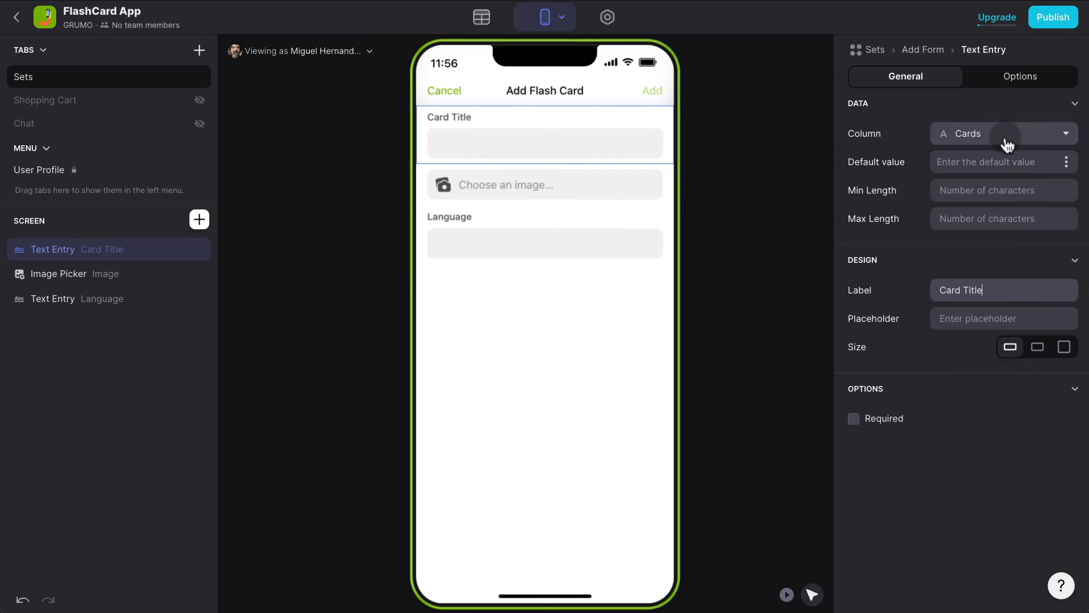
# Label the image picker Card Image and make both it and the Card Title entry required.
pyautogui.click(587, 194)
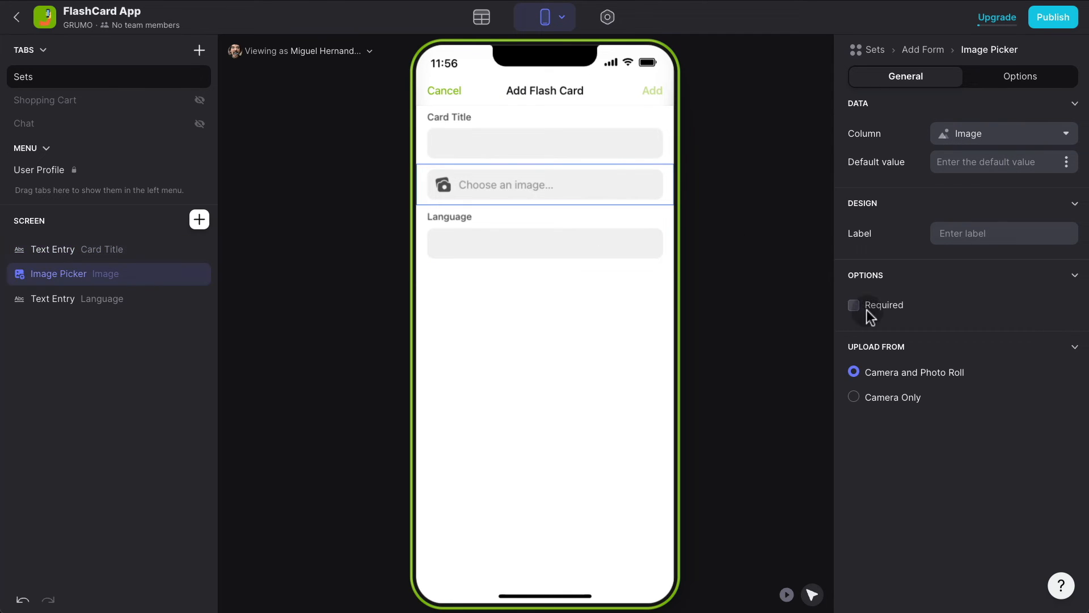
pyautogui.click(950, 234)
pyautogui.write('Card')
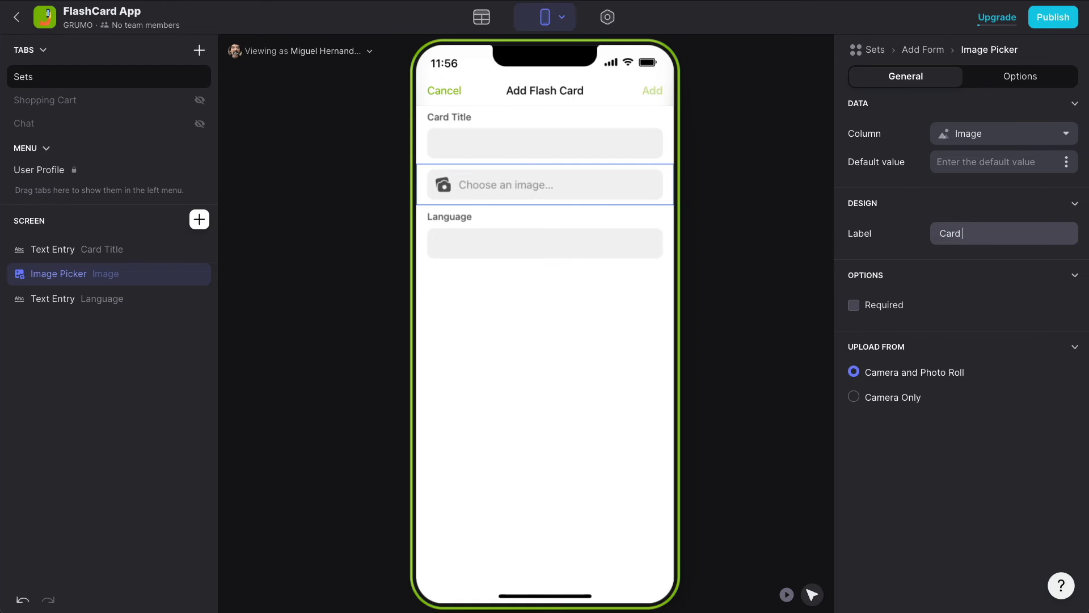
pyautogui.write(' Image')
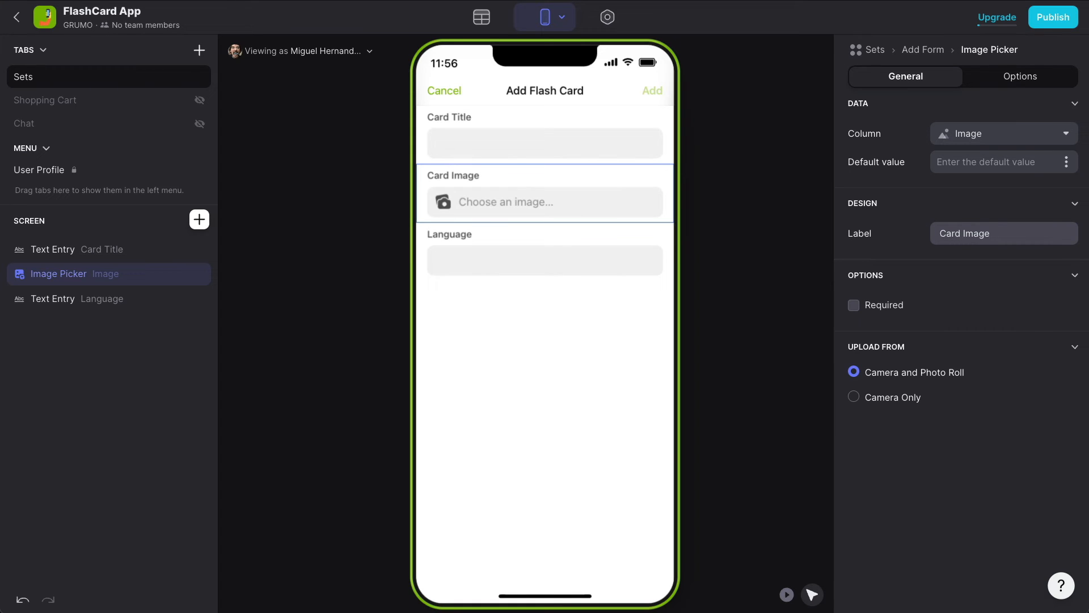
pyautogui.click(880, 304)
pyautogui.click(556, 120)
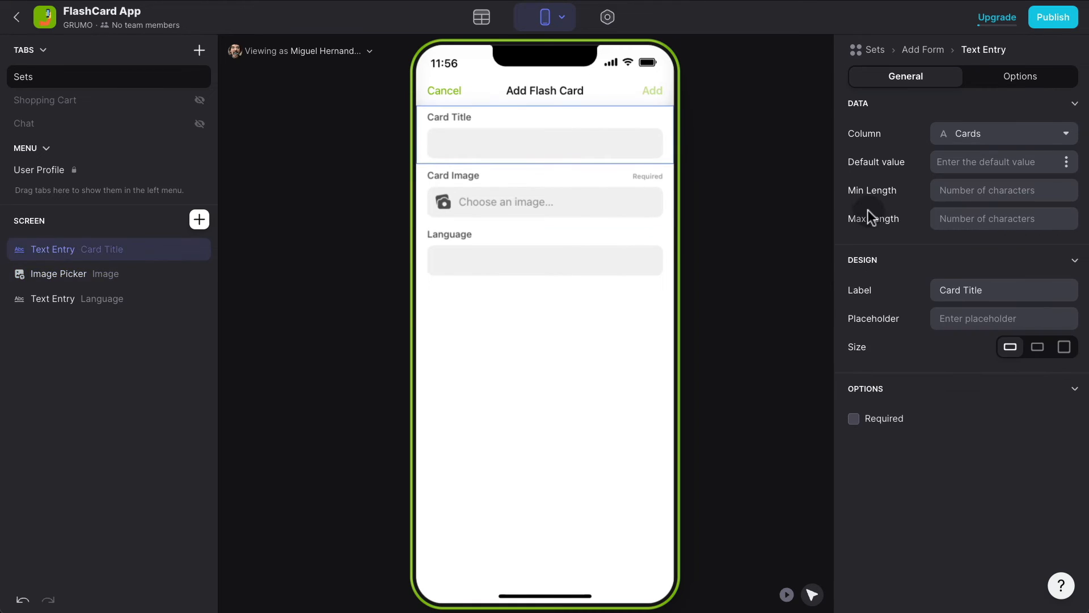
pyautogui.click(881, 423)
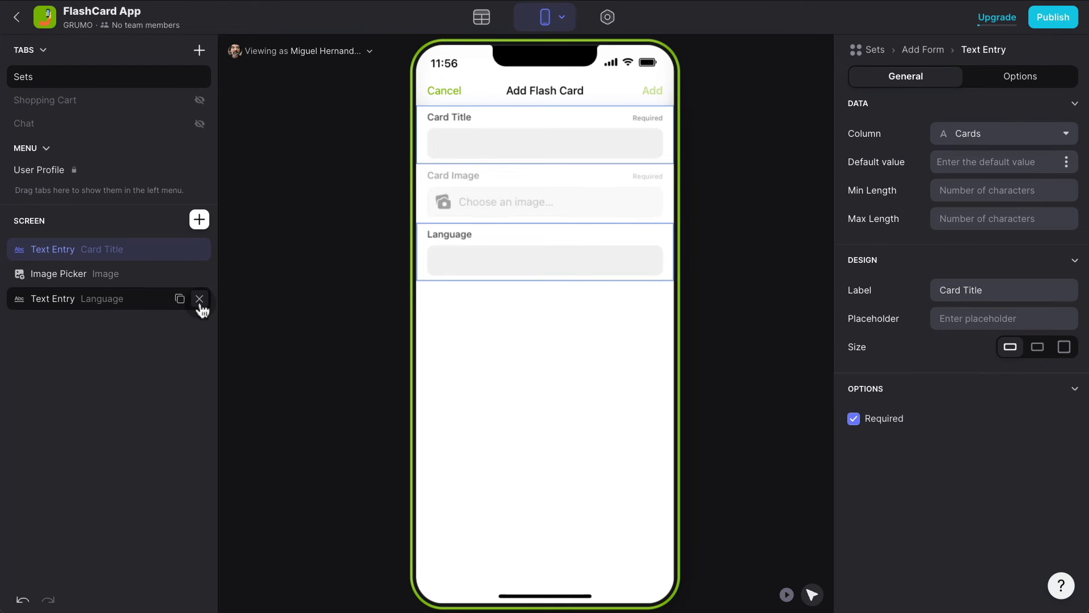
# Remove the Language text entry from the form and insert a Choice component below the Card Image picker.
pyautogui.click(199, 299)
pyautogui.click(200, 221)
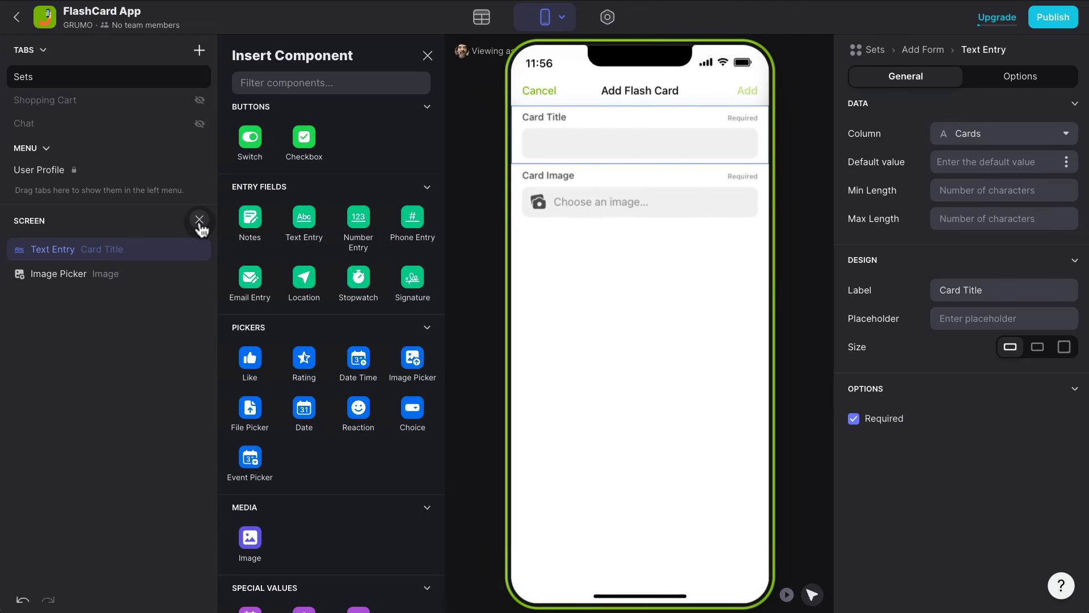
pyautogui.write('choic')
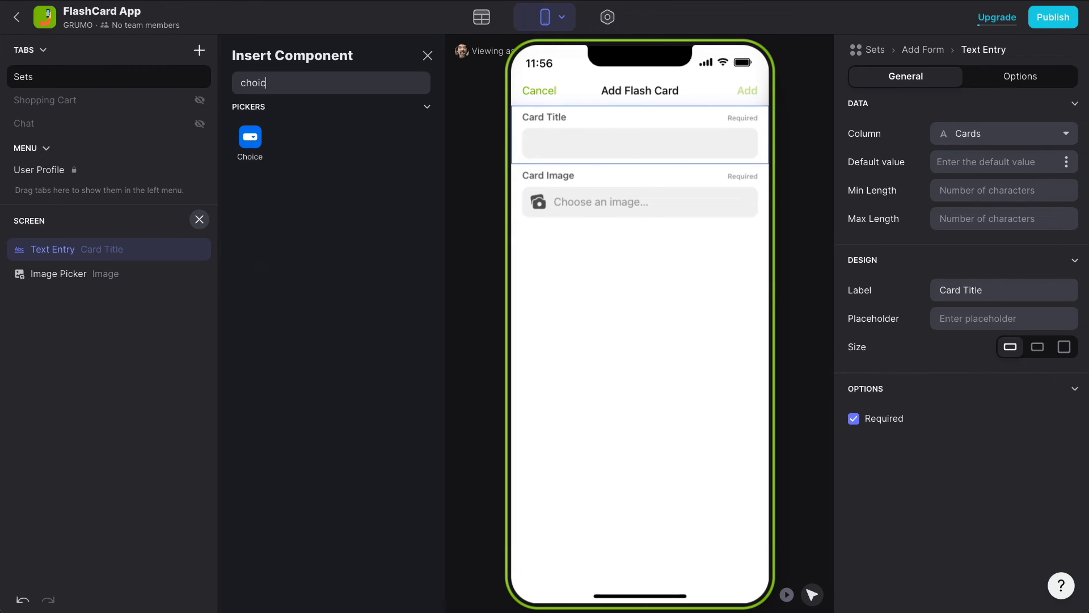
pyautogui.moveTo(251, 139); pyautogui.dragTo(566, 263)
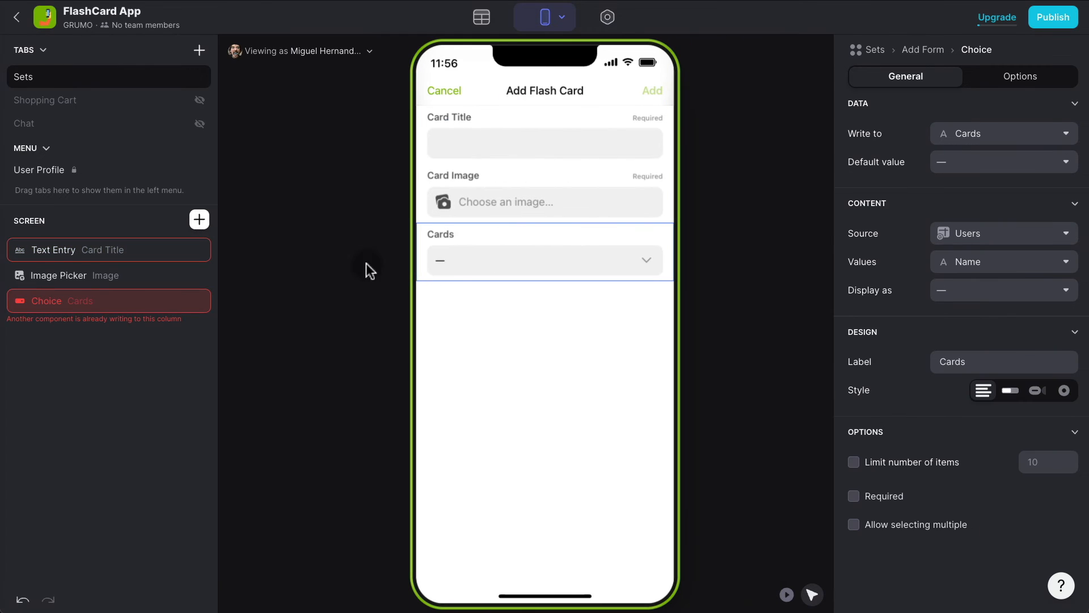
pyautogui.doubleClick(112, 309)
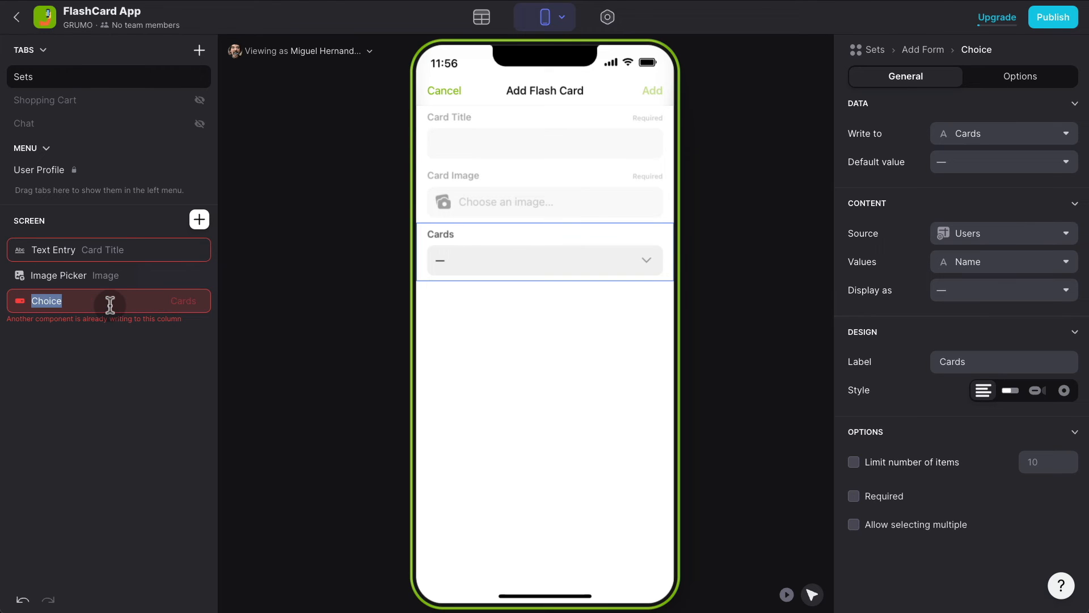
# Set the choice's source to Sets, display its items as Set, and make it required.
pyautogui.click(1005, 238)
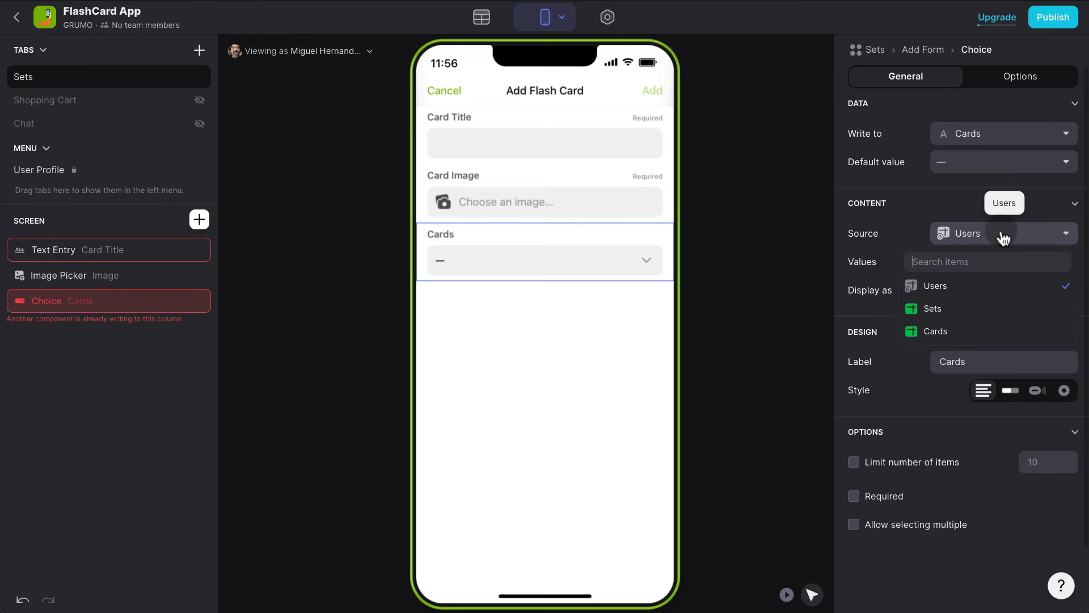
pyautogui.click(966, 309)
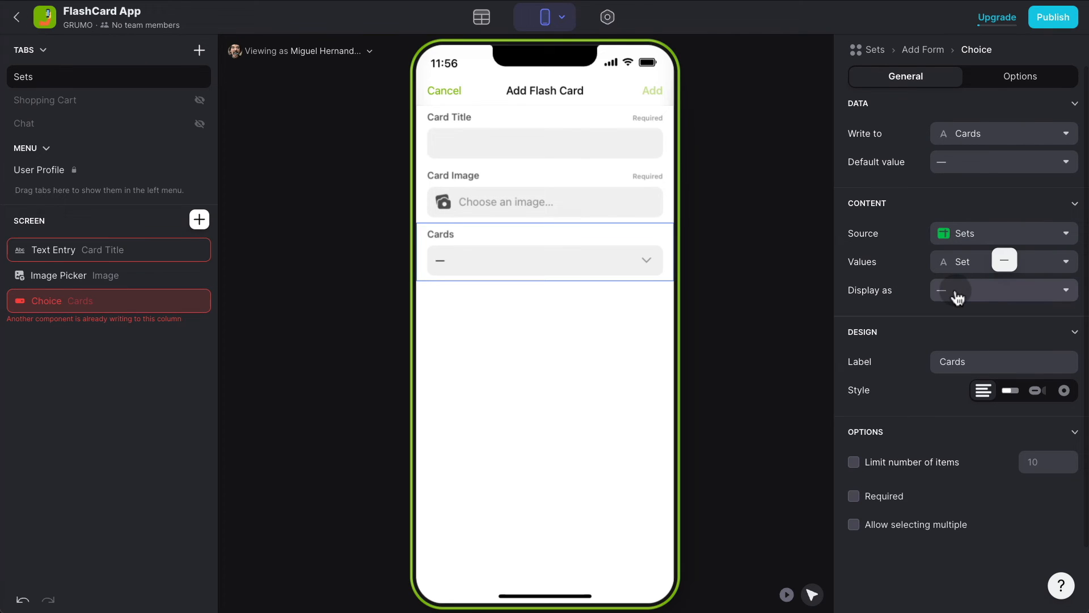
pyautogui.click(986, 293)
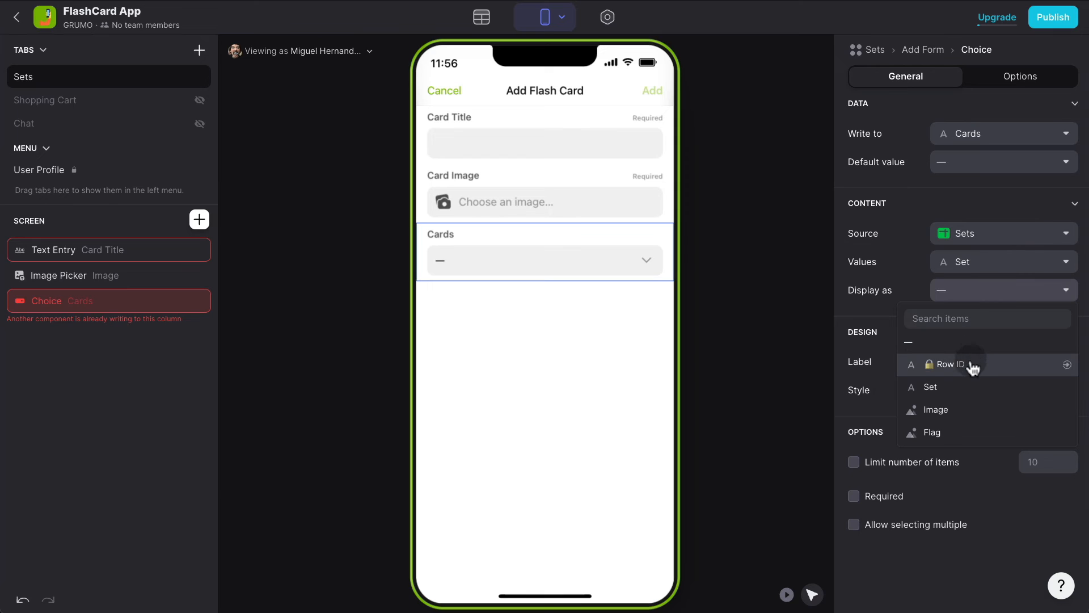
pyautogui.click(963, 388)
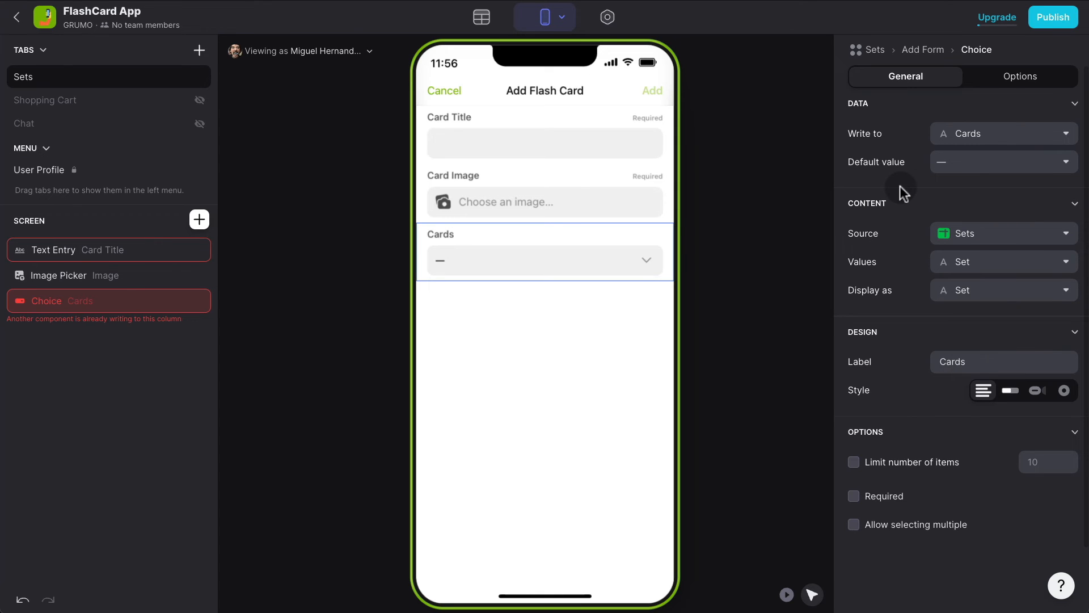
pyautogui.click(865, 495)
# Test the choice field in the interactive preview by opening its options and picking Italian.
pyautogui.click(786, 594)
pyautogui.click(627, 258)
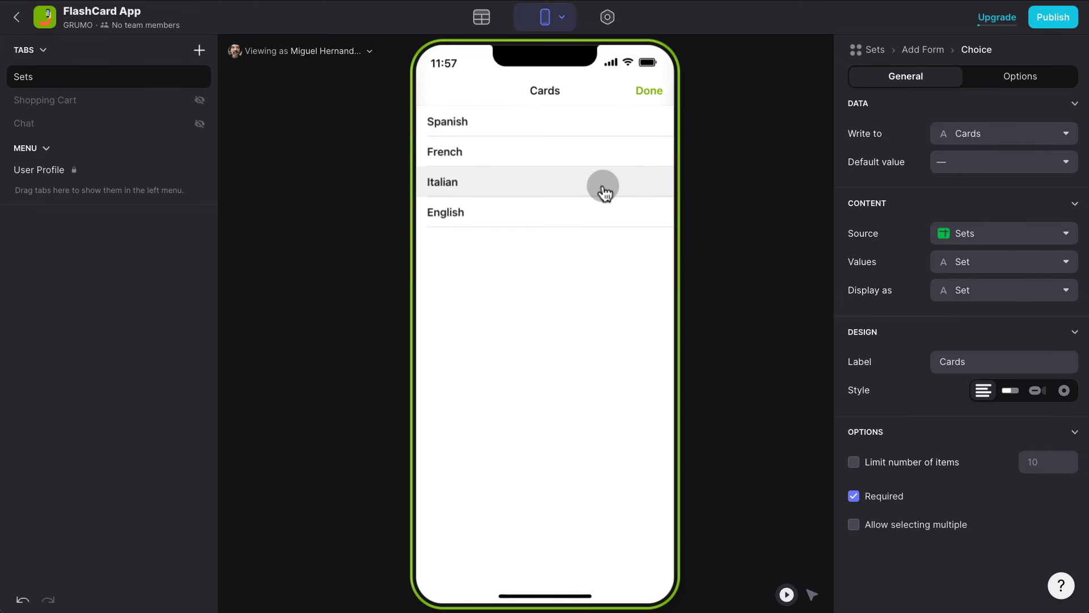
pyautogui.click(603, 187)
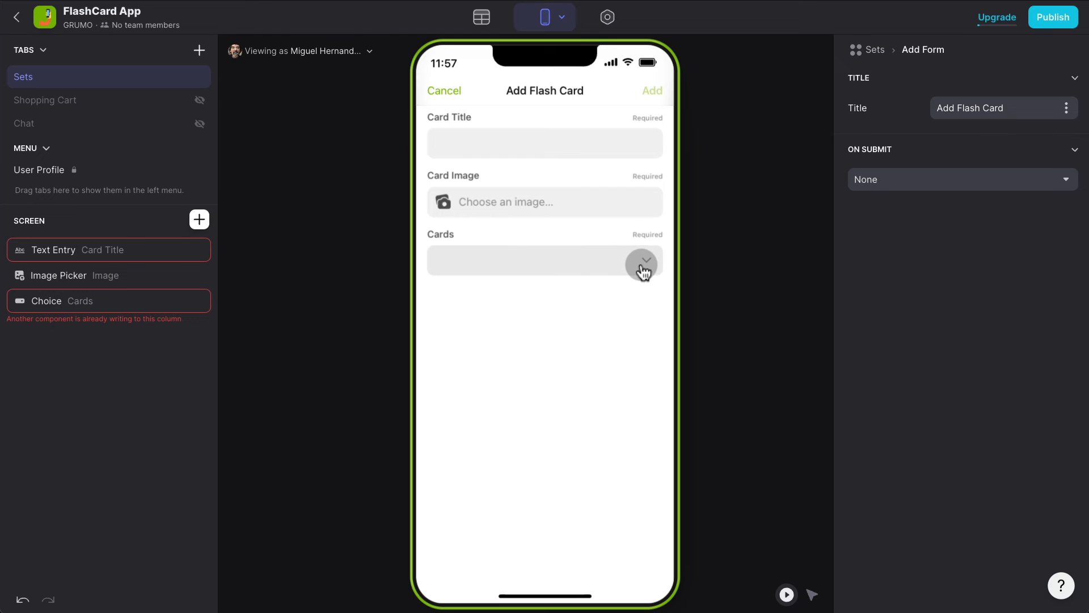
# Make the choice component write to the Language ID column.
pyautogui.click(114, 302)
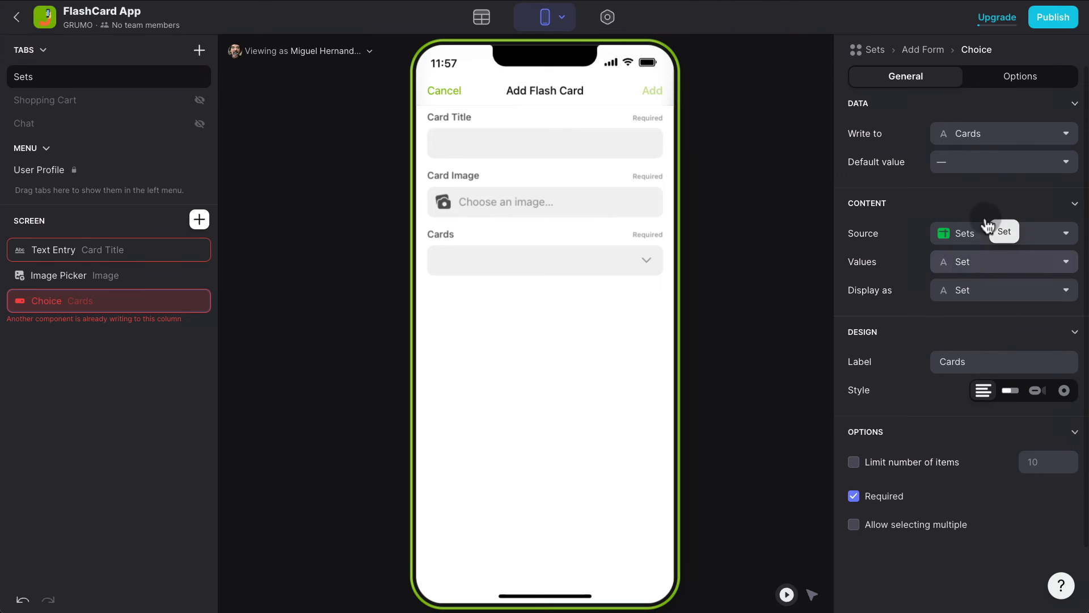
pyautogui.click(998, 135)
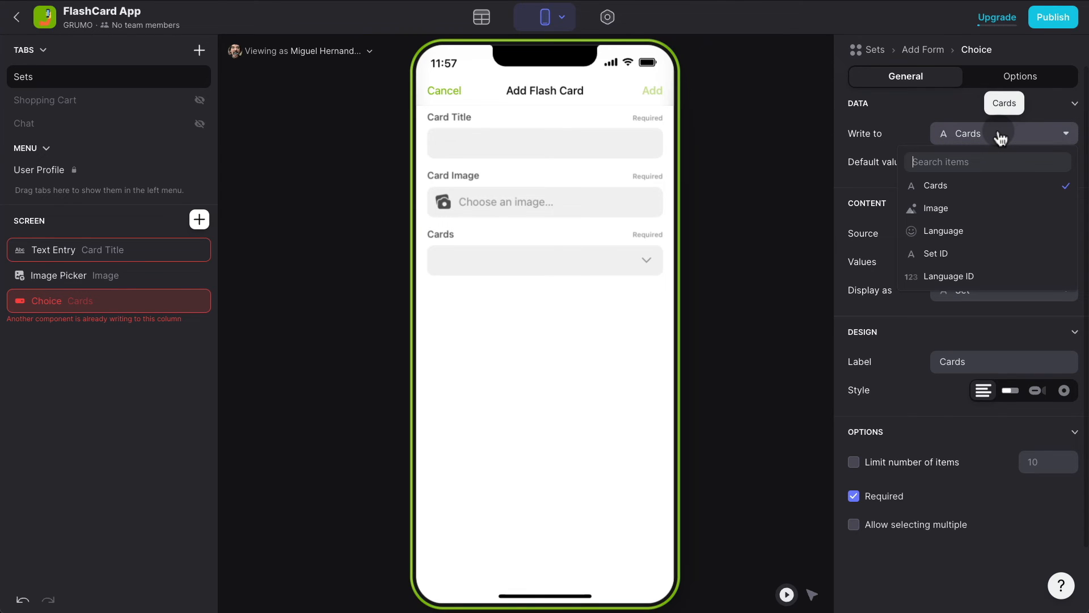
pyautogui.click(972, 278)
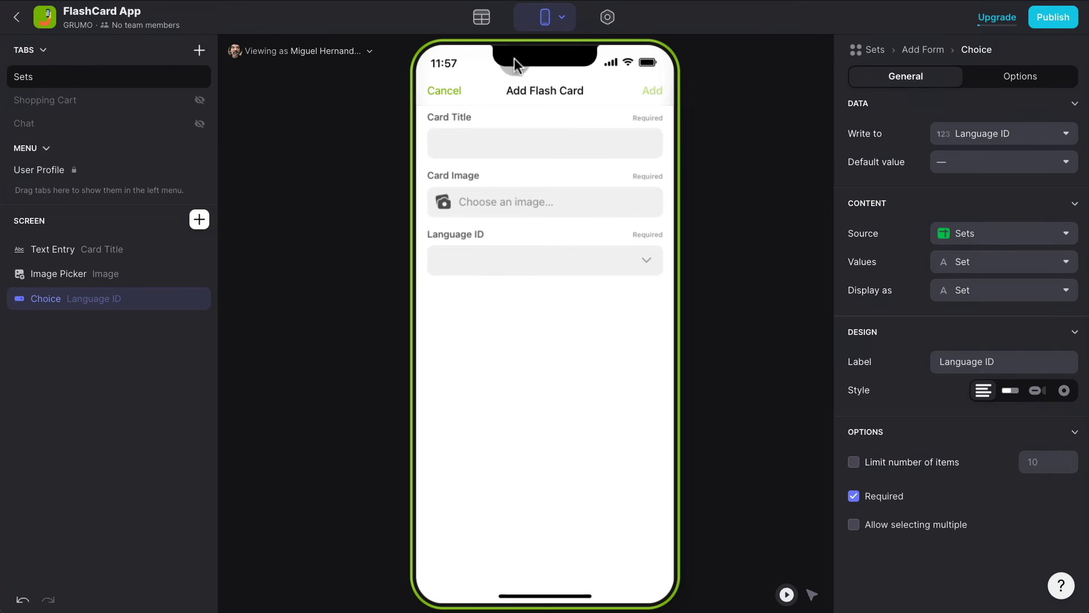
# Add a Number column named Language ID to the Sets table, with precision 1 and grouping turned off.
pyautogui.click(484, 25)
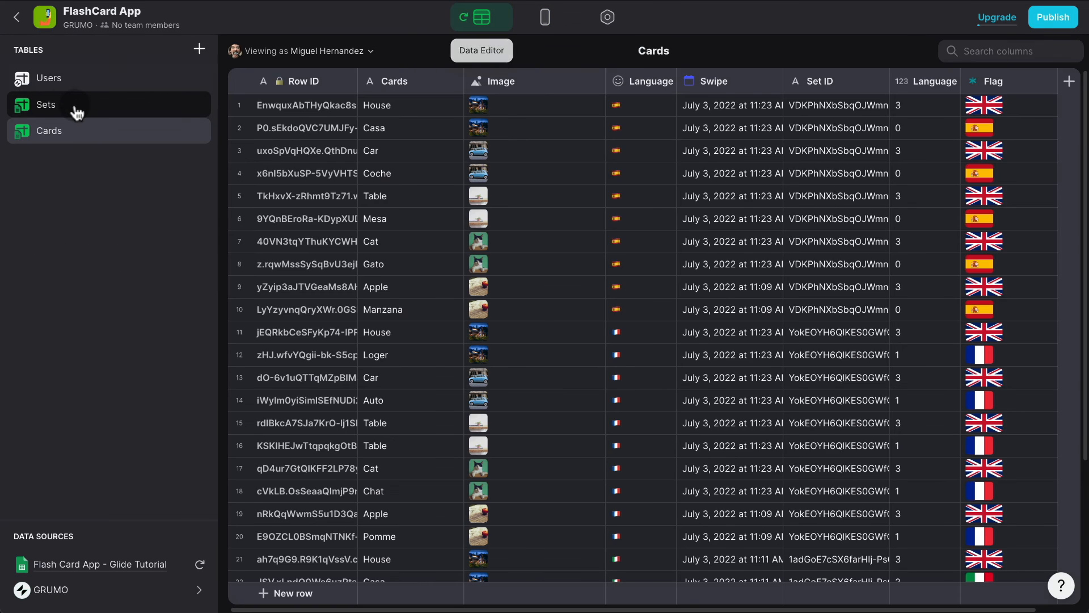
pyautogui.click(75, 109)
pyautogui.click(1069, 81)
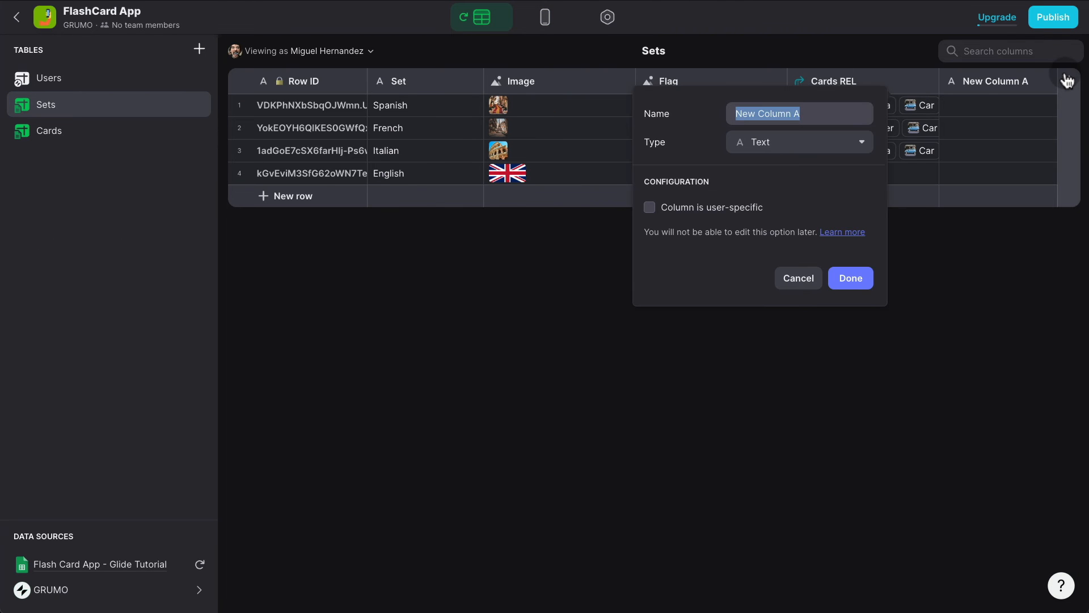
pyautogui.write('Langu')
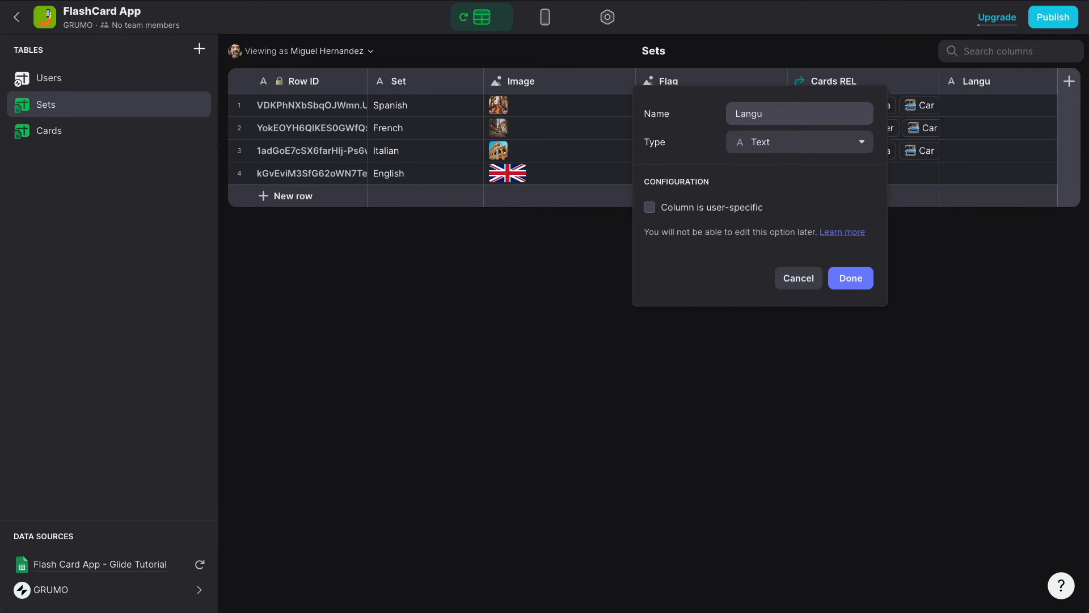
pyautogui.write('age ID')
pyautogui.click(775, 146)
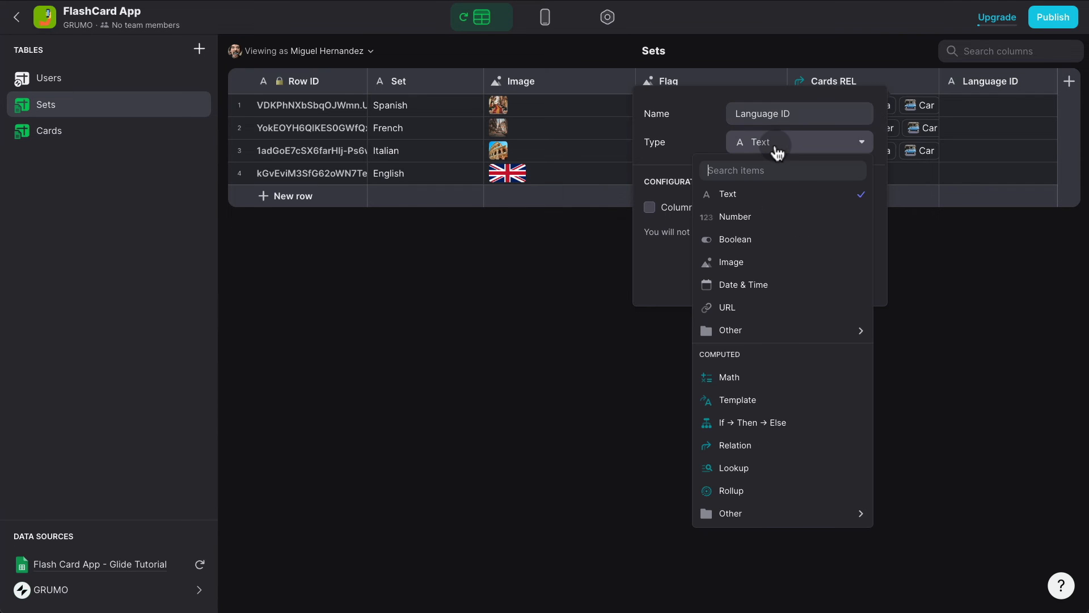
pyautogui.click(737, 216)
pyautogui.click(778, 298)
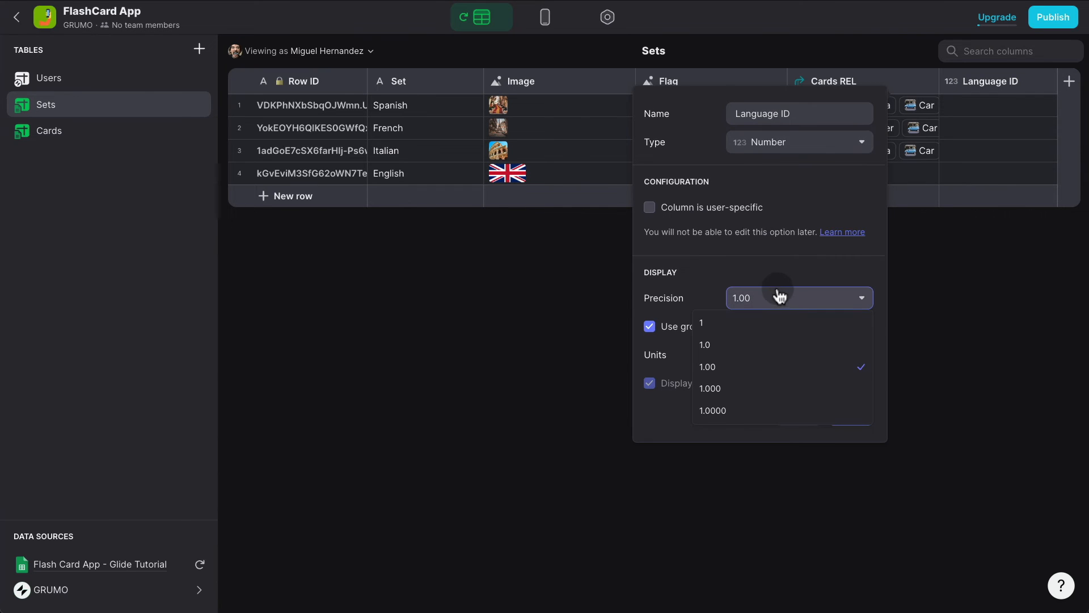
pyautogui.click(758, 323)
pyautogui.click(683, 328)
pyautogui.click(844, 413)
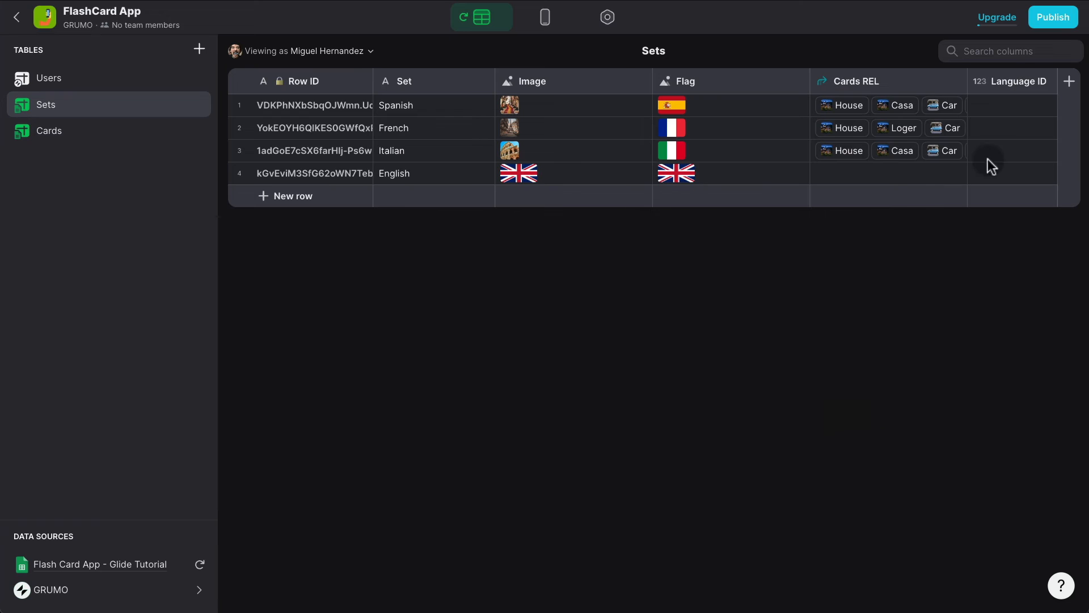
# Fill in the Language ID column with 0 for Spanish, 1 for French, 2 for Italian and 3 for English.
pyautogui.click(1001, 105)
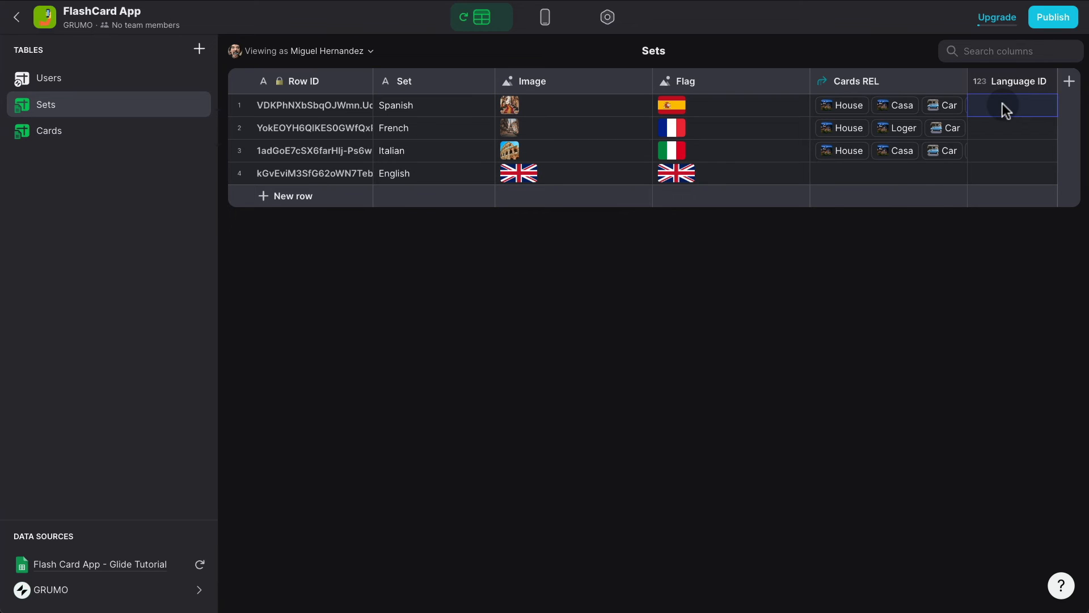
pyautogui.write('0')
pyautogui.press('Return')
pyautogui.write('1')
pyautogui.press('Return')
pyautogui.write('2')
pyautogui.press('Return')
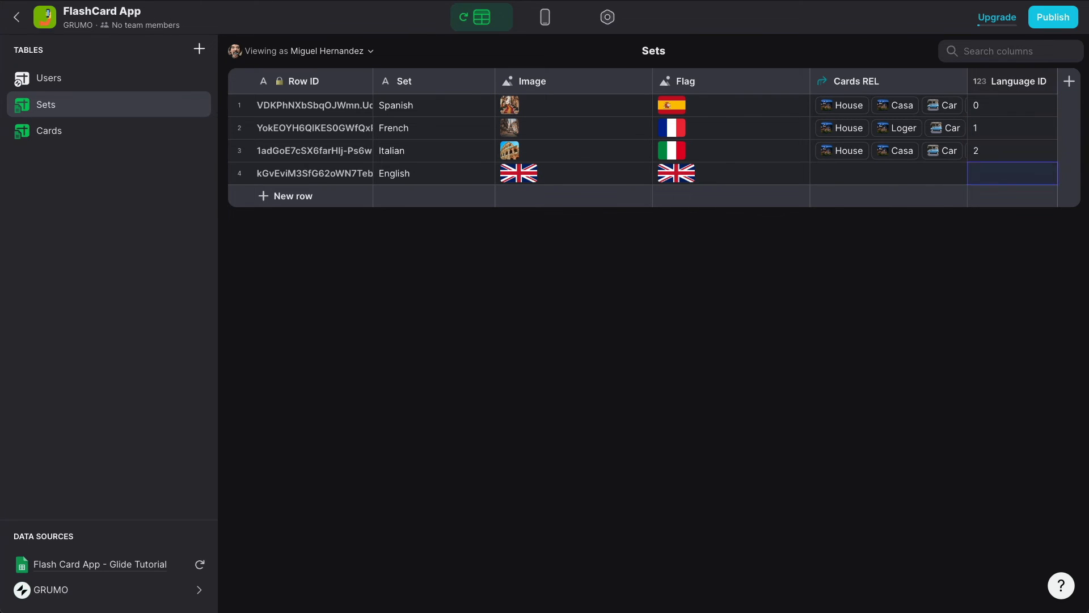
pyautogui.write('3')
pyautogui.press('Return')
# Return to the Add Flash Card form layout and set the choice's values to the Language ID column.
pyautogui.click(546, 25)
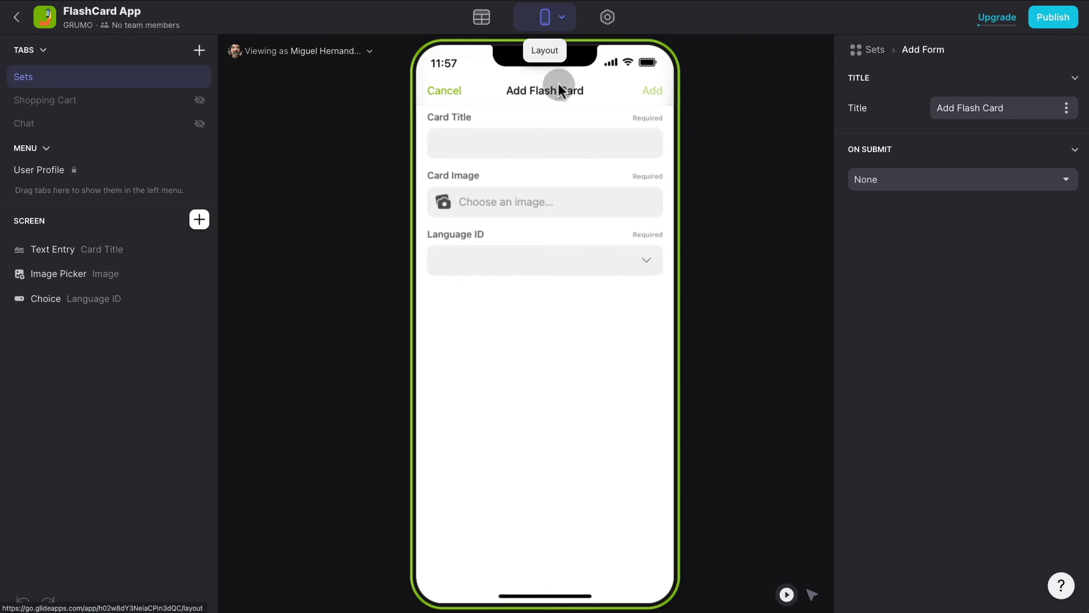
pyautogui.click(547, 258)
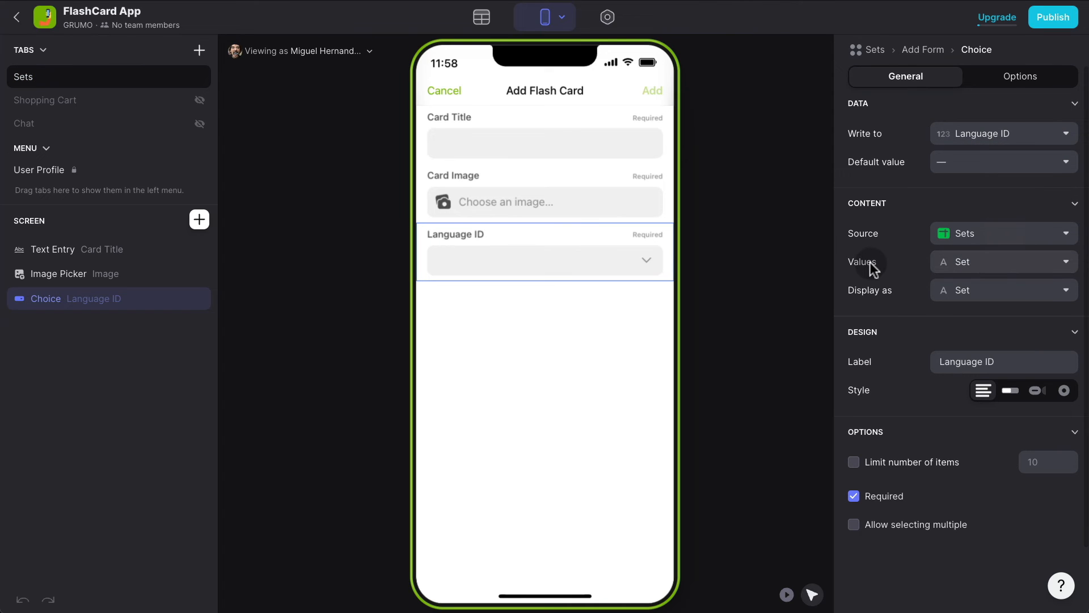
pyautogui.click(961, 273)
pyautogui.click(982, 400)
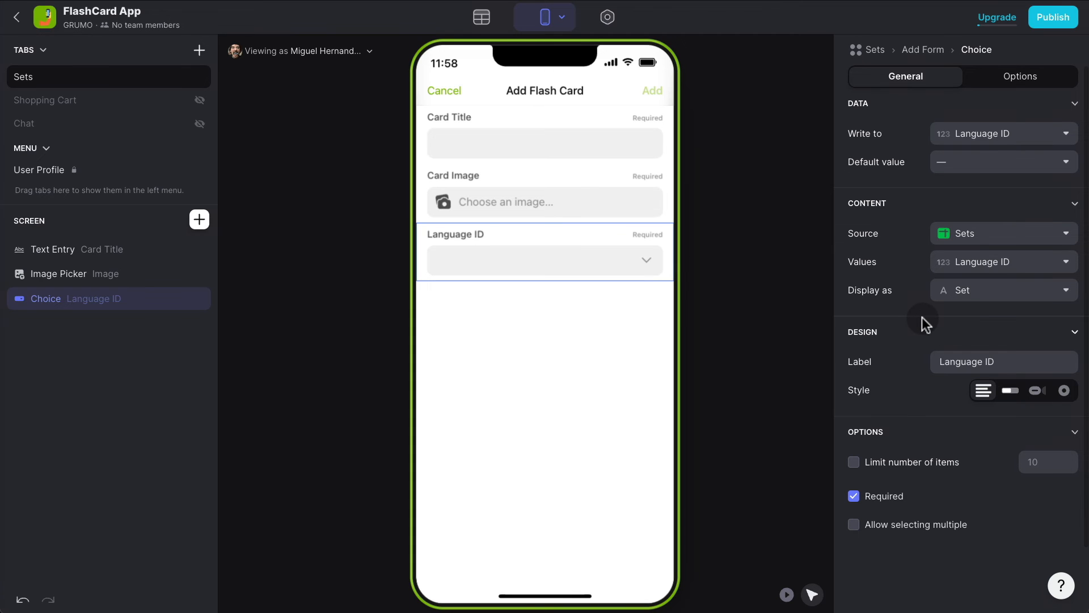
# Compare the Language ID columns of the Sets and Cards tables, widening the one in Cards to show its full heading.
pyautogui.click(482, 17)
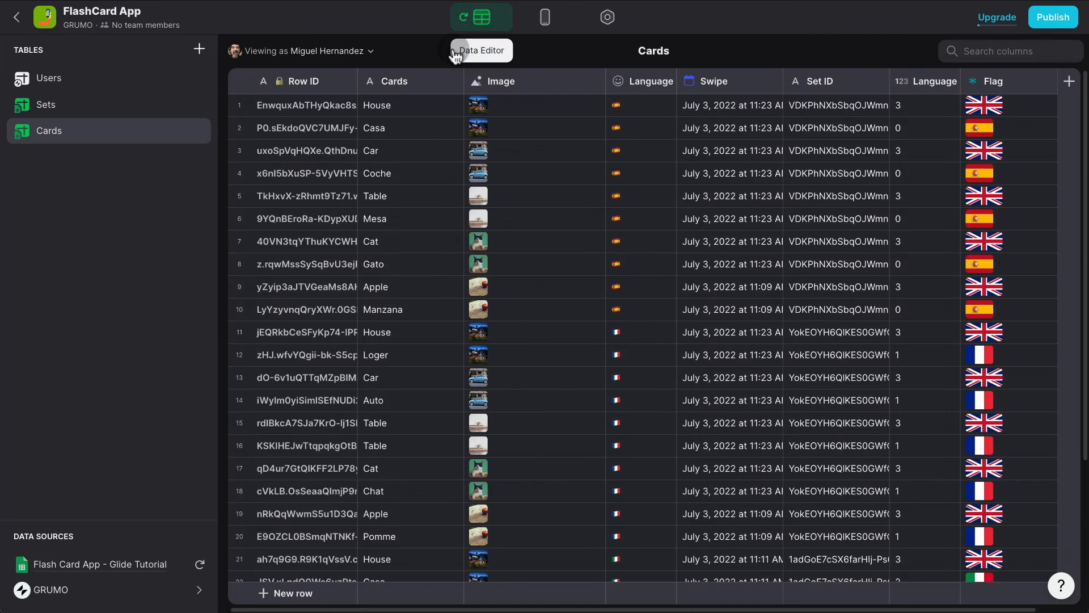
pyautogui.click(74, 114)
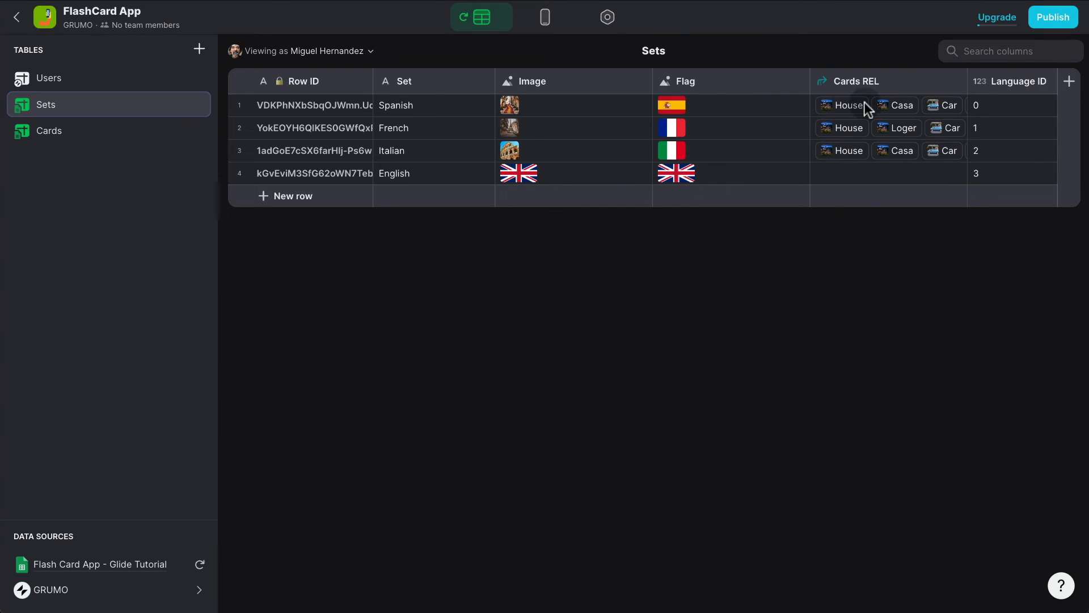
pyautogui.click(61, 136)
pyautogui.hscroll(2, 996, 139)
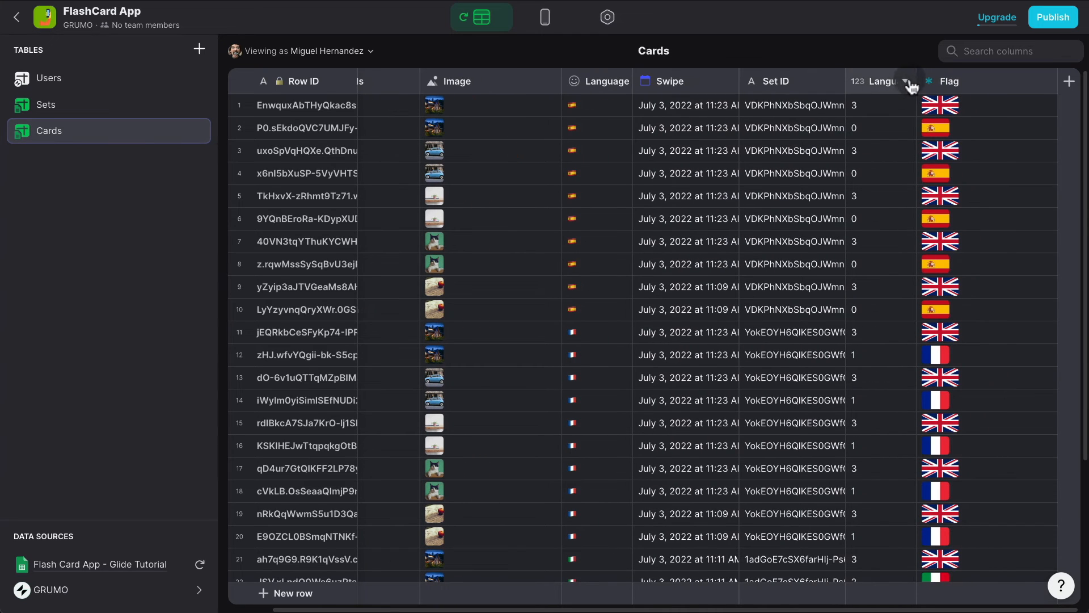
pyautogui.doubleClick(916, 81)
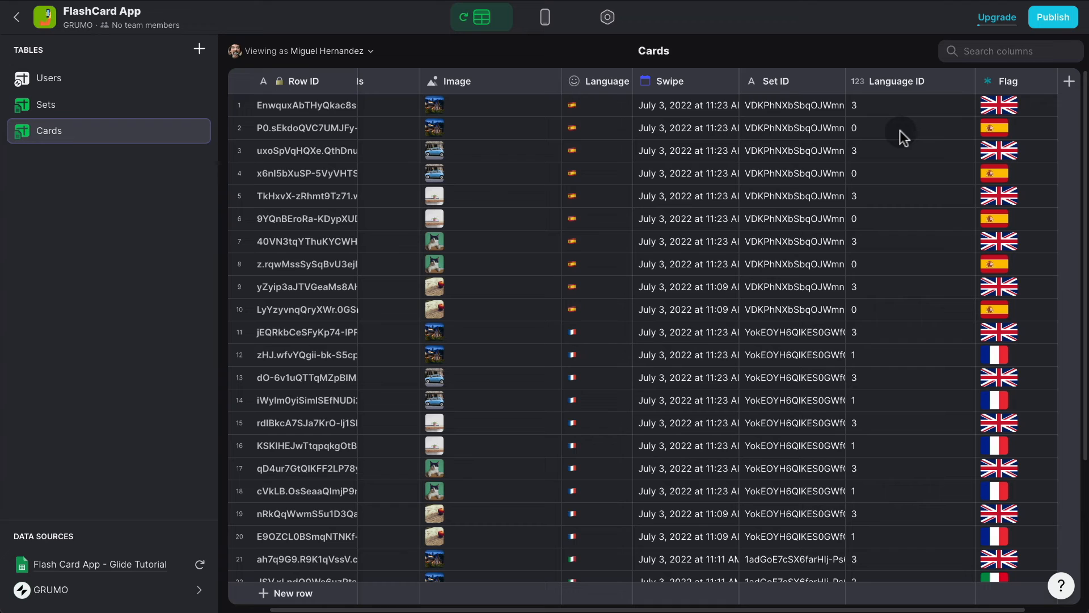
# Return to the Add Flash Card form layout and label the Language ID choice Flag.
pyautogui.click(545, 17)
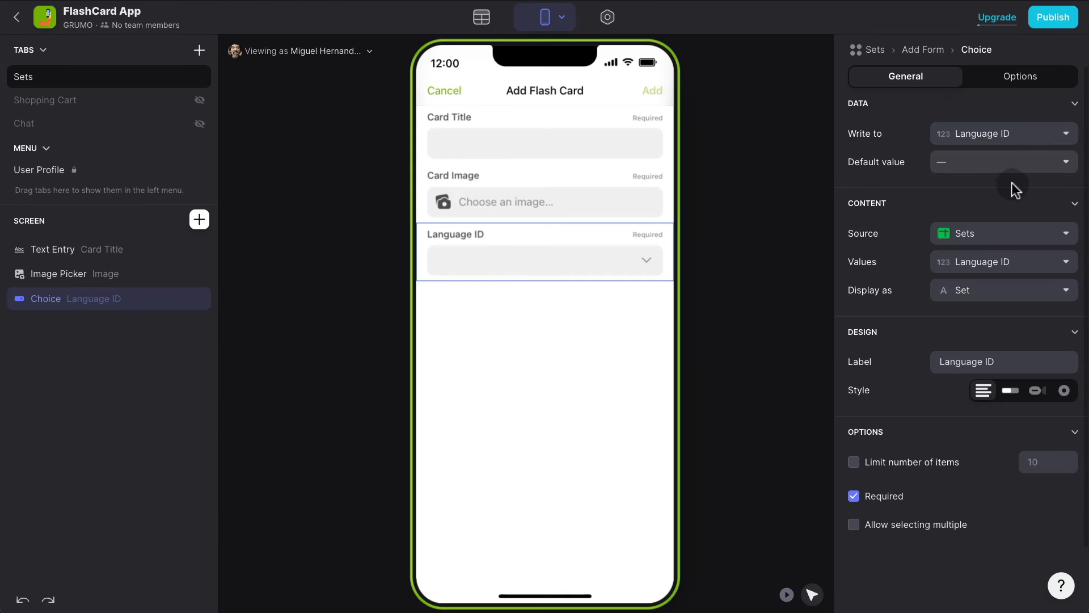
pyautogui.click(1007, 352)
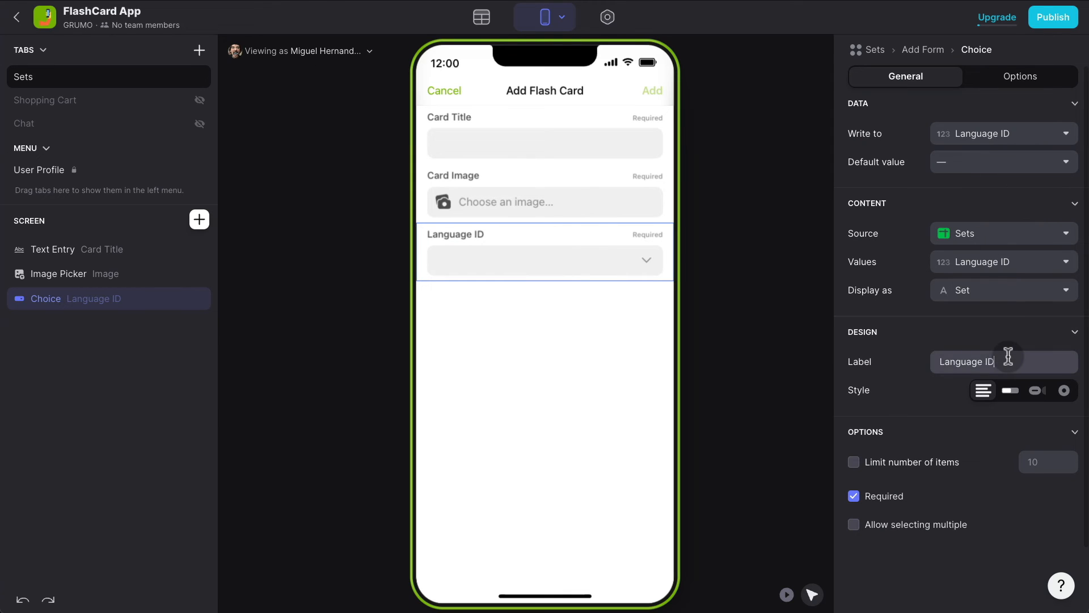
pyautogui.tripleClick(1008, 357)
pyautogui.write('Flag')
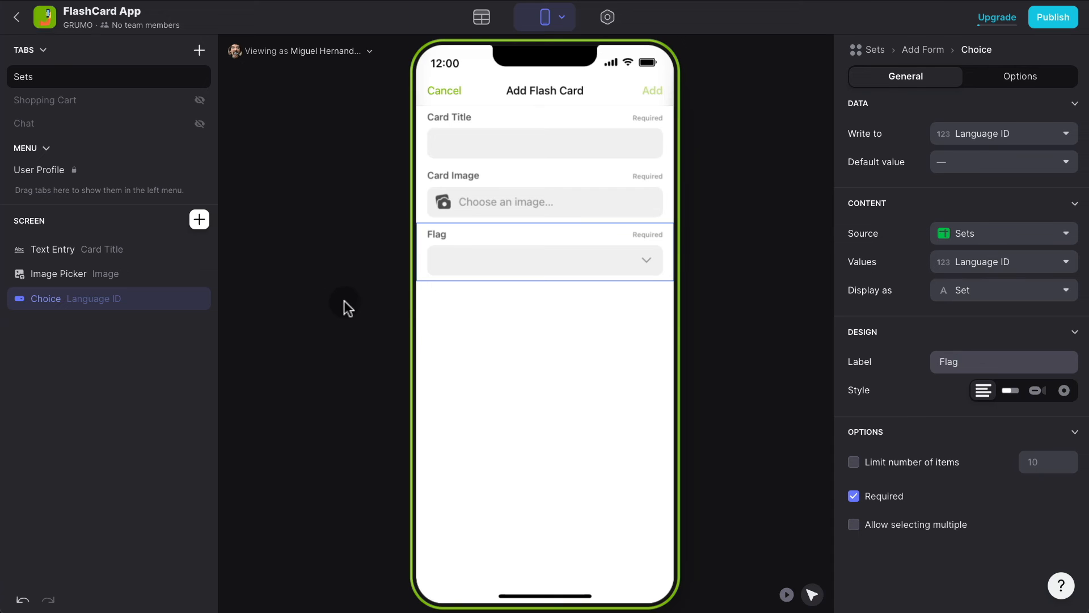
# Duplicate the Flag choice and make the upper copy take its values from Row ID, labelled Set and writing to Set ID.
pyautogui.click(178, 300)
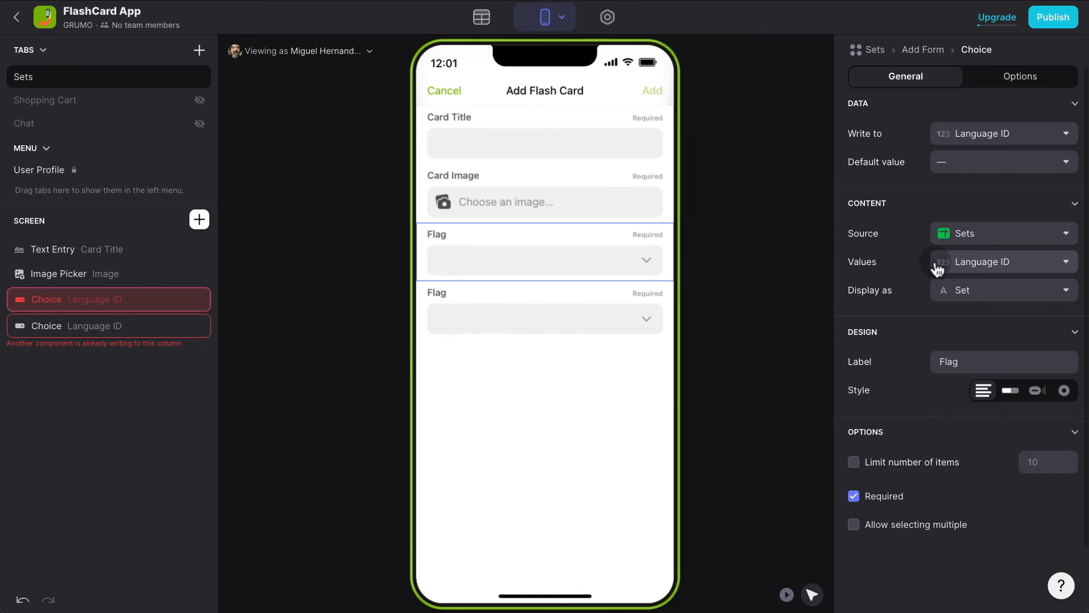
pyautogui.click(983, 280)
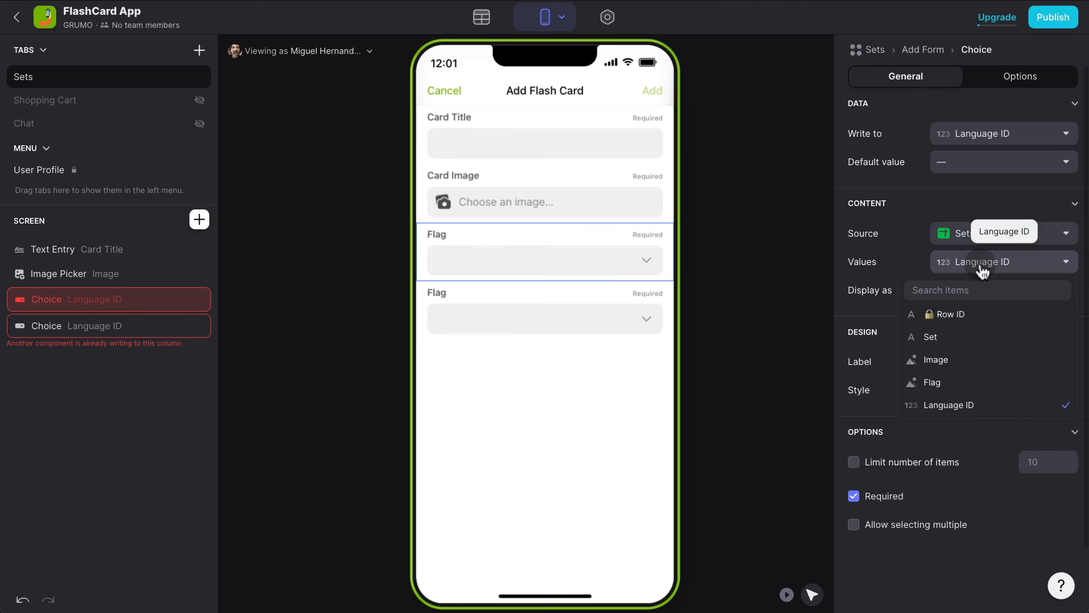
pyautogui.click(986, 318)
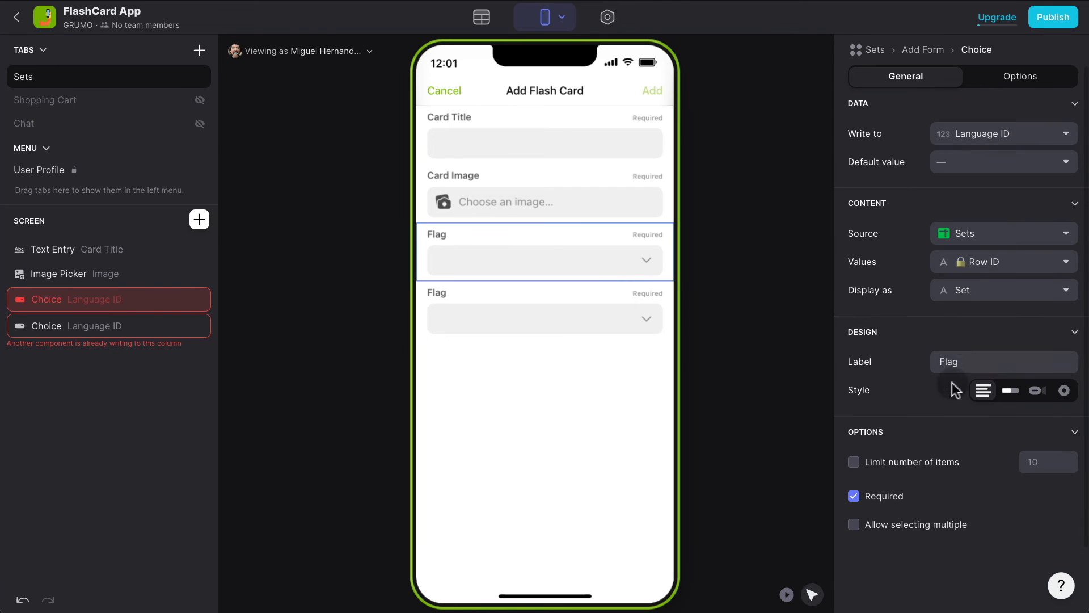
pyautogui.doubleClick(959, 362)
pyautogui.write('Set')
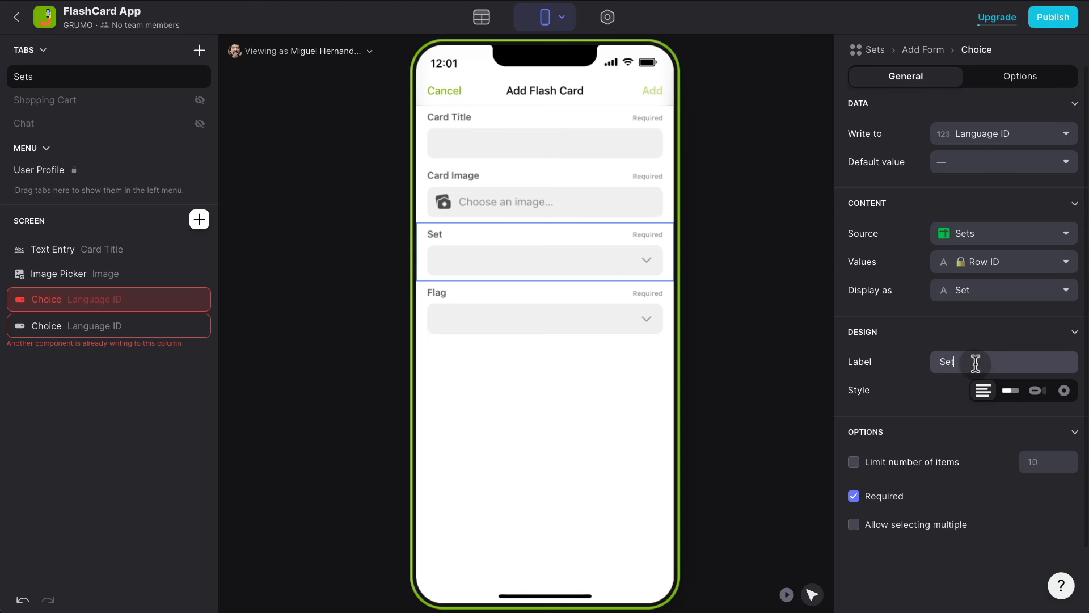
pyautogui.click(1002, 137)
pyautogui.click(954, 253)
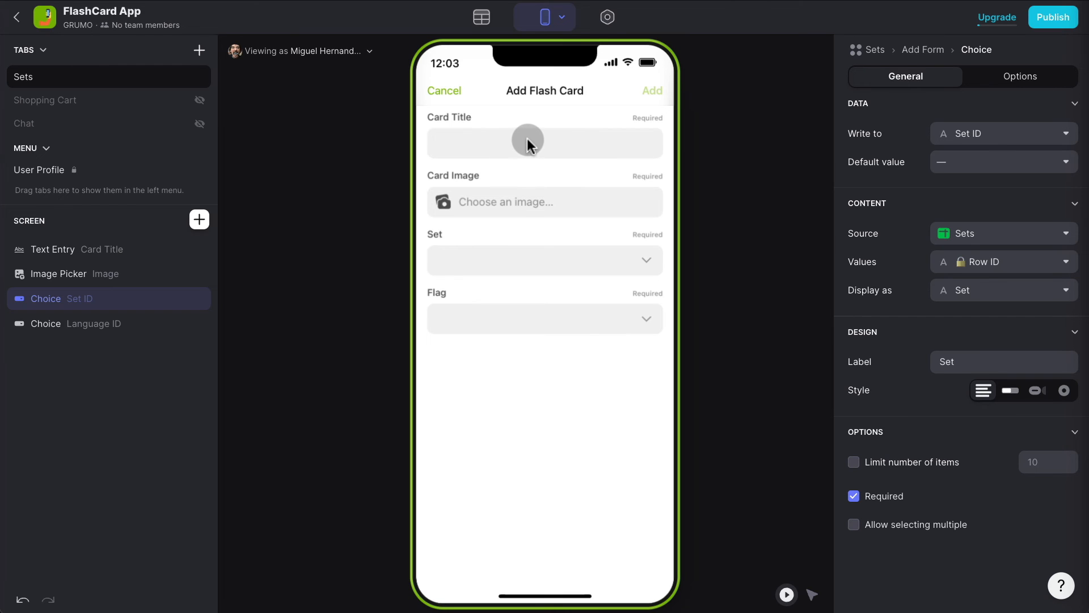
# Title the new flash card Banana and upload banana.jpeg from the Flash Card tutorial's Images folder as its image.
pyautogui.click(546, 139)
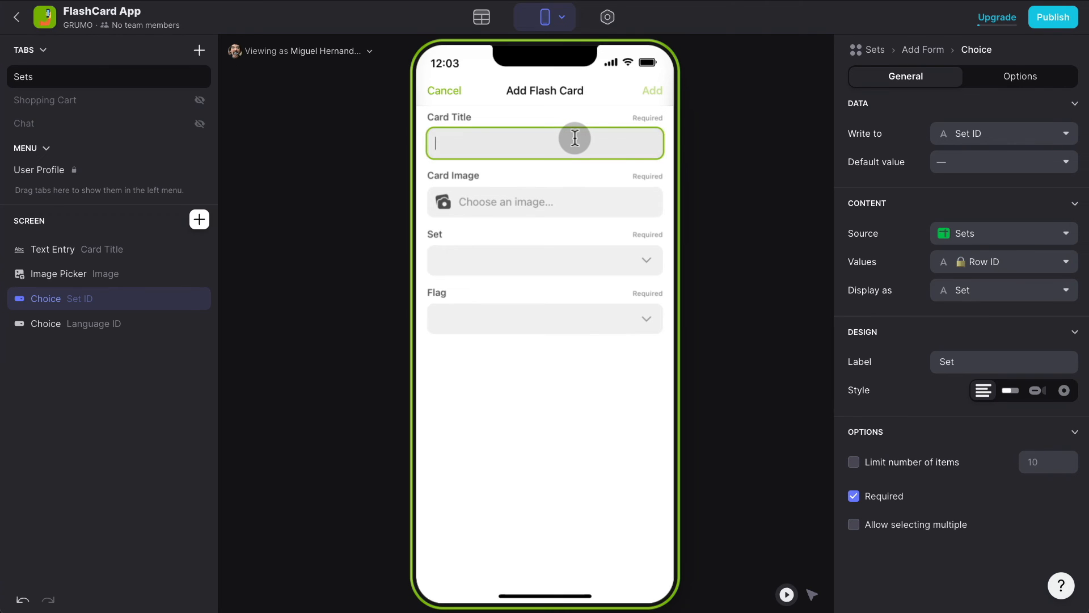
pyautogui.write('Banana')
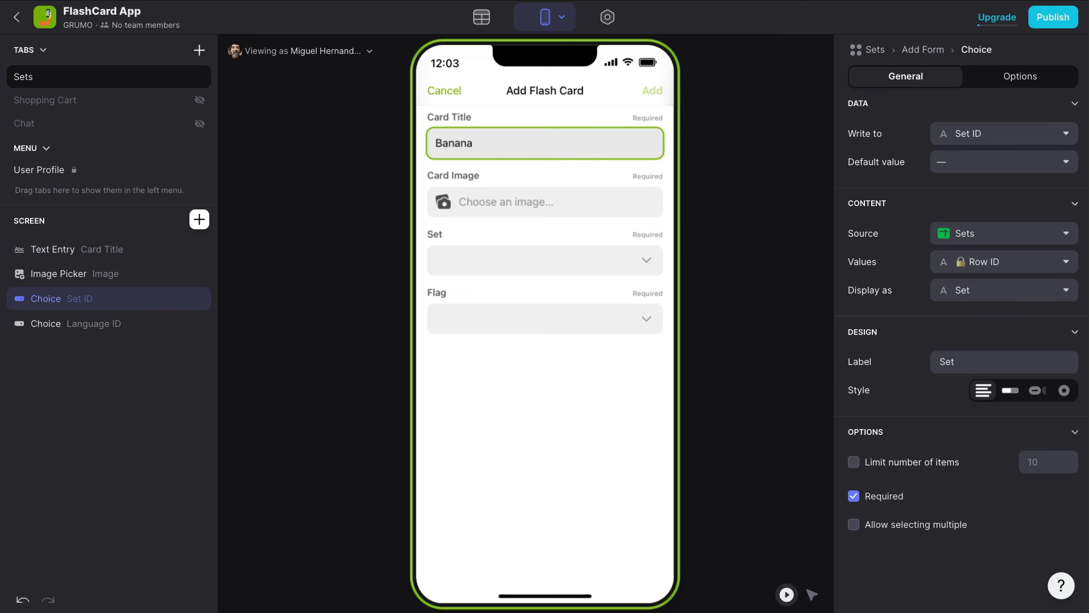
pyautogui.click(540, 196)
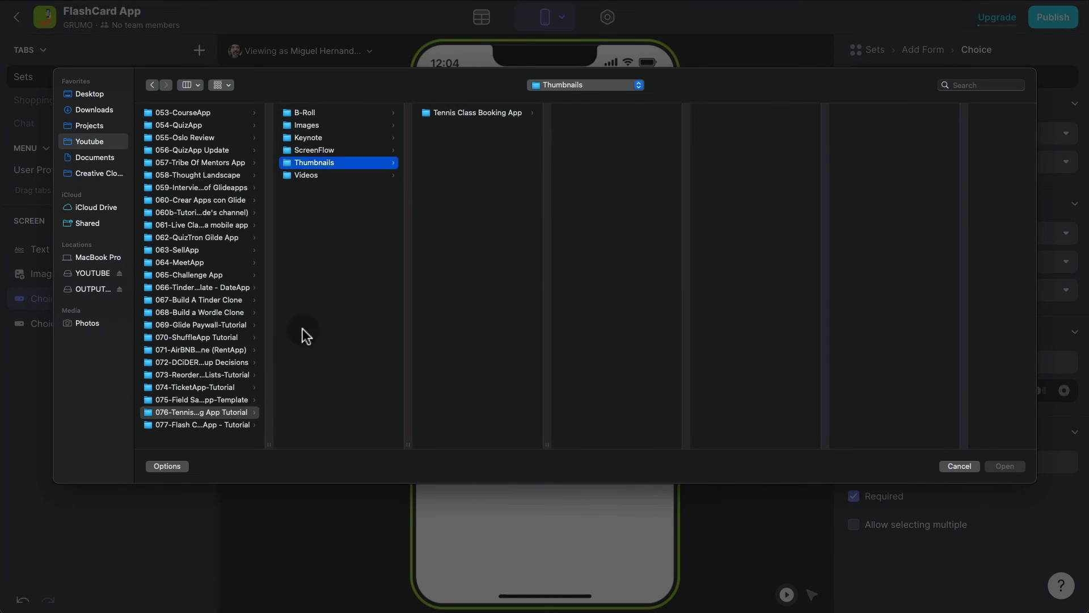
pyautogui.click(219, 425)
pyautogui.click(315, 126)
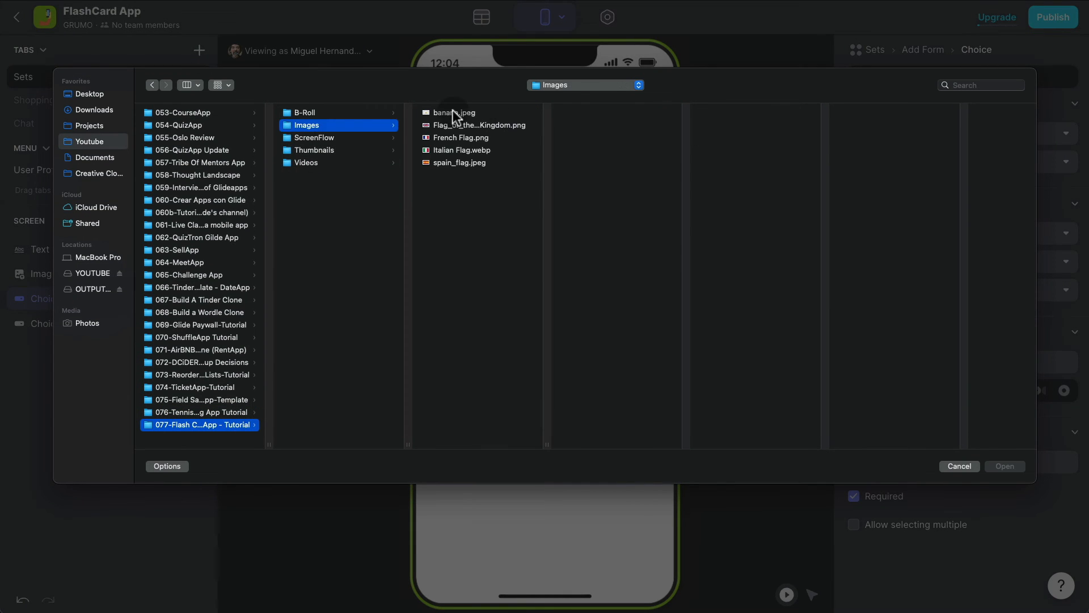
pyautogui.click(453, 112)
pyautogui.click(1010, 467)
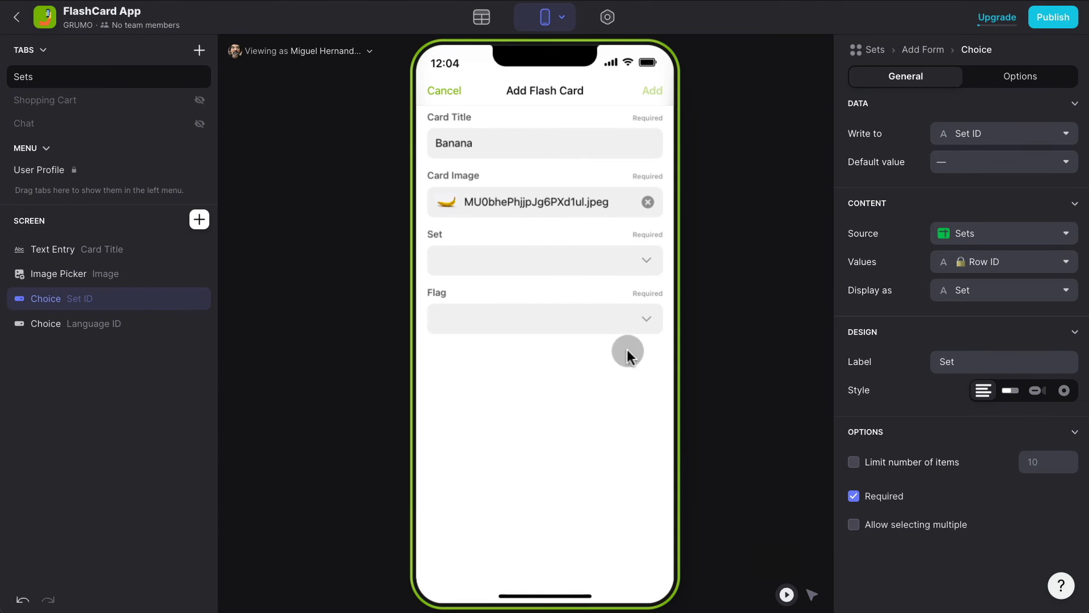
# Assign the Banana card to the Spanish set with the English flag and add it.
pyautogui.click(633, 256)
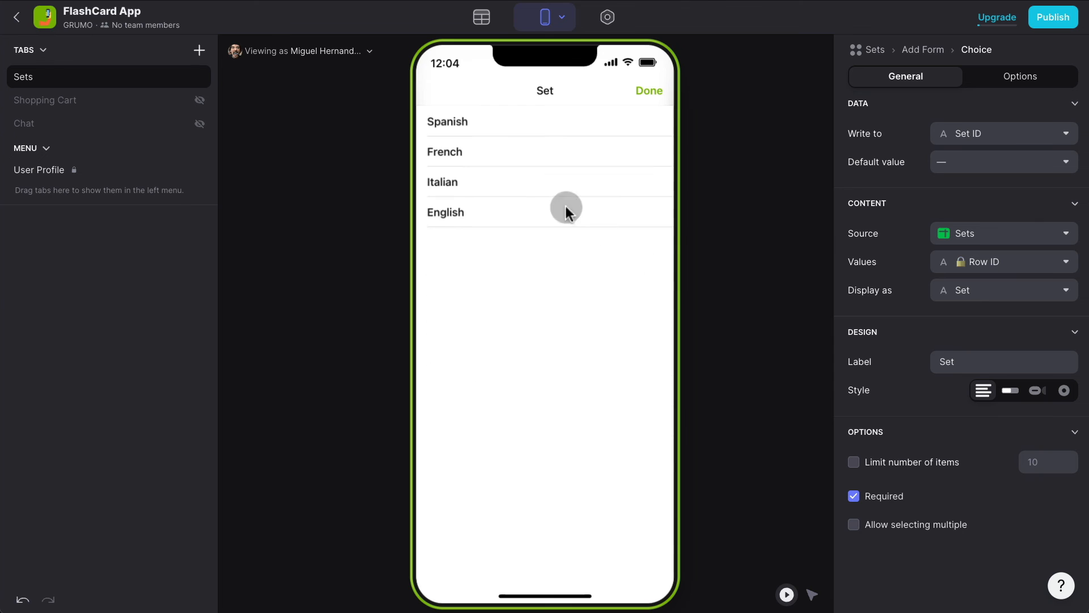
pyautogui.click(503, 130)
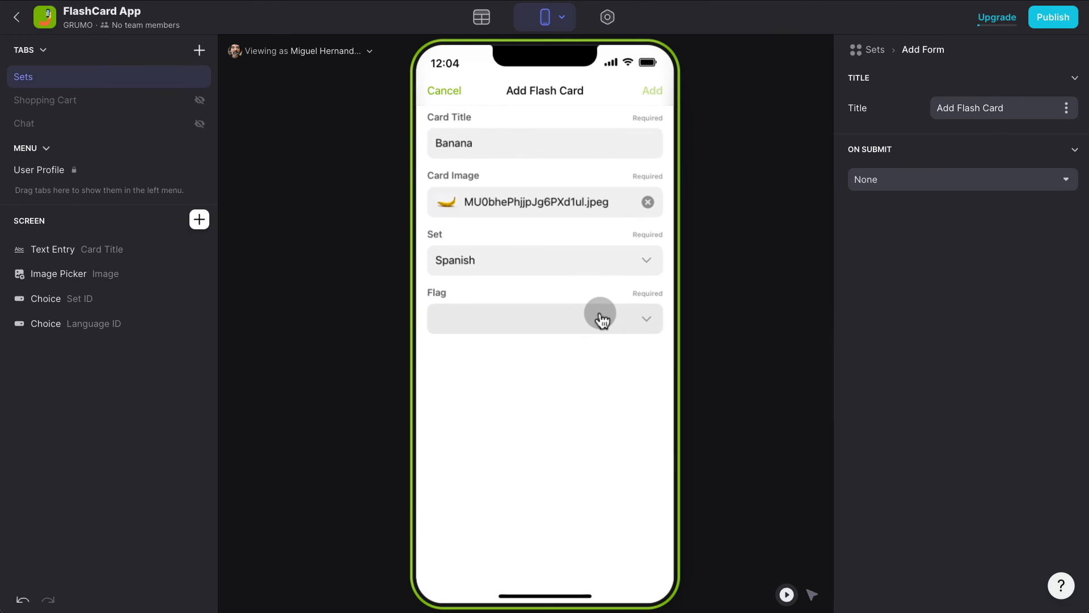
pyautogui.click(641, 323)
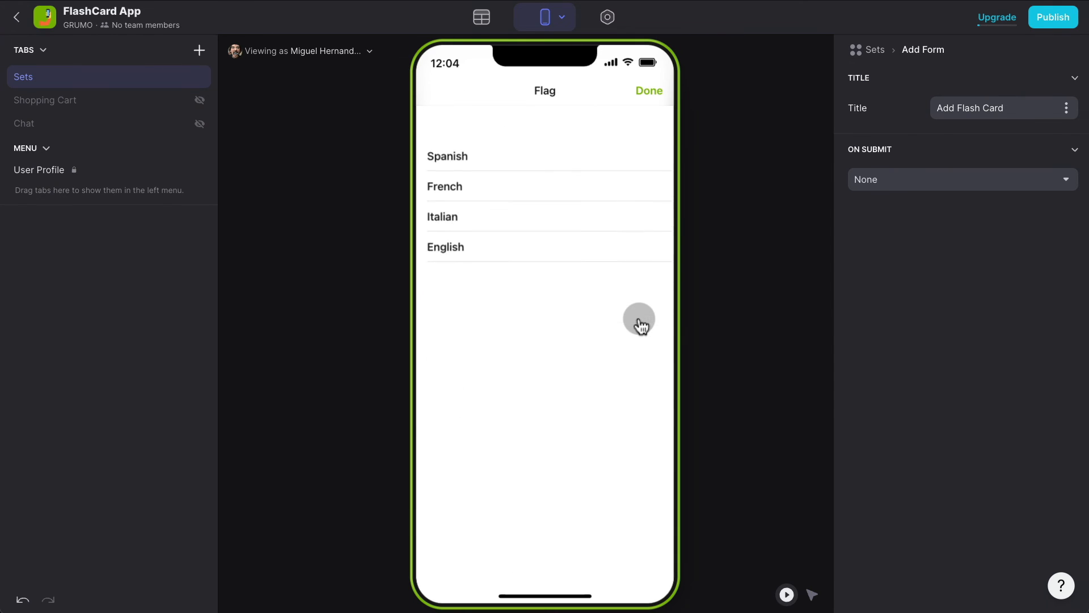
pyautogui.click(503, 227)
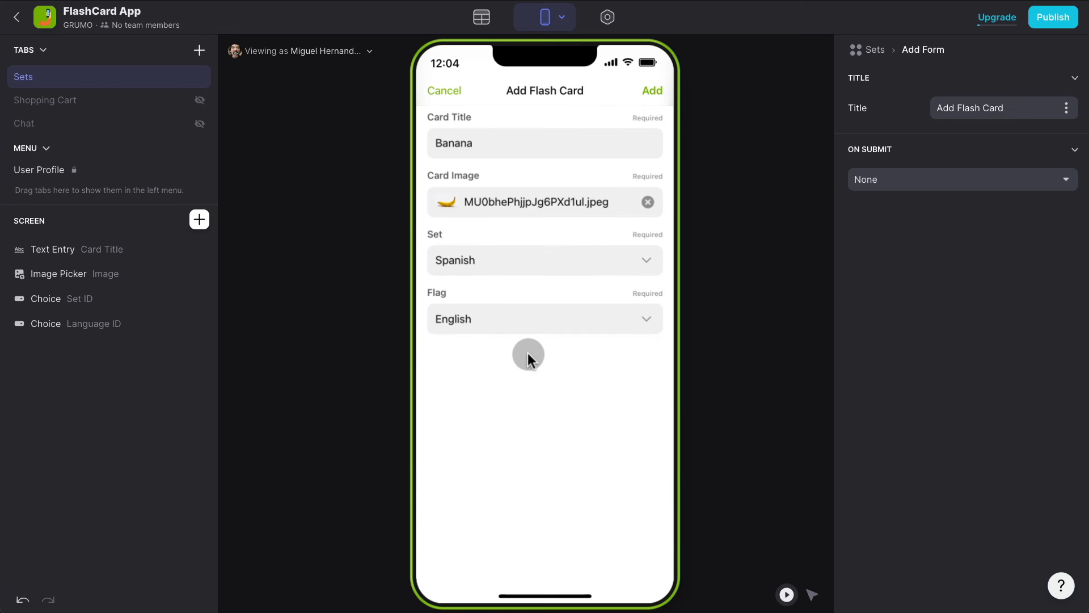
pyautogui.click(650, 97)
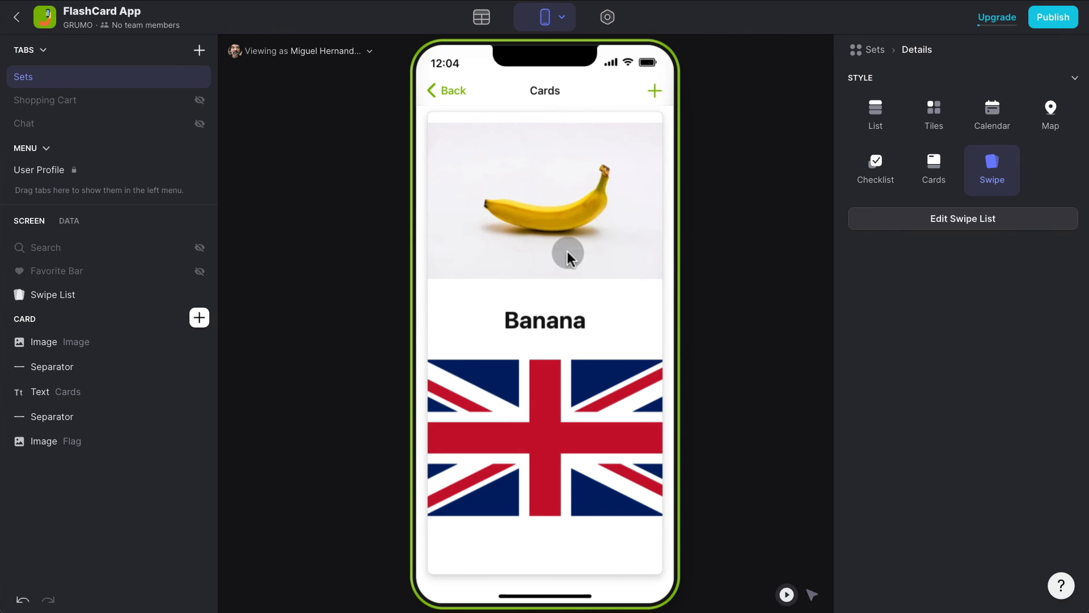
# Start another flash card titled Plátano and upload the same banana image to it.
pyautogui.click(653, 91)
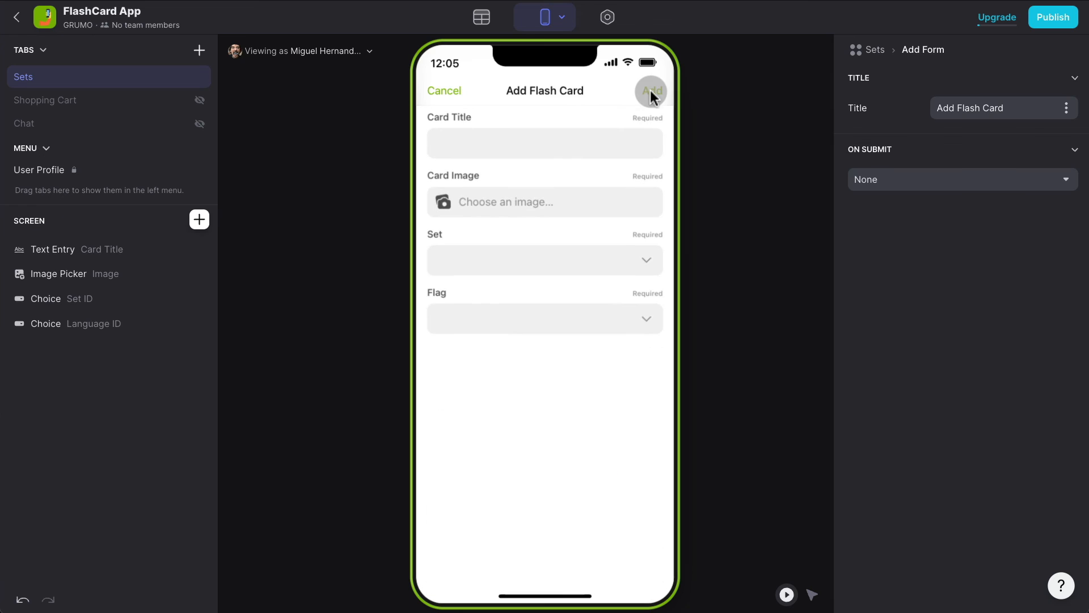
pyautogui.click(538, 149)
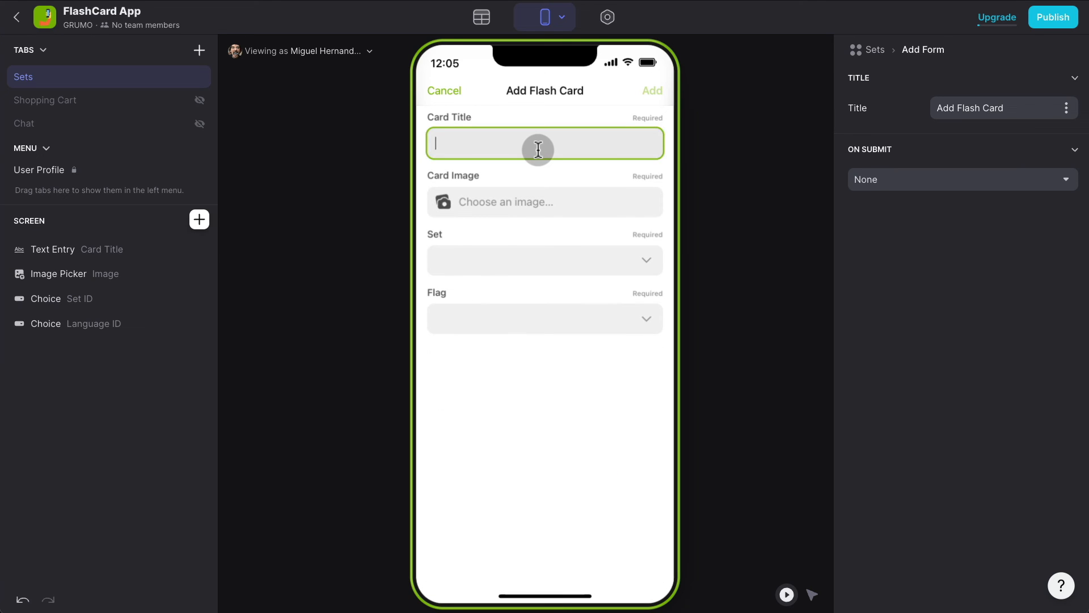
pyautogui.write('Plátano')
pyautogui.click(550, 206)
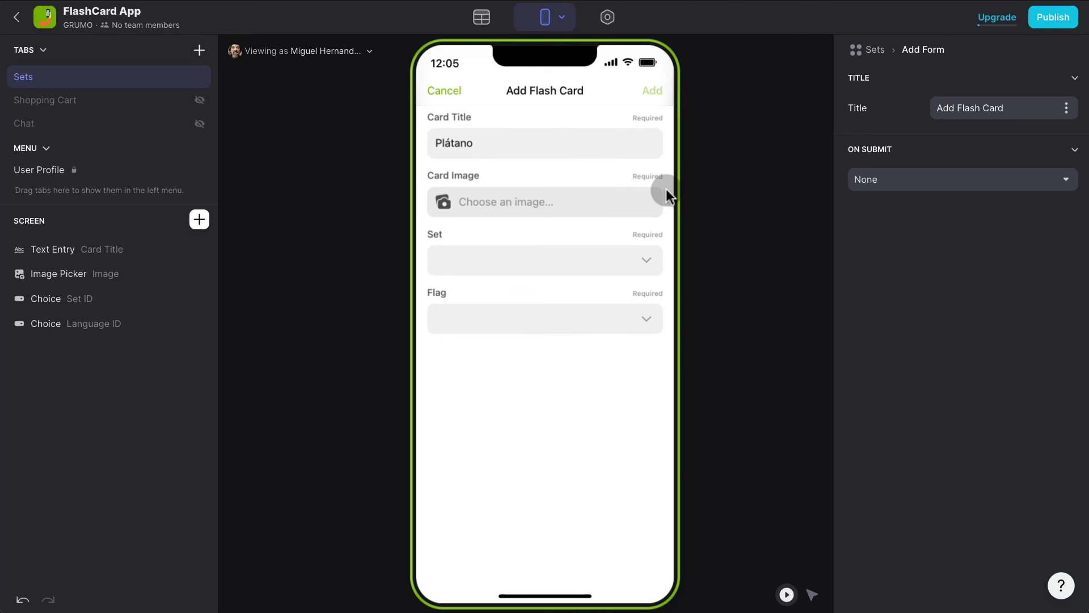
pyautogui.doubleClick(187, 113)
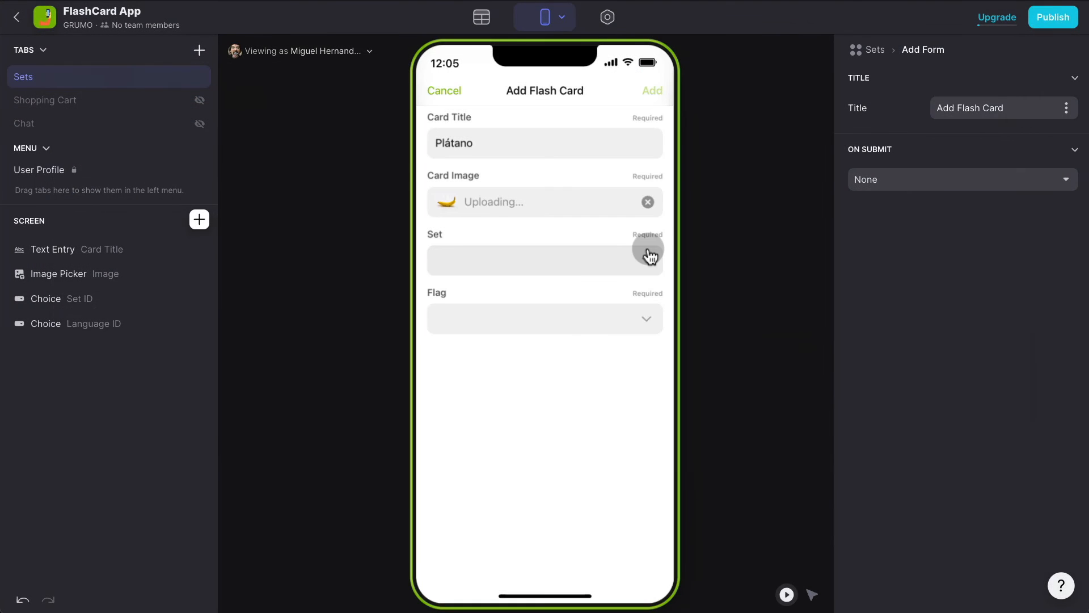
# Choose Spanish as both set and flag for the Plátano card, add it, and swipe past the Banana card to check it.
pyautogui.click(646, 262)
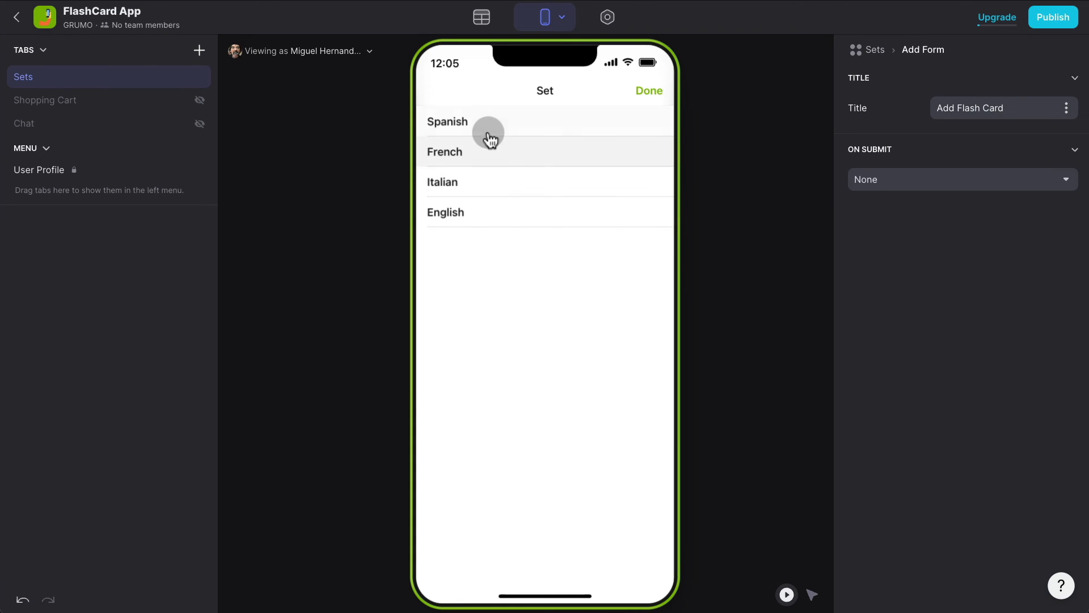
pyautogui.click(489, 132)
pyautogui.click(625, 311)
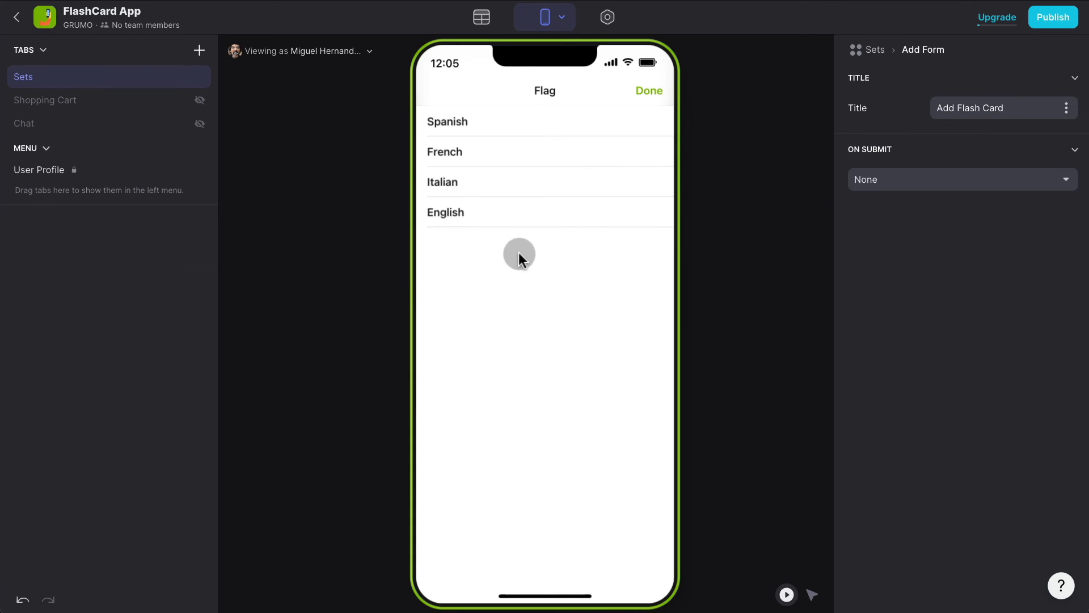
pyautogui.click(488, 132)
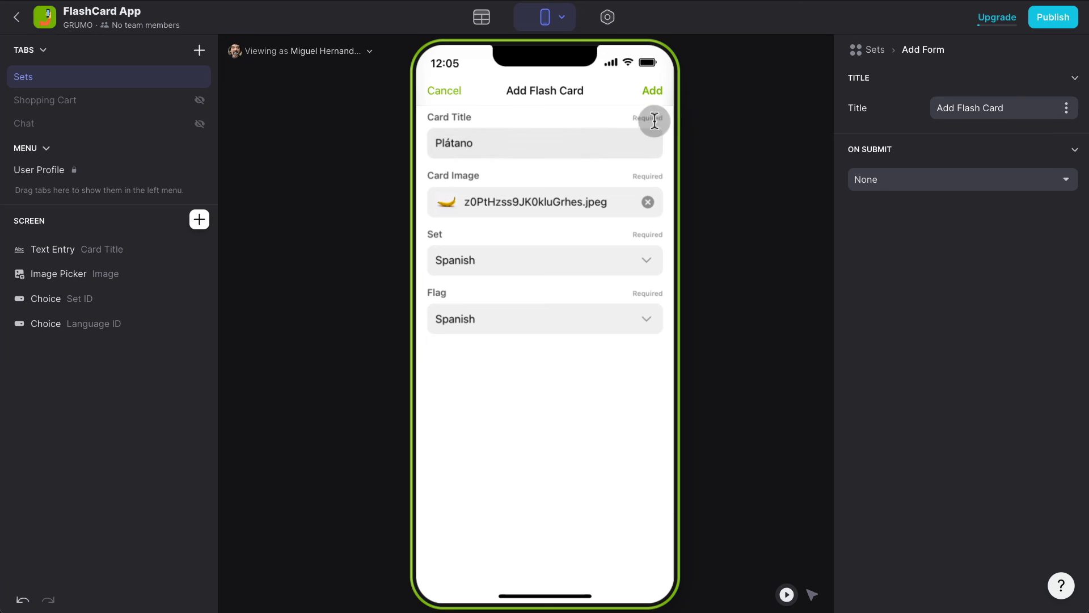
pyautogui.click(661, 109)
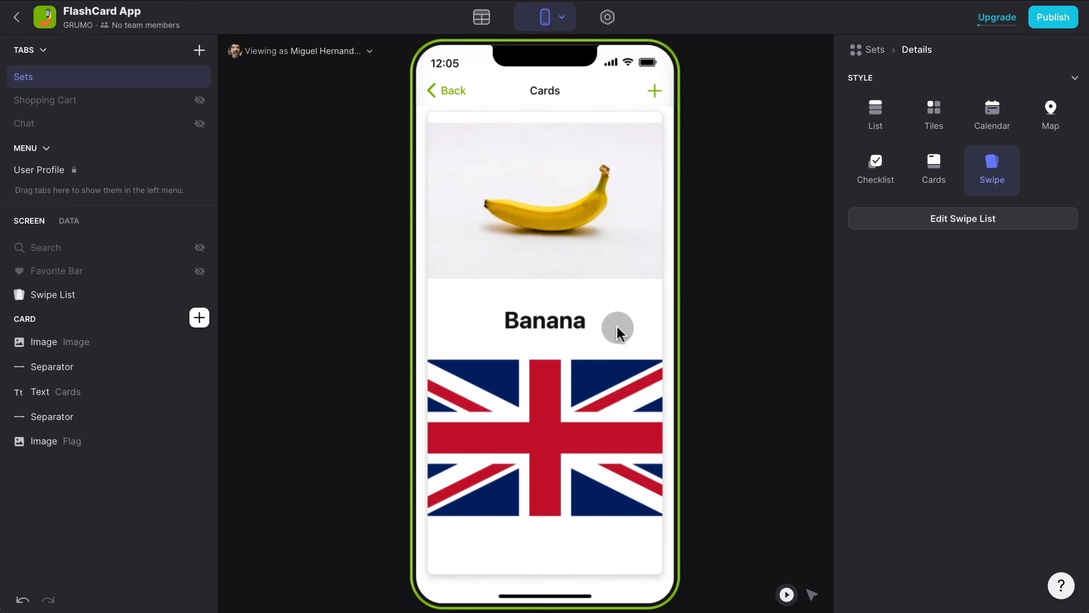
pyautogui.moveTo(662, 319); pyautogui.dragTo(403, 314)
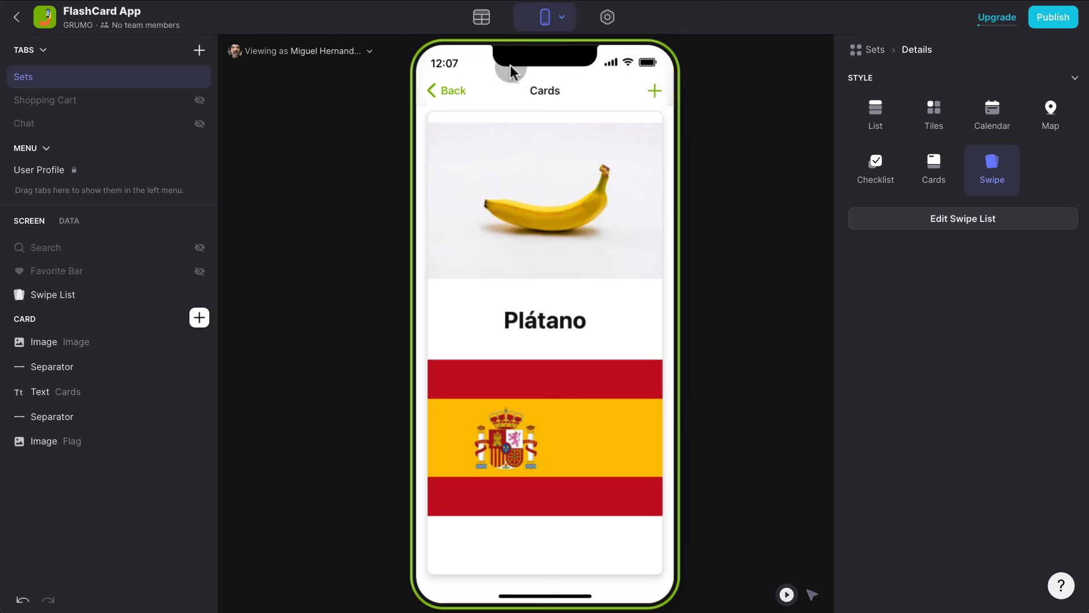
# Return to the Sets screen and change its list style to Tiles.
pyautogui.click(444, 93)
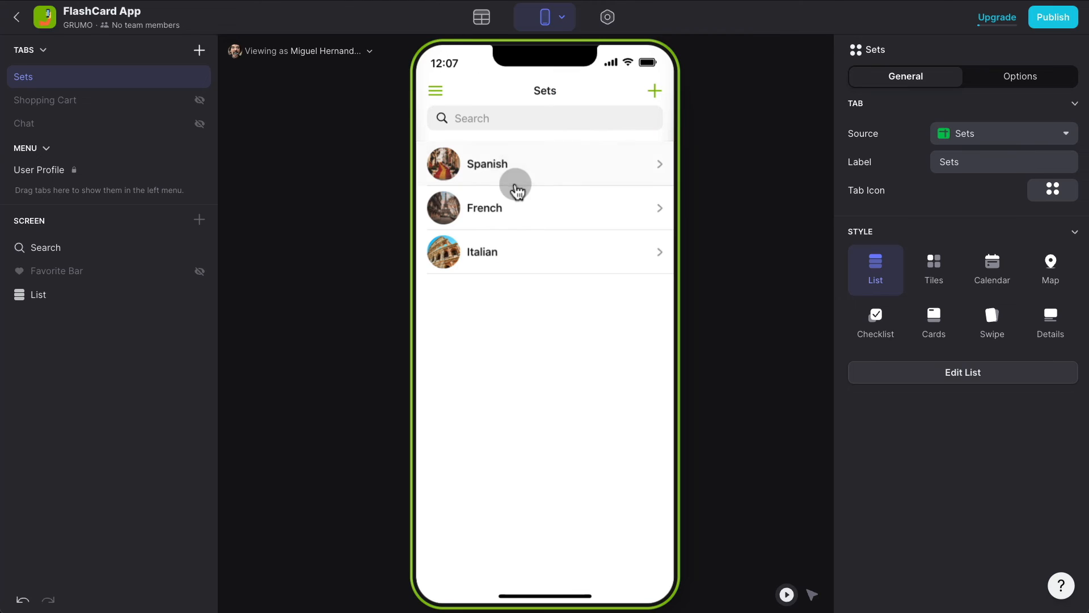
pyautogui.click(59, 296)
pyautogui.click(942, 202)
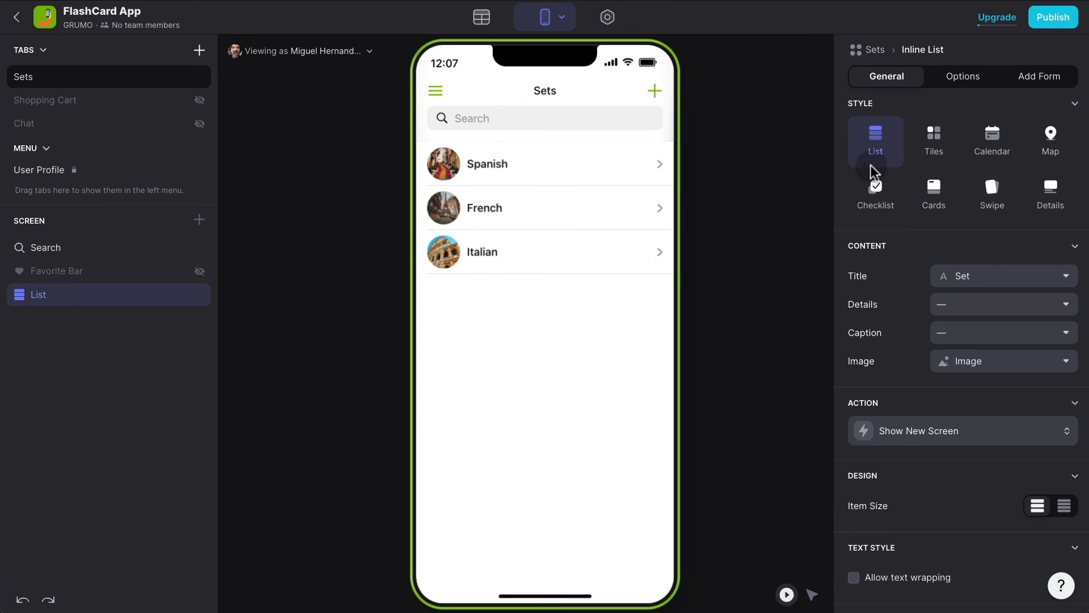
pyautogui.click(934, 144)
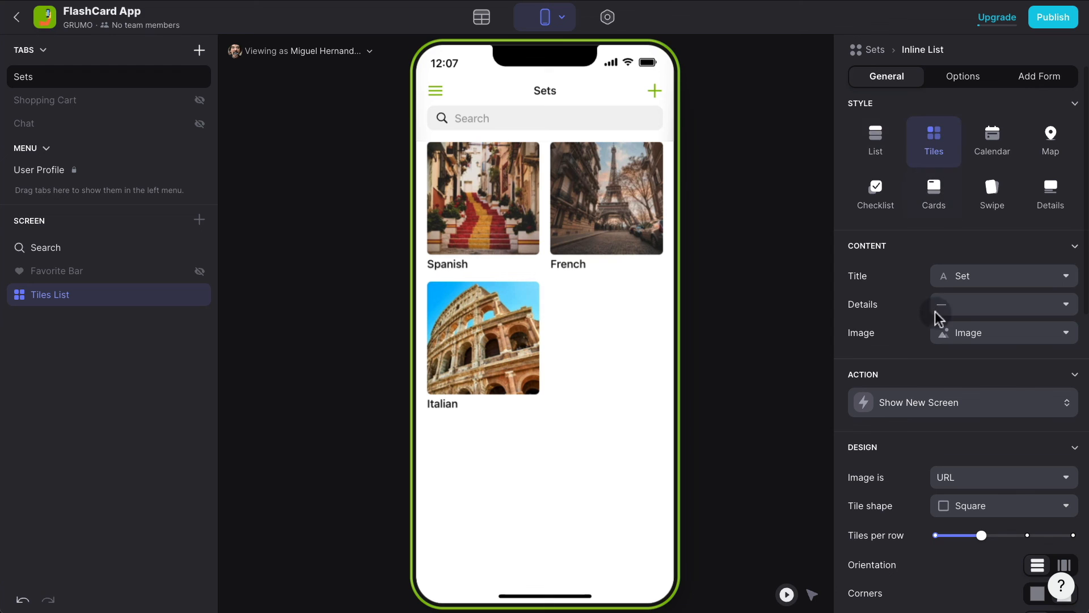
# Show one tile per row in the Sets list and set the tile shape to 3:2.
pyautogui.scroll(-1, 964, 499)
pyautogui.click(935, 518)
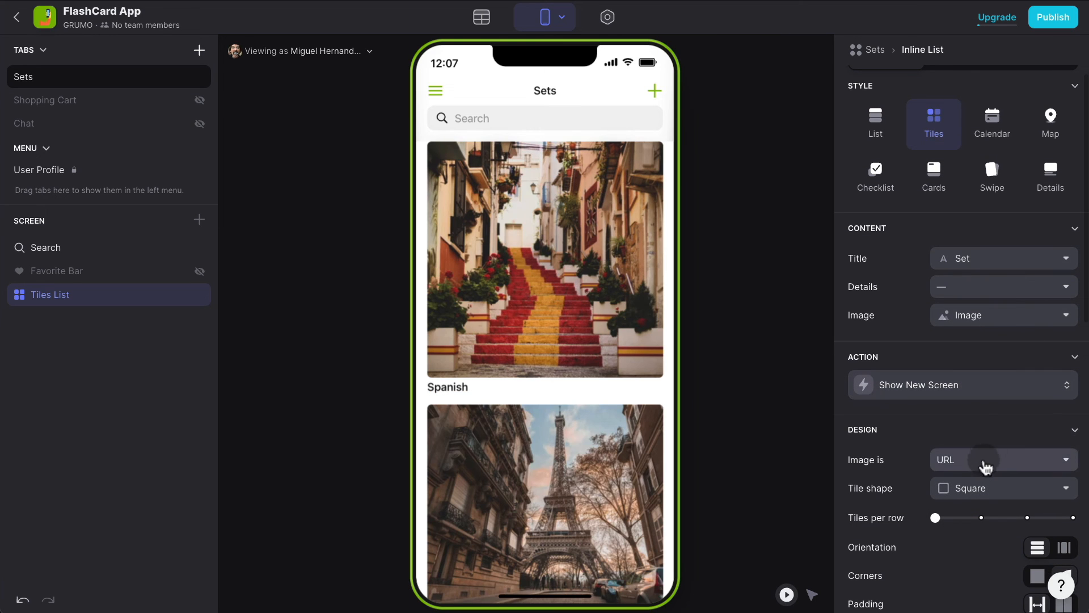
pyautogui.click(977, 488)
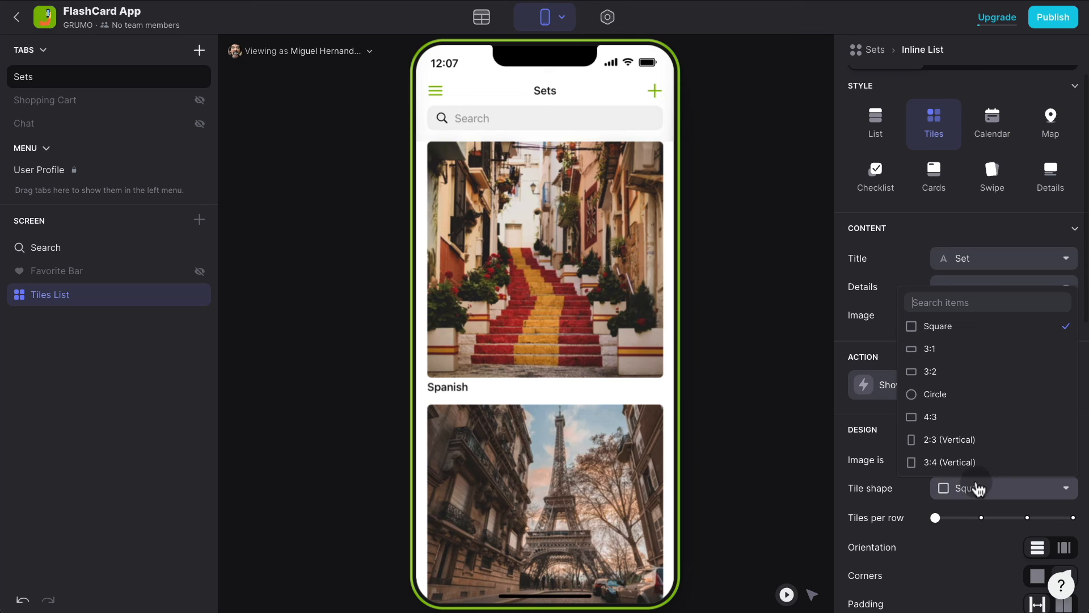
pyautogui.click(972, 371)
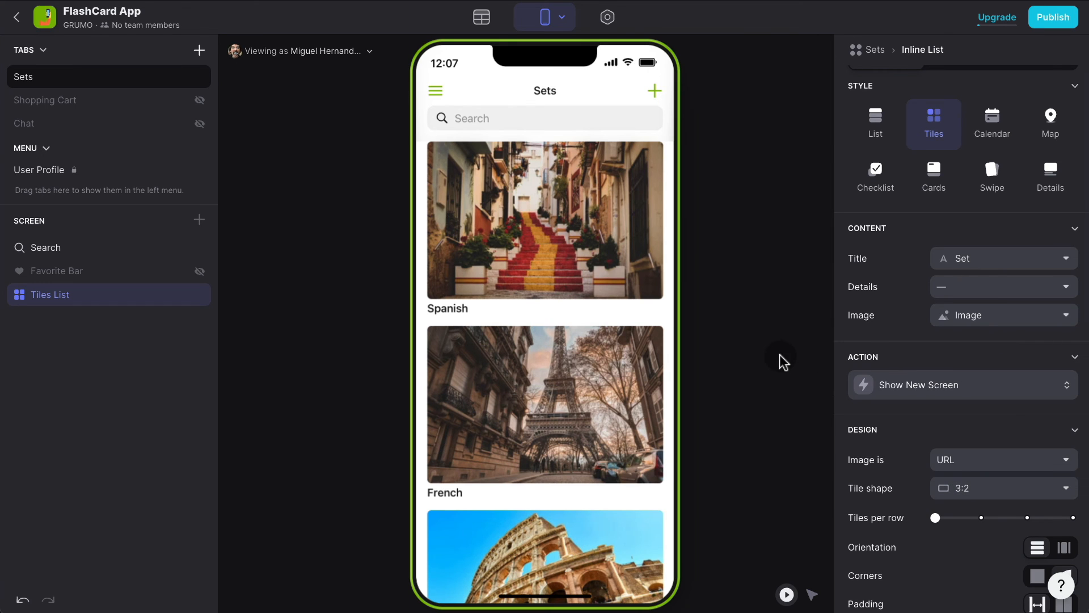
# Set the tile titles' text size to Large and their position to Overlay.
pyautogui.scroll(-5, 972, 518)
pyautogui.click(1064, 435)
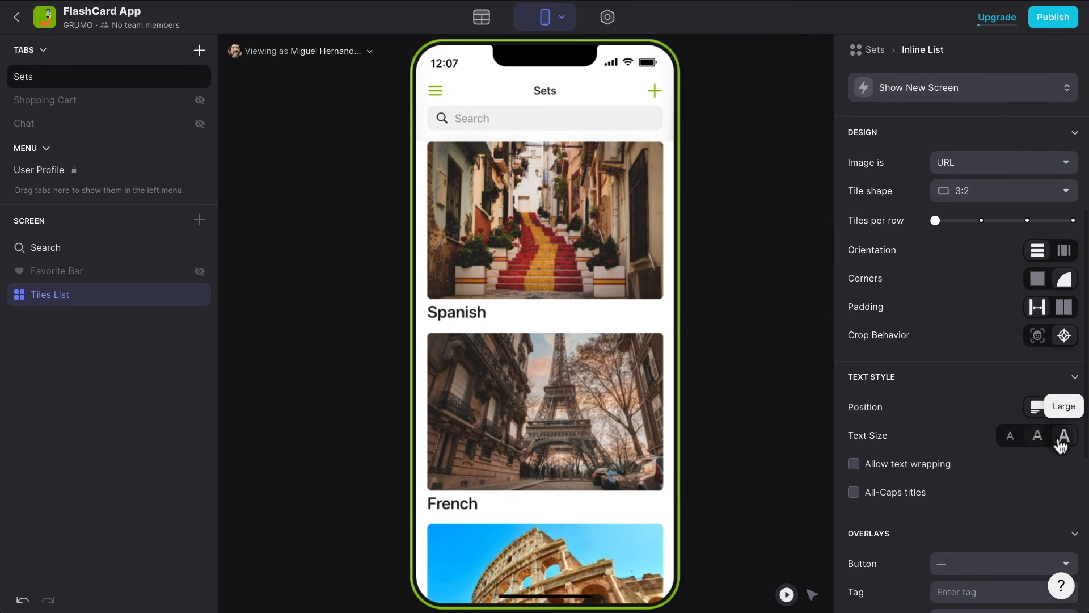
pyautogui.click(1064, 407)
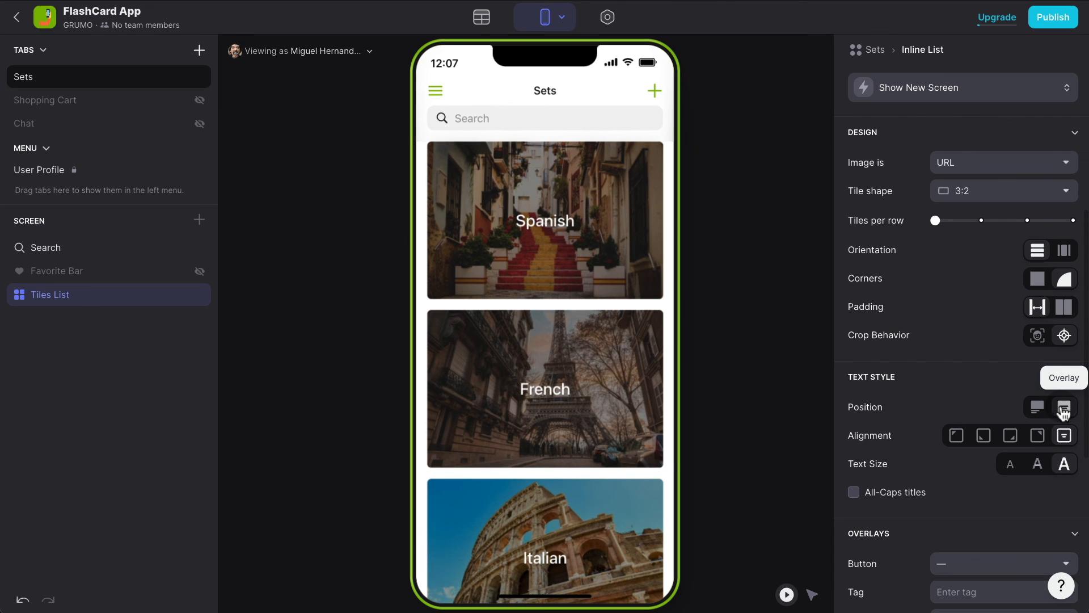
# Align the tile titles to the bottom-left corner of each tile, check the Sets list, and open a set's cards.
pyautogui.click(984, 435)
pyautogui.scroll(-1, 539, 327)
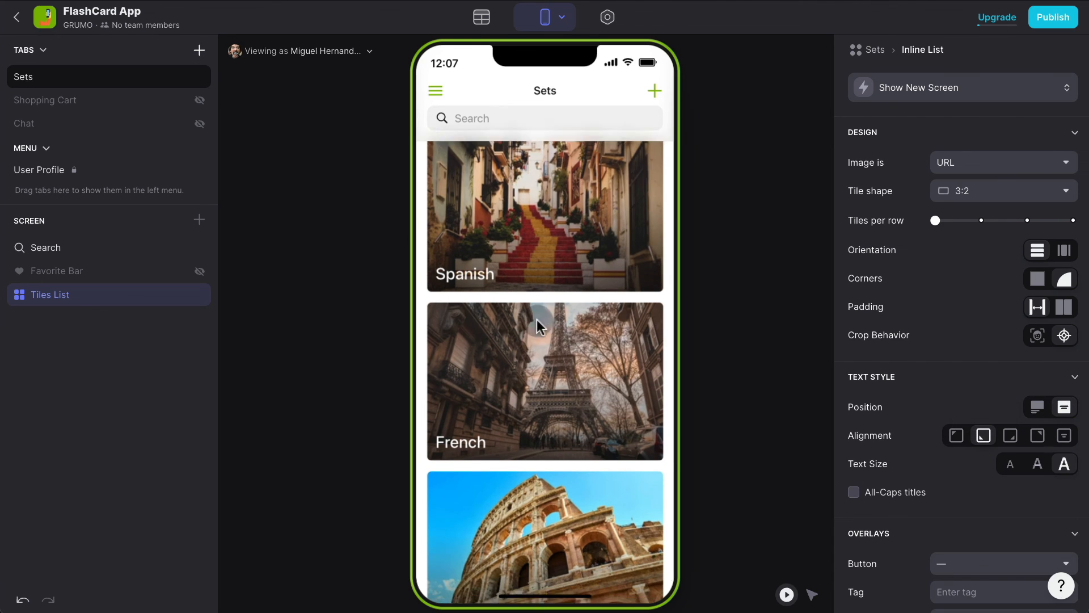
pyautogui.scroll(-1, 569, 363)
pyautogui.scroll(1, 570, 356)
pyautogui.scroll(-1, 583, 328)
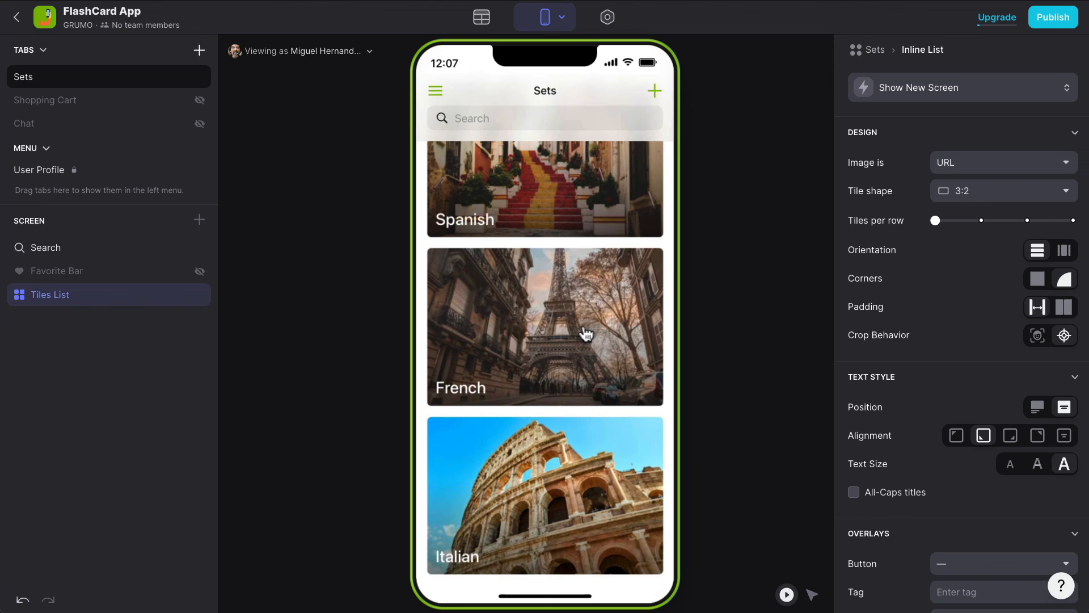
pyautogui.scroll(1, 585, 330)
pyautogui.click(584, 326)
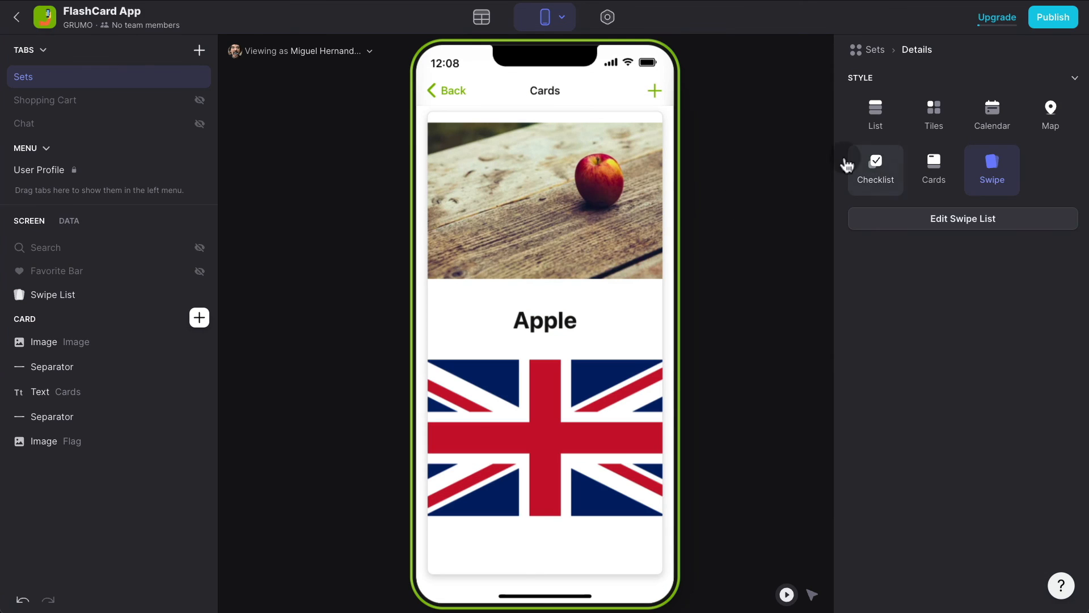
# Set the app's author to Grumo and its description to "An app to learn languages, oh yeah!".
pyautogui.click(607, 18)
pyautogui.click(740, 139)
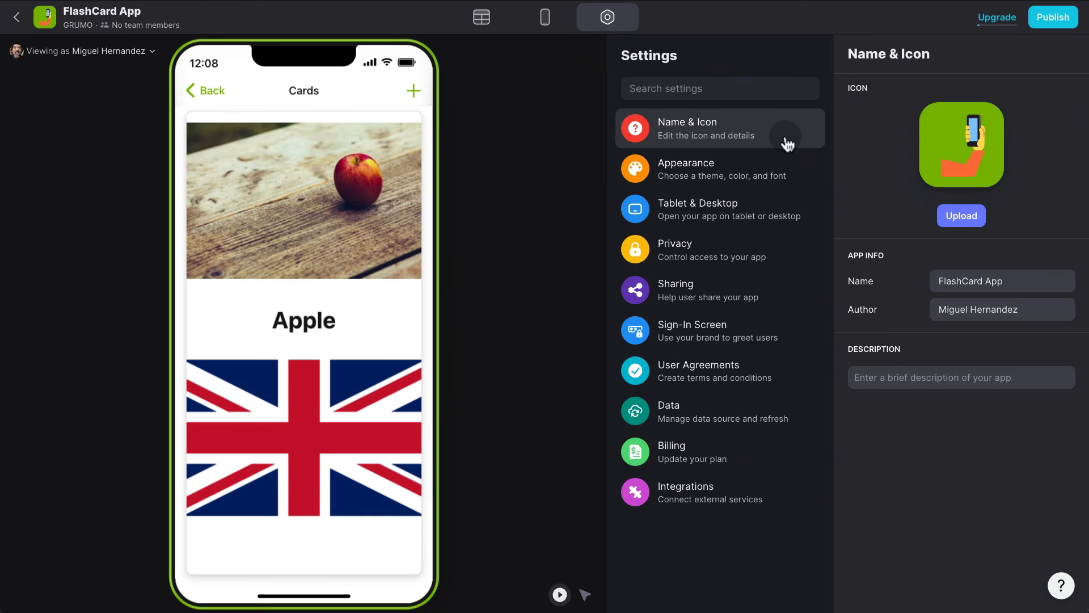
pyautogui.tripleClick(1003, 309)
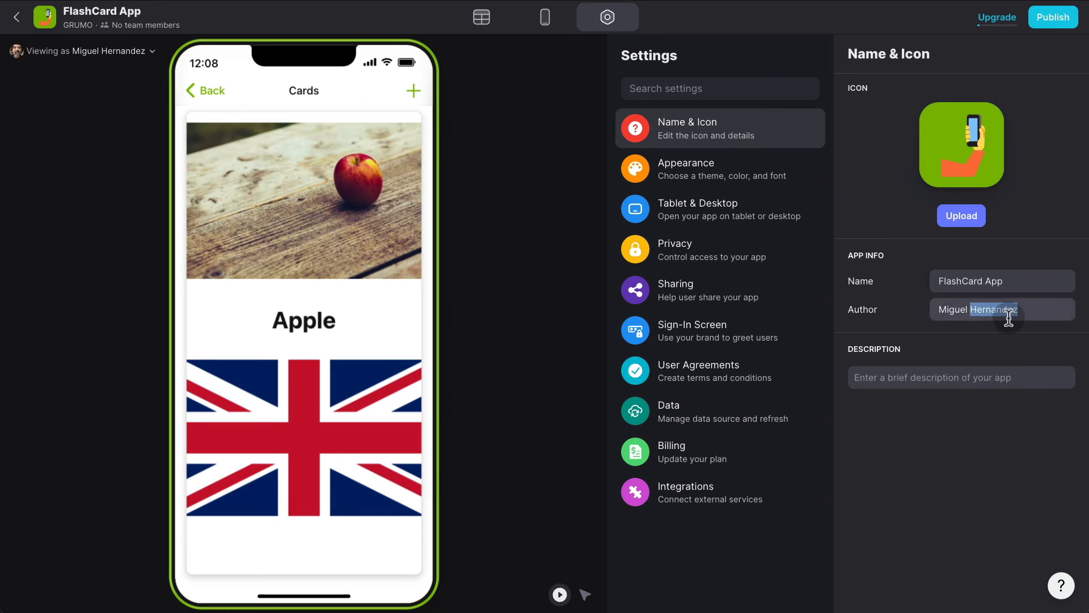
pyautogui.write('Grumo')
pyautogui.click(926, 377)
pyautogui.write('An a')
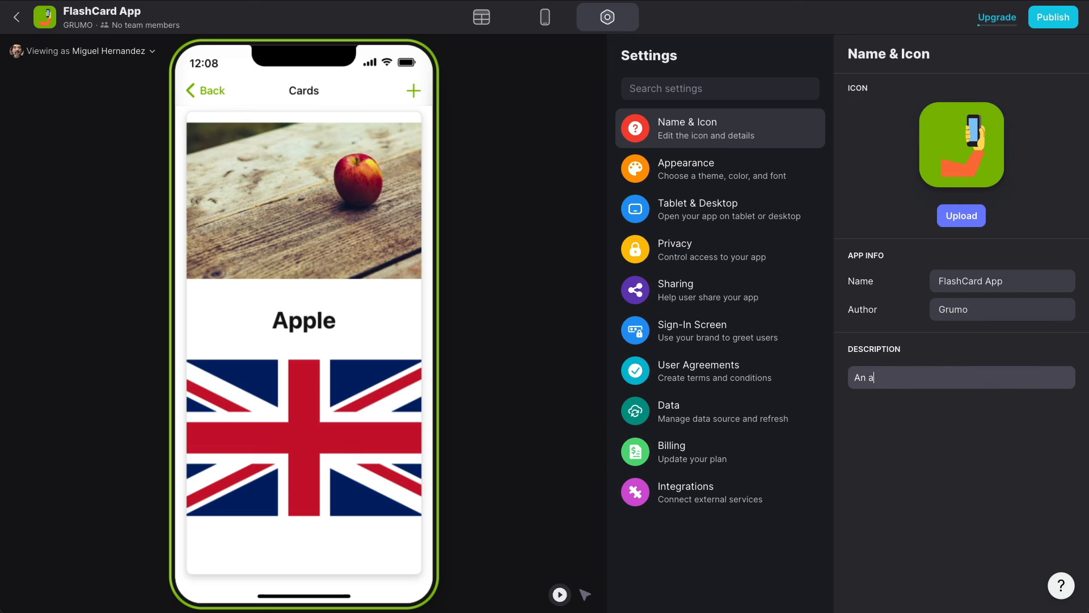
pyautogui.write('pp to learn languages, oh yeah!')
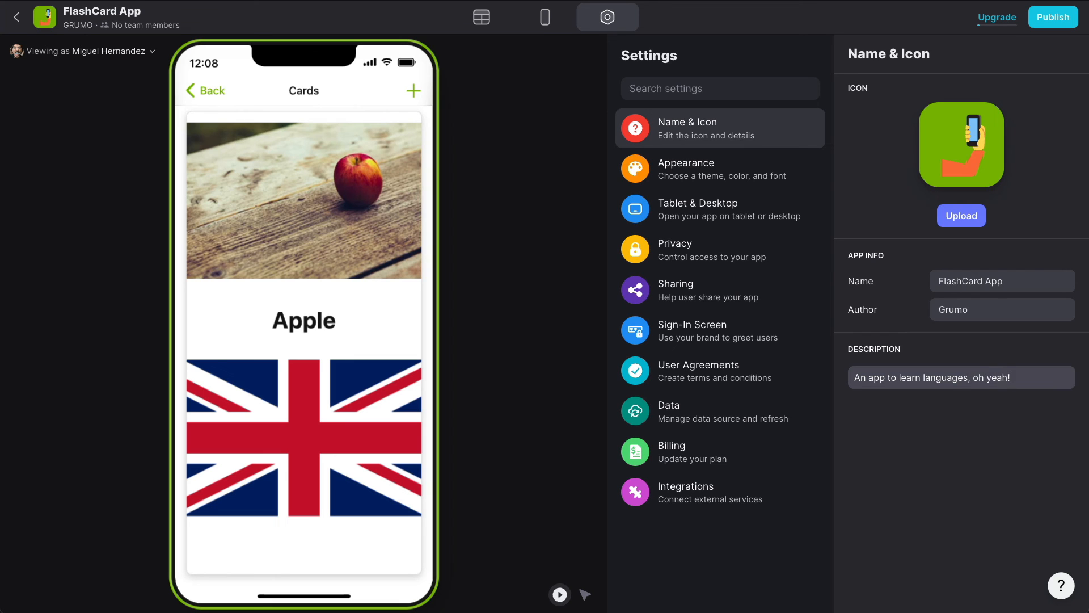
# Change the app icon to the banana emoji.
pyautogui.click(944, 167)
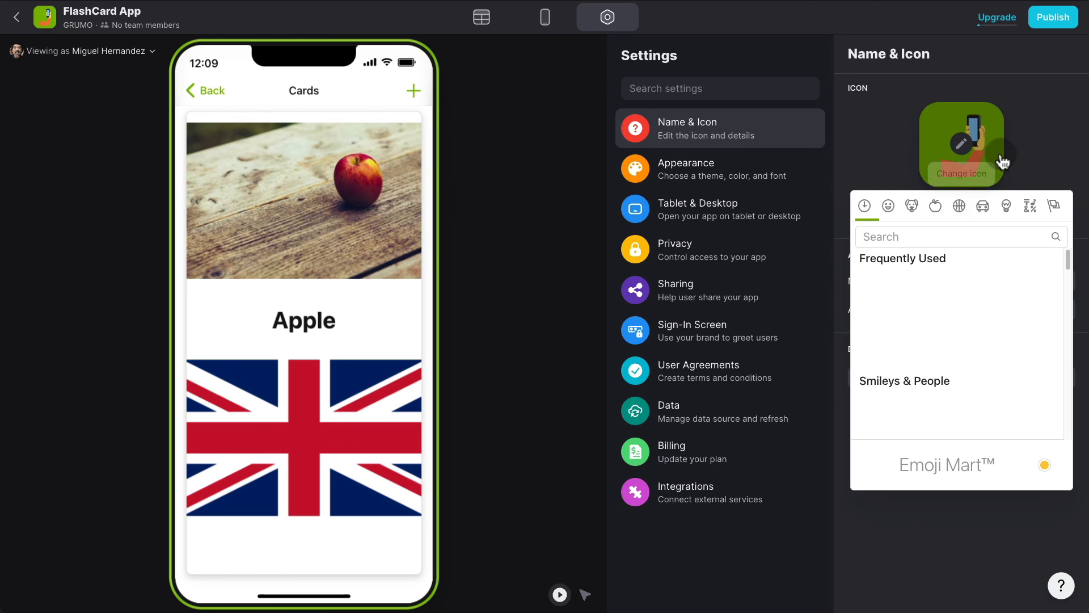
pyautogui.click(927, 235)
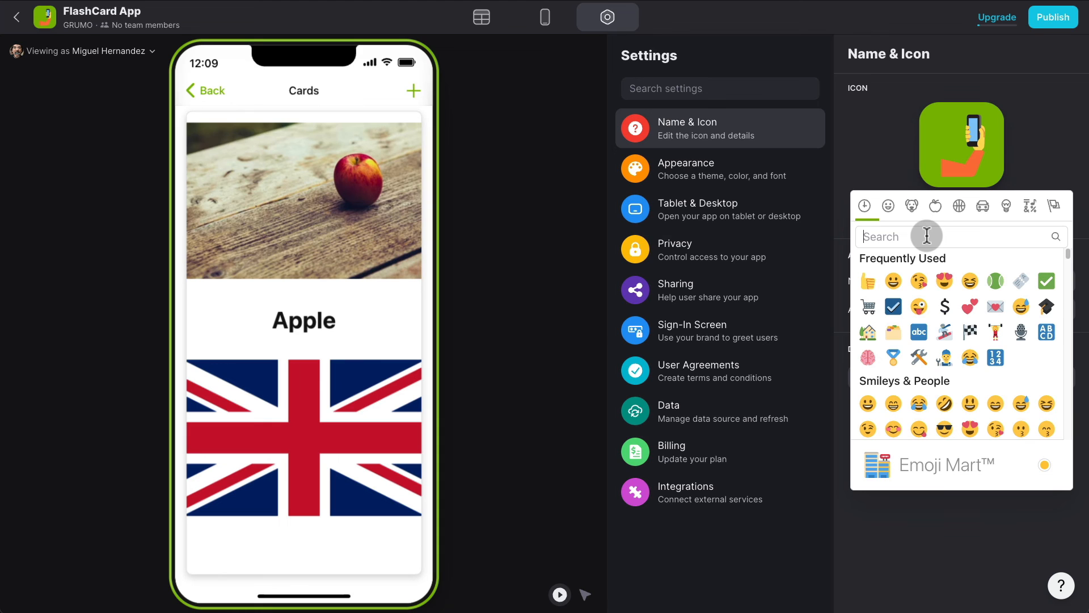
pyautogui.write('bana')
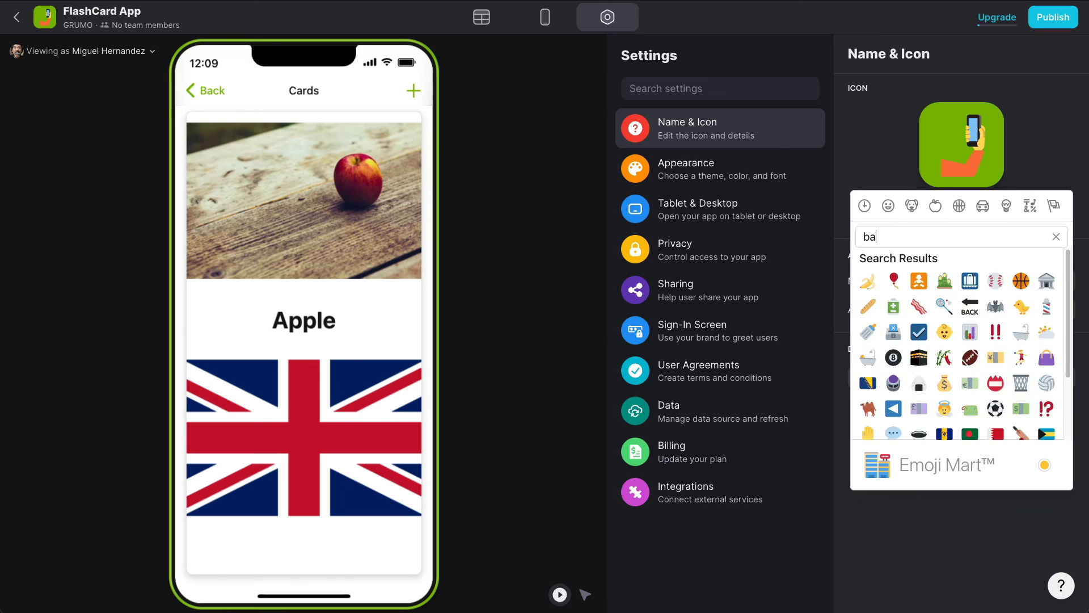
pyautogui.click(866, 284)
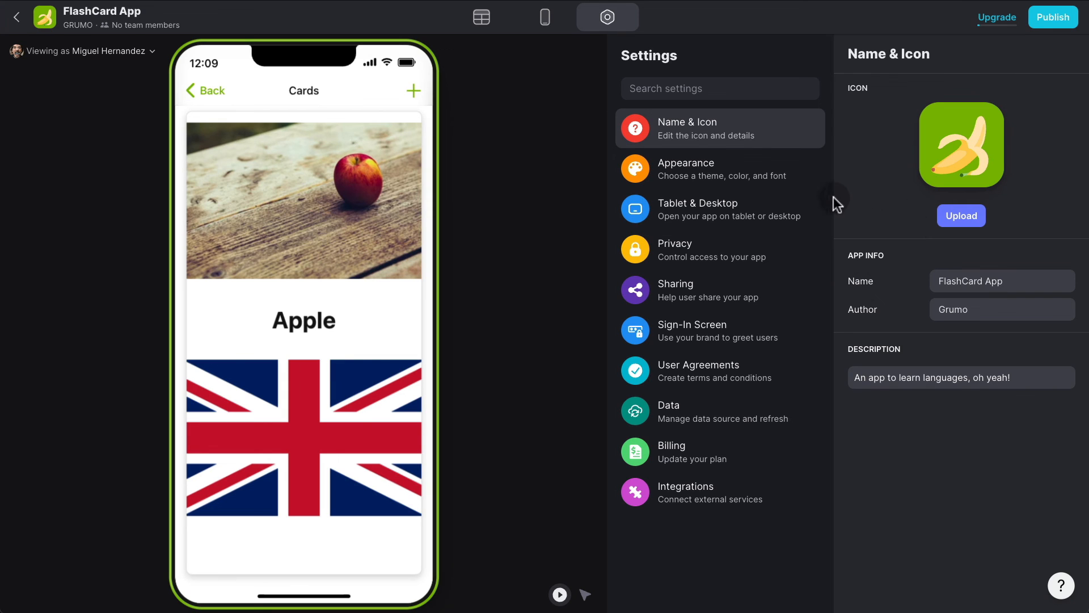
# Make the app's sign-in Public and allow sign in with a Google account.
pyautogui.click(763, 262)
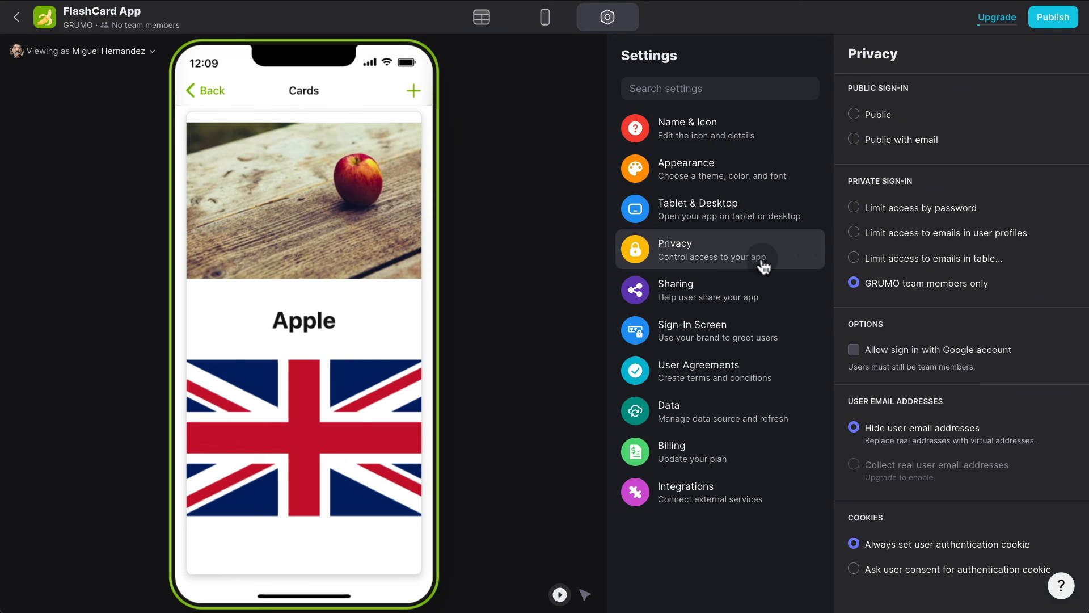
pyautogui.click(882, 117)
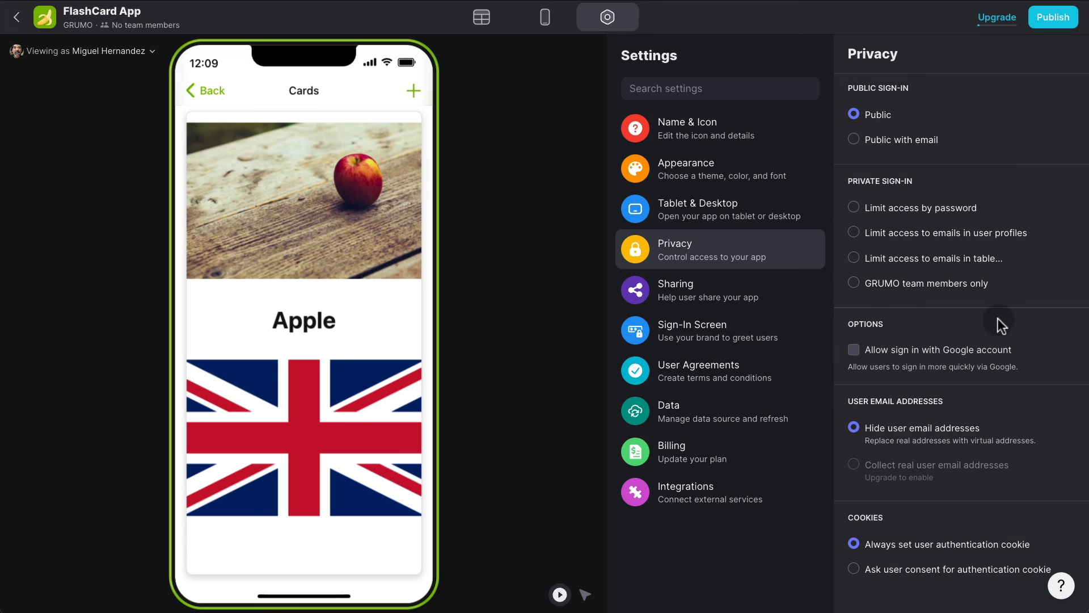
pyautogui.click(897, 355)
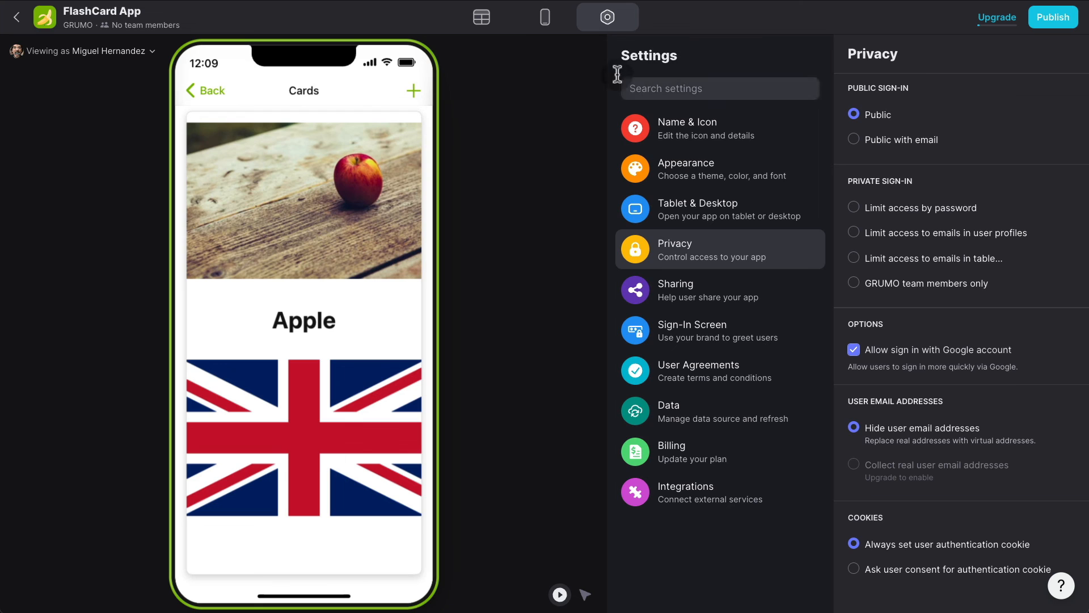
# Return to the app layout and publish the app.
pyautogui.click(545, 17)
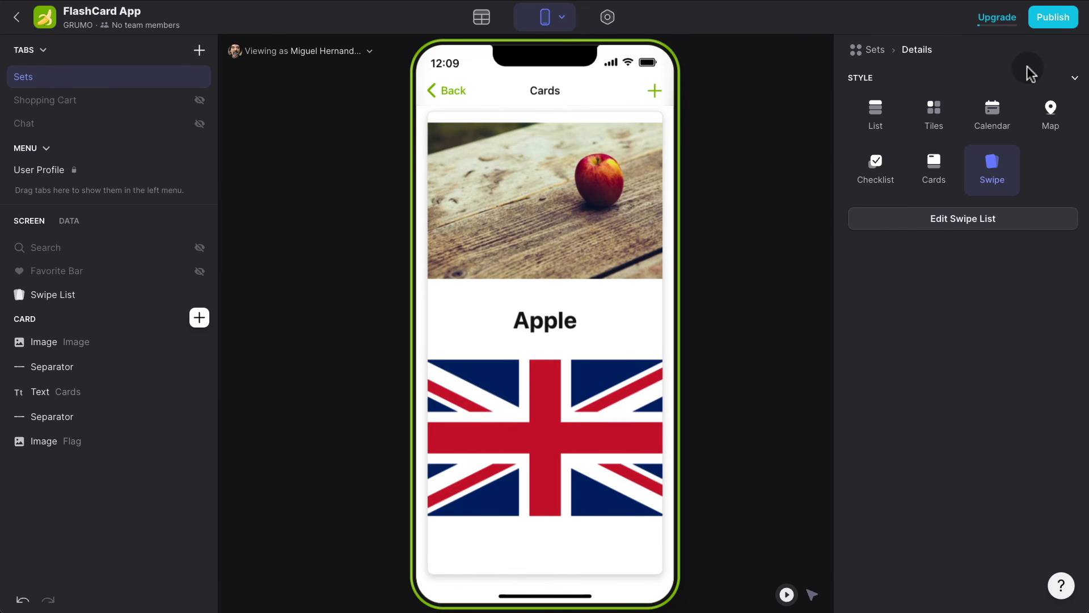
pyautogui.click(1053, 17)
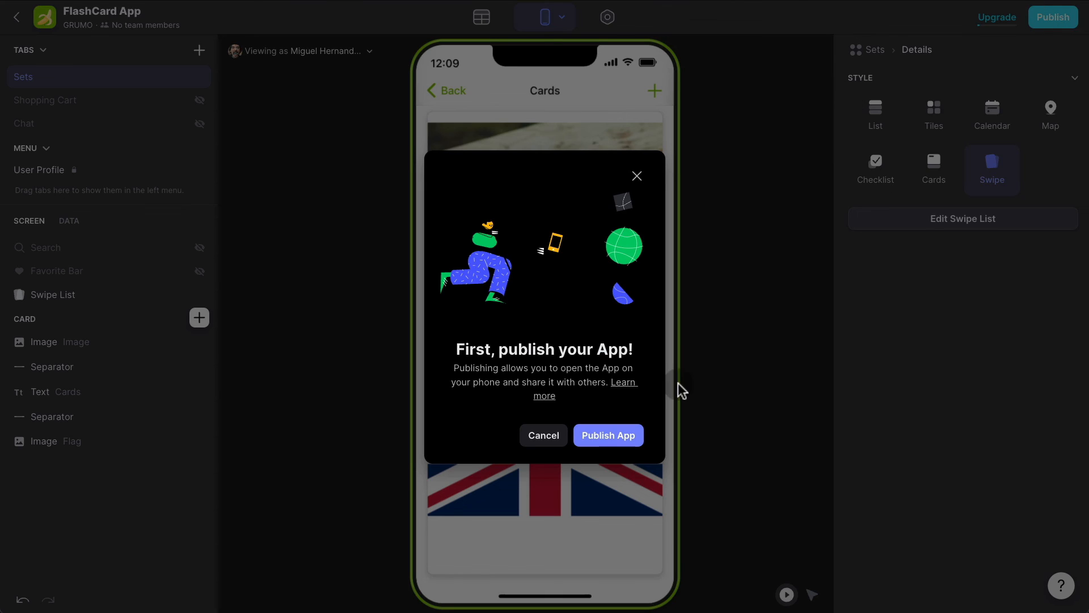
pyautogui.click(624, 440)
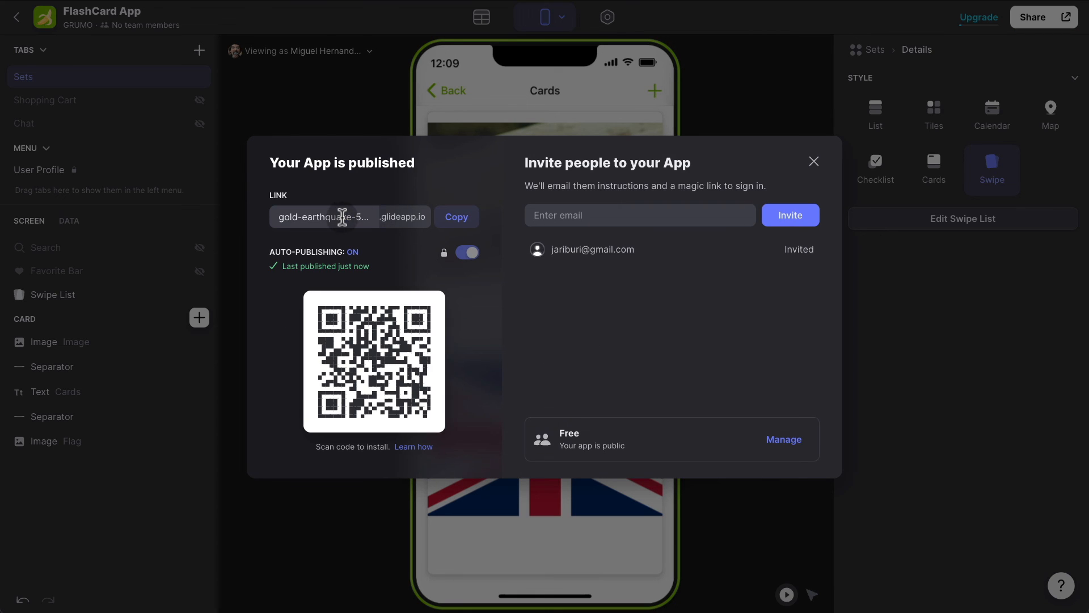
# Set the published app's link to myflashcardapp.glideapp.io, copy it, and close the sharing dialog.
pyautogui.click(342, 216)
pyautogui.write('myfla')
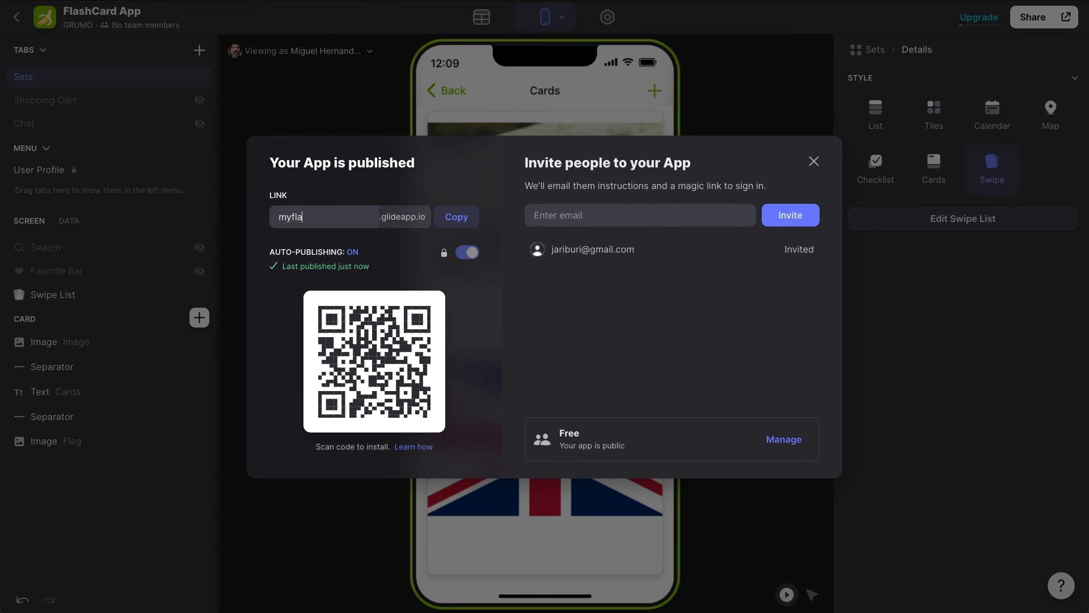
pyautogui.write('shcardapp')
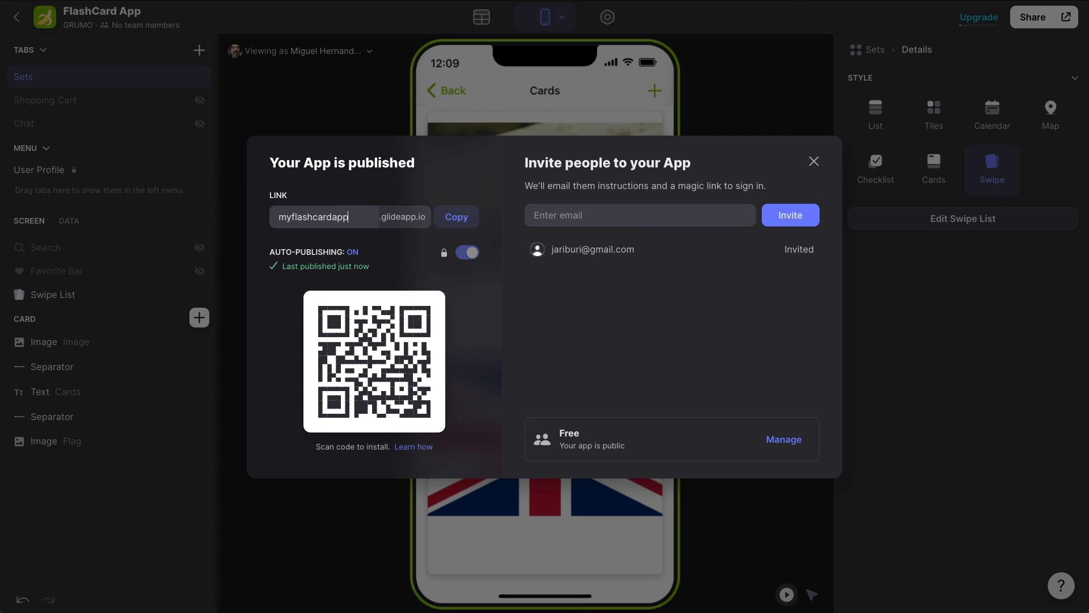
pyautogui.click(455, 219)
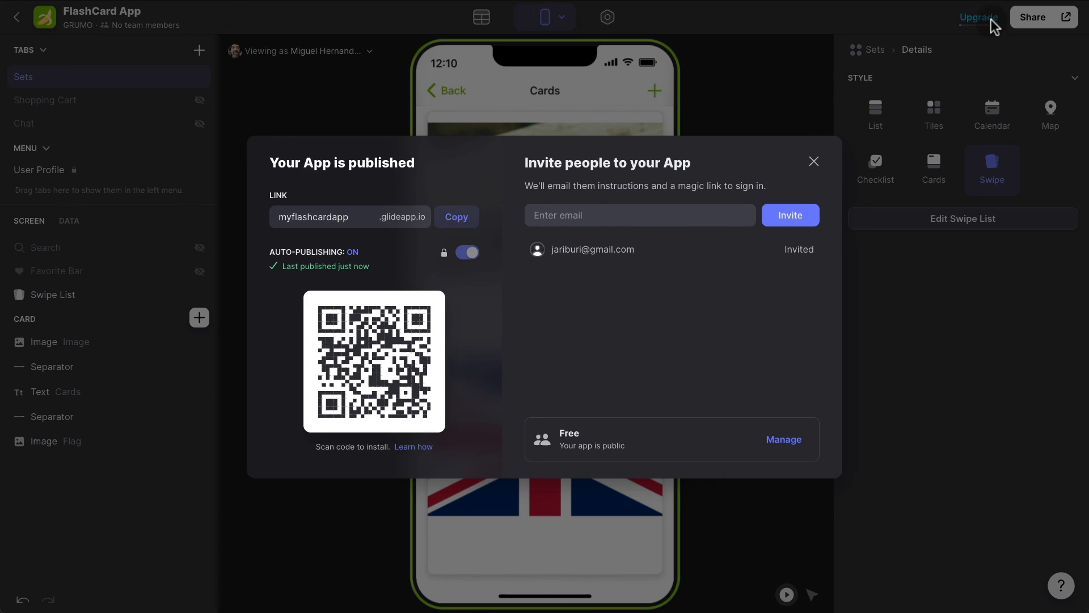
pyautogui.click(814, 163)
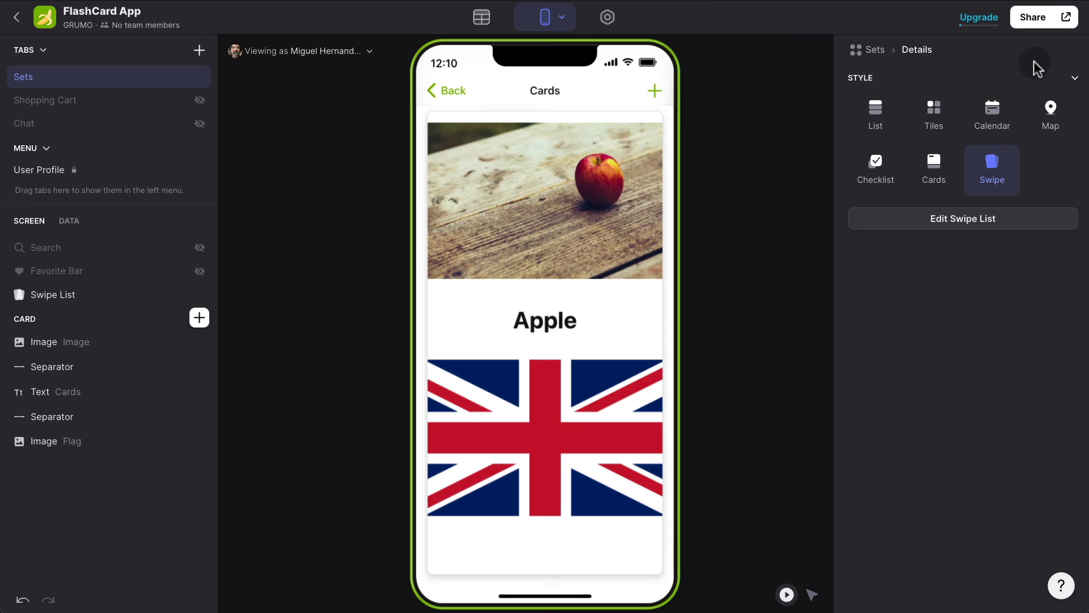
# View the published app, then return to the editor and examine the Appearance settings for theme matching.
pyautogui.click(1066, 20)
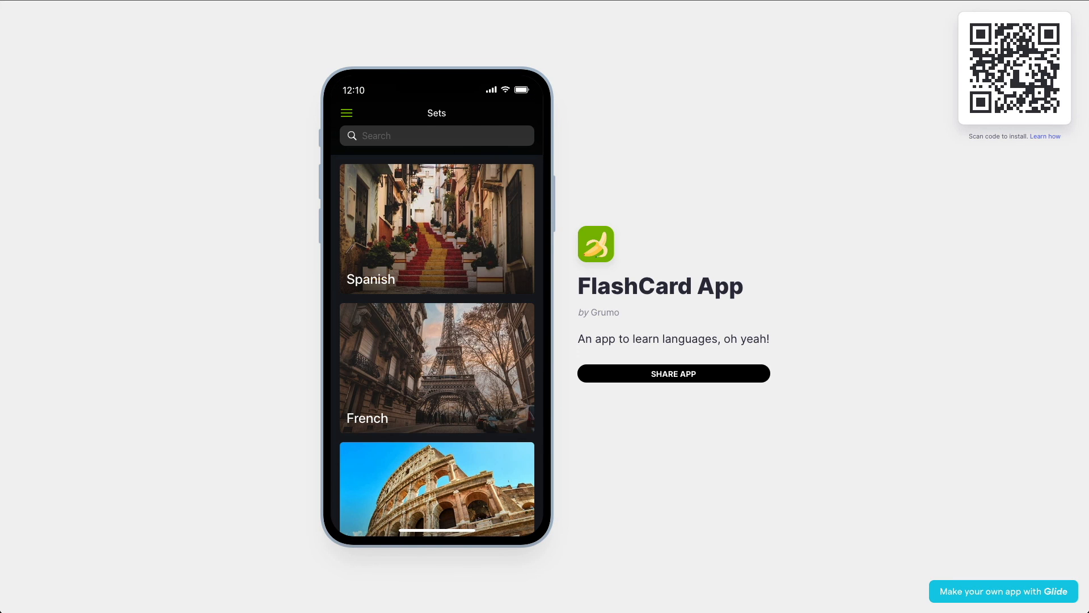
pyautogui.hotkey('ctrl', 'w')
pyautogui.click(607, 17)
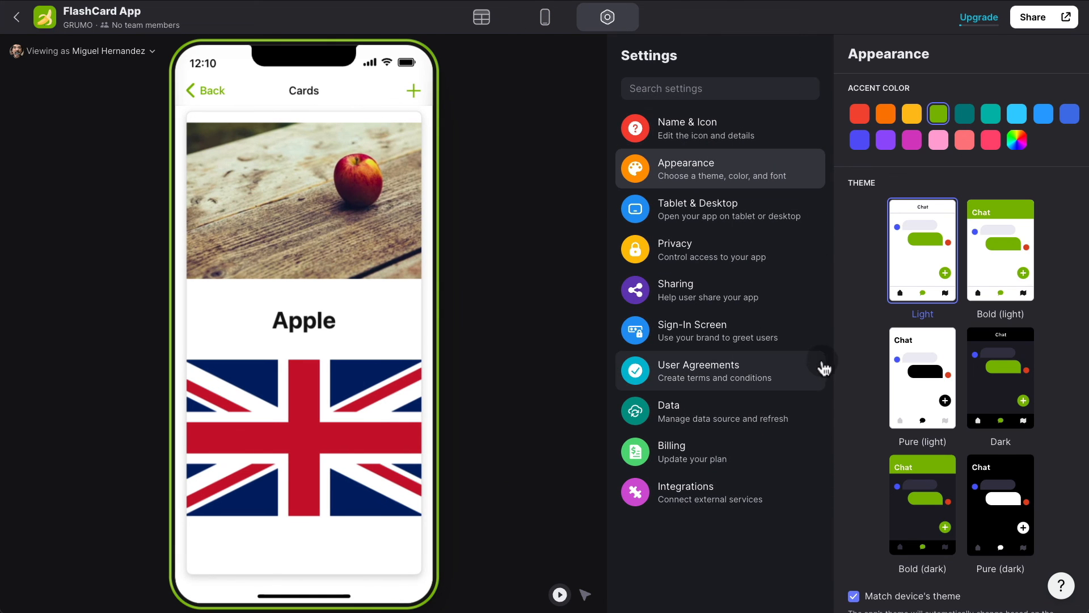
pyautogui.scroll(-6, 899, 328)
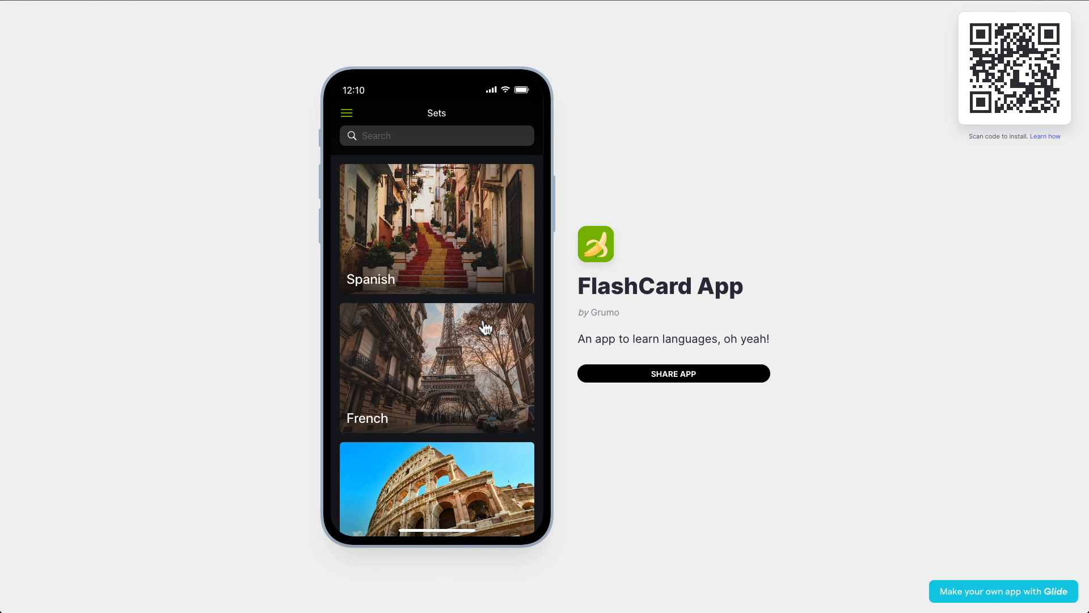
# Open the Spanish set in the published app, swipe through its flash cards, and browse the other sets.
pyautogui.press('super+plus')
pyautogui.click(466, 264)
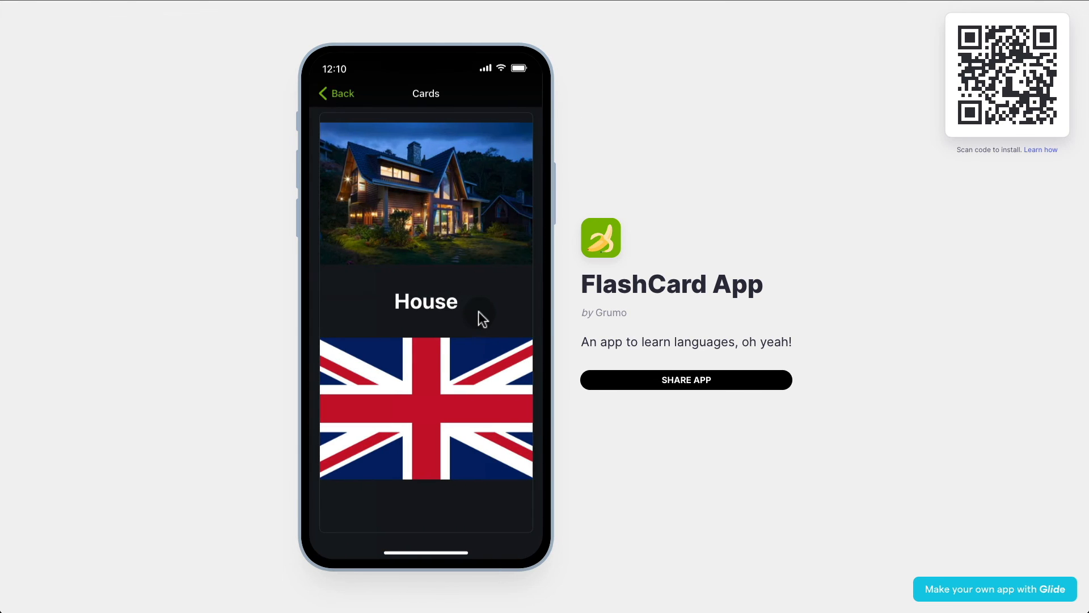
pyautogui.moveTo(483, 238); pyautogui.dragTo(397, 212)
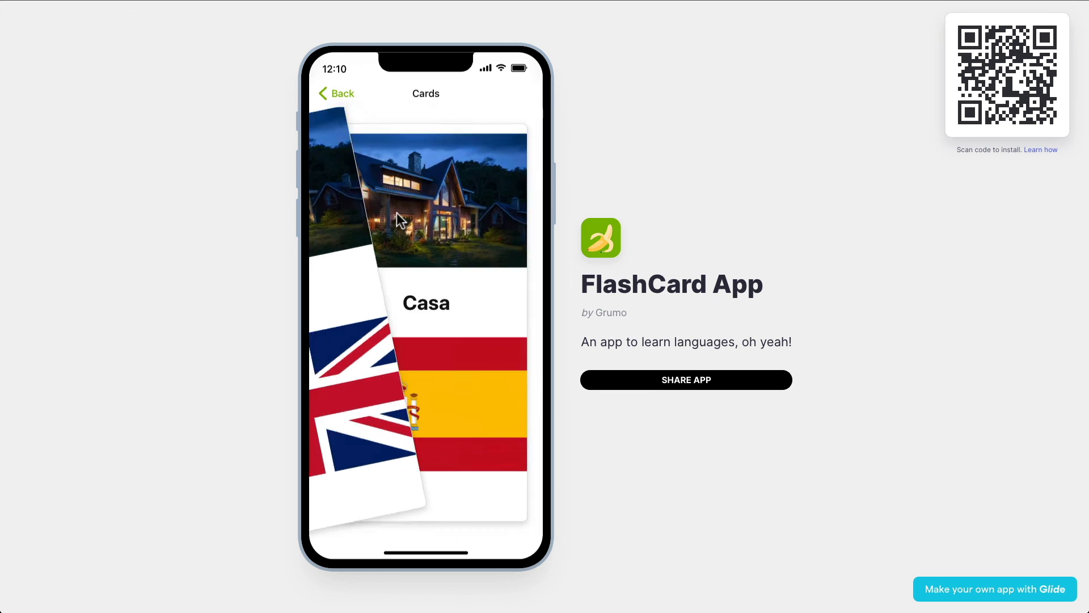
pyautogui.moveTo(473, 214); pyautogui.dragTo(394, 213)
pyautogui.moveTo(473, 214); pyautogui.dragTo(392, 211)
pyautogui.moveTo(473, 211); pyautogui.dragTo(369, 209)
pyautogui.moveTo(476, 212); pyautogui.dragTo(374, 218)
pyautogui.moveTo(477, 216); pyautogui.dragTo(380, 214)
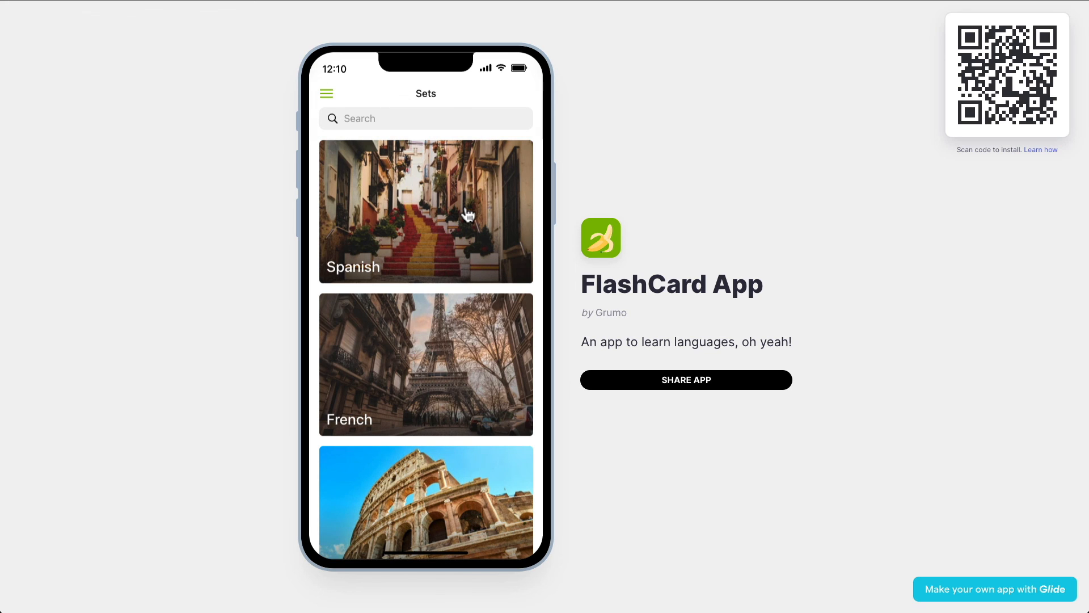
pyautogui.click(408, 243)
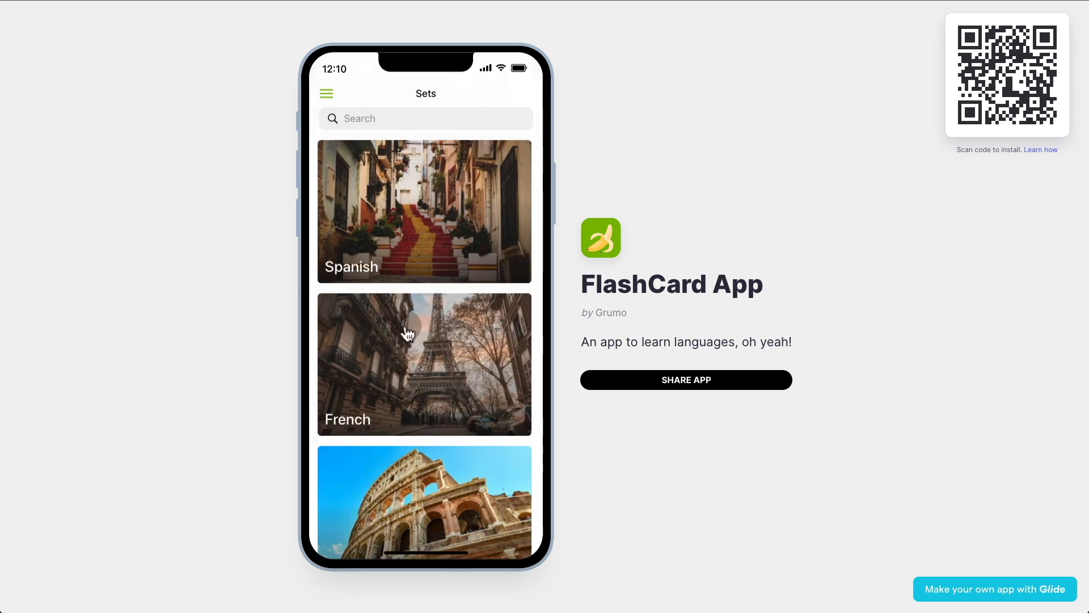
pyautogui.click(428, 380)
pyautogui.click(341, 93)
# Sign in to the published app and enter the user's name to complete the profile.
pyautogui.click(343, 95)
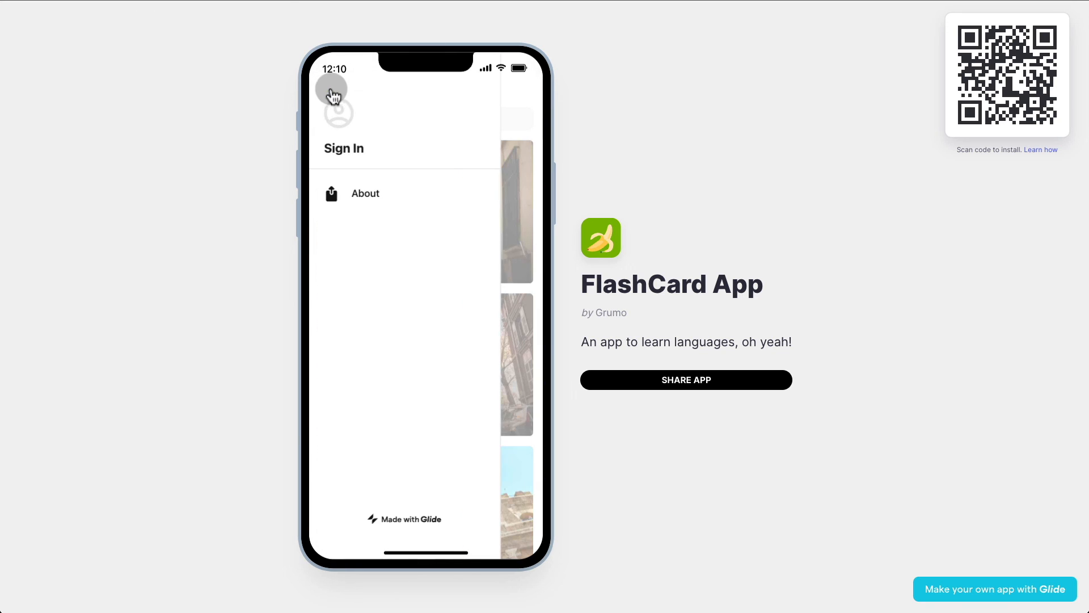
pyautogui.click(373, 147)
pyautogui.click(429, 352)
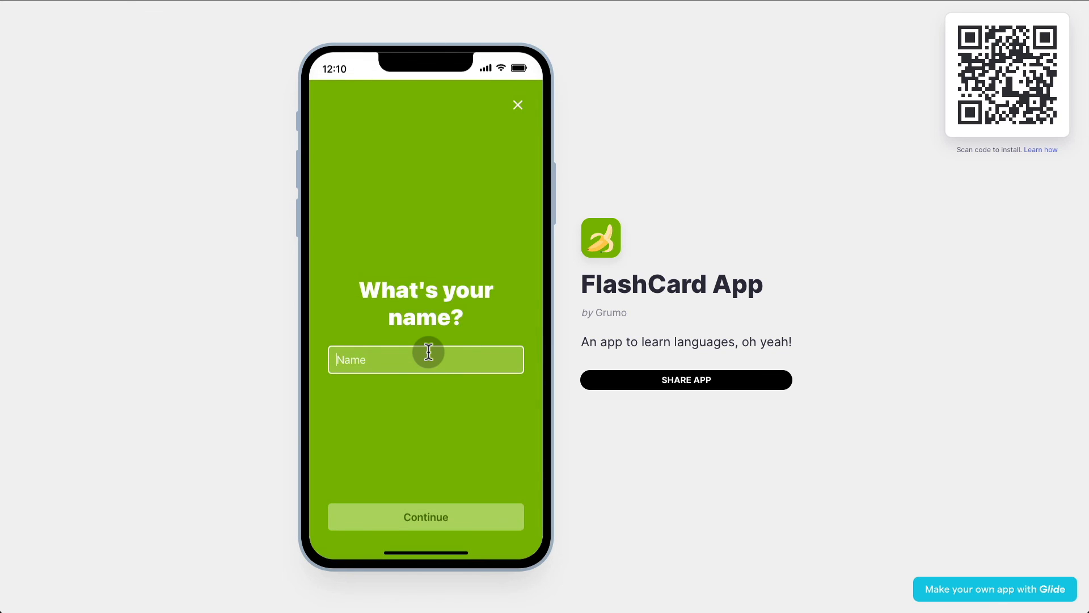
pyautogui.write('Miguel')
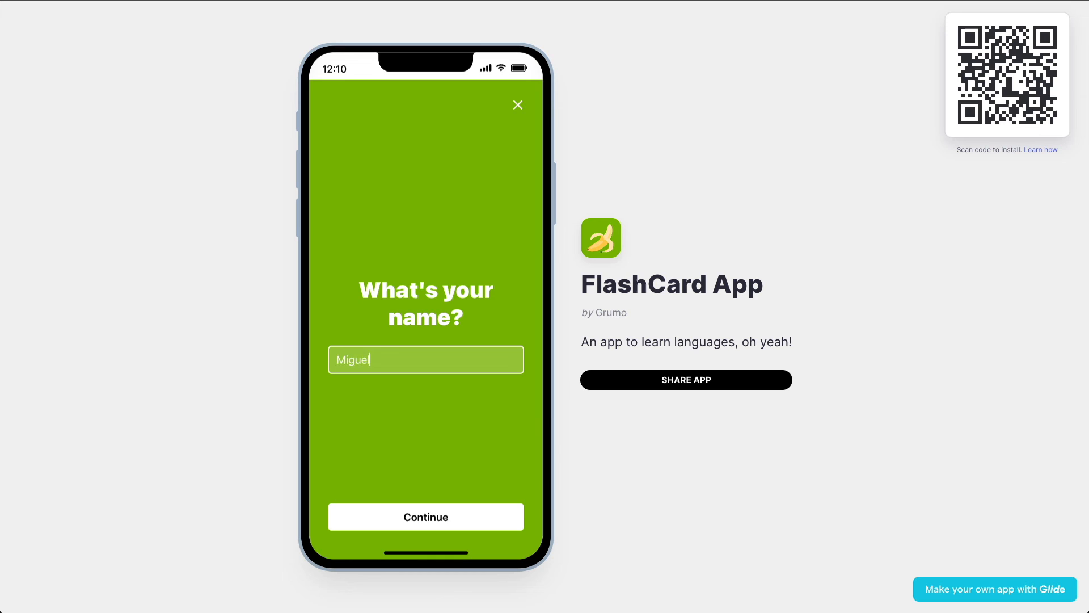
pyautogui.click(510, 513)
pyautogui.click(463, 516)
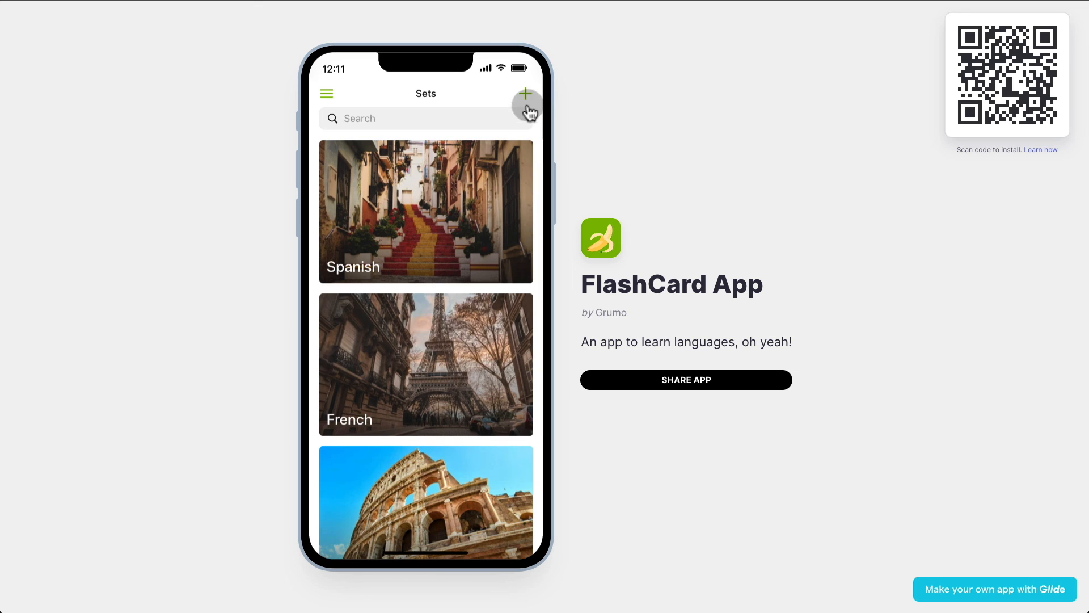
# Check the add forms for sets and flash cards in the published app as a signed-in user, cancelling each.
pyautogui.click(526, 106)
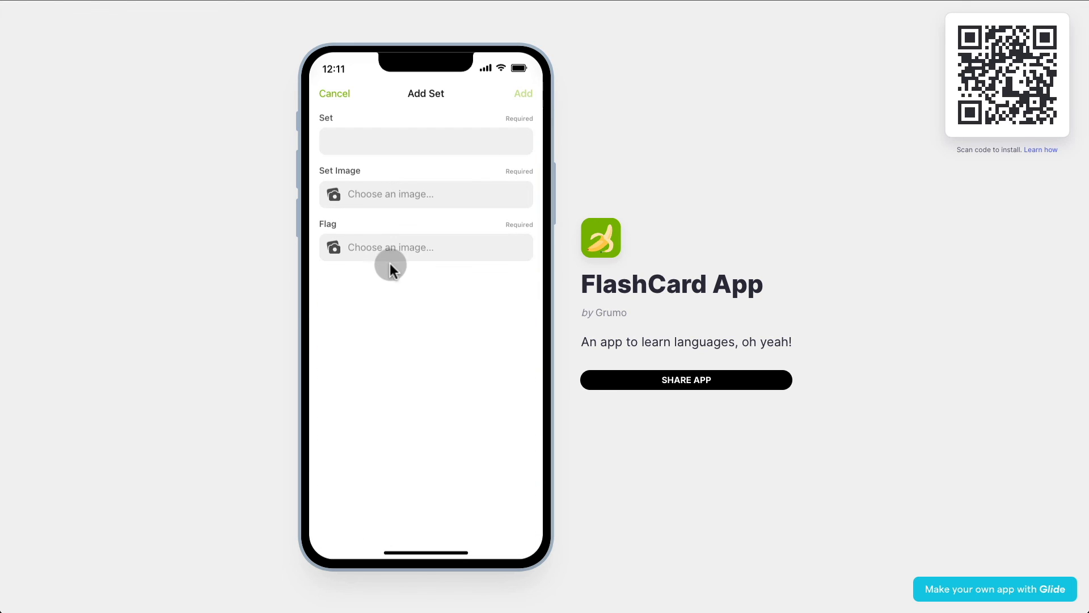
pyautogui.click(340, 93)
pyautogui.click(414, 173)
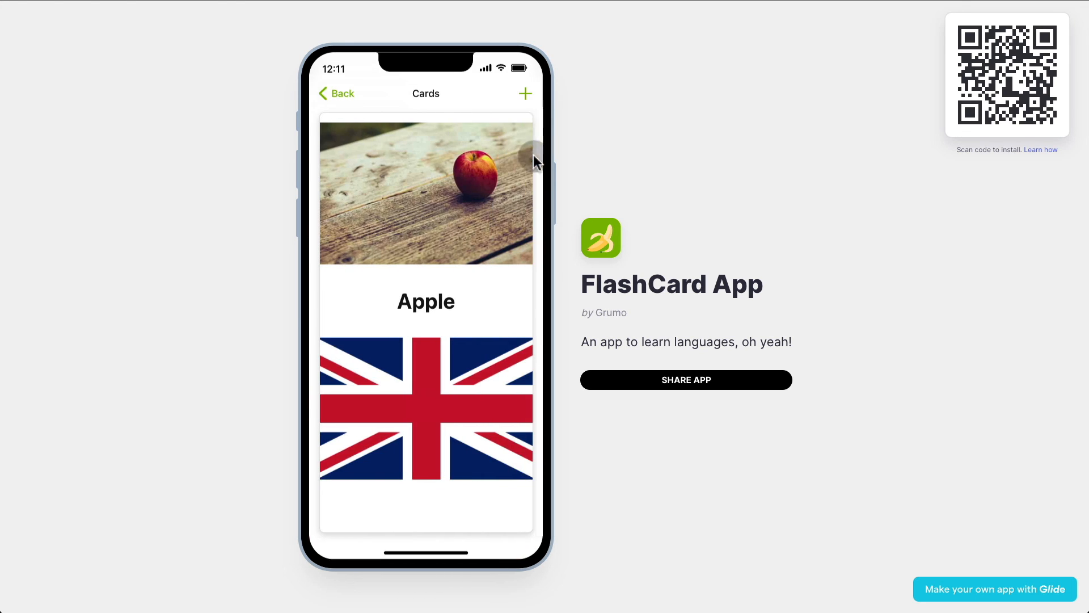
pyautogui.click(526, 94)
pyautogui.click(336, 94)
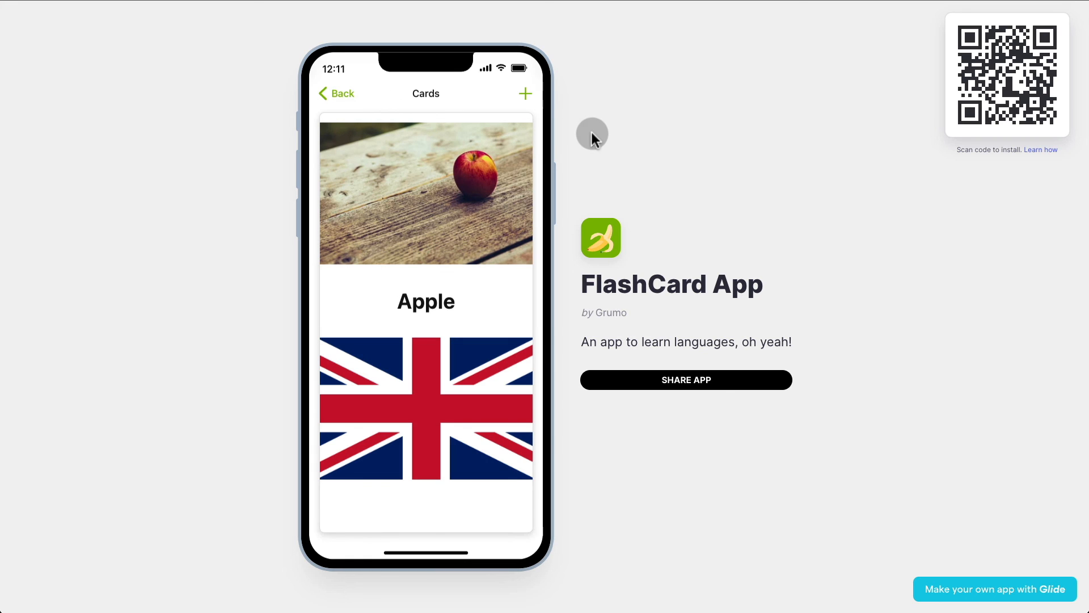